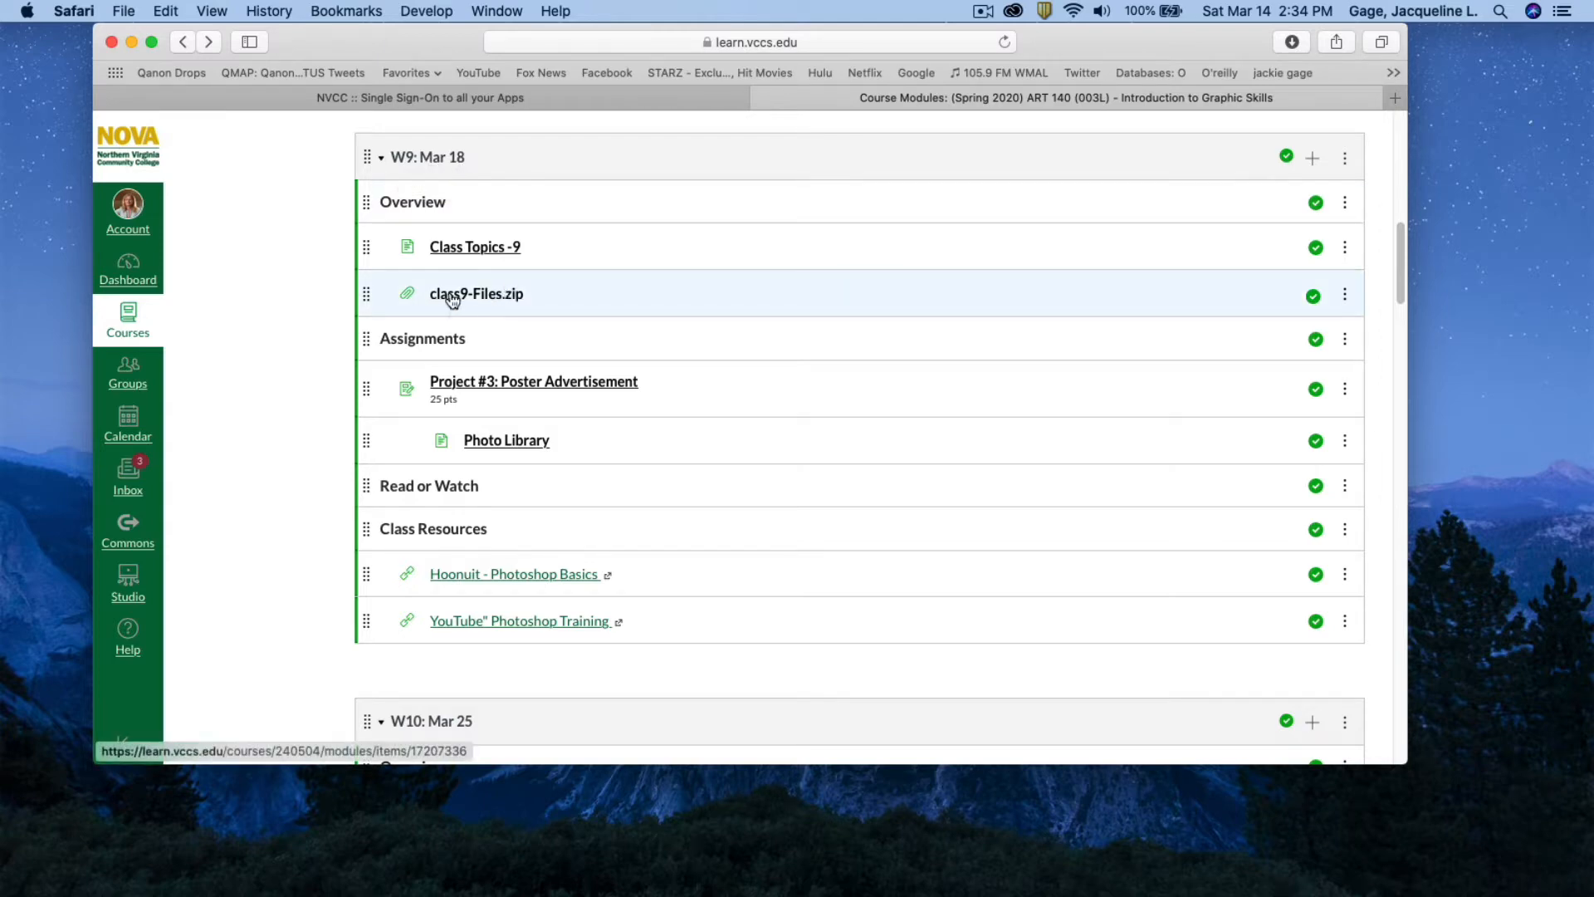
- Download class9-Files.zip from the W9 course module and switch from the browser to Photoshop
{"action": "left_click", "coordinate": [515, 296]}
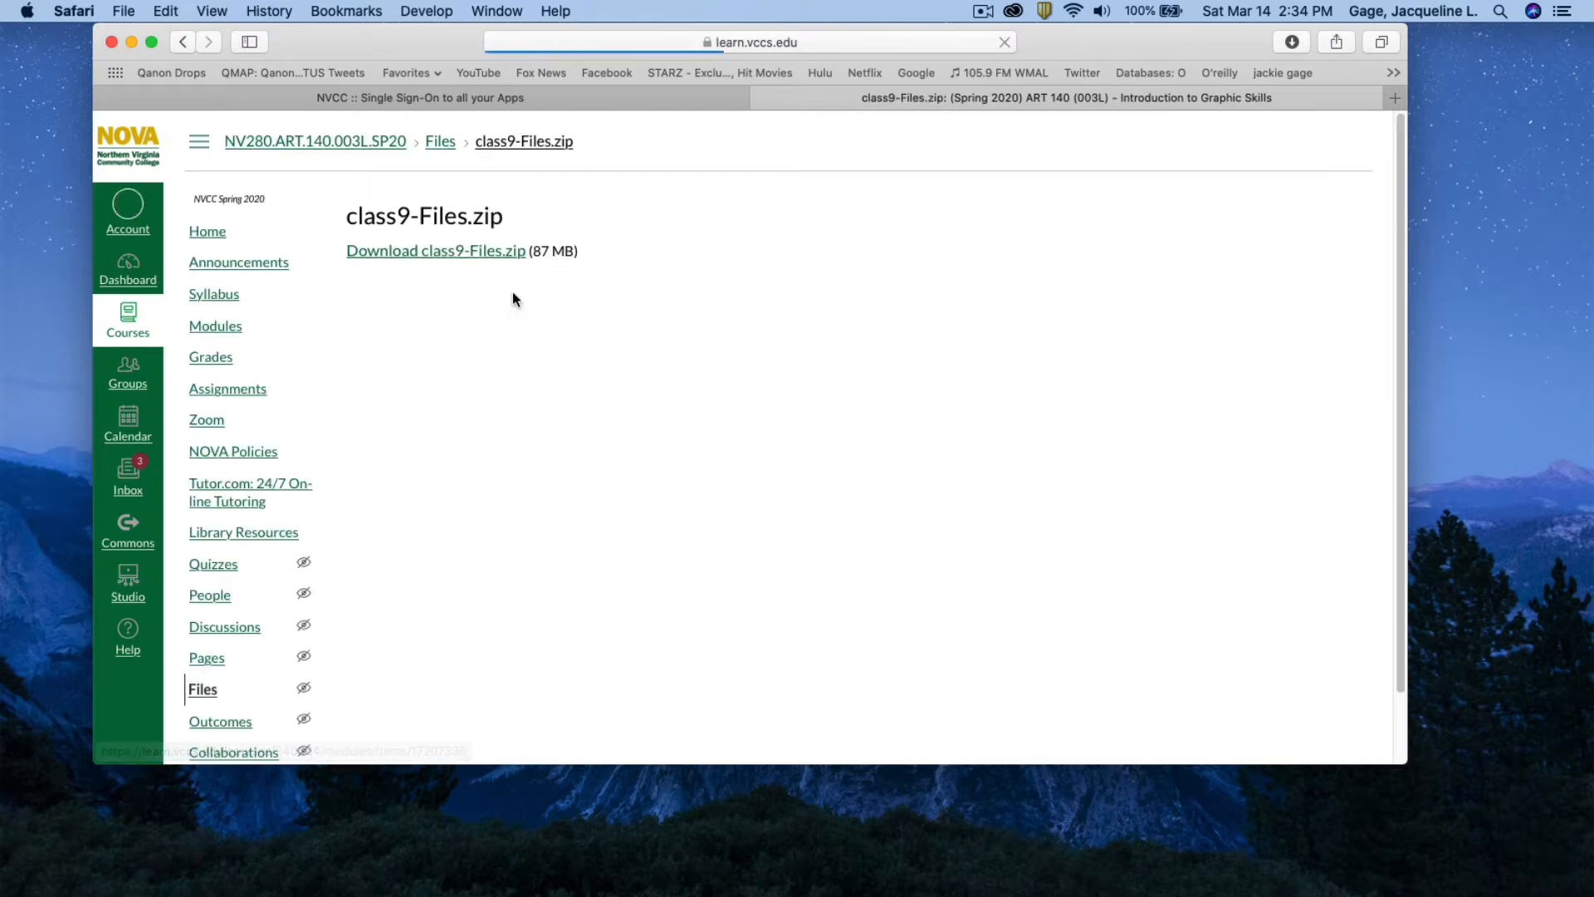
{"action": "left_click", "coordinate": [472, 252]}
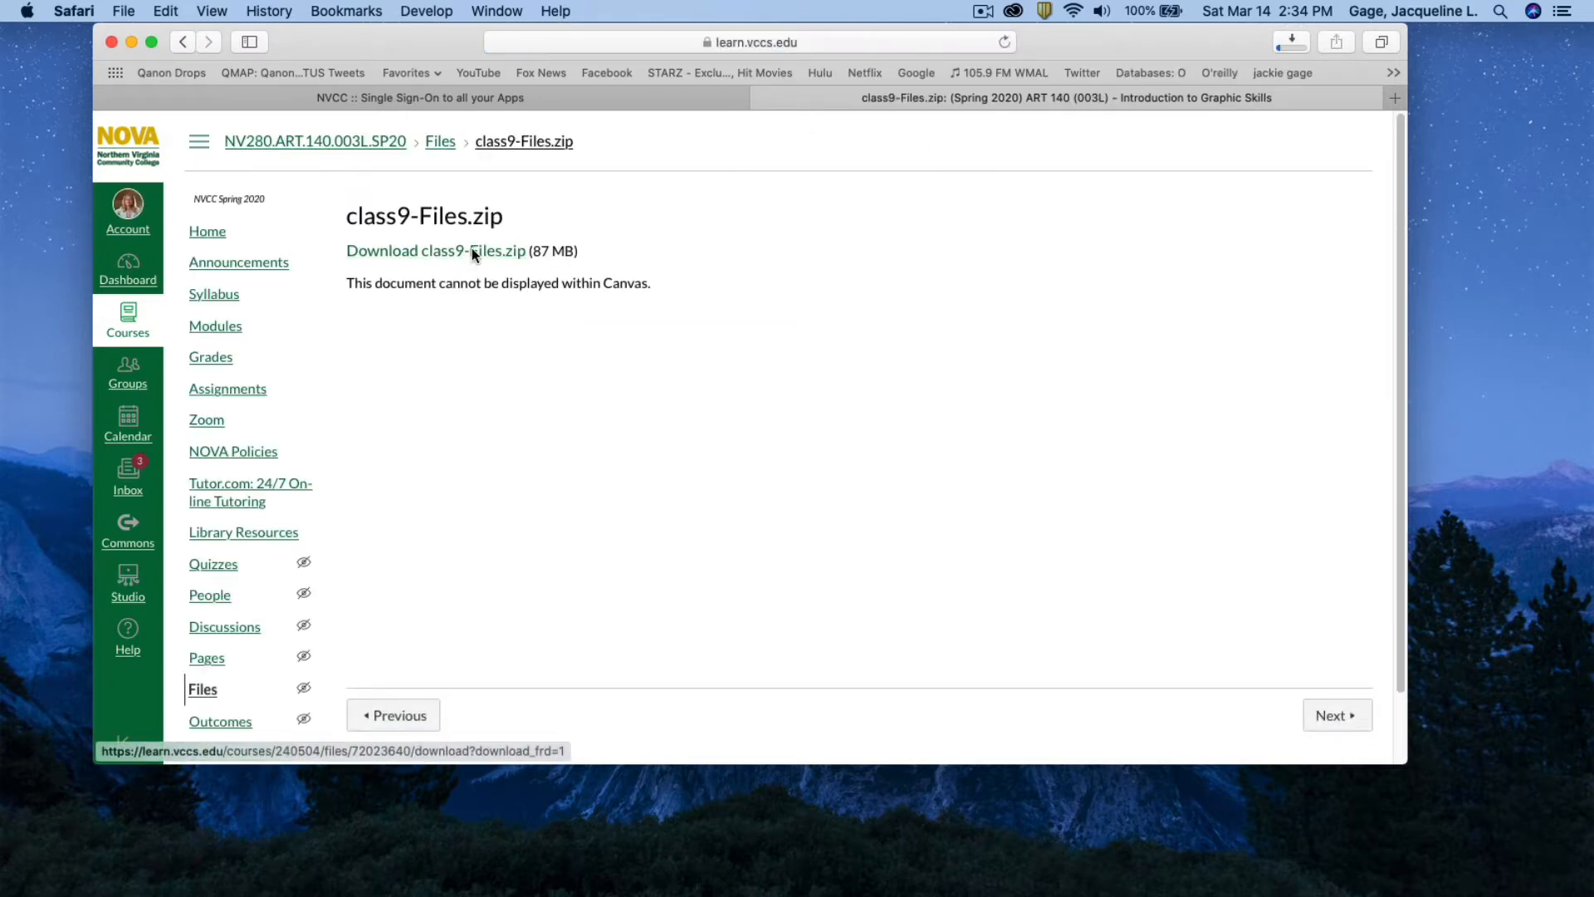
{"action": "left_click", "coordinate": [132, 41]}
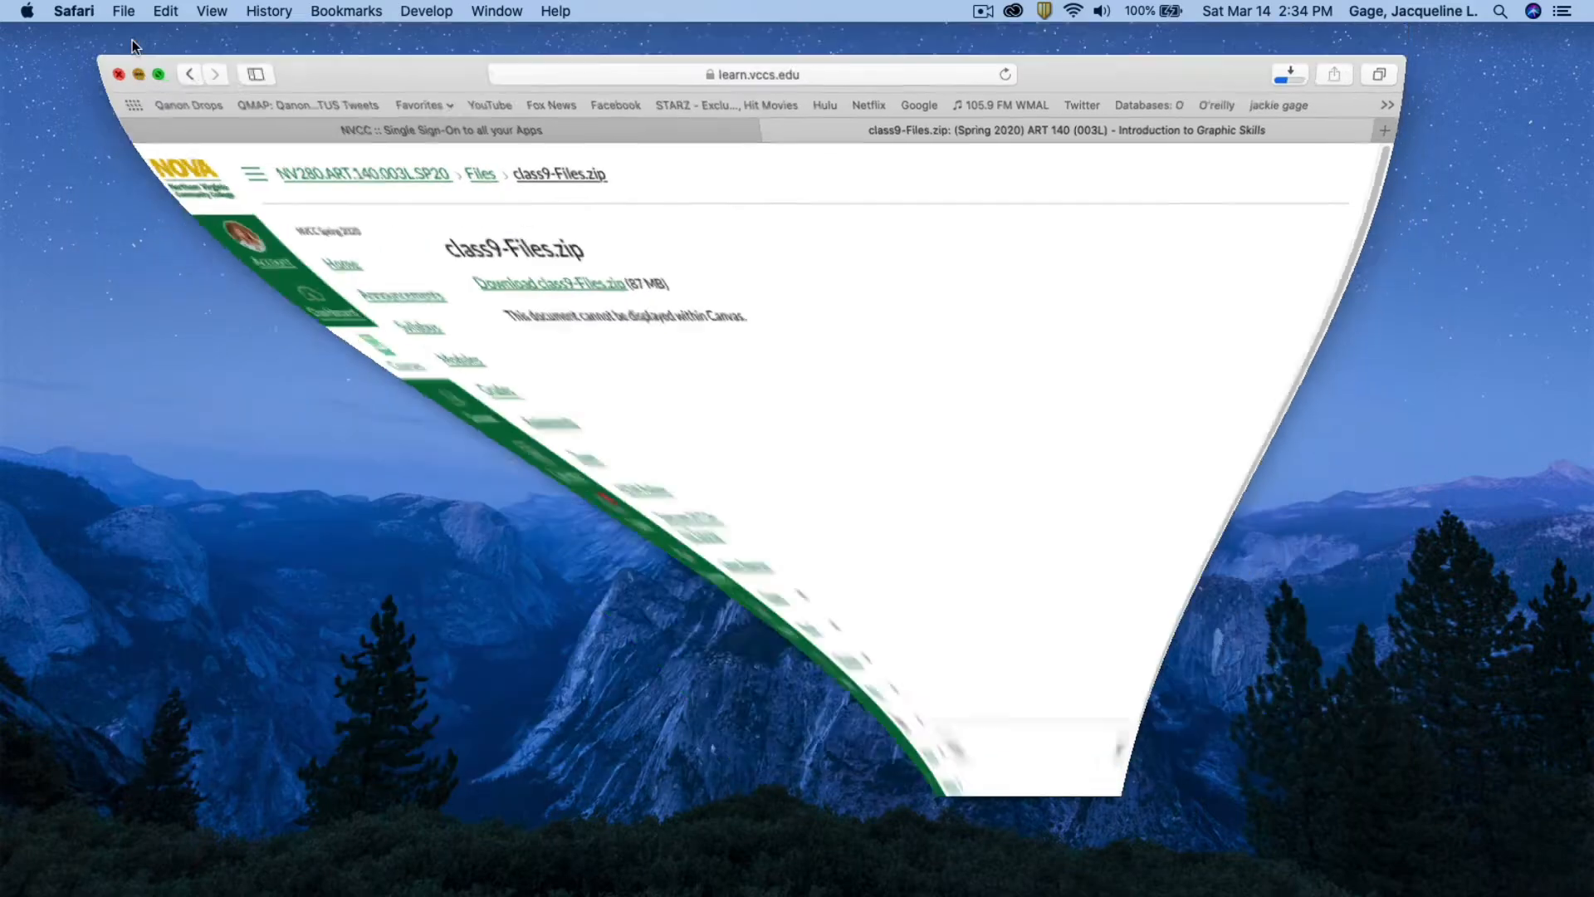
{"action": "mouse_move", "coordinate": [759, 875]}
{"action": "left_click", "coordinate": [852, 874]}
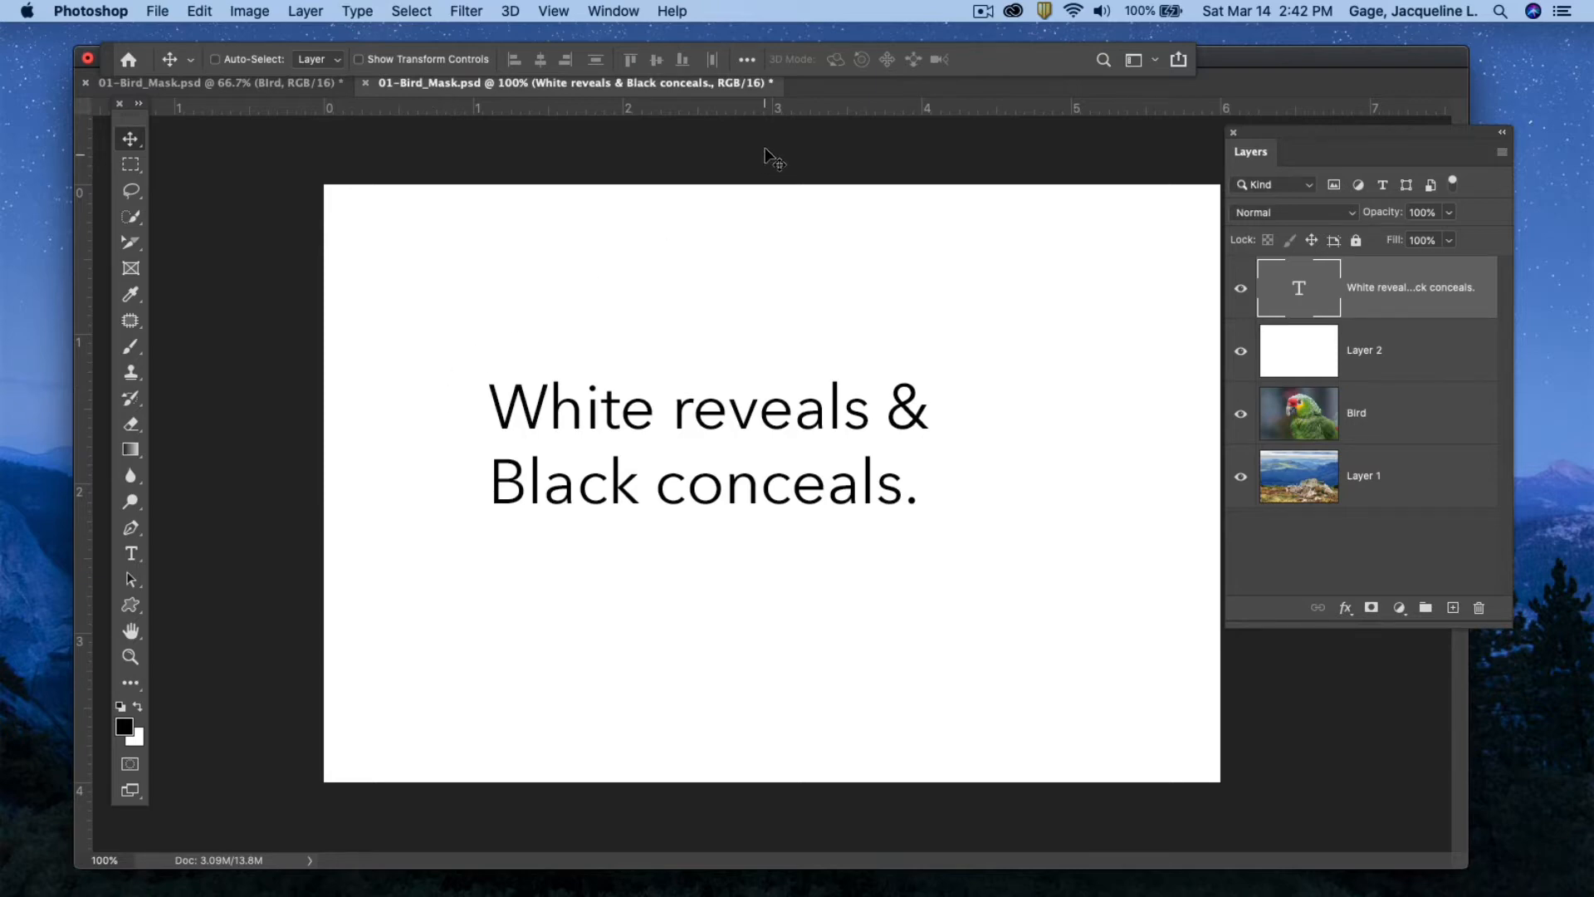
{"action": "left_click", "coordinate": [1014, 10]}
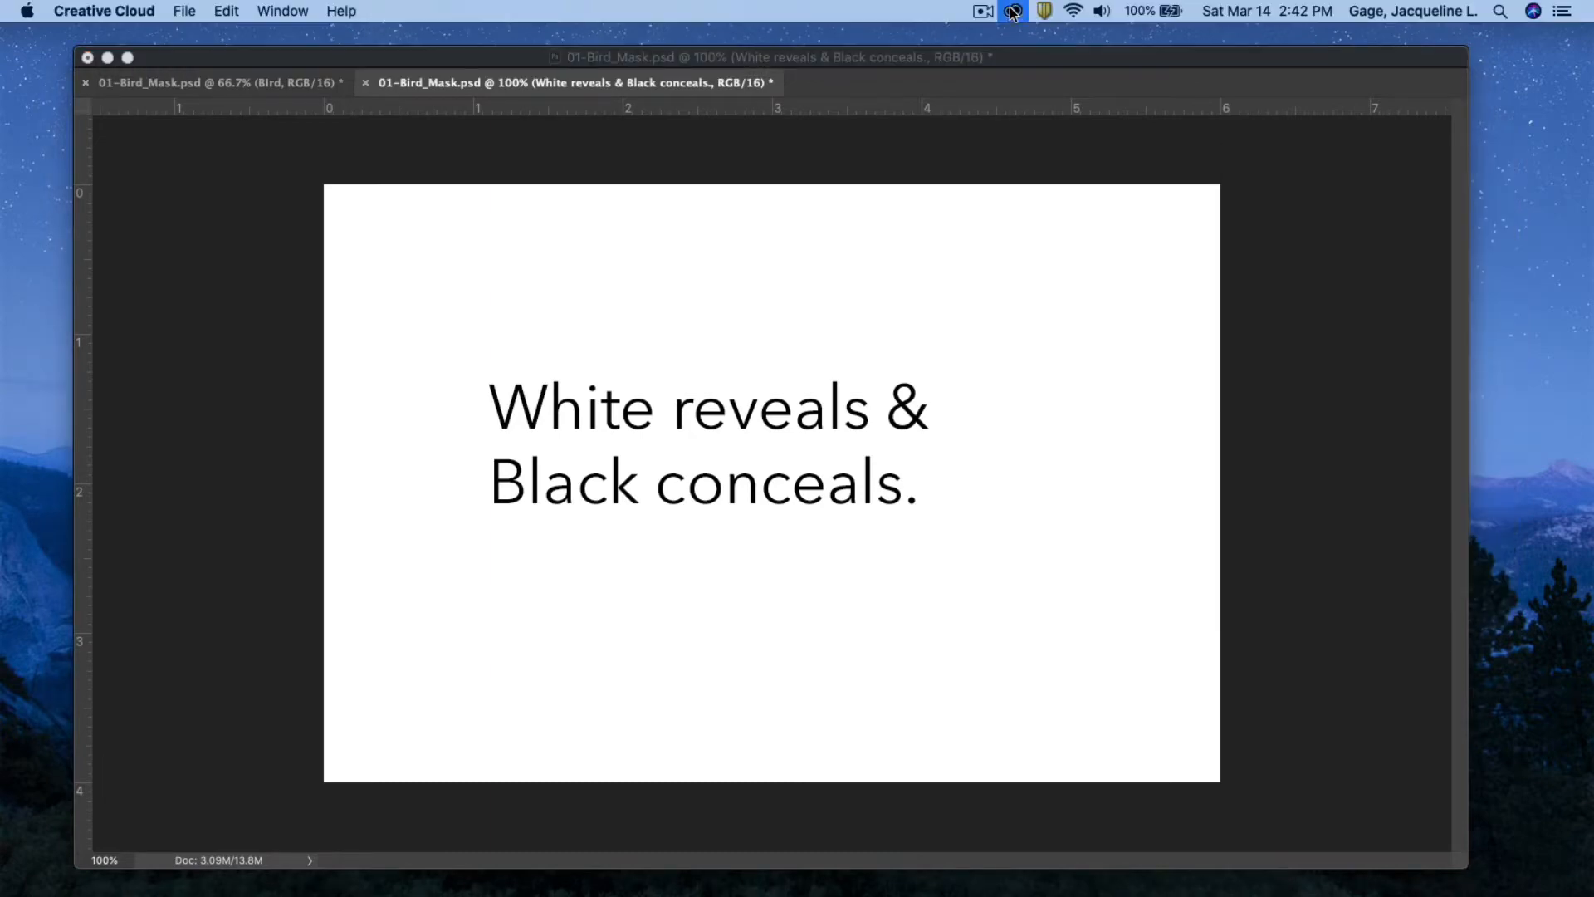
{"action": "left_click", "coordinate": [983, 11]}
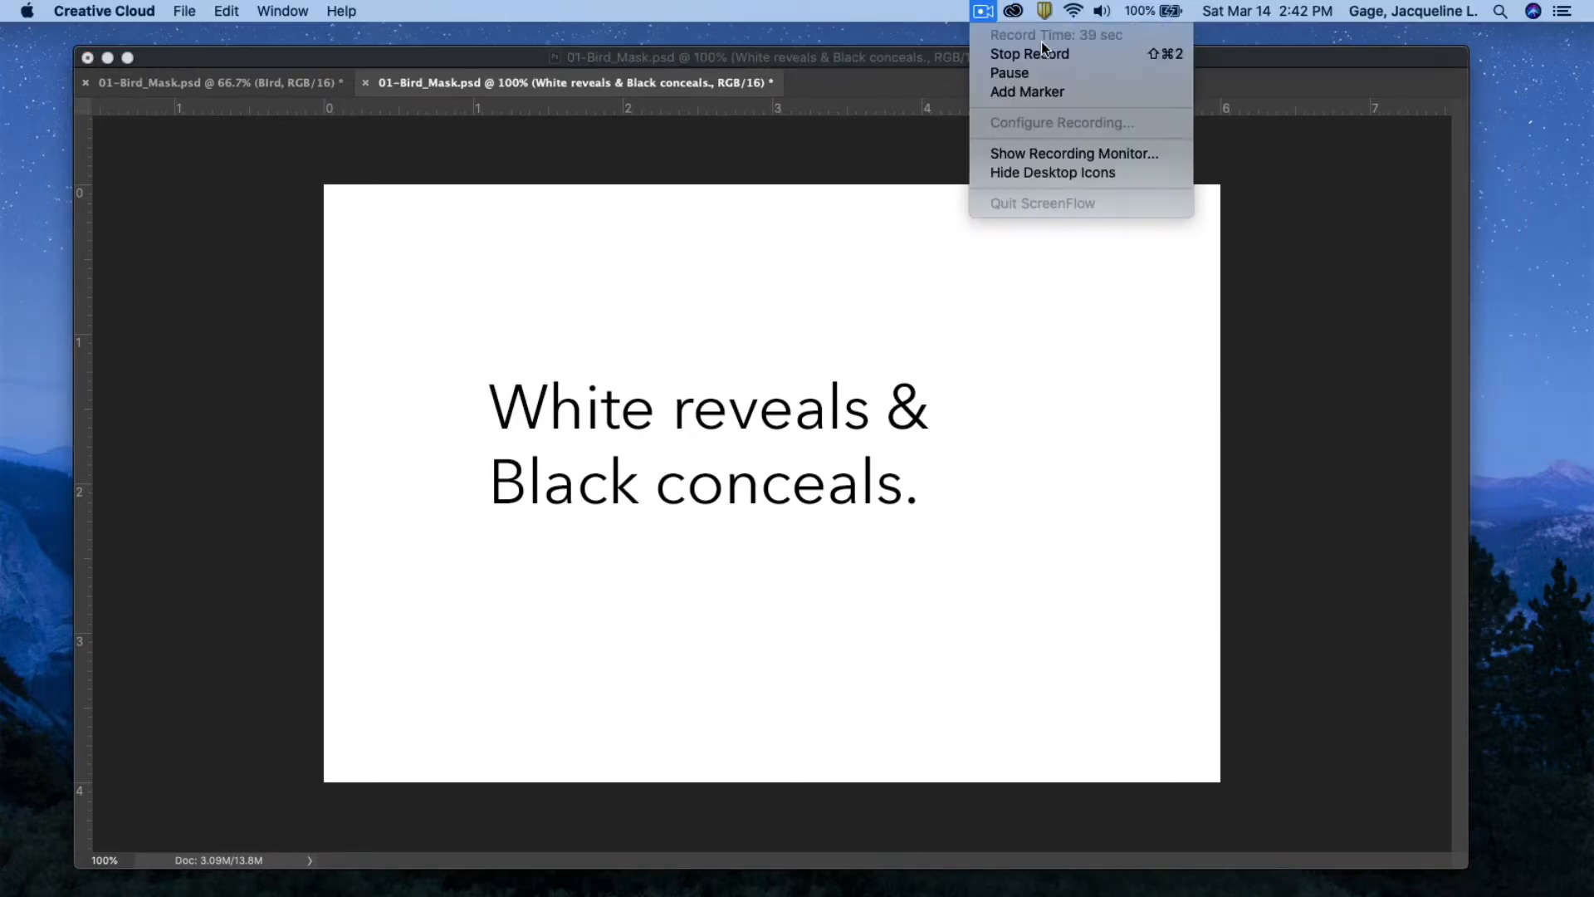
{"action": "left_click", "coordinate": [1007, 54]}
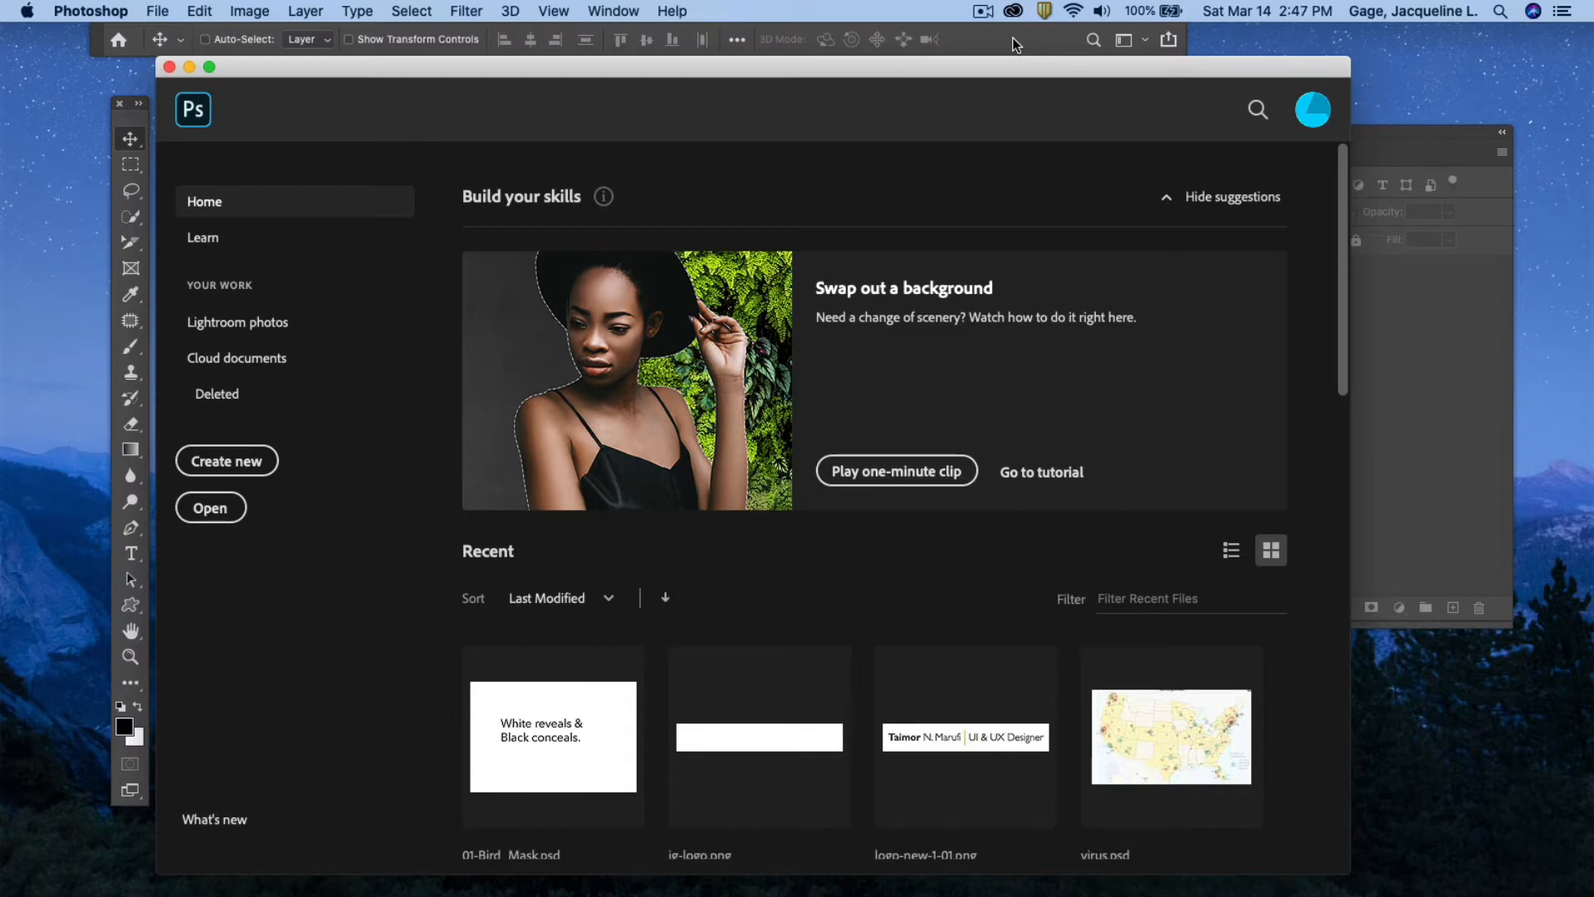
- Open 01-Bird_Mask.psd from the Masking Photoshop class folder inside class9-Files on the Desktop
{"action": "left_click_drag", "start_coordinate": [253, 67], "coordinate": [253, 69]}
{"action": "left_click", "coordinate": [159, 11]}
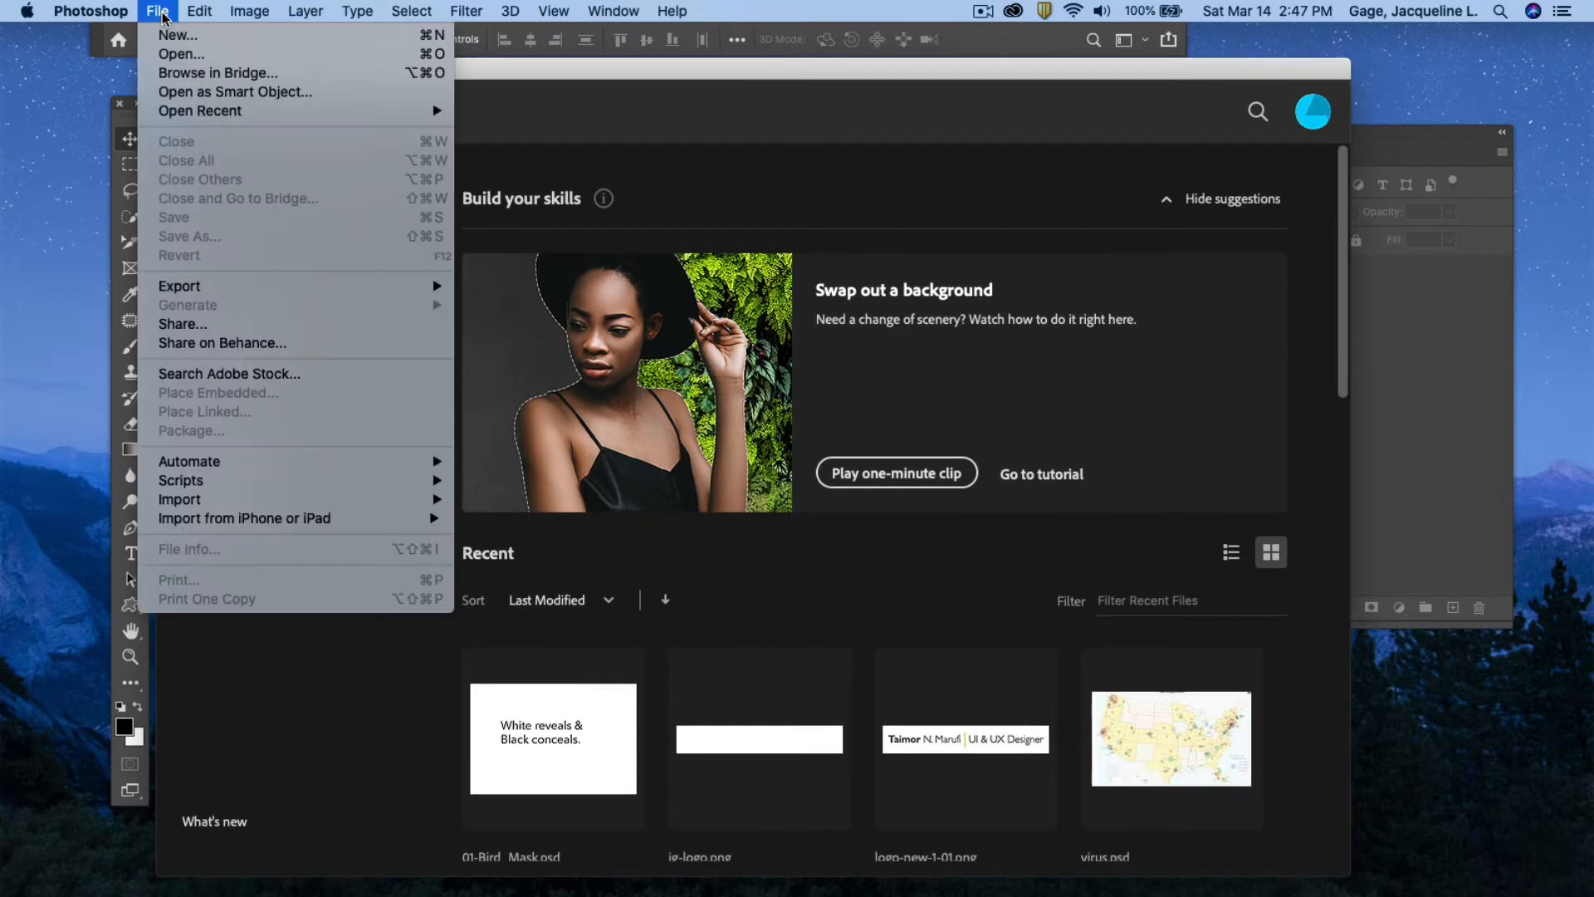
{"action": "left_click", "coordinate": [179, 56]}
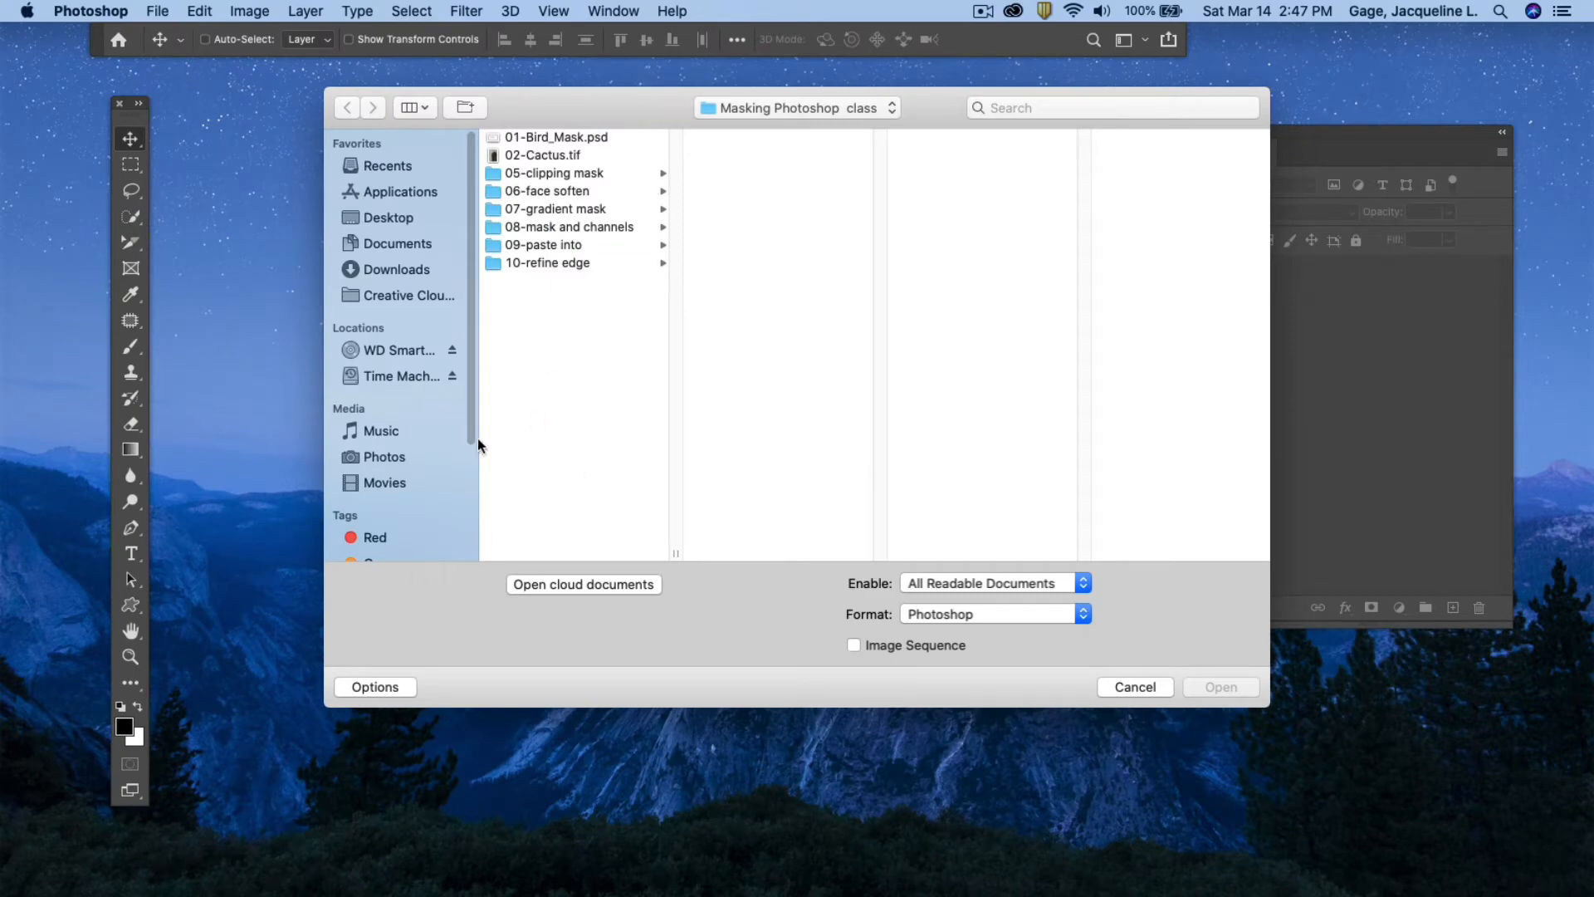
{"action": "left_click", "coordinate": [398, 218]}
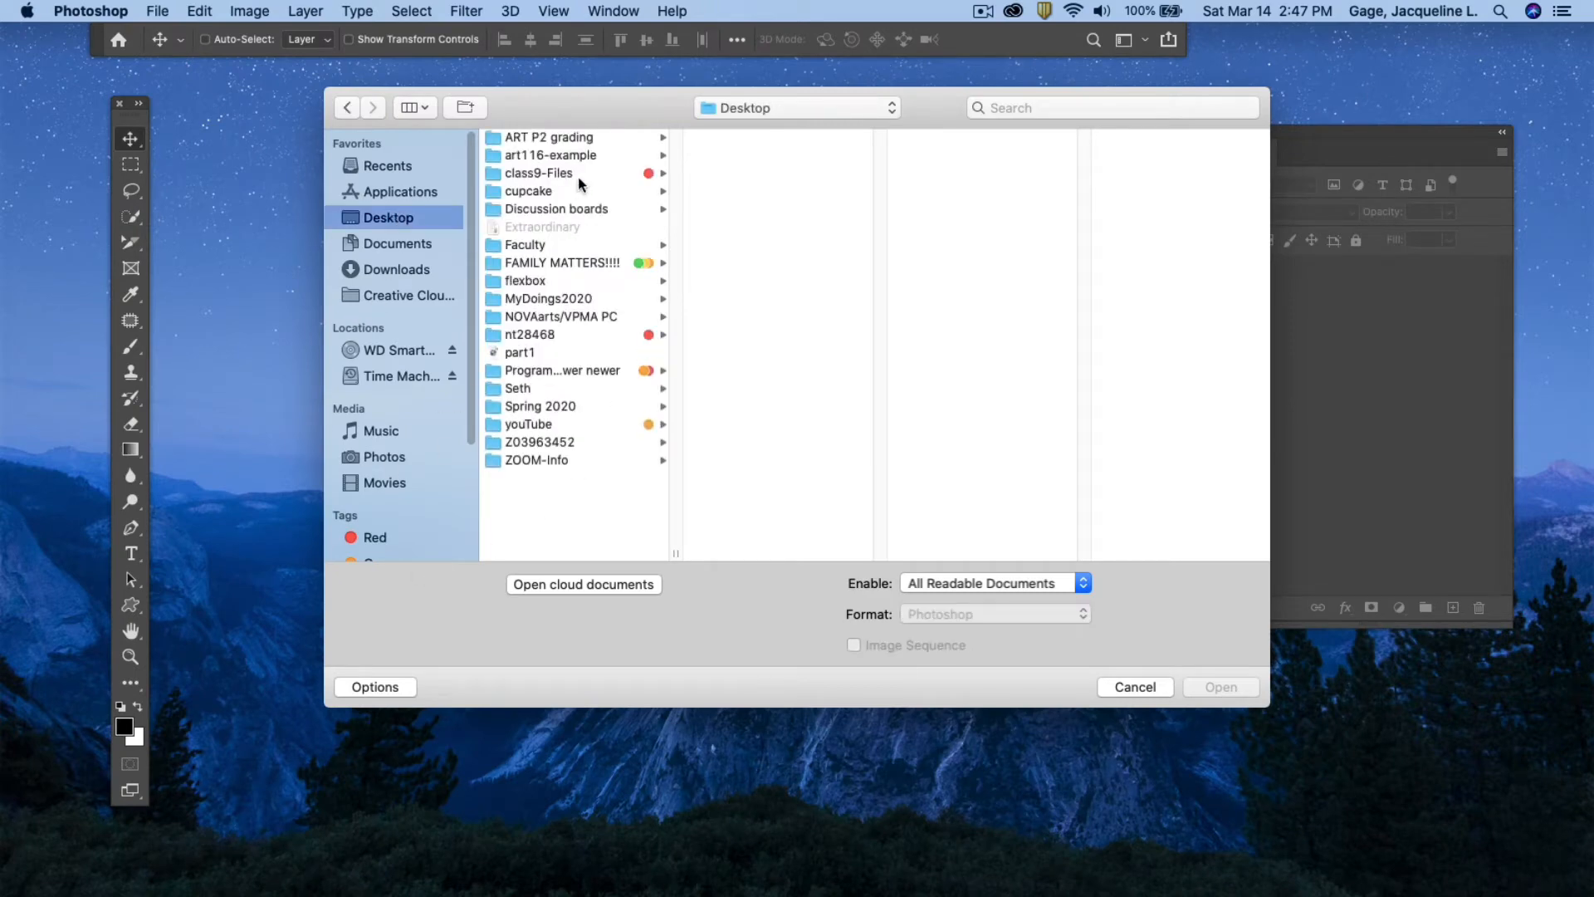
{"action": "left_click", "coordinate": [531, 173]}
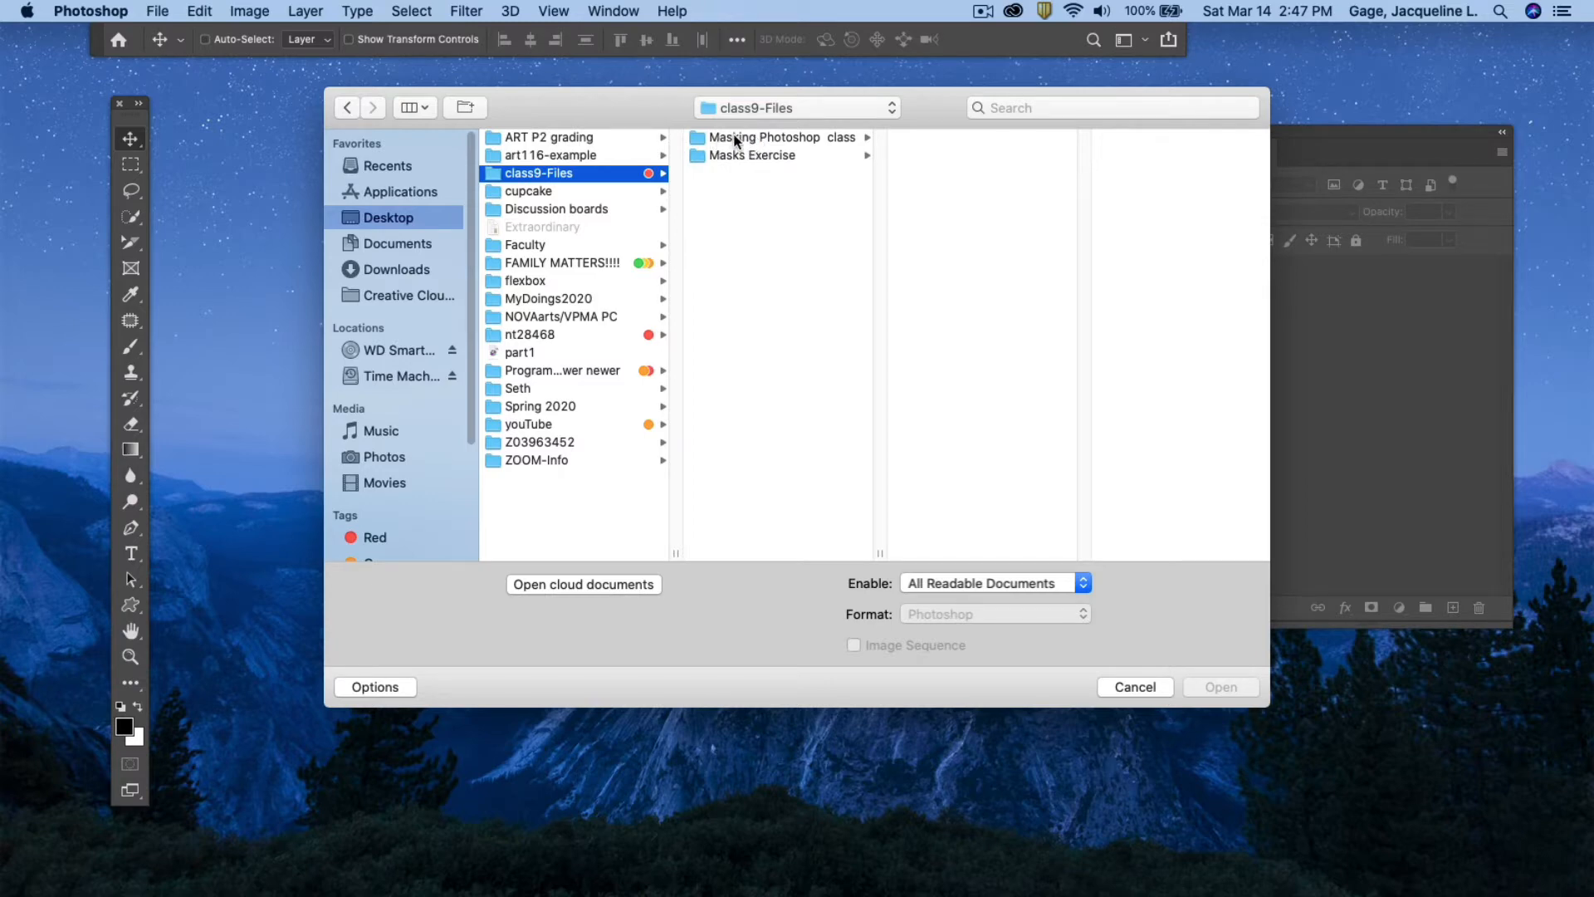
{"action": "left_click", "coordinate": [789, 136]}
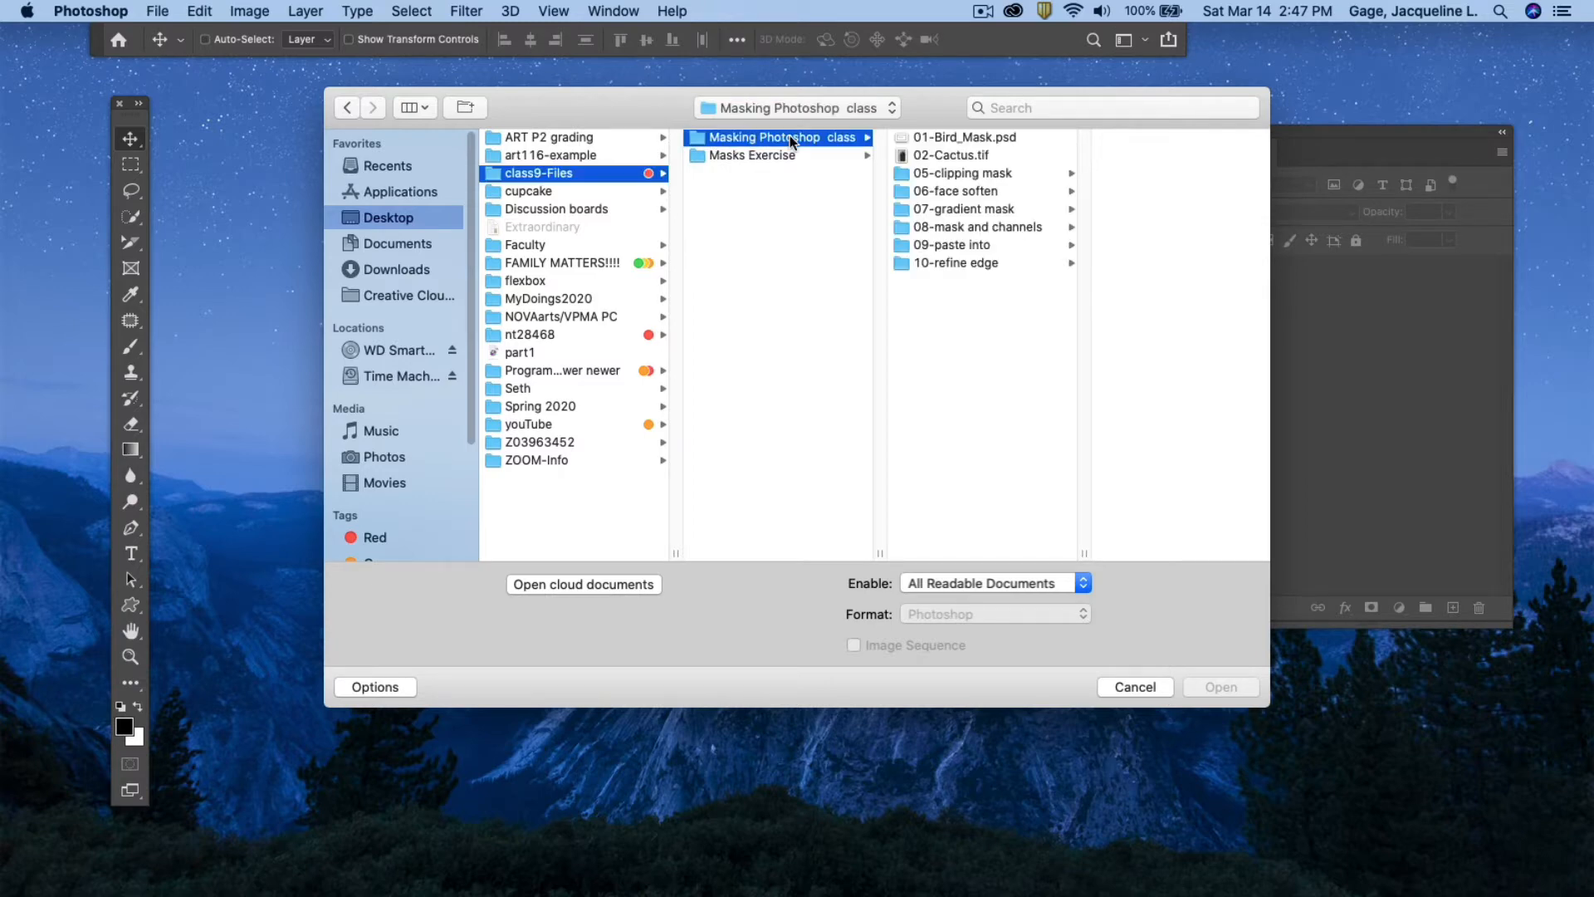
{"action": "left_click", "coordinate": [954, 137]}
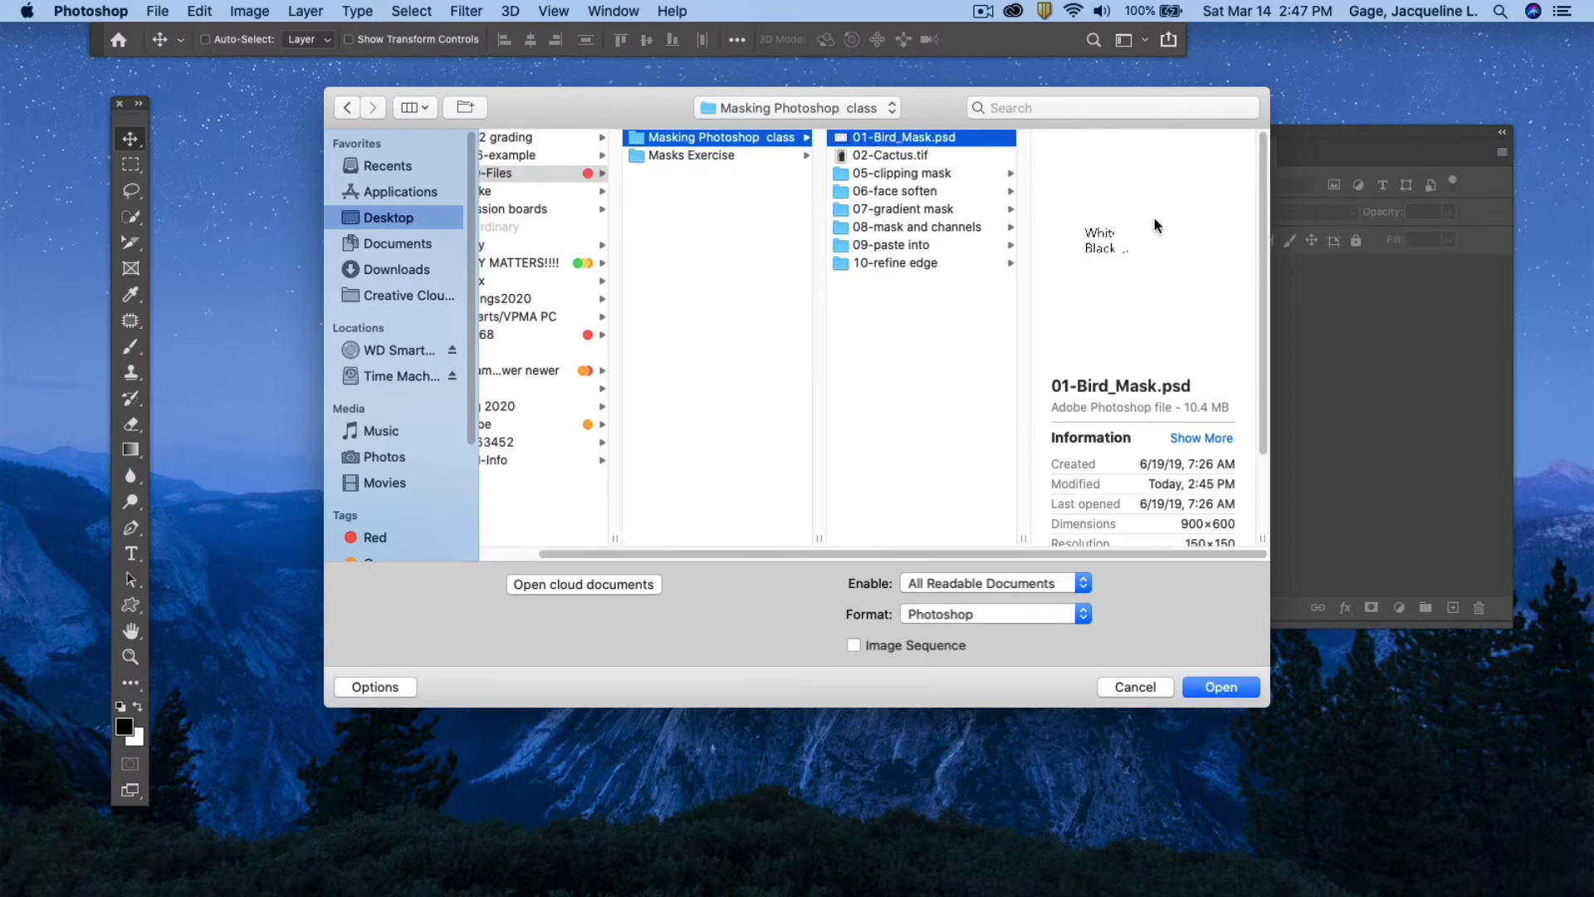
{"action": "left_click", "coordinate": [1225, 685]}
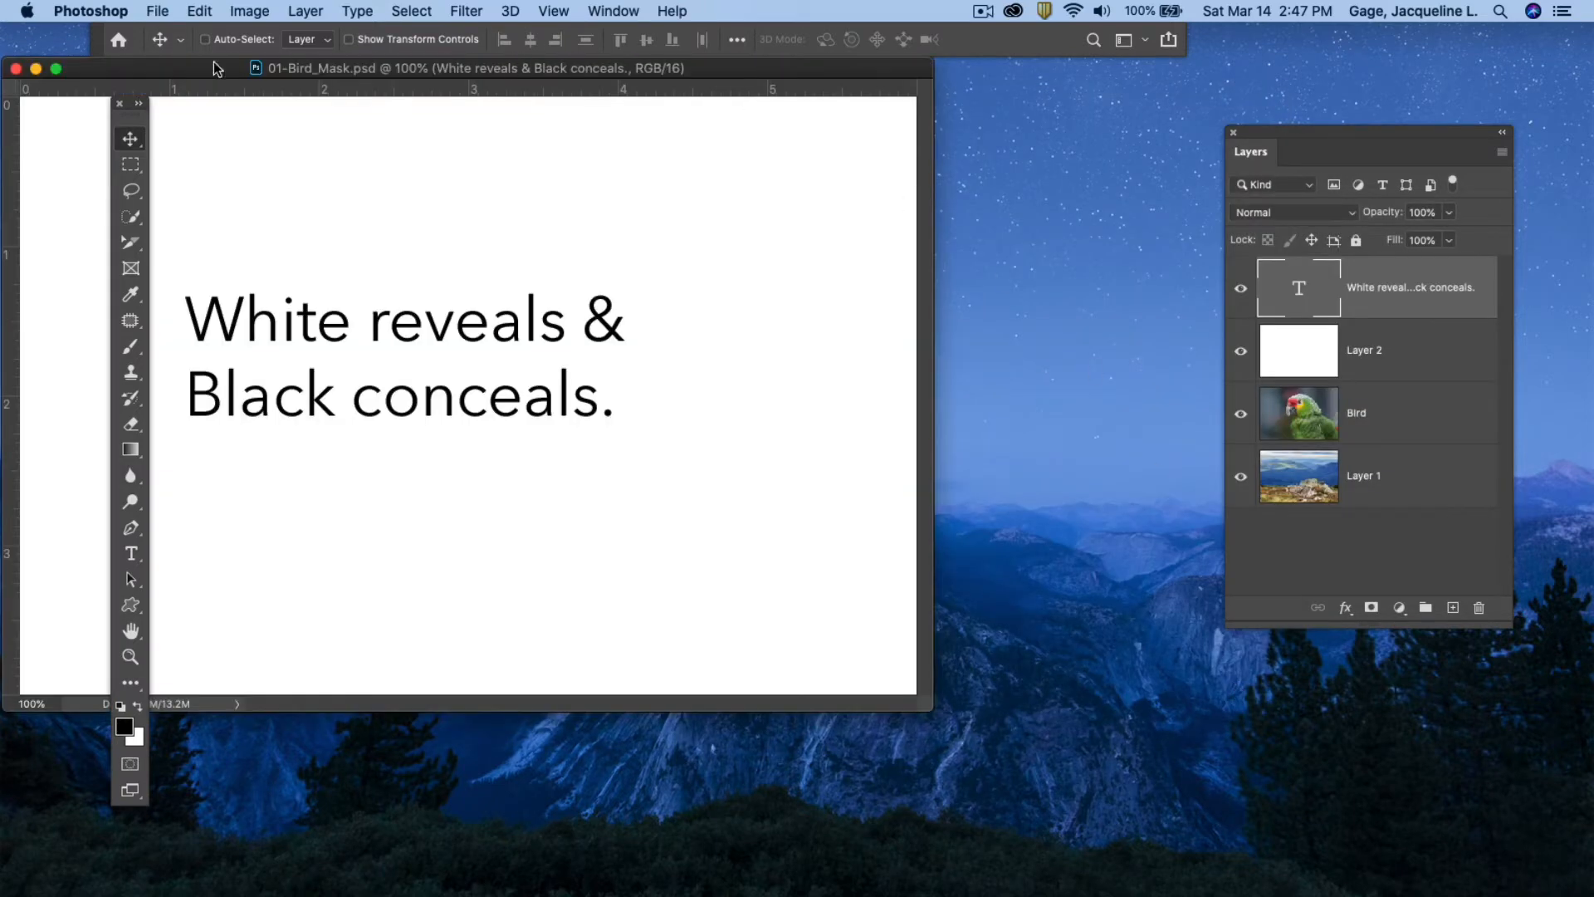
- Delete the "White reveals & Black conceals." text layer and the white Layer 2 beneath it
{"action": "left_click_drag", "start_coordinate": [179, 72], "coordinate": [383, 71]}
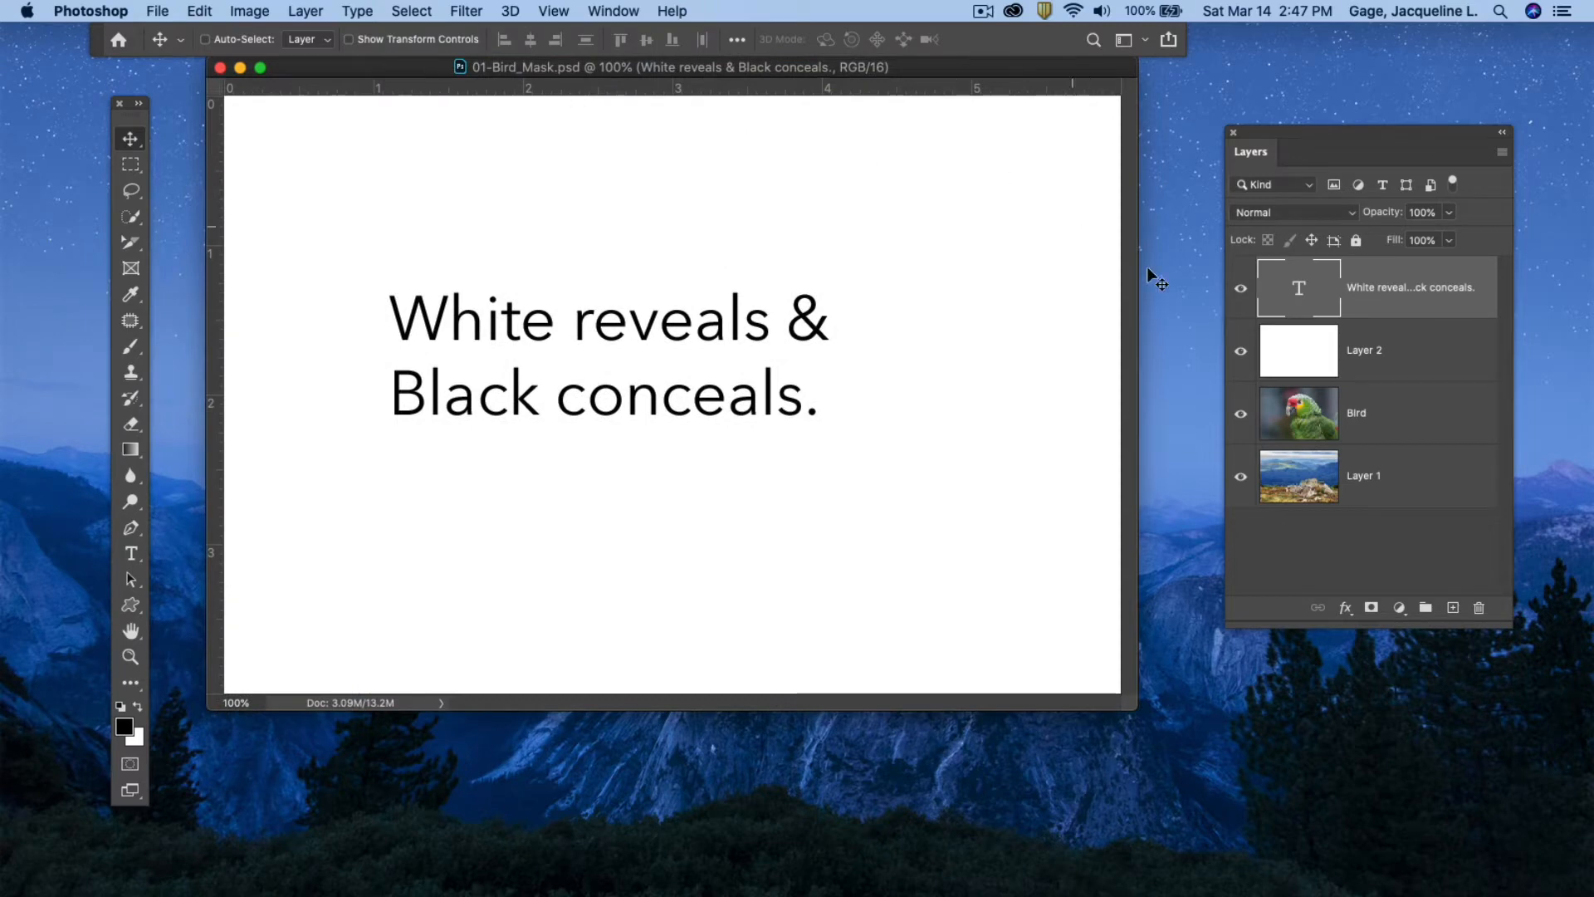
{"action": "left_click", "coordinate": [1479, 610]}
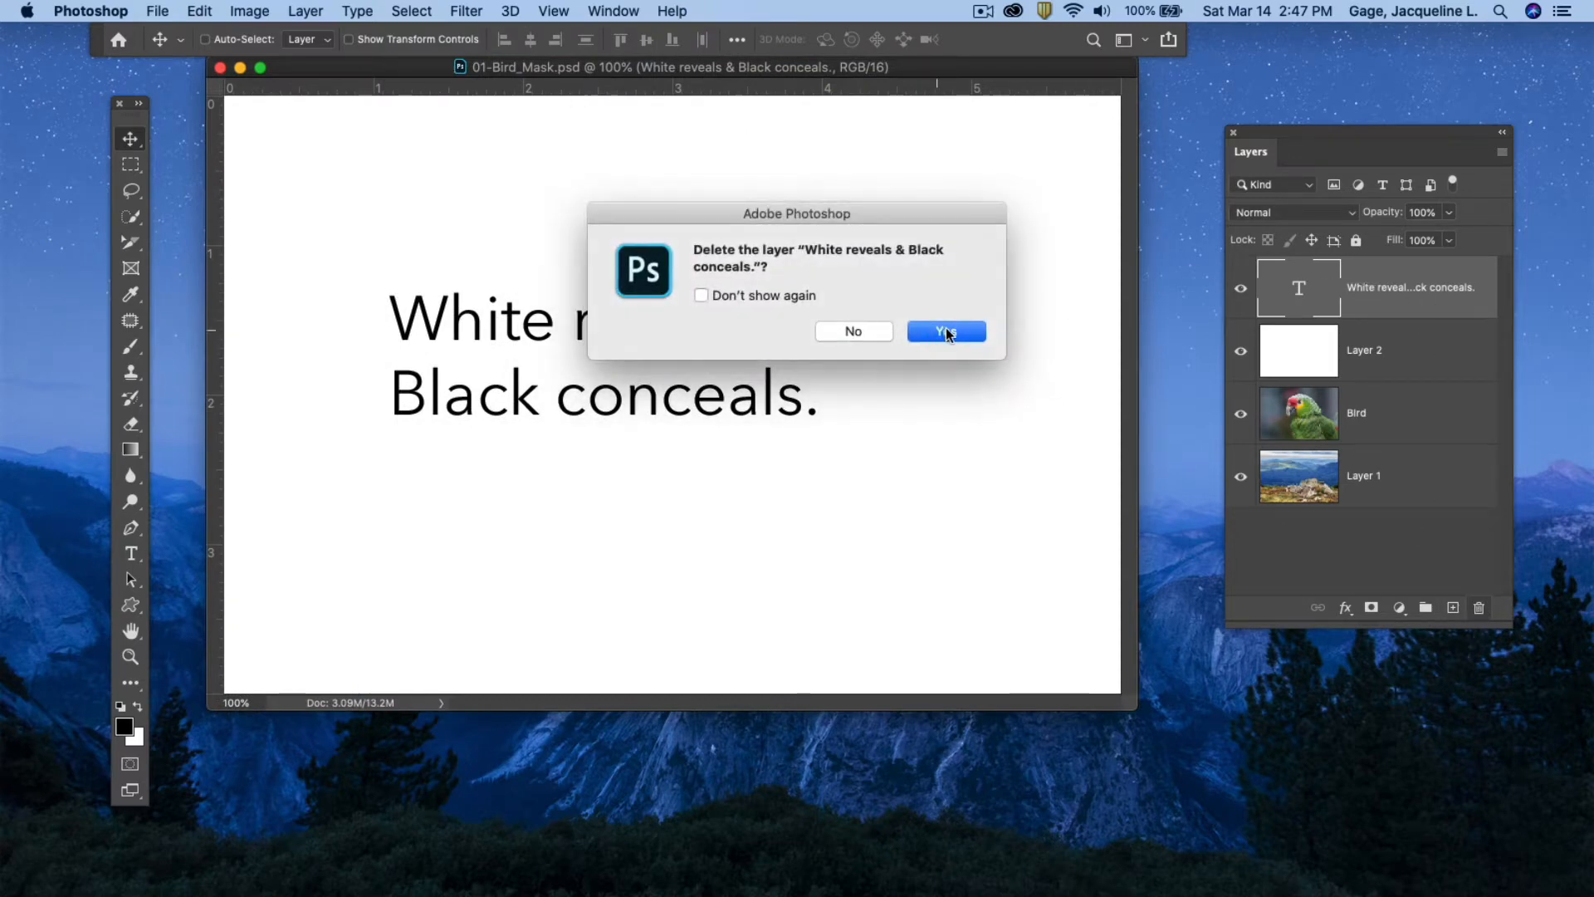
{"action": "left_click", "coordinate": [946, 336]}
{"action": "left_click_drag", "start_coordinate": [1423, 284], "coordinate": [1479, 608]}
- Arrange the document window beside the toolbar and bring the Layers panel close to the parrot image
{"action": "left_click_drag", "start_coordinate": [417, 67], "coordinate": [377, 101]}
{"action": "left_click_drag", "start_coordinate": [125, 122], "coordinate": [86, 79]}
{"action": "left_click_drag", "start_coordinate": [242, 107], "coordinate": [207, 82]}
{"action": "left_click_drag", "start_coordinate": [98, 74], "coordinate": [108, 84]}
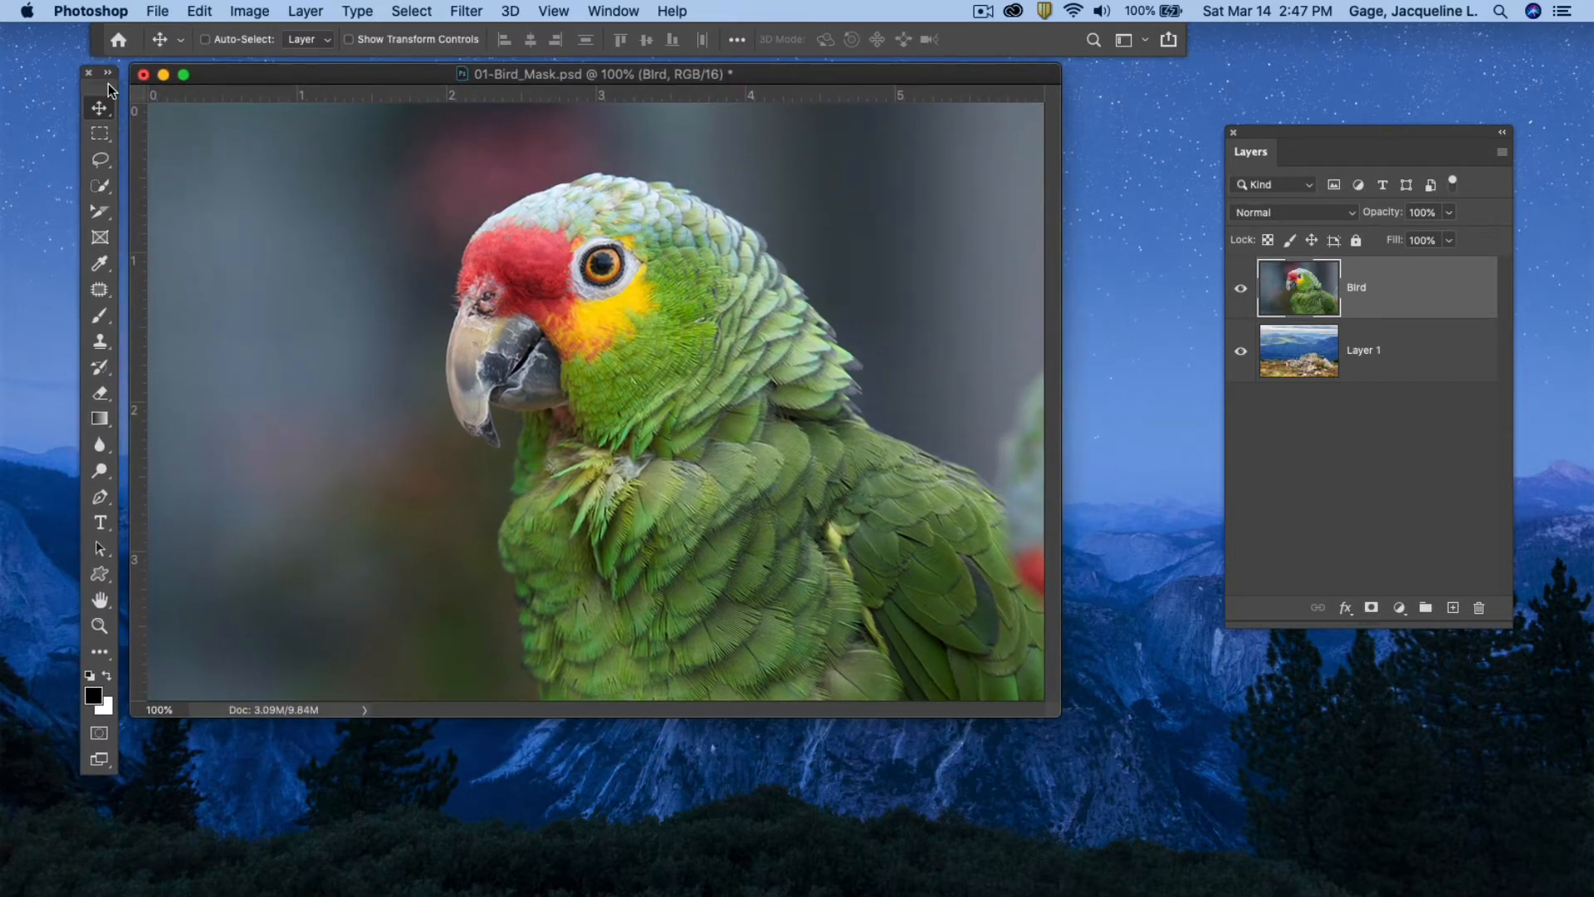
{"action": "left_click_drag", "start_coordinate": [1283, 131], "coordinate": [1068, 148]}
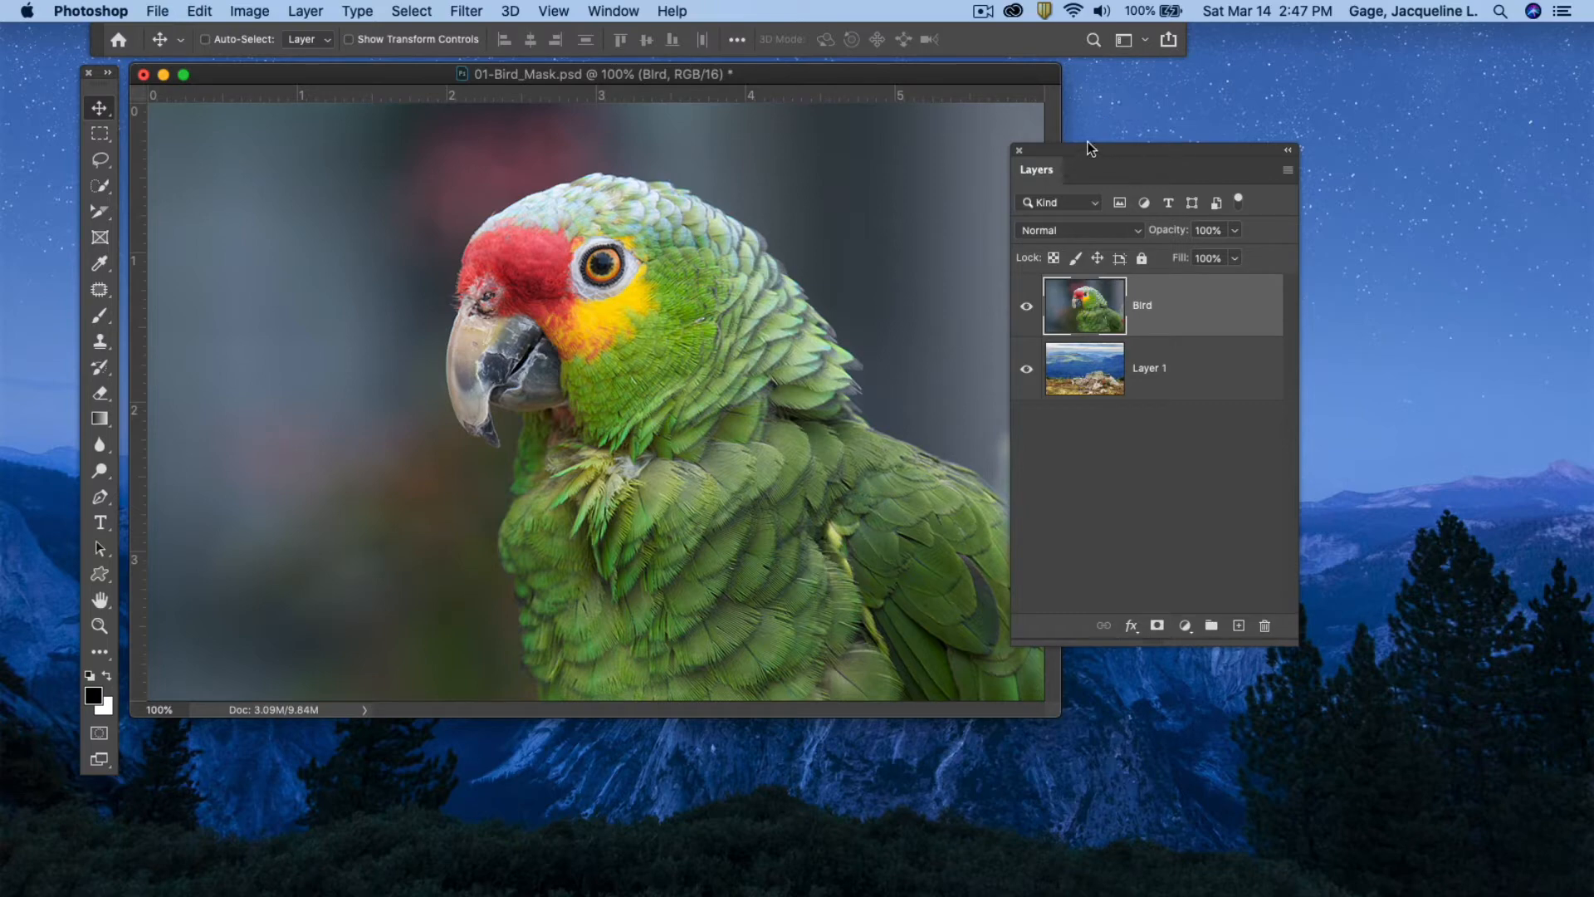
{"action": "left_click_drag", "start_coordinate": [1069, 146], "coordinate": [1020, 128]}
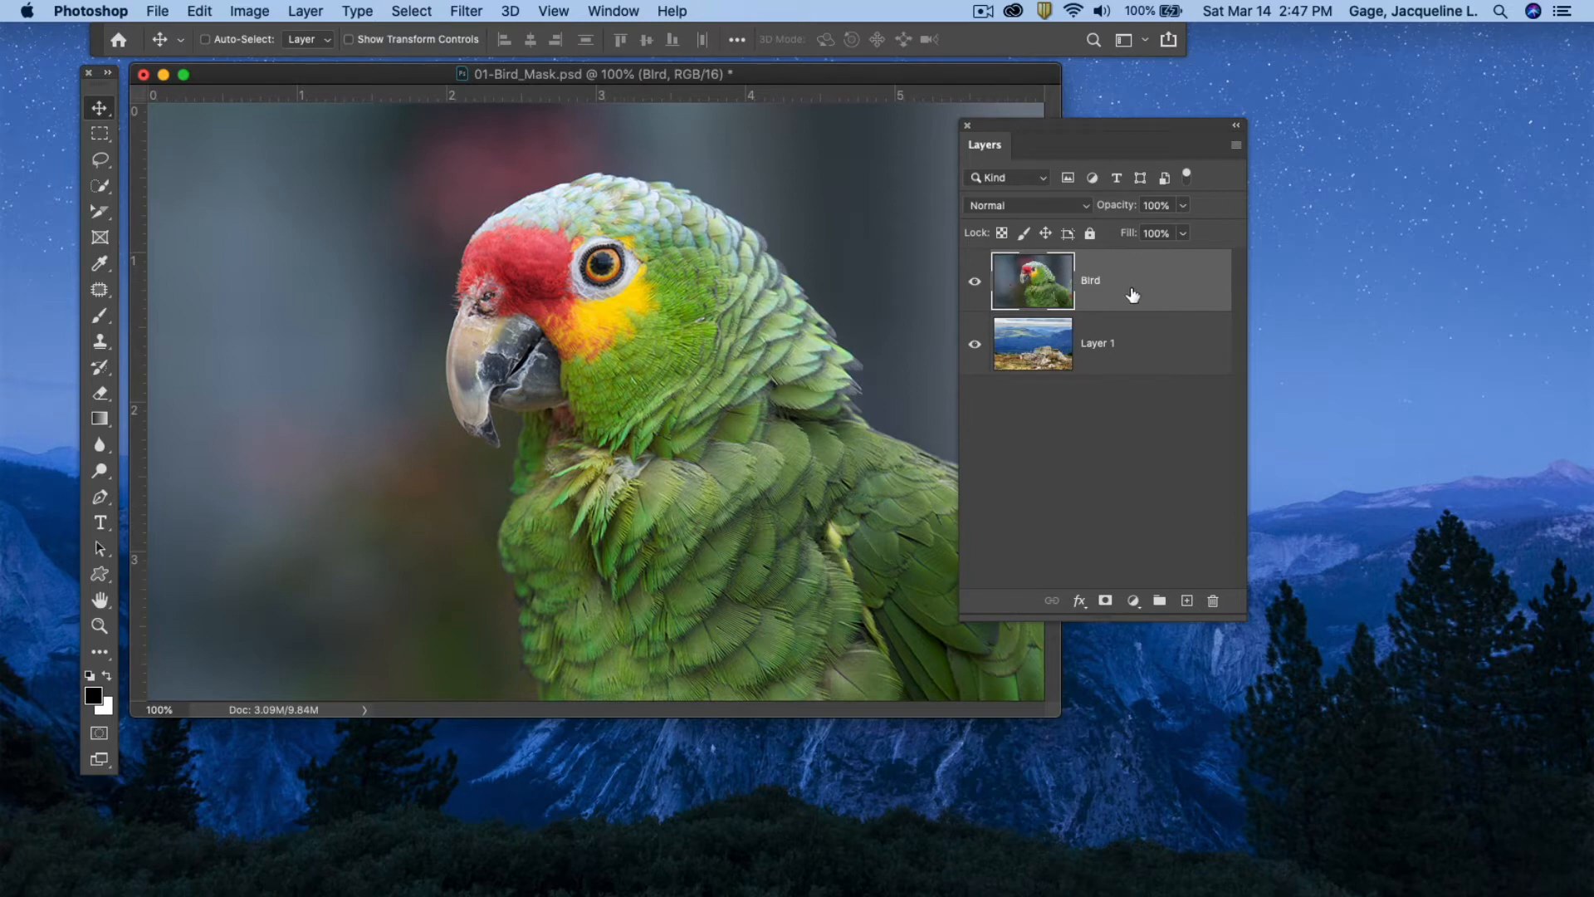
- Hide the Bird layer briefly to view the landscape layer beneath it, then show it again
{"action": "left_click", "coordinate": [976, 282]}
{"action": "left_click", "coordinate": [976, 282]}
{"action": "left_click_drag", "start_coordinate": [1045, 128], "coordinate": [1059, 111]}
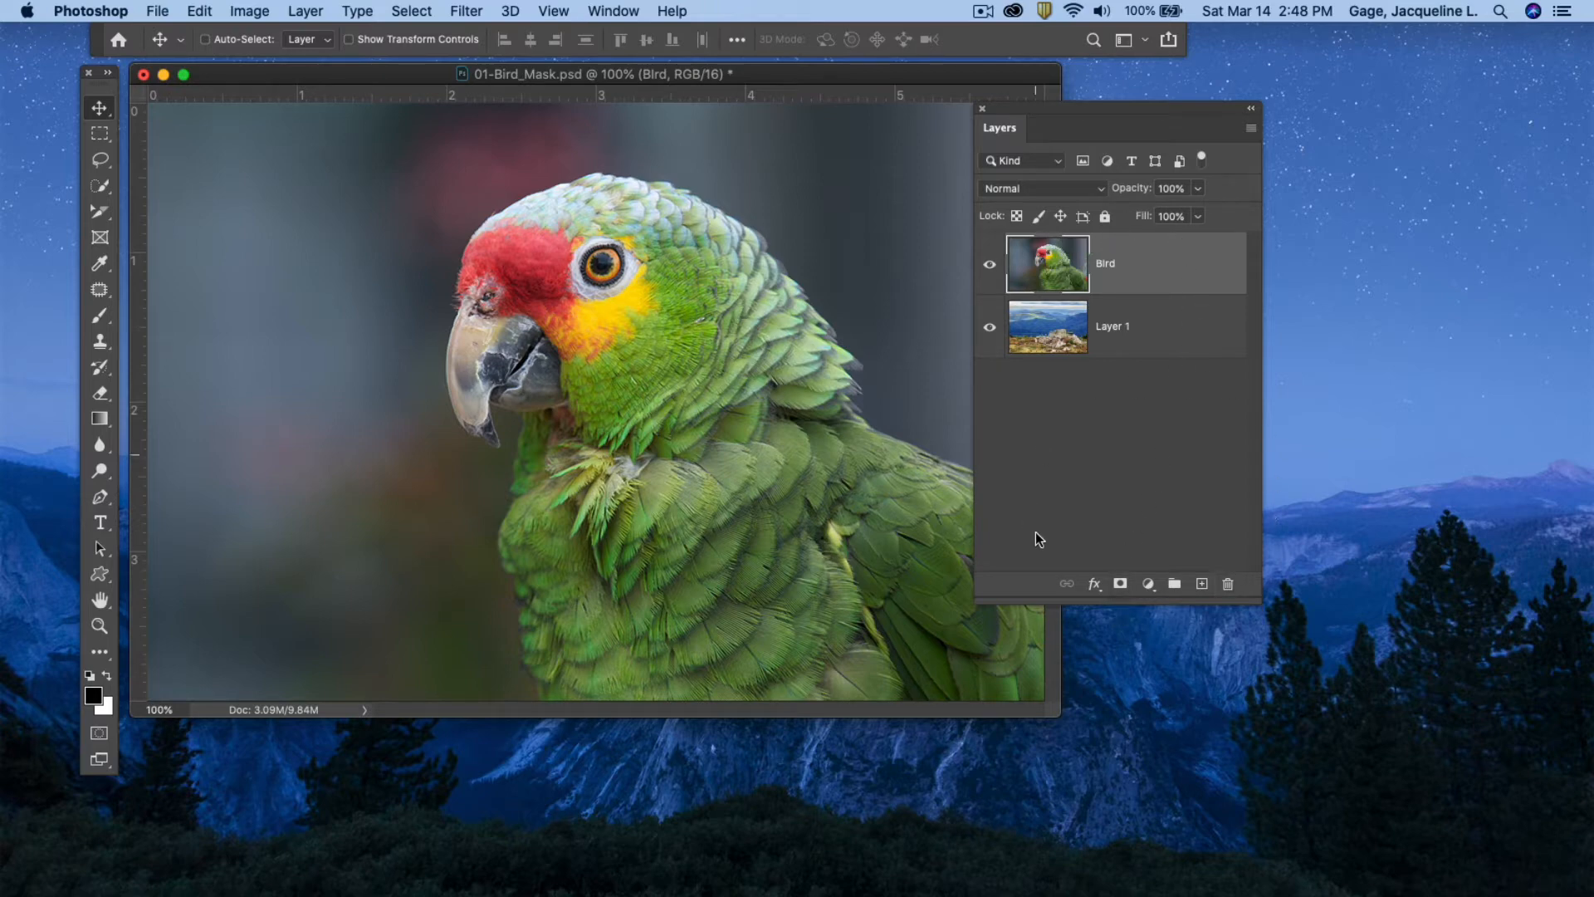
- Add a white layer mask to the Bird layer and enlarge the Layers panel
{"action": "left_click_drag", "start_coordinate": [1122, 600], "coordinate": [1121, 541]}
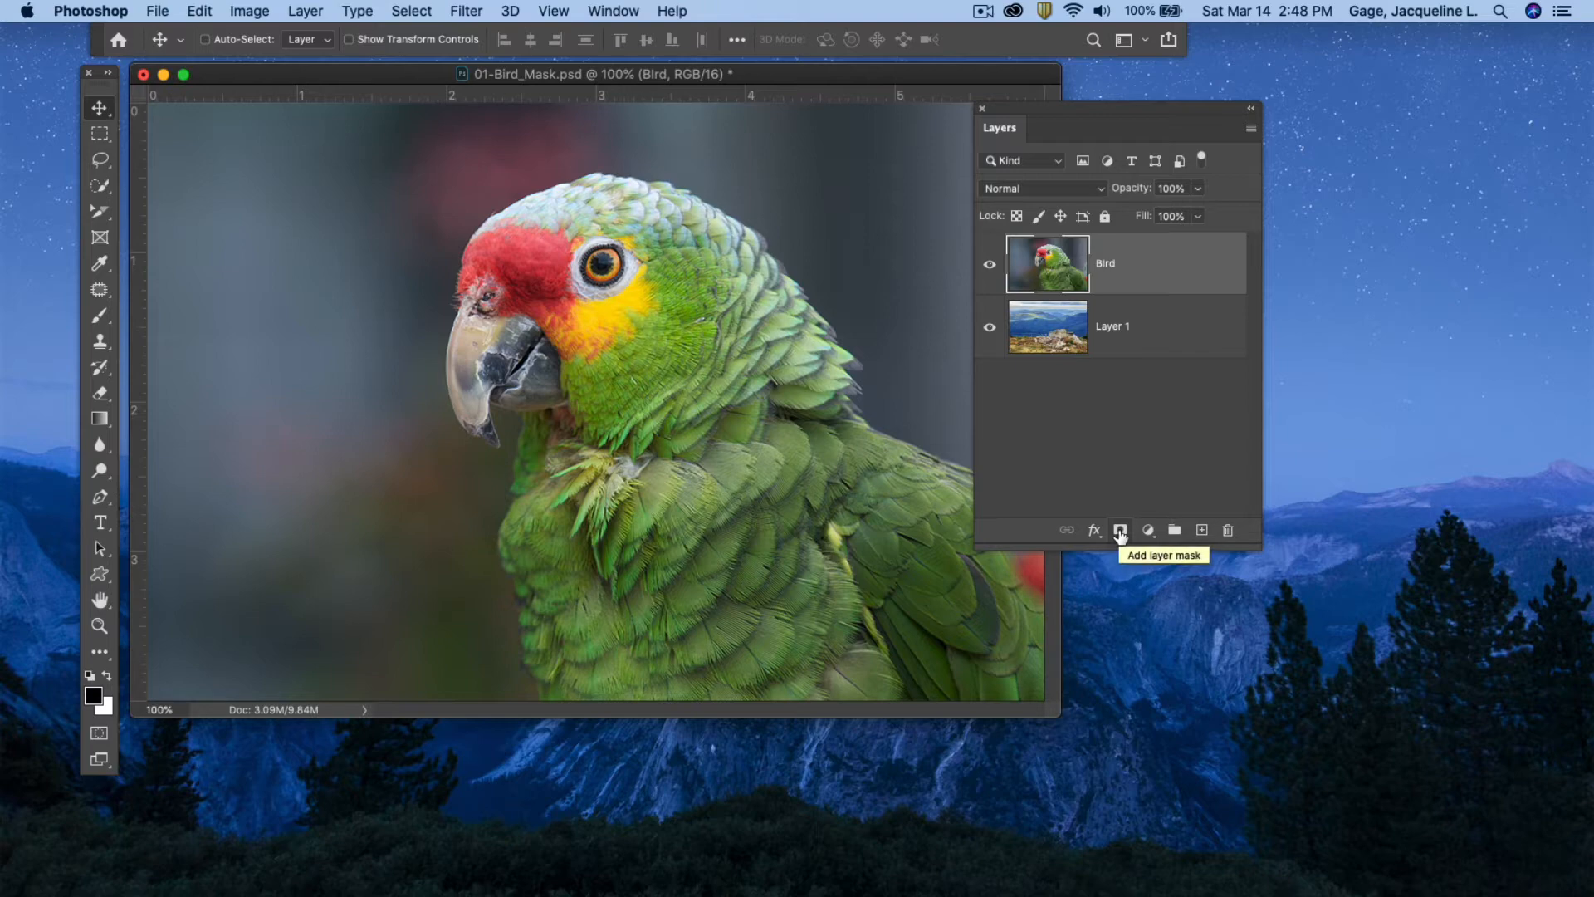
{"action": "left_click", "coordinate": [1120, 531]}
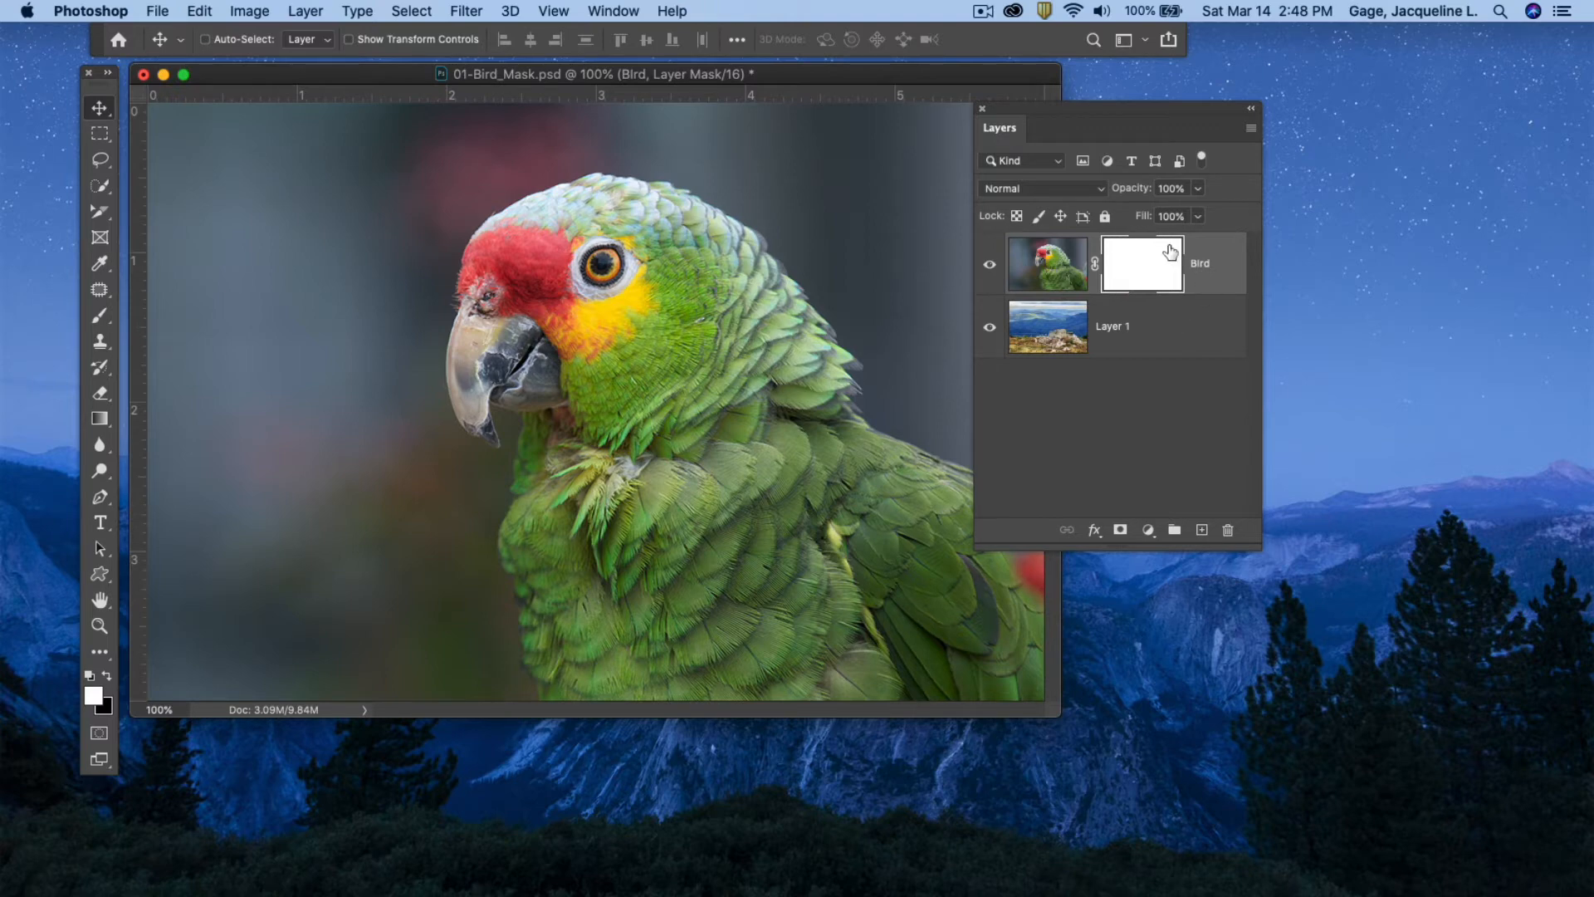
{"action": "left_click_drag", "start_coordinate": [1113, 106], "coordinate": [1108, 127]}
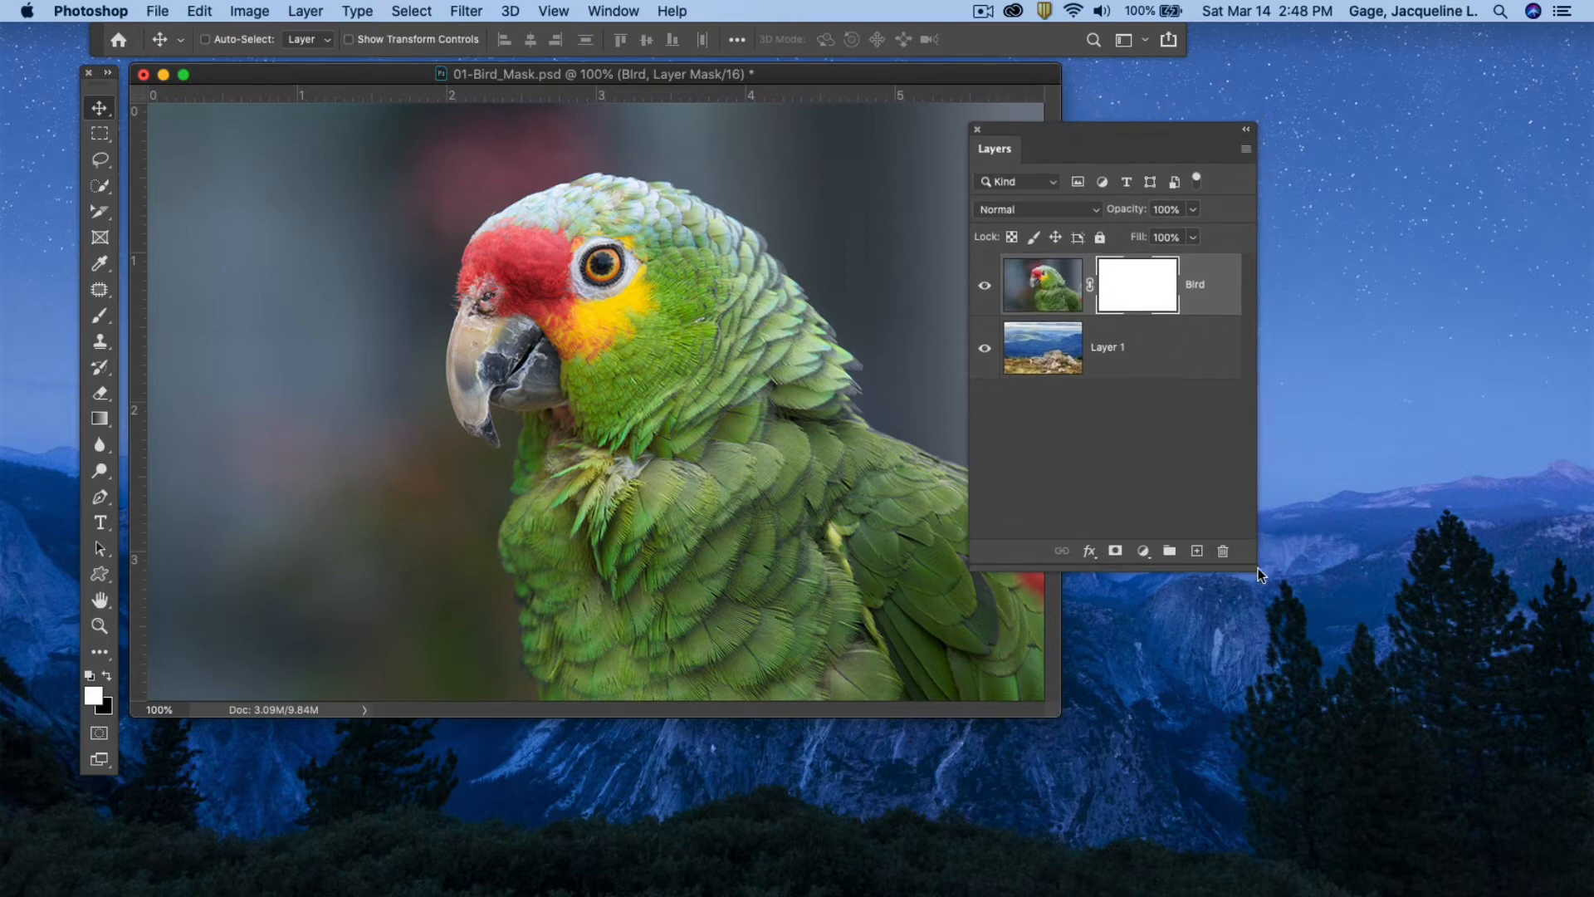
{"action": "left_click_drag", "start_coordinate": [1256, 570], "coordinate": [1317, 664]}
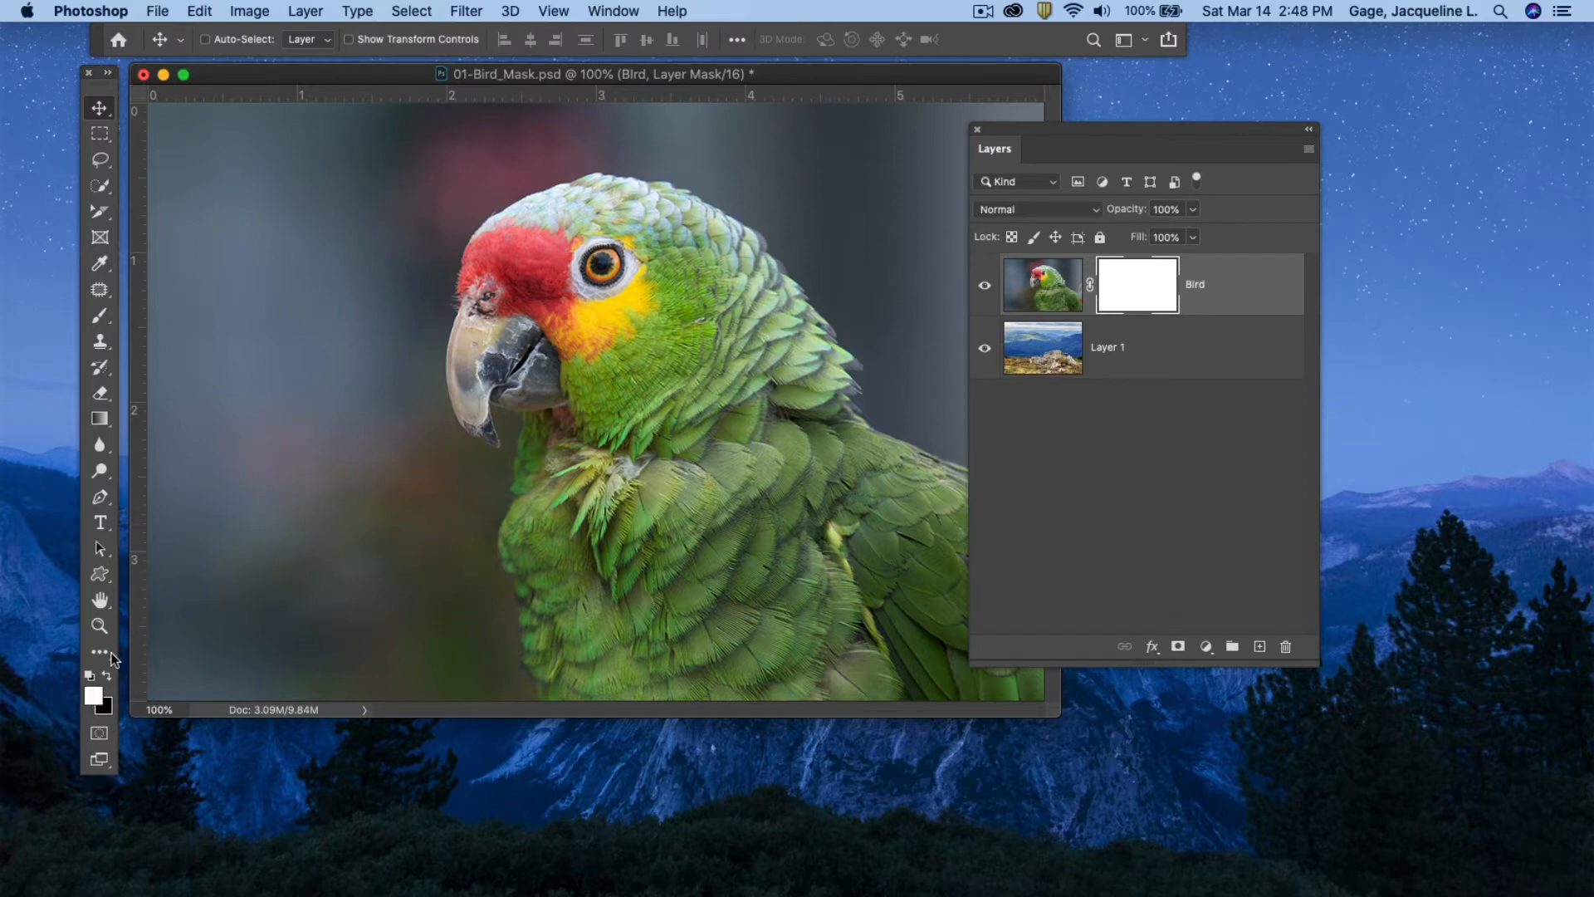
- Set the foreground color to black for painting on the Bird layer's mask
{"action": "key", "text": "i"}
{"action": "left_click", "coordinate": [93, 696]}
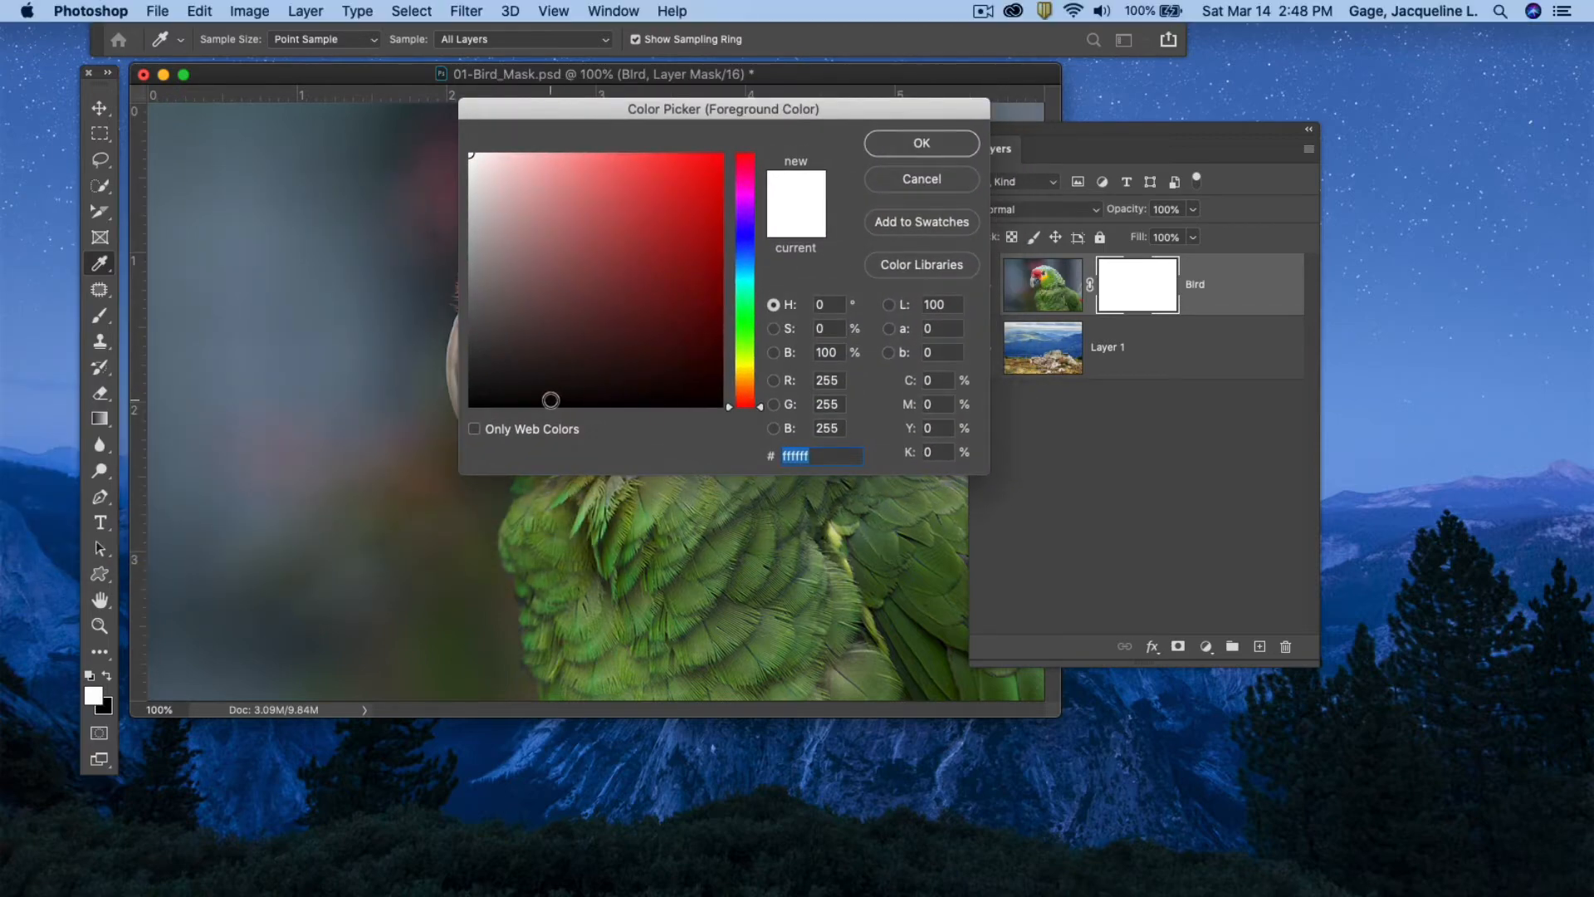
{"action": "left_click", "coordinate": [550, 400]}
{"action": "left_click", "coordinate": [920, 144]}
{"action": "key", "text": "v"}
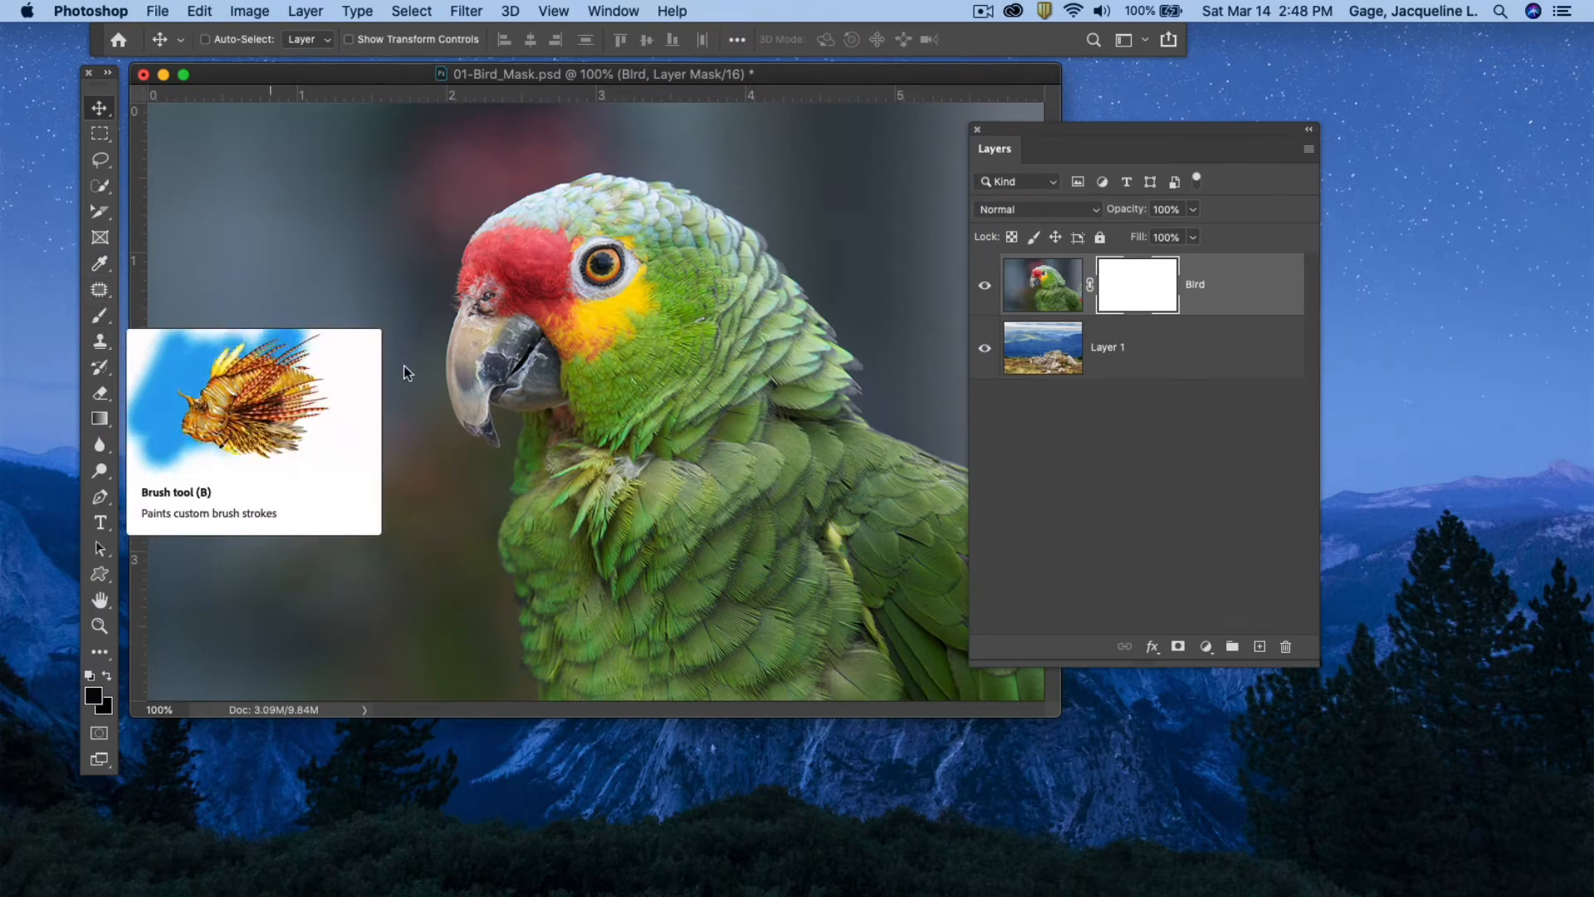
- Choose the Brush tool and set the soft brush size to 73 px
{"action": "left_click", "coordinate": [101, 316]}
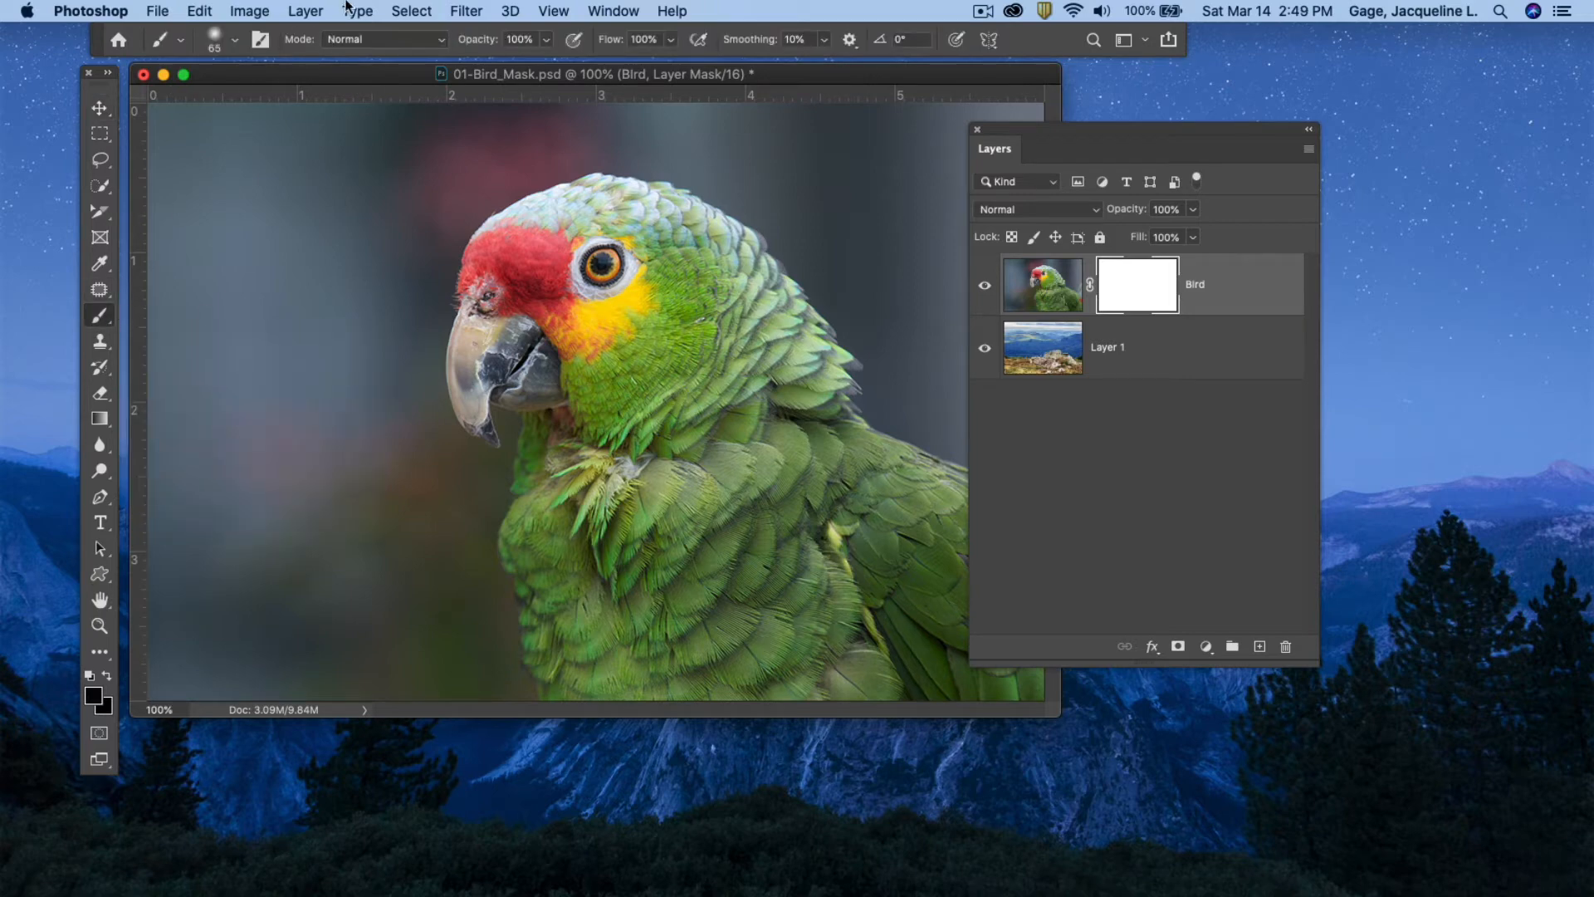
{"action": "left_click", "coordinate": [233, 42]}
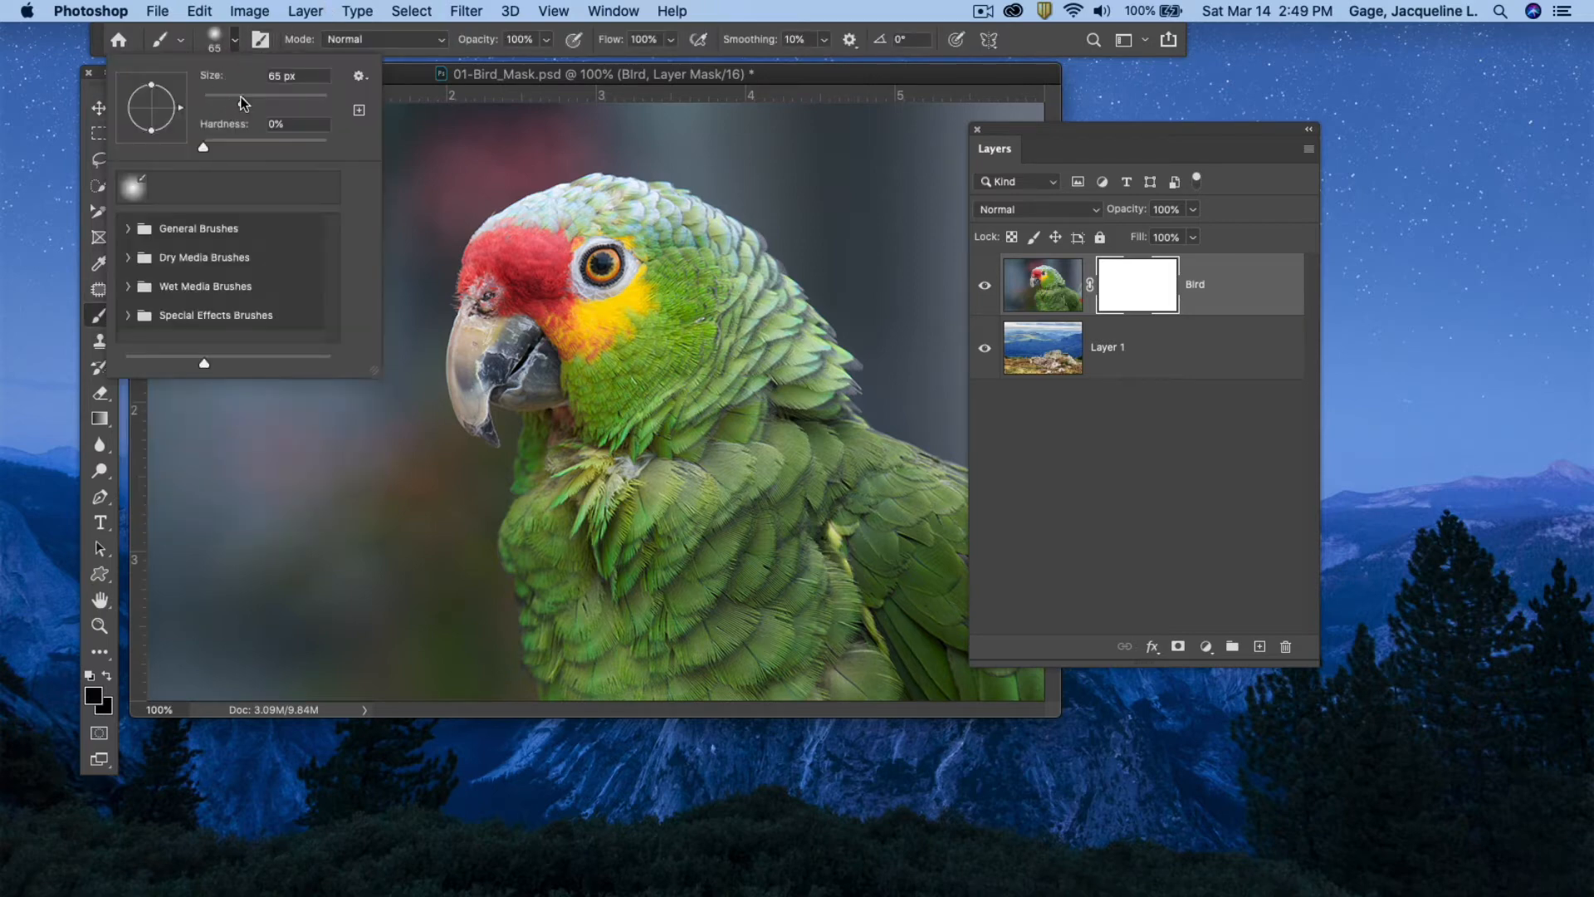
{"action": "left_click_drag", "start_coordinate": [242, 102], "coordinate": [249, 102]}
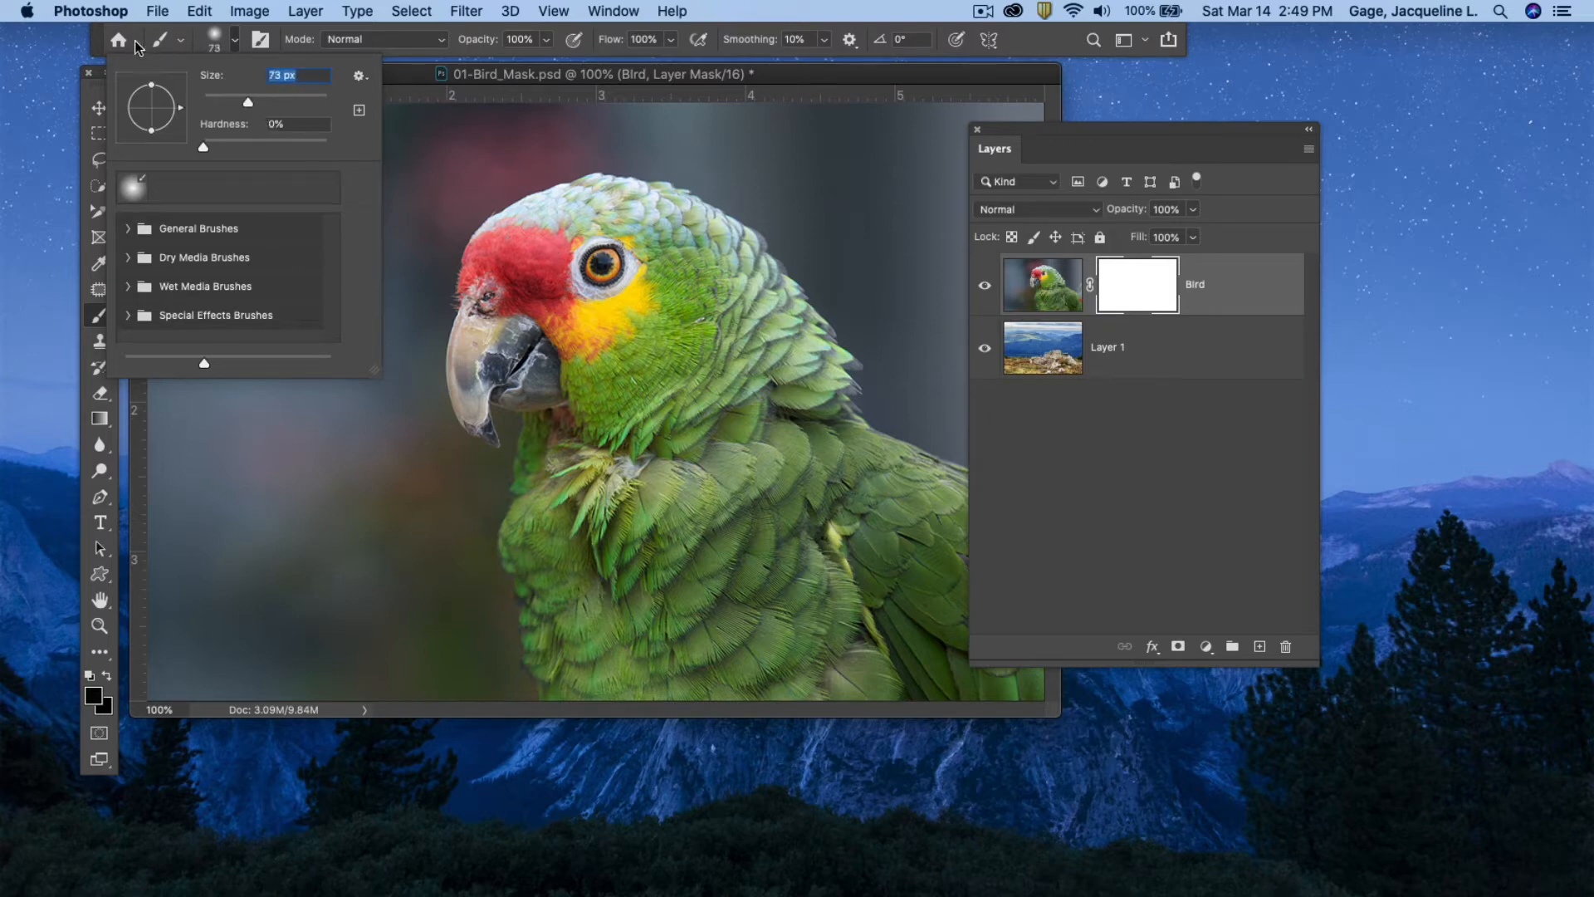
{"action": "left_click", "coordinate": [407, 72]}
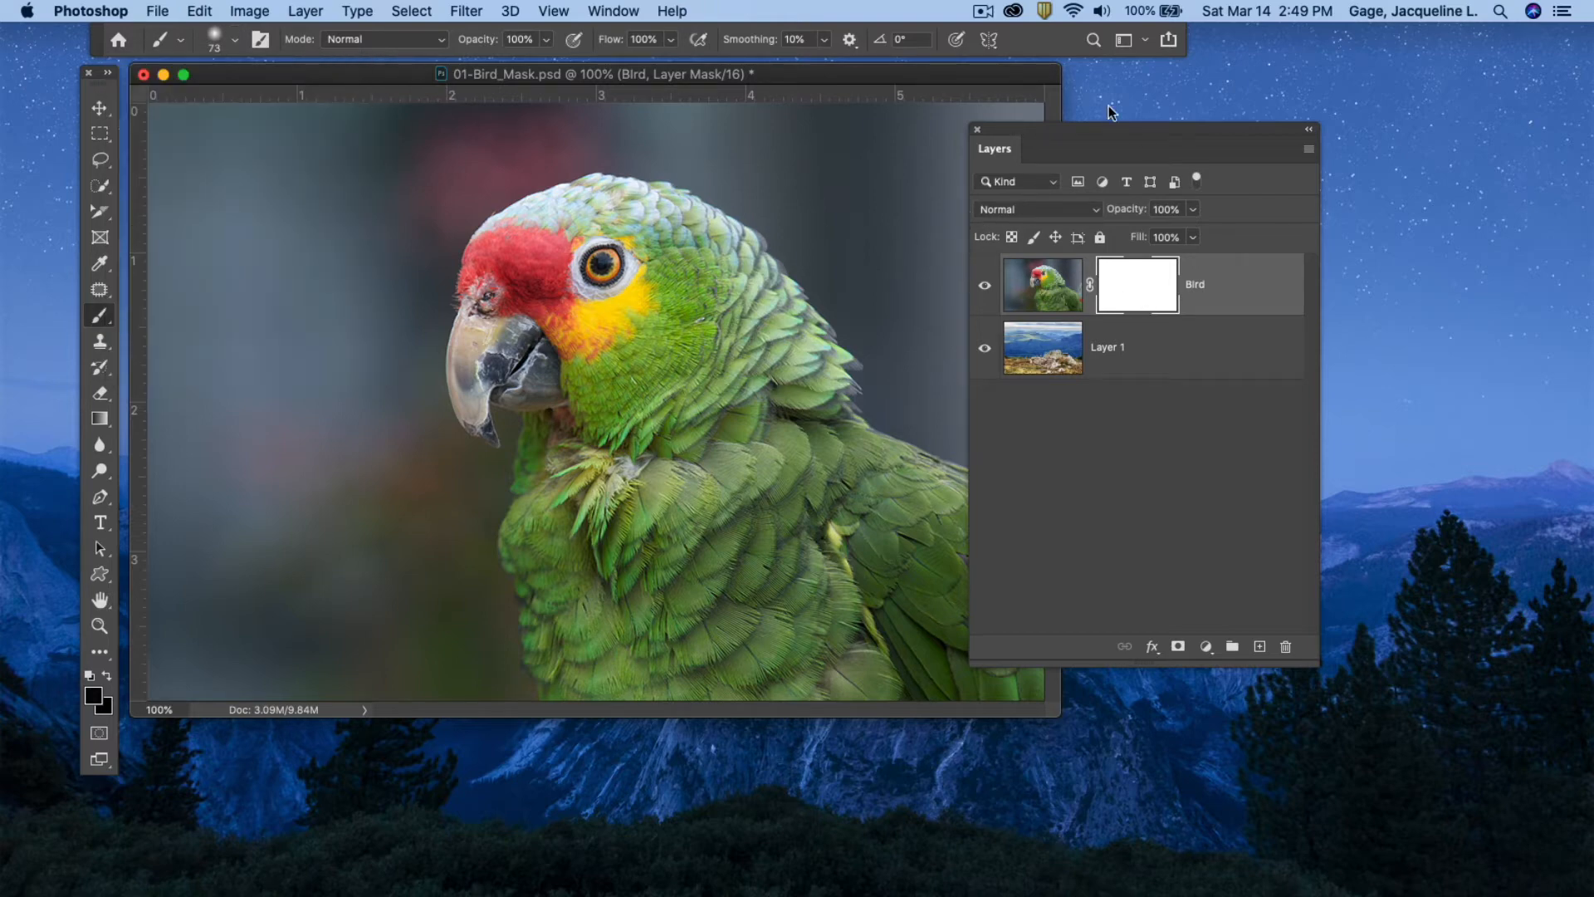
- Paint loose black strokes across the parrot on the Bird layer's mask, revealing the landscape, and reposition the Layers panel
{"action": "left_click_drag", "start_coordinate": [1086, 134], "coordinate": [1238, 119]}
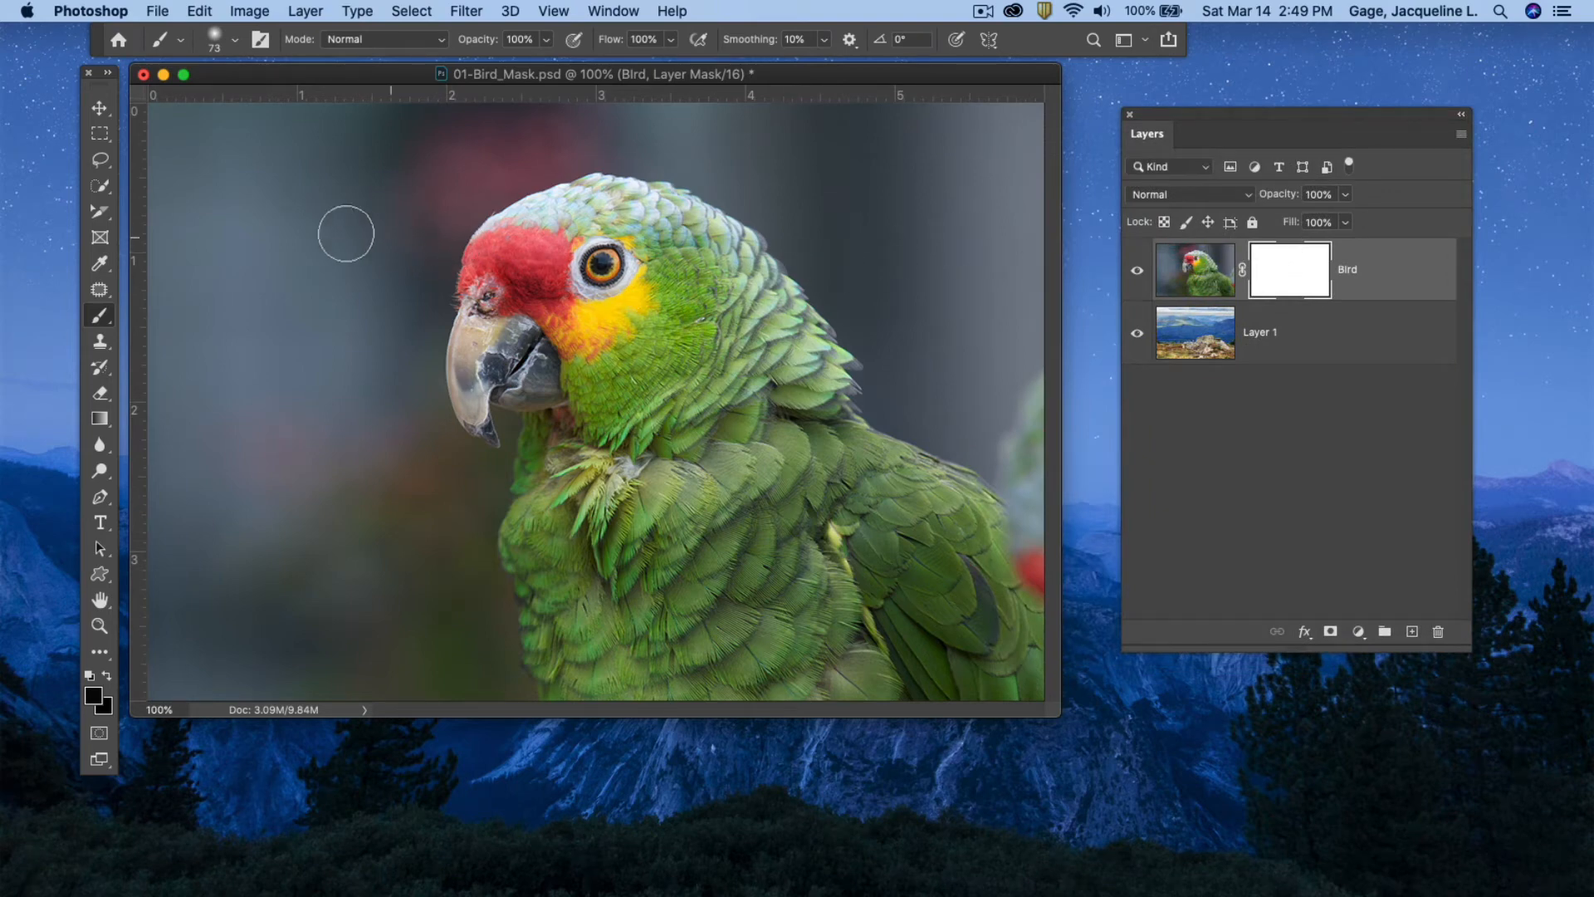
{"action": "mouse_move", "coordinate": [300, 255]}
{"action": "left_mouse_down"}
{"action": "mouse_move", "coordinate": [312, 297]}
{"action": "mouse_move", "coordinate": [362, 352]}
{"action": "mouse_move", "coordinate": [503, 251]}
{"action": "mouse_move", "coordinate": [638, 311]}
{"action": "mouse_move", "coordinate": [567, 490]}
{"action": "mouse_move", "coordinate": [691, 529]}
{"action": "mouse_move", "coordinate": [826, 461]}
{"action": "mouse_move", "coordinate": [839, 347]}
{"action": "mouse_move", "coordinate": [804, 336]}
{"action": "mouse_move", "coordinate": [773, 352]}
{"action": "mouse_move", "coordinate": [713, 432]}
{"action": "mouse_move", "coordinate": [548, 506]}
{"action": "mouse_move", "coordinate": [305, 508]}
{"action": "mouse_move", "coordinate": [351, 582]}
{"action": "mouse_move", "coordinate": [603, 542]}
{"action": "mouse_move", "coordinate": [729, 460]}
{"action": "mouse_move", "coordinate": [848, 330]}
{"action": "mouse_move", "coordinate": [884, 200]}
{"action": "mouse_move", "coordinate": [919, 187]}
{"action": "mouse_move", "coordinate": [901, 573]}
{"action": "left_mouse_up"}
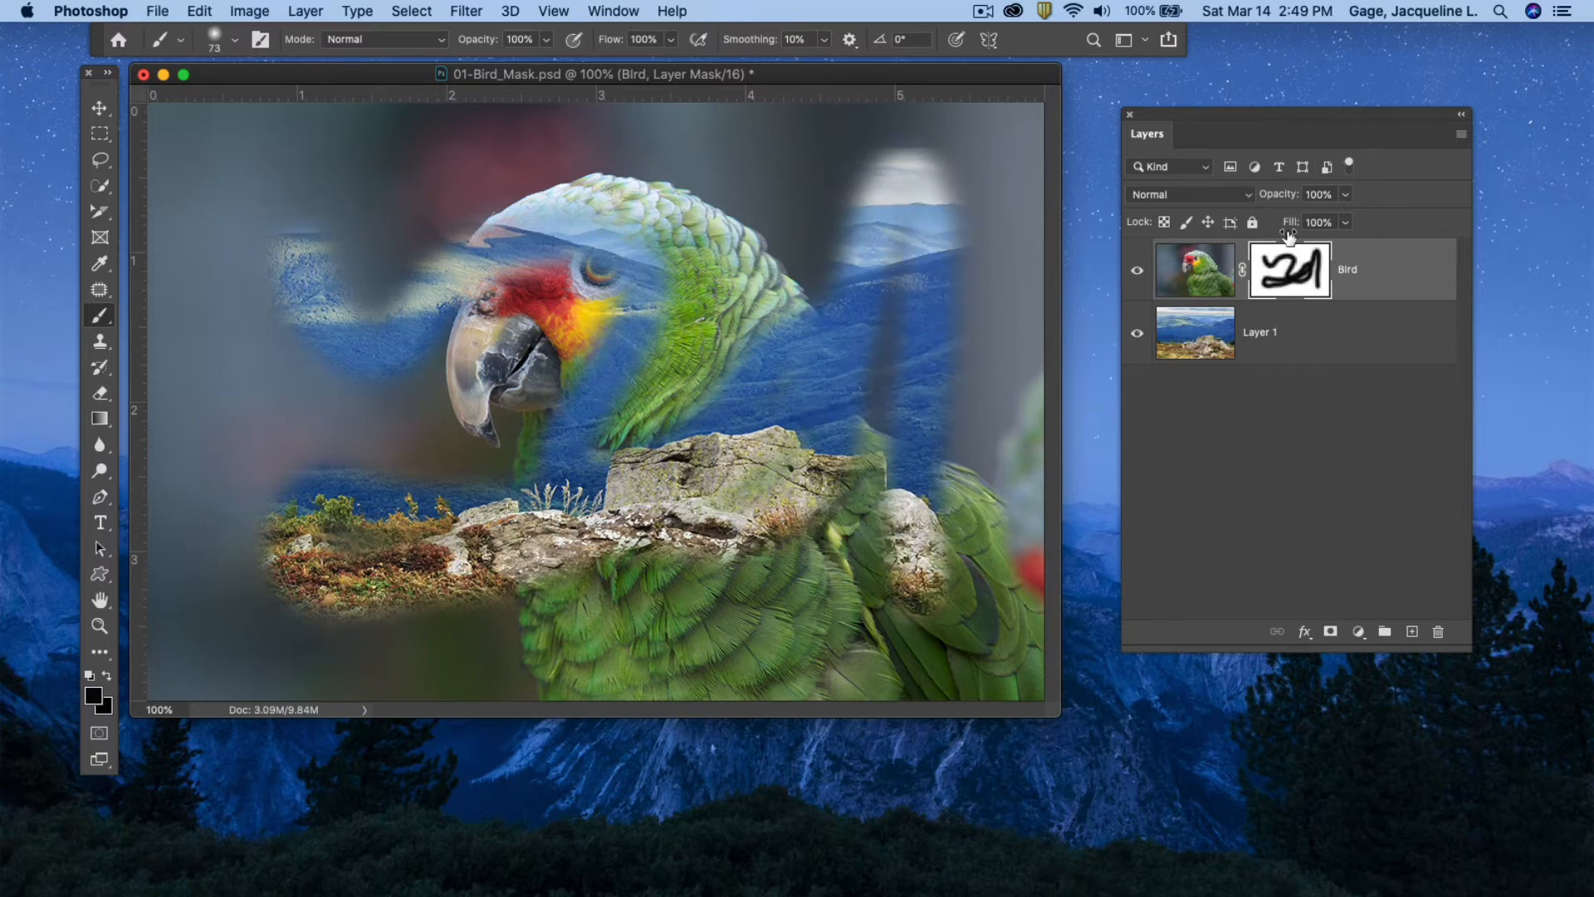
{"action": "left_click_drag", "start_coordinate": [1289, 121], "coordinate": [1056, 168]}
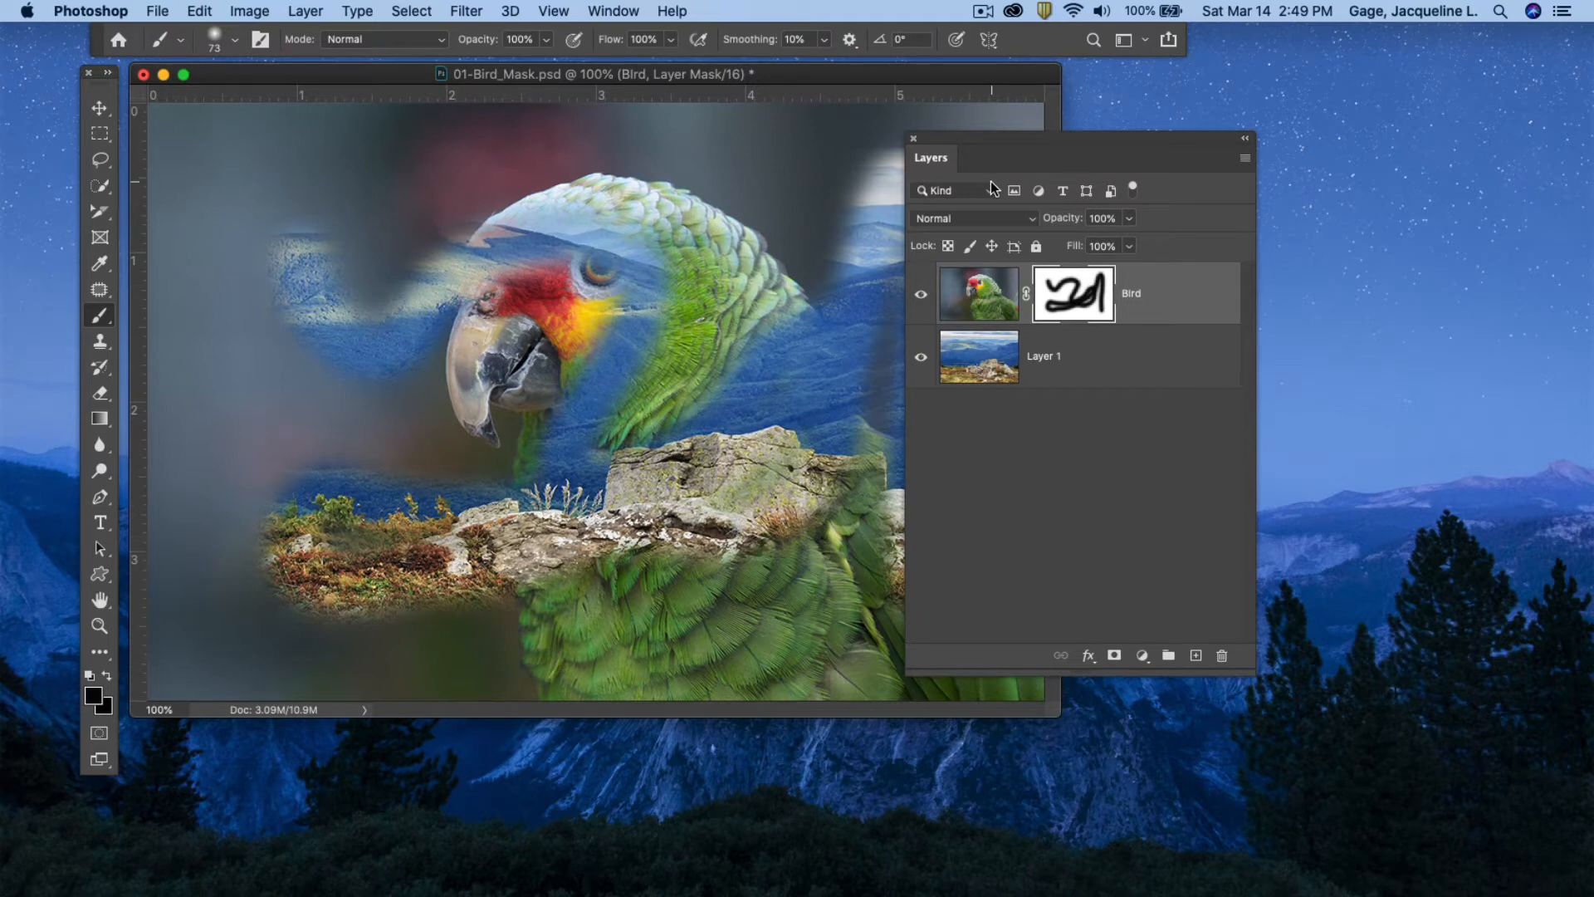
{"action": "left_click_drag", "start_coordinate": [988, 140], "coordinate": [1080, 87]}
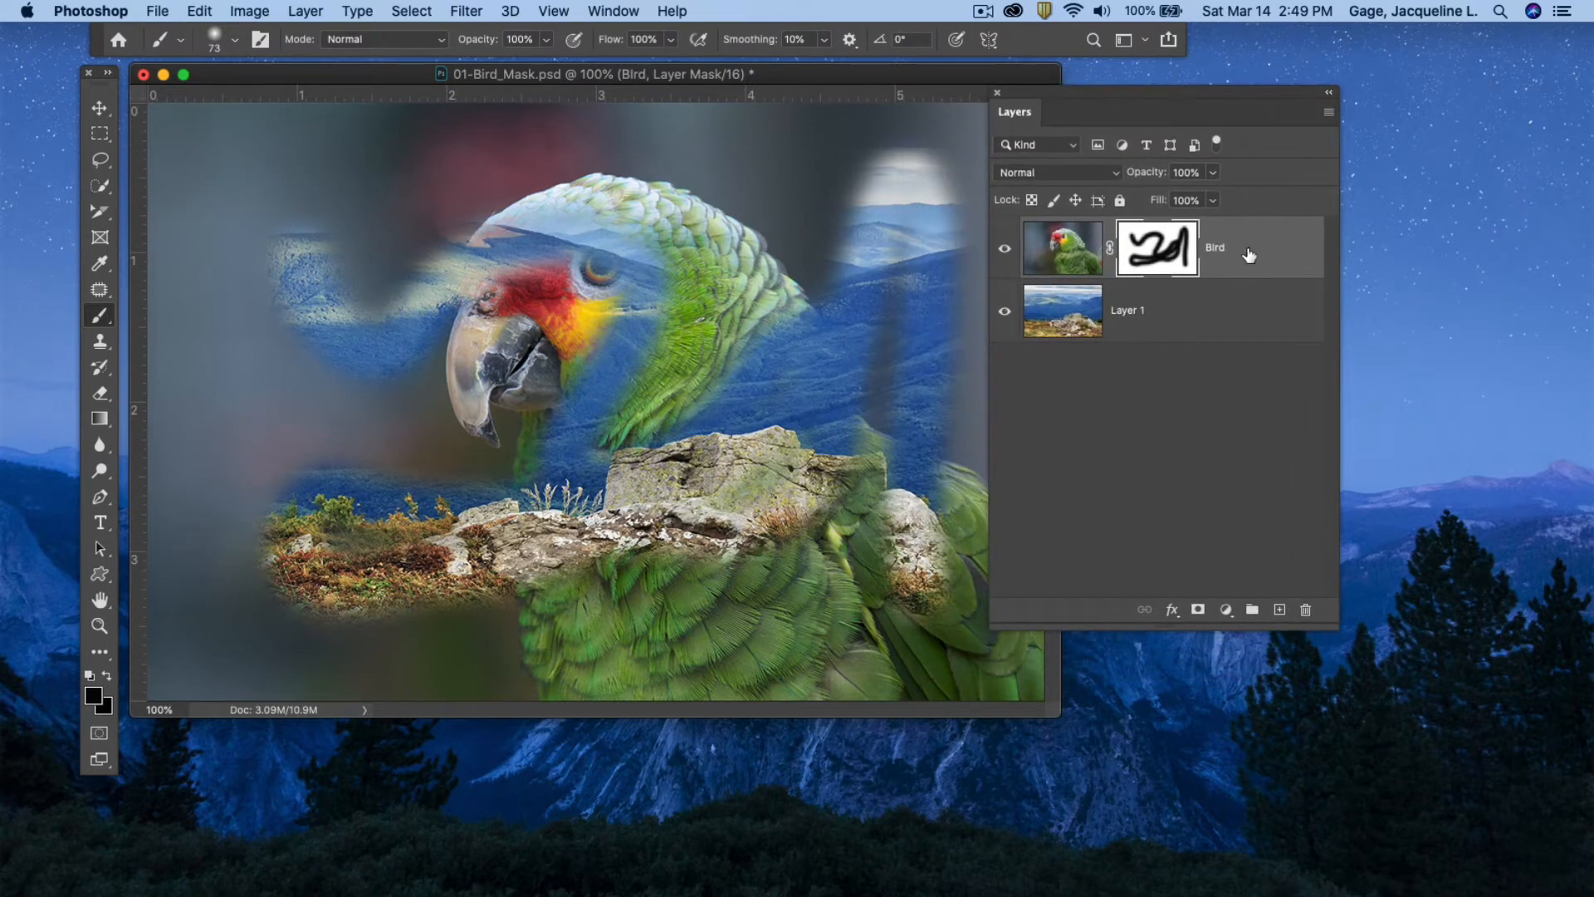
{"action": "left_click", "coordinate": [1016, 10]}
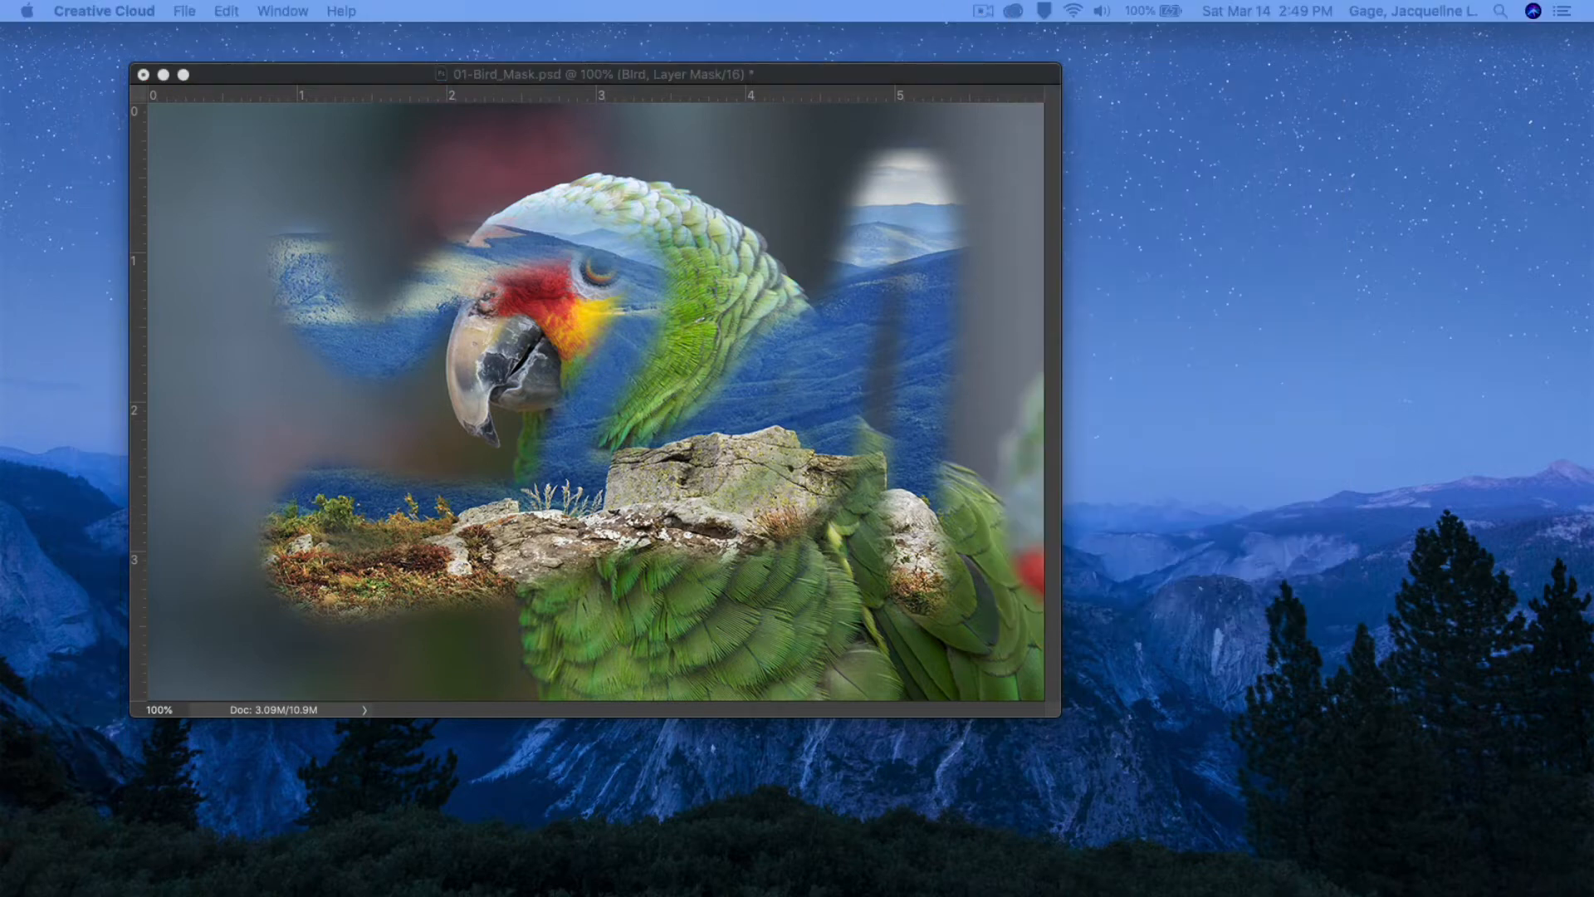
- Switch back to Photoshop, undo the stray brush dab, and set the foreground color to near-white faf6f6
{"action": "key", "text": "super+Tab"}
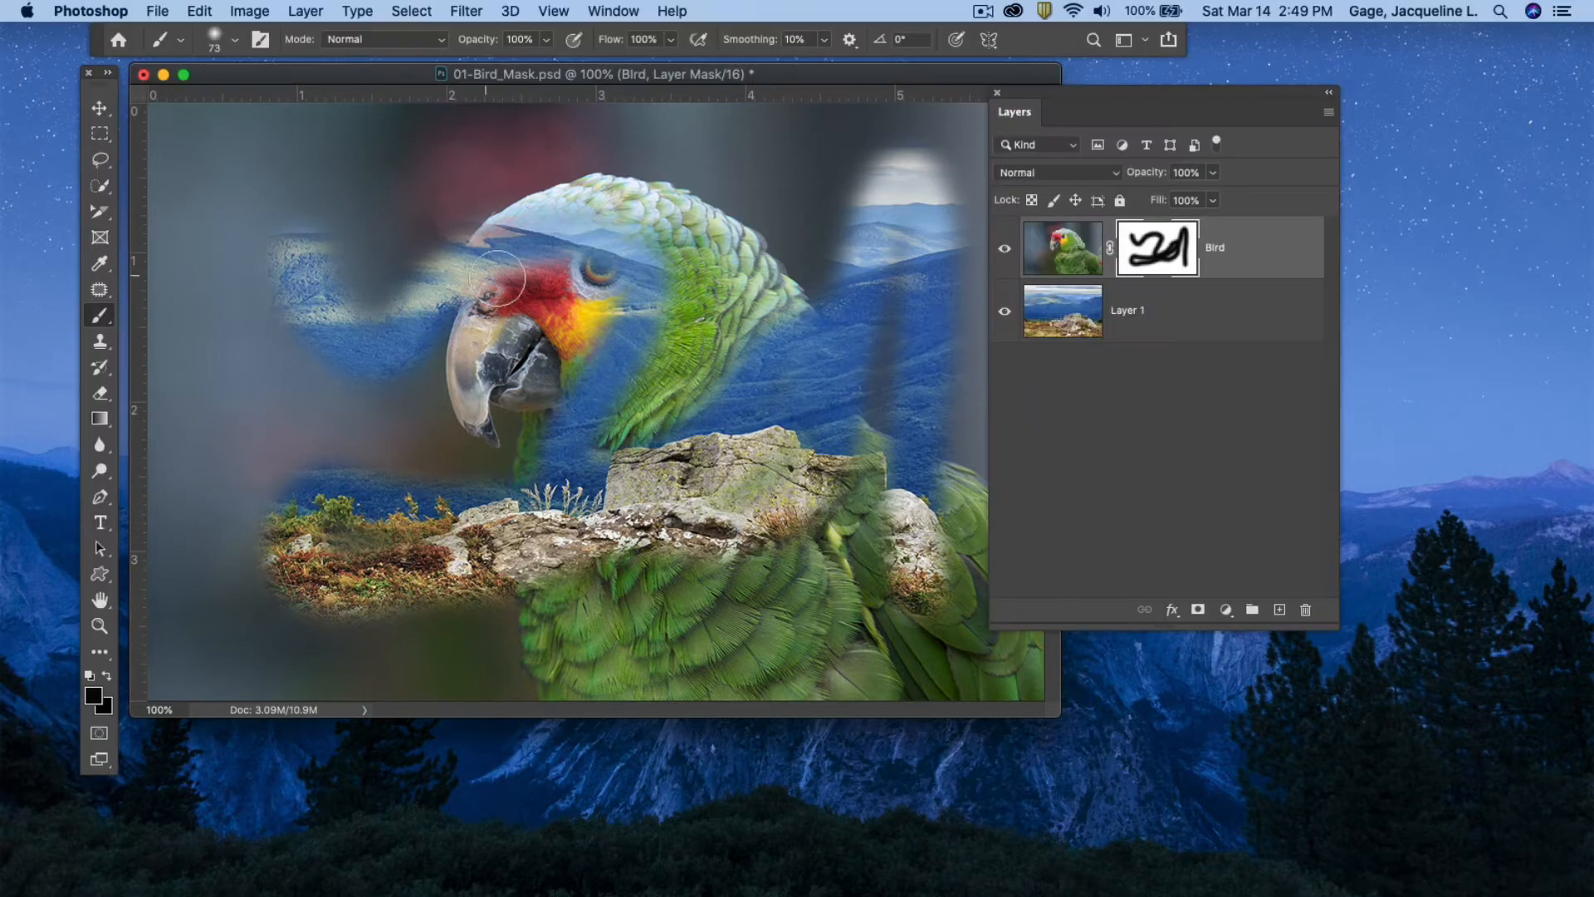
{"action": "left_click", "coordinate": [504, 278]}
{"action": "key", "text": "super+z"}
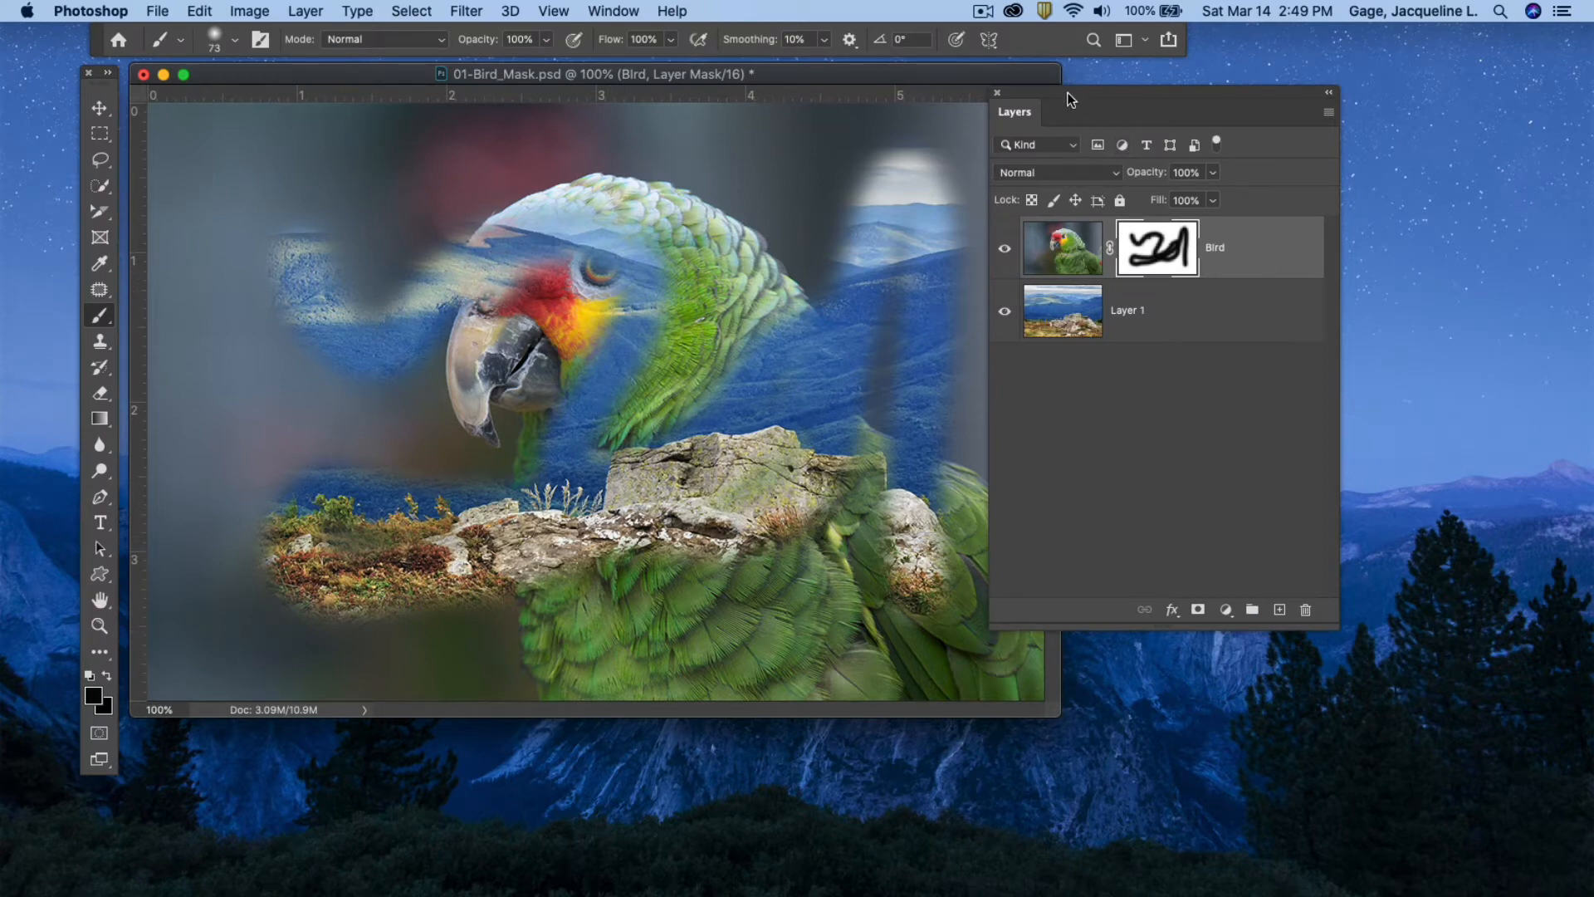
{"action": "left_click_drag", "start_coordinate": [1057, 102], "coordinate": [1131, 82]}
{"action": "left_click", "coordinate": [93, 695]}
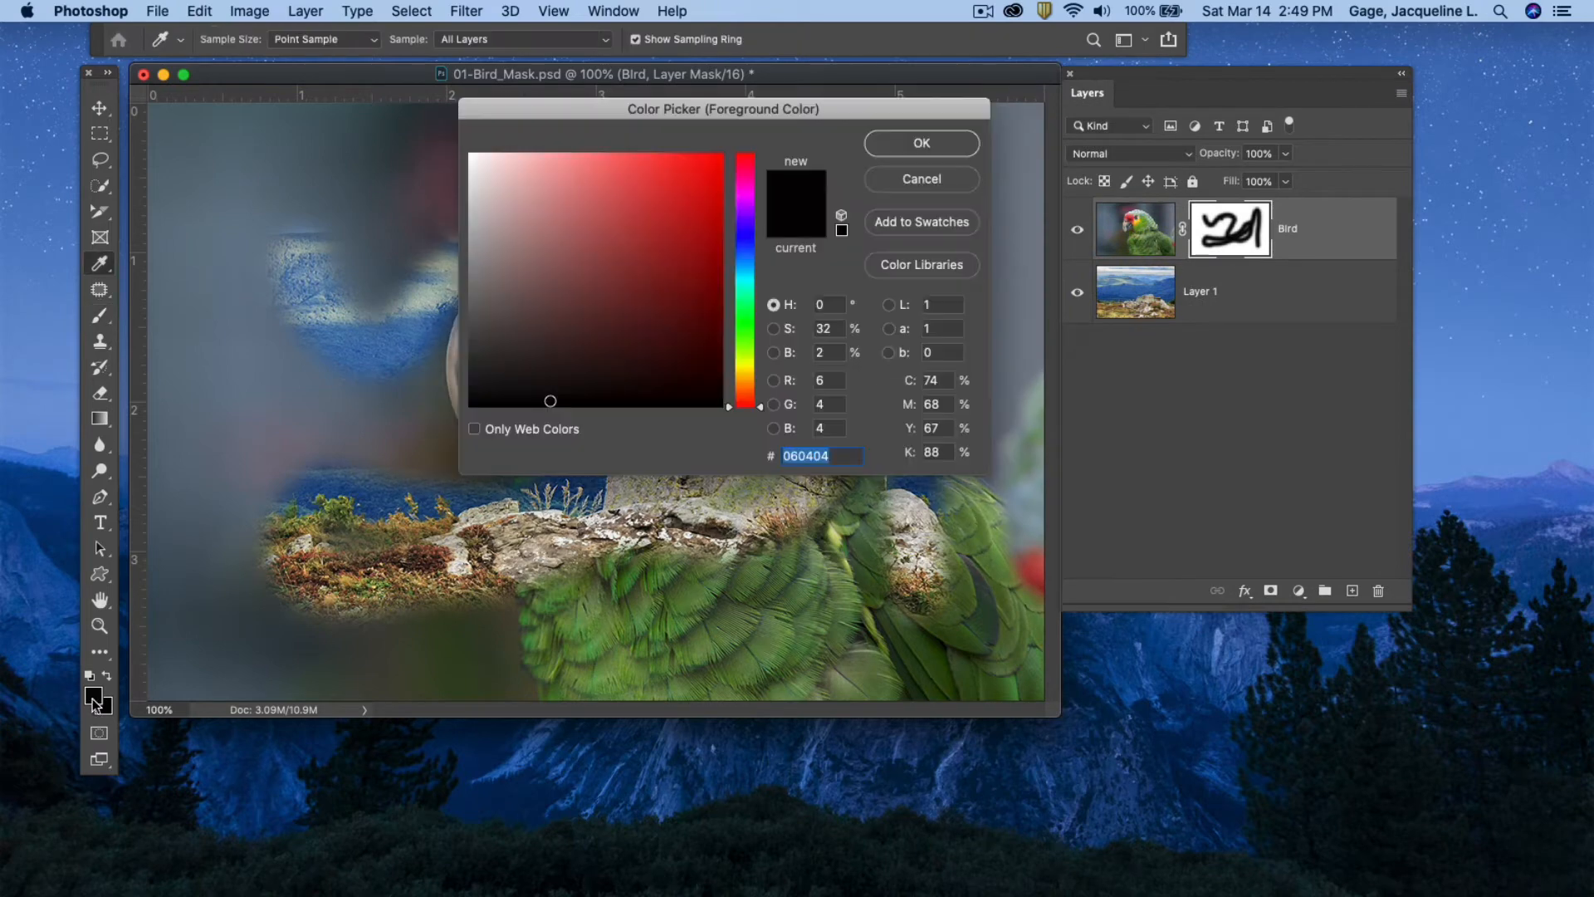
{"action": "left_click", "coordinate": [473, 157]}
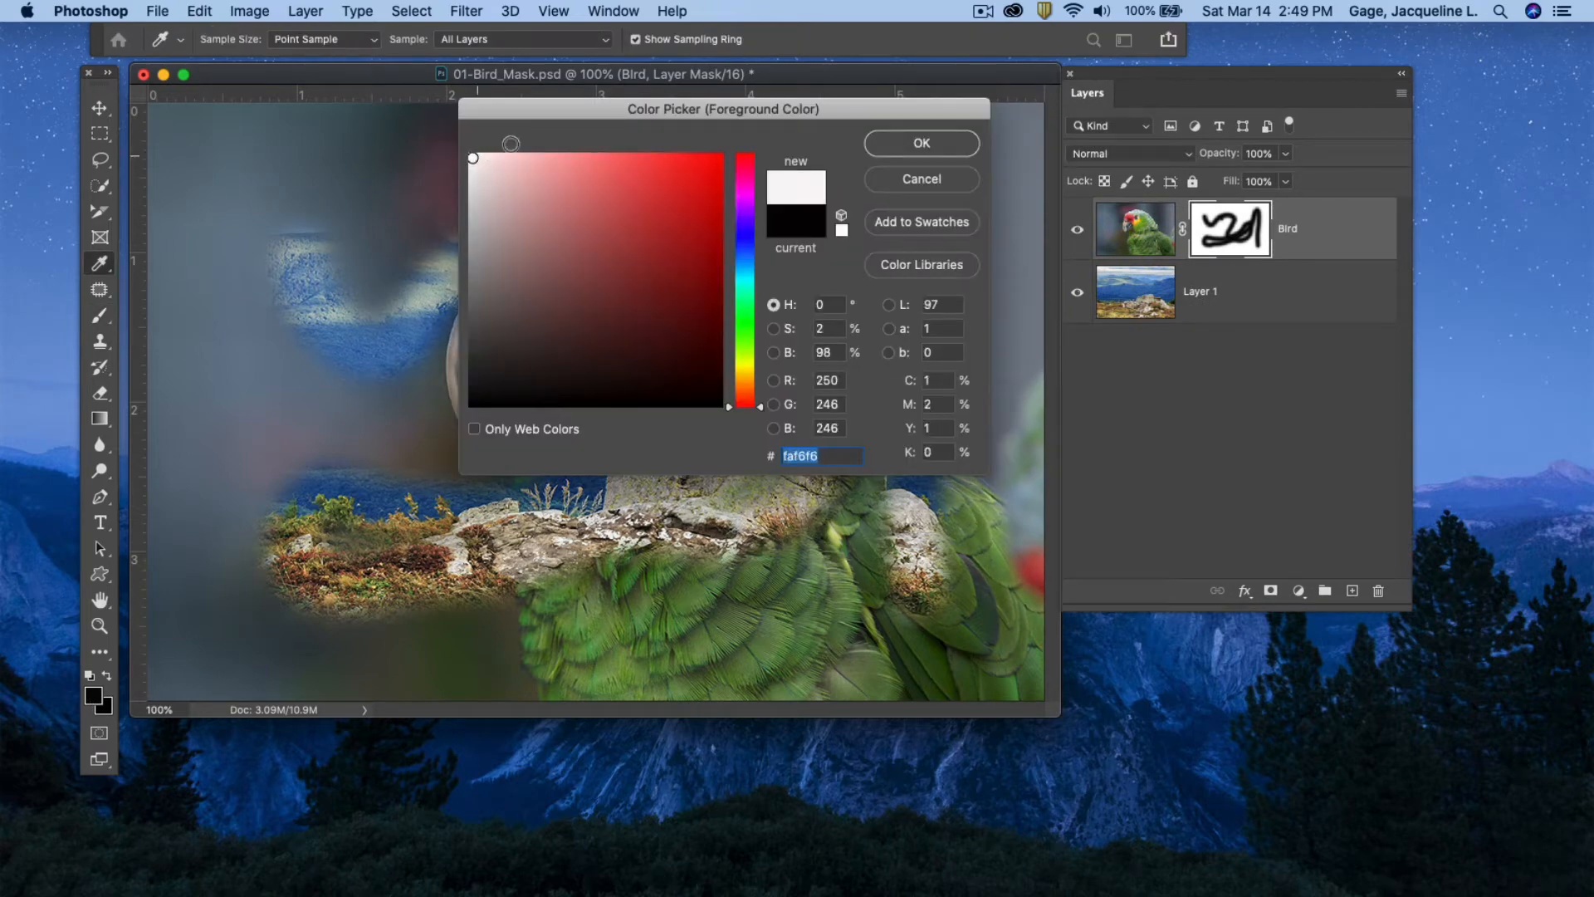
{"action": "left_click", "coordinate": [906, 143]}
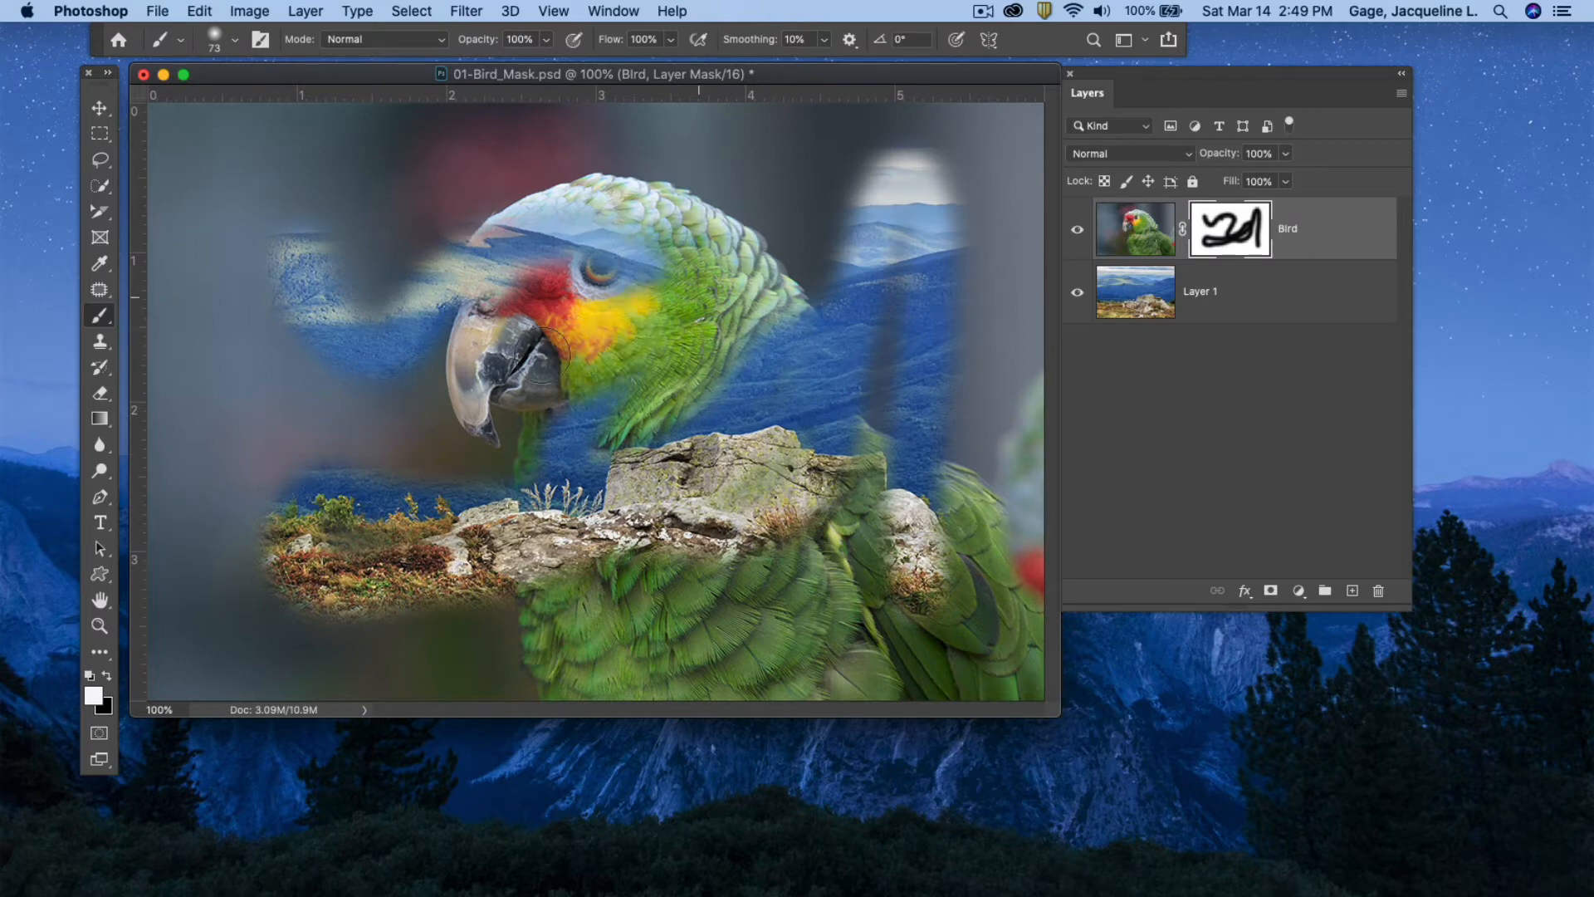
- Paint white on the Bird layer's mask over the parrot's head, the upper background and part of the chest to restore them
{"action": "mouse_move", "coordinate": [544, 353]}
{"action": "left_mouse_down"}
{"action": "mouse_move", "coordinate": [605, 249]}
{"action": "mouse_move", "coordinate": [601, 211]}
{"action": "mouse_move", "coordinate": [409, 289]}
{"action": "mouse_move", "coordinate": [392, 209]}
{"action": "mouse_move", "coordinate": [335, 244]}
{"action": "mouse_move", "coordinate": [281, 310]}
{"action": "mouse_move", "coordinate": [268, 261]}
{"action": "mouse_move", "coordinate": [333, 210]}
{"action": "mouse_move", "coordinate": [419, 286]}
{"action": "mouse_move", "coordinate": [354, 356]}
{"action": "mouse_move", "coordinate": [367, 392]}
{"action": "mouse_move", "coordinate": [457, 365]}
{"action": "left_mouse_up"}
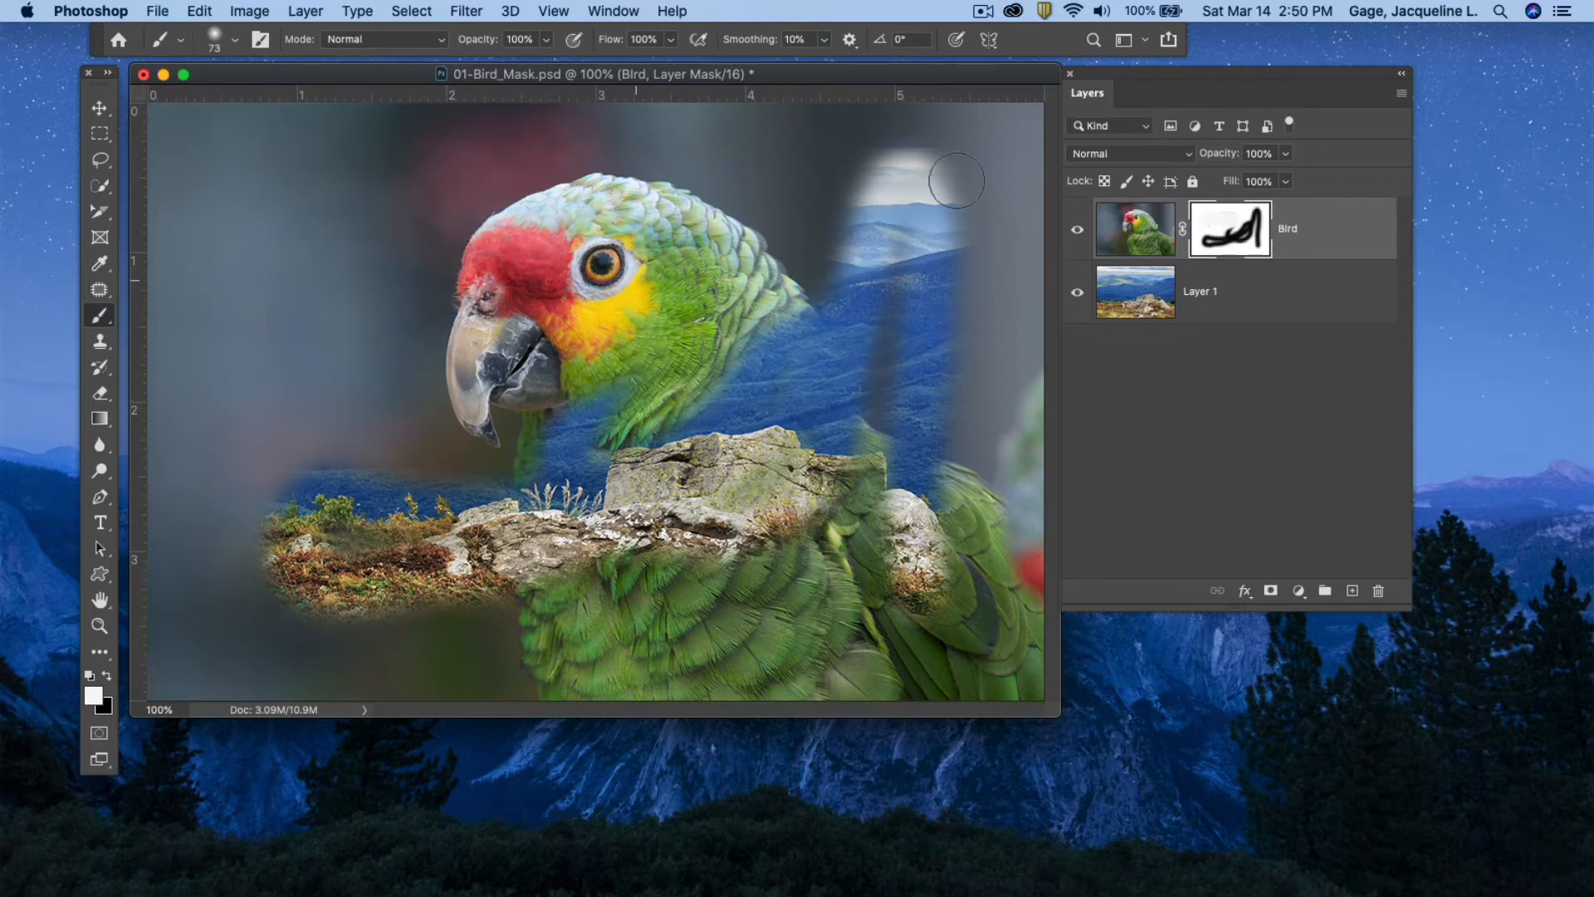
{"action": "mouse_move", "coordinate": [907, 272]}
{"action": "left_mouse_down"}
{"action": "mouse_move", "coordinate": [855, 337]}
{"action": "mouse_move", "coordinate": [894, 280]}
{"action": "mouse_move", "coordinate": [887, 227]}
{"action": "mouse_move", "coordinate": [842, 265]}
{"action": "mouse_move", "coordinate": [851, 236]}
{"action": "mouse_move", "coordinate": [904, 221]}
{"action": "mouse_move", "coordinate": [942, 177]}
{"action": "mouse_move", "coordinate": [903, 415]}
{"action": "left_mouse_up"}
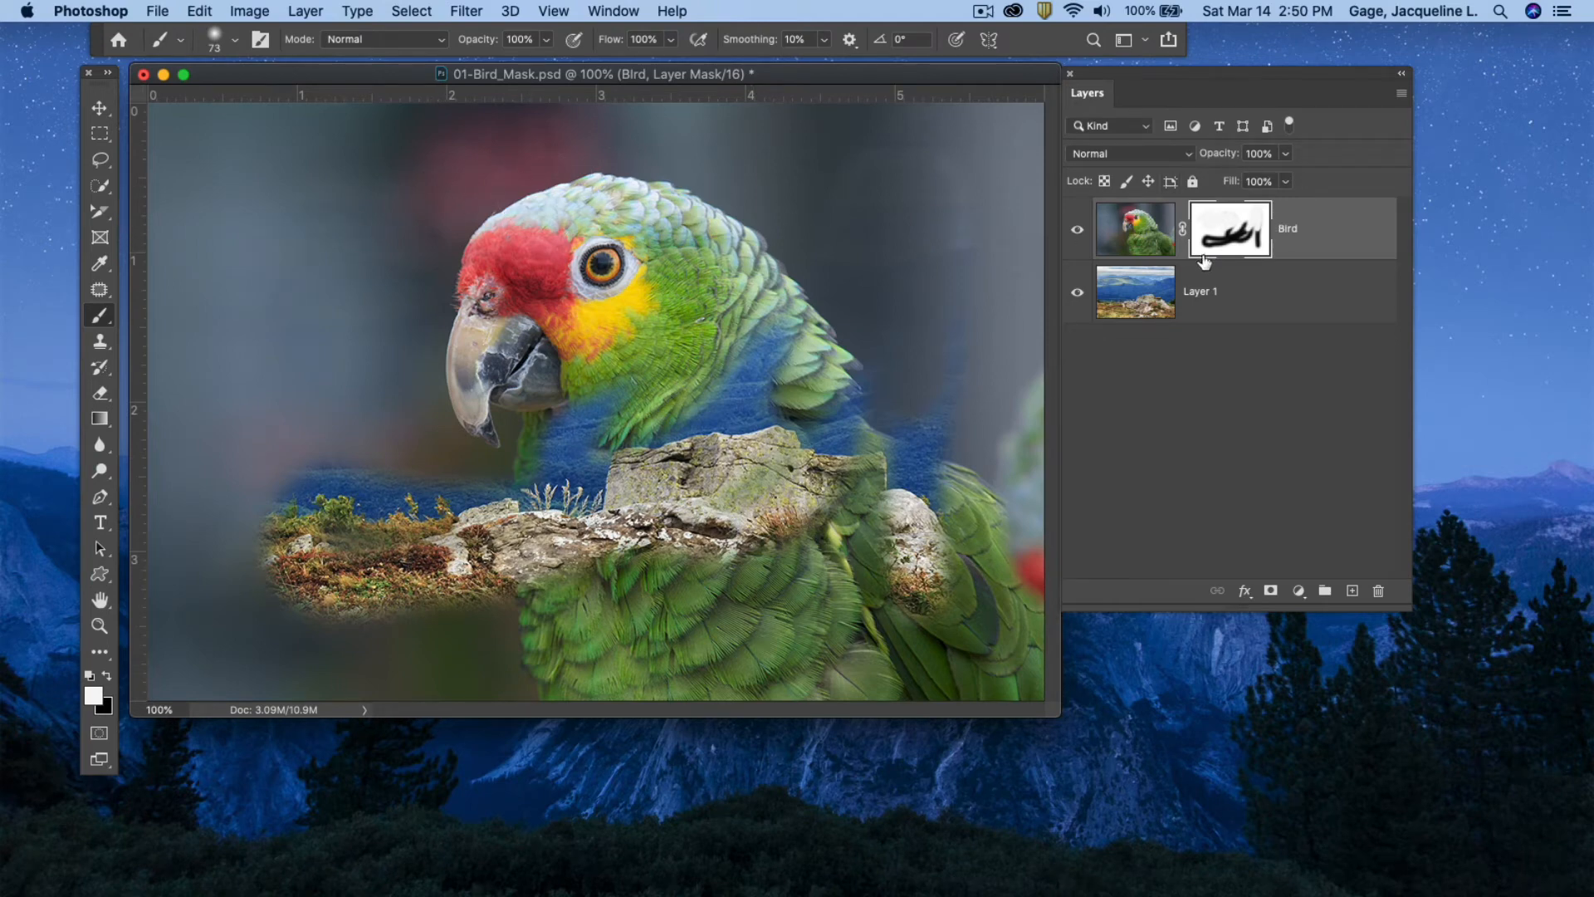
{"action": "mouse_move", "coordinate": [774, 532]}
{"action": "left_mouse_down"}
{"action": "mouse_move", "coordinate": [656, 478]}
{"action": "mouse_move", "coordinate": [681, 411]}
{"action": "left_mouse_up"}
{"action": "left_click", "coordinate": [411, 11]}
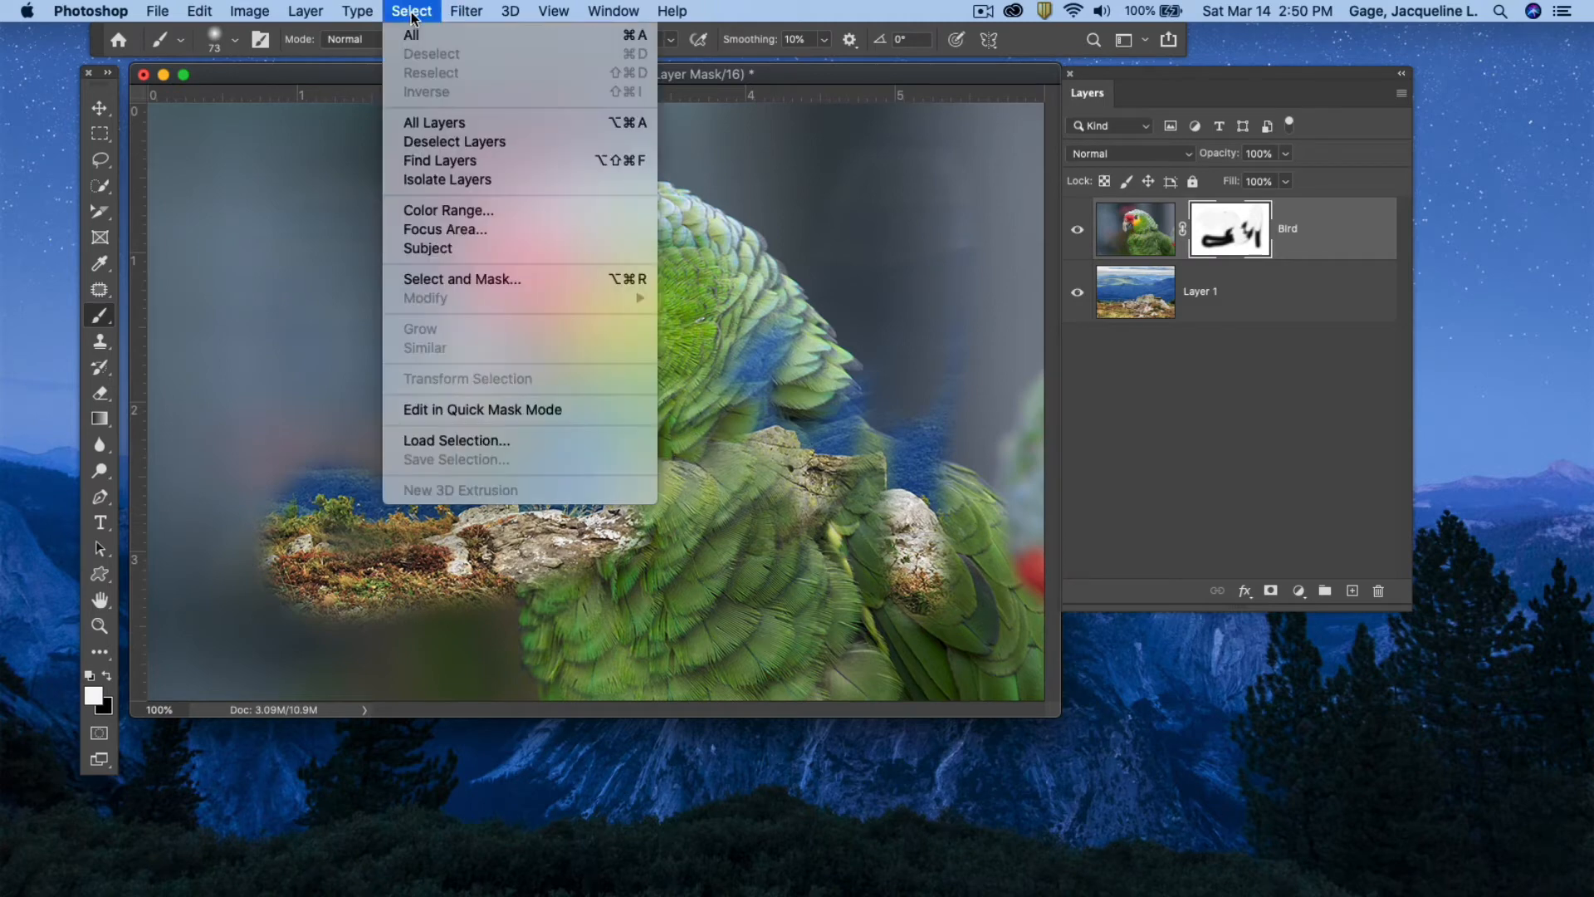
{"action": "key", "text": "Escape"}
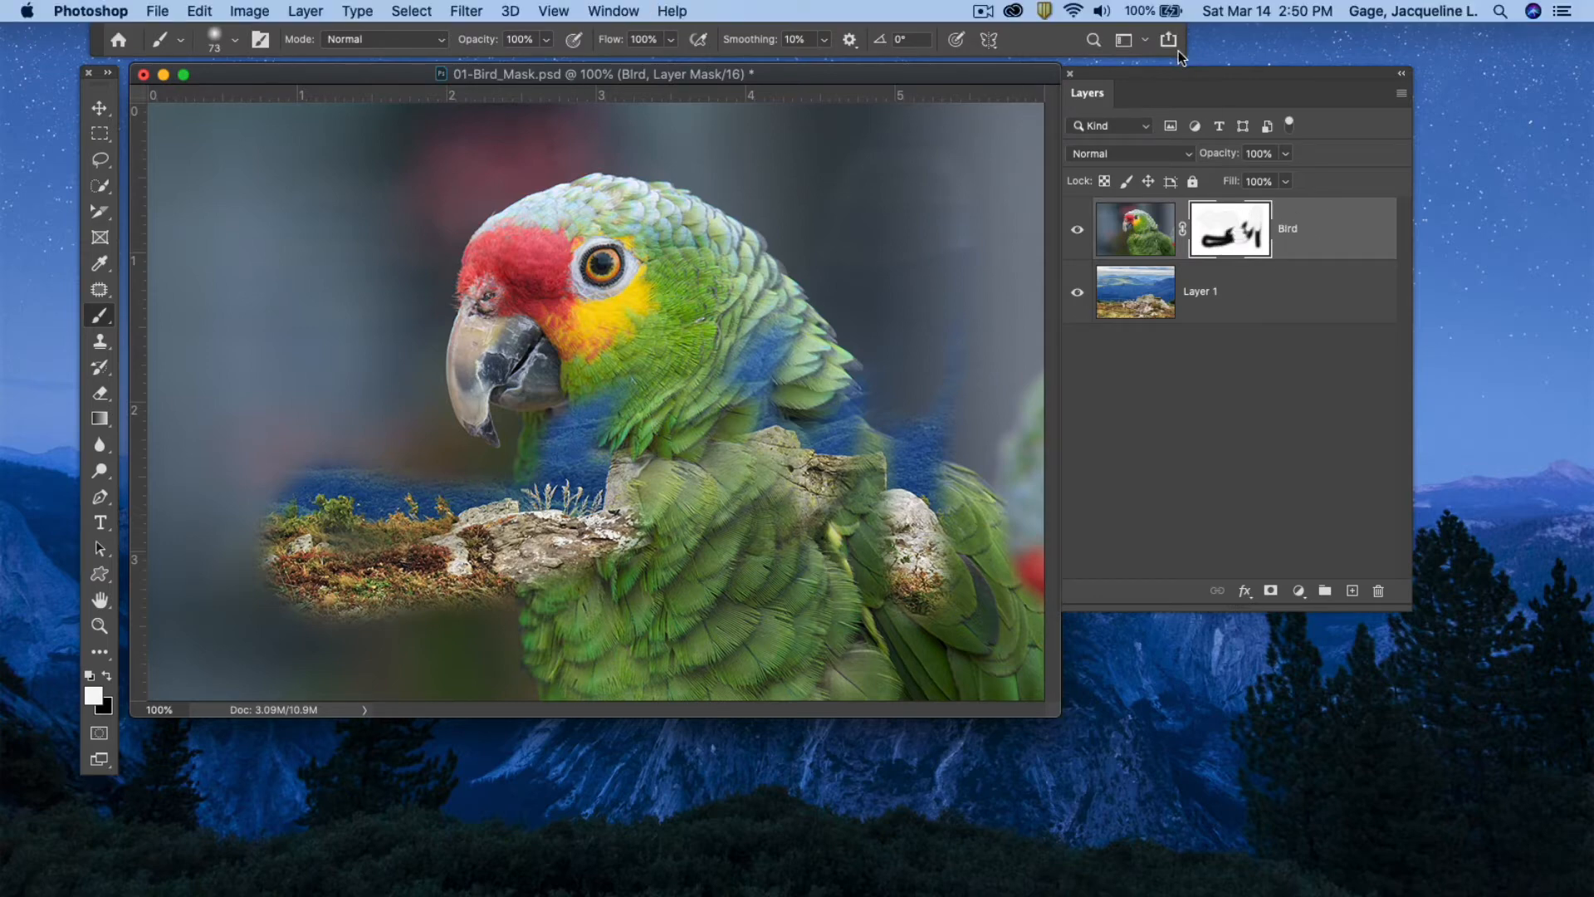
- Delete the Bird layer's mask without applying it
{"action": "left_click_drag", "start_coordinate": [1141, 76], "coordinate": [1004, 146]}
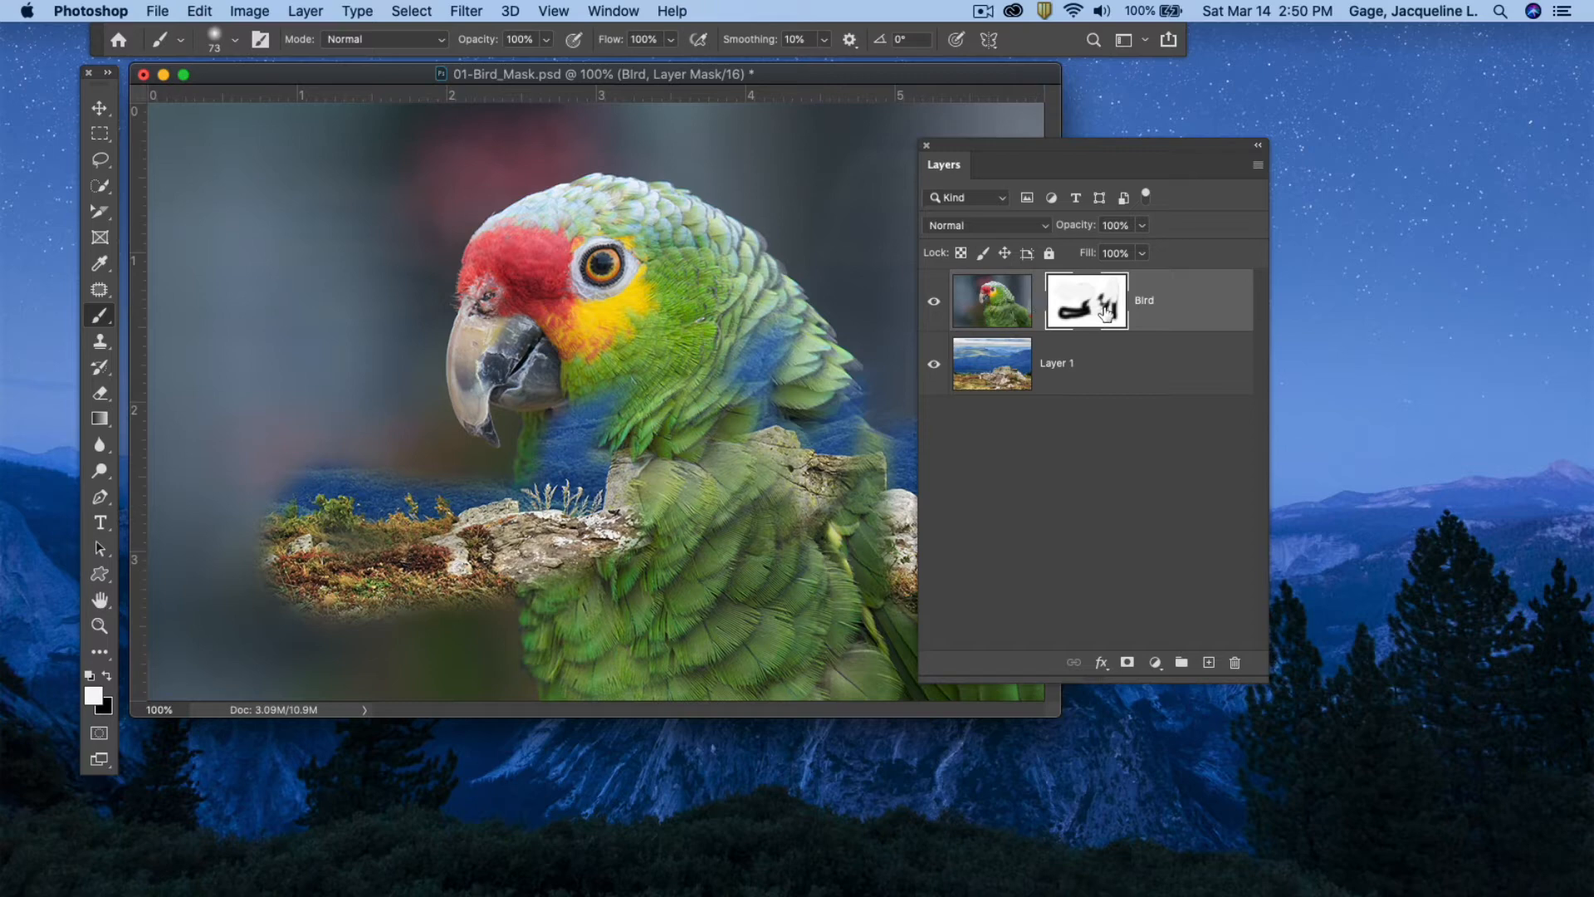
{"action": "left_click", "coordinate": [1235, 664]}
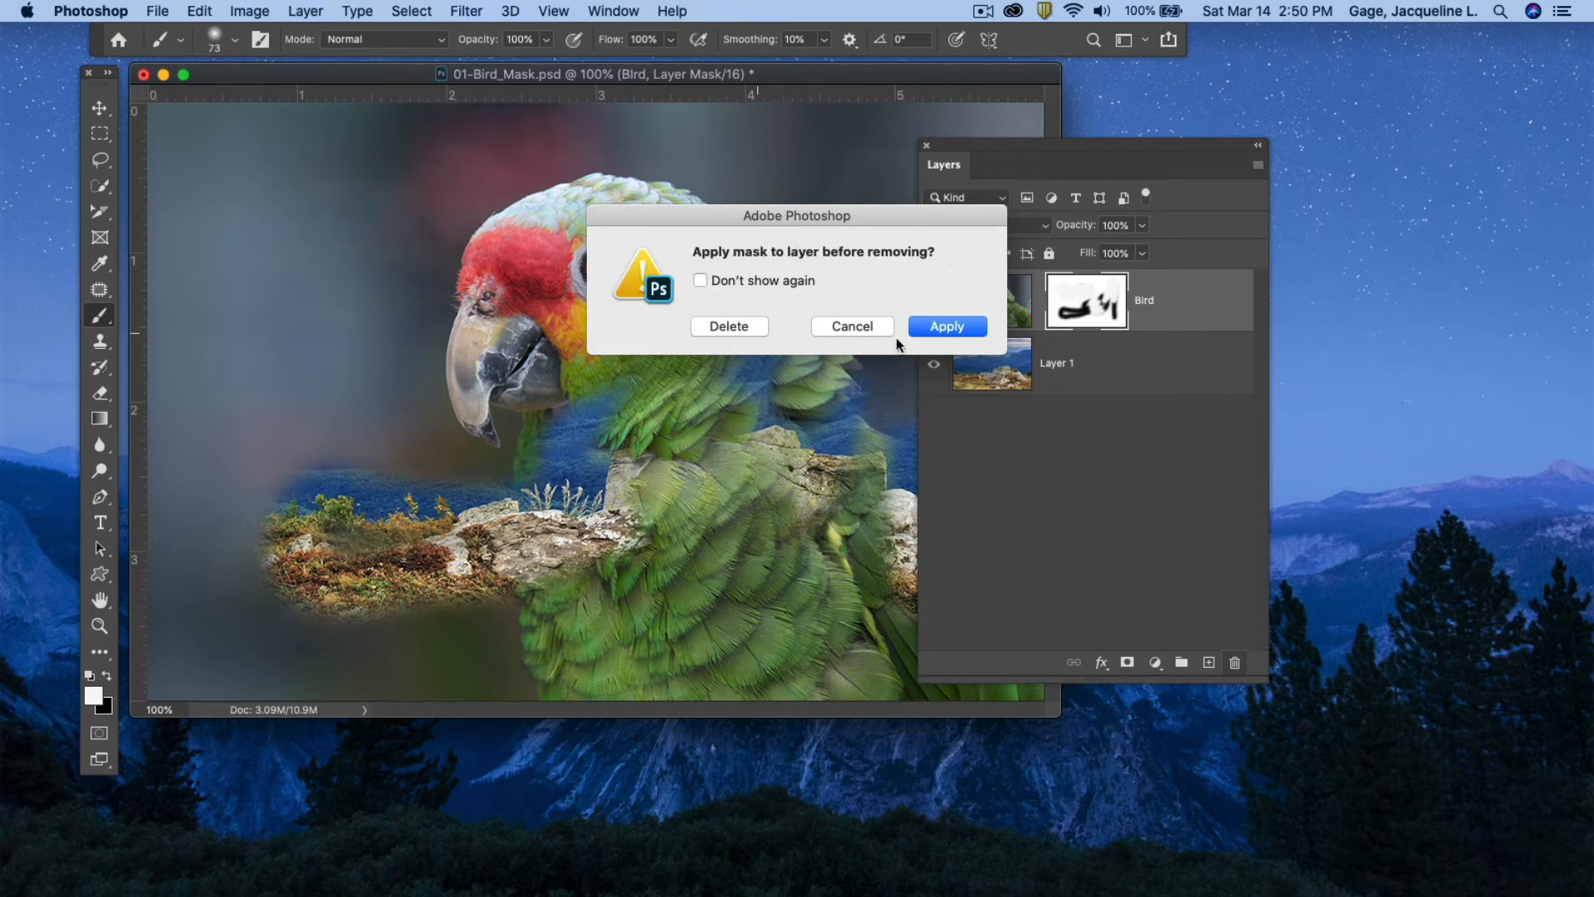
{"action": "left_click", "coordinate": [729, 325]}
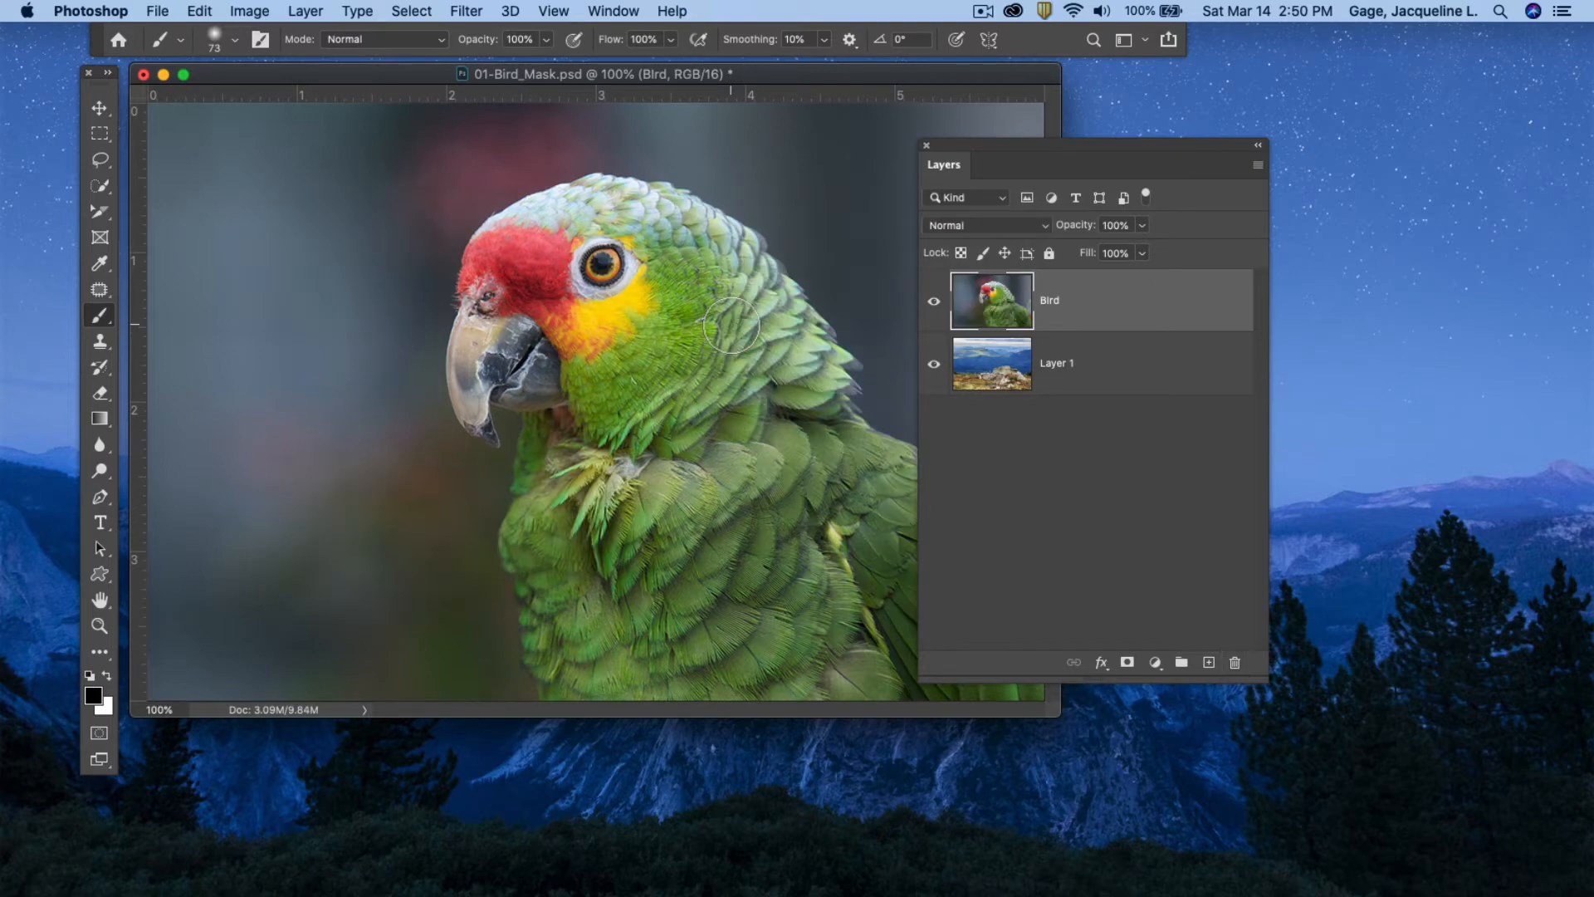
- Add a fresh white layer mask to the Bird layer and move the Layers panel off the parrot
{"action": "left_click_drag", "start_coordinate": [984, 146], "coordinate": [1128, 129]}
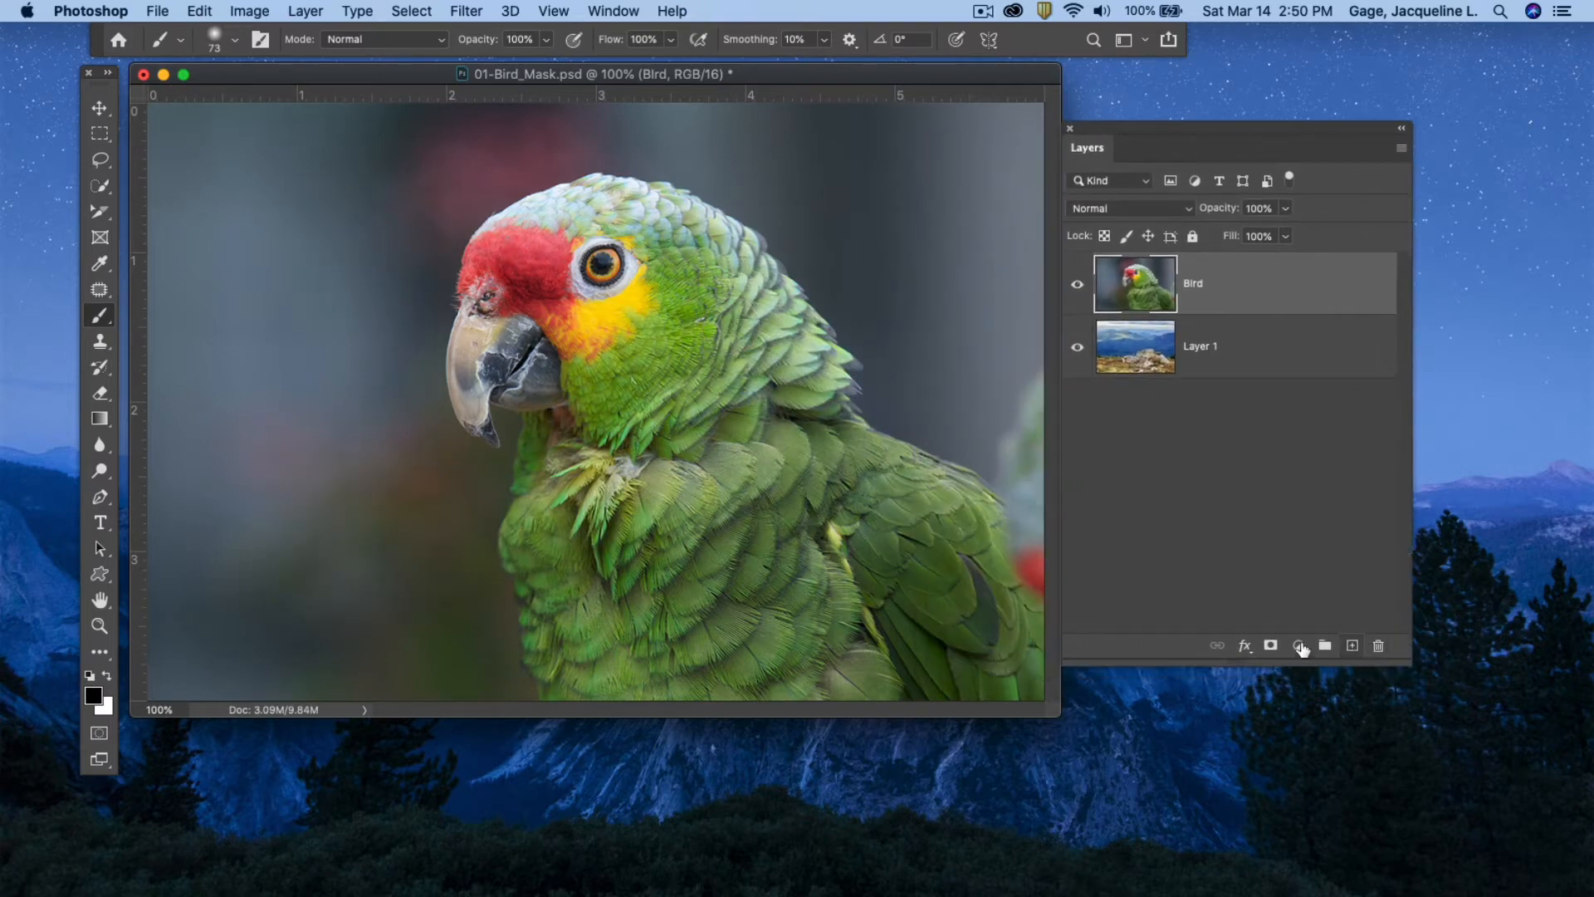
{"action": "left_click_drag", "start_coordinate": [1185, 130], "coordinate": [995, 91]}
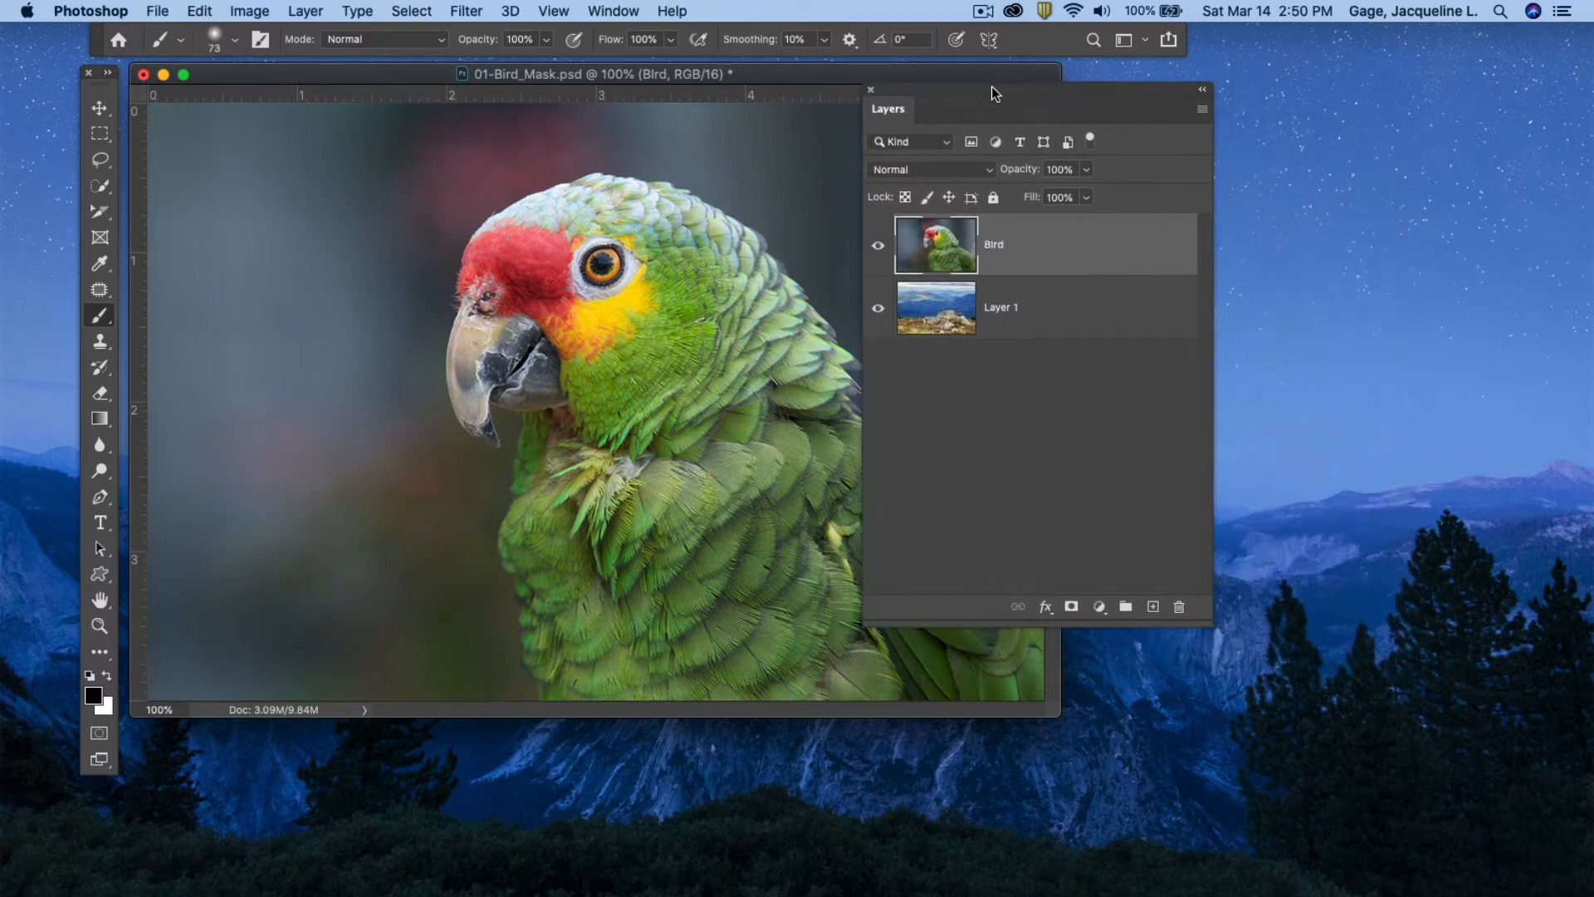
{"action": "left_click", "coordinate": [1071, 607]}
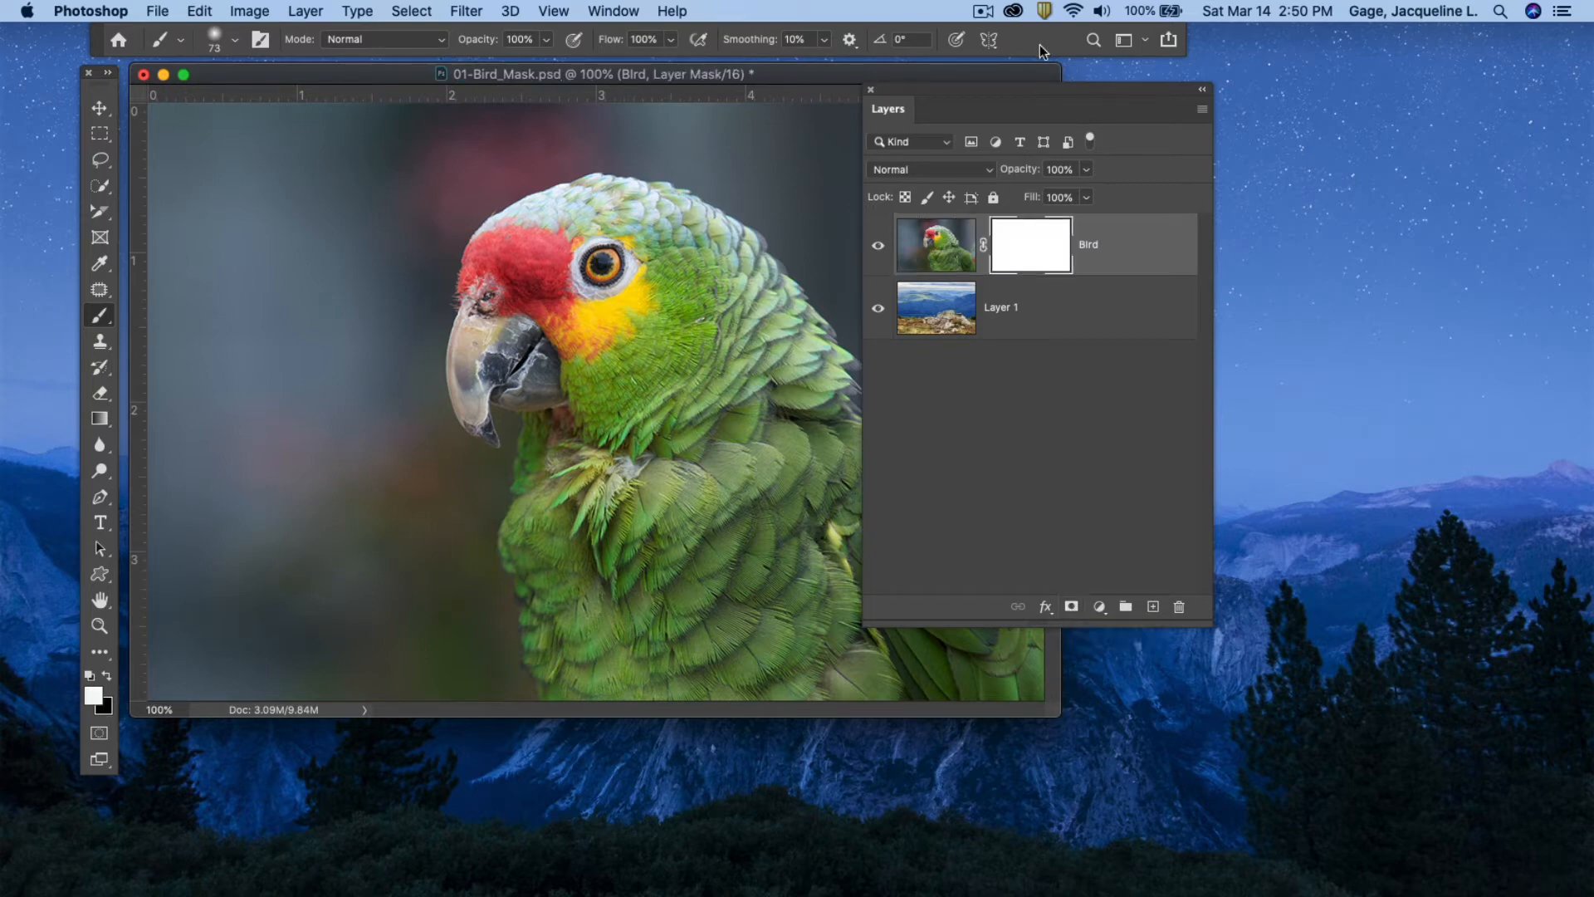
{"action": "left_click_drag", "start_coordinate": [993, 92], "coordinate": [1120, 93]}
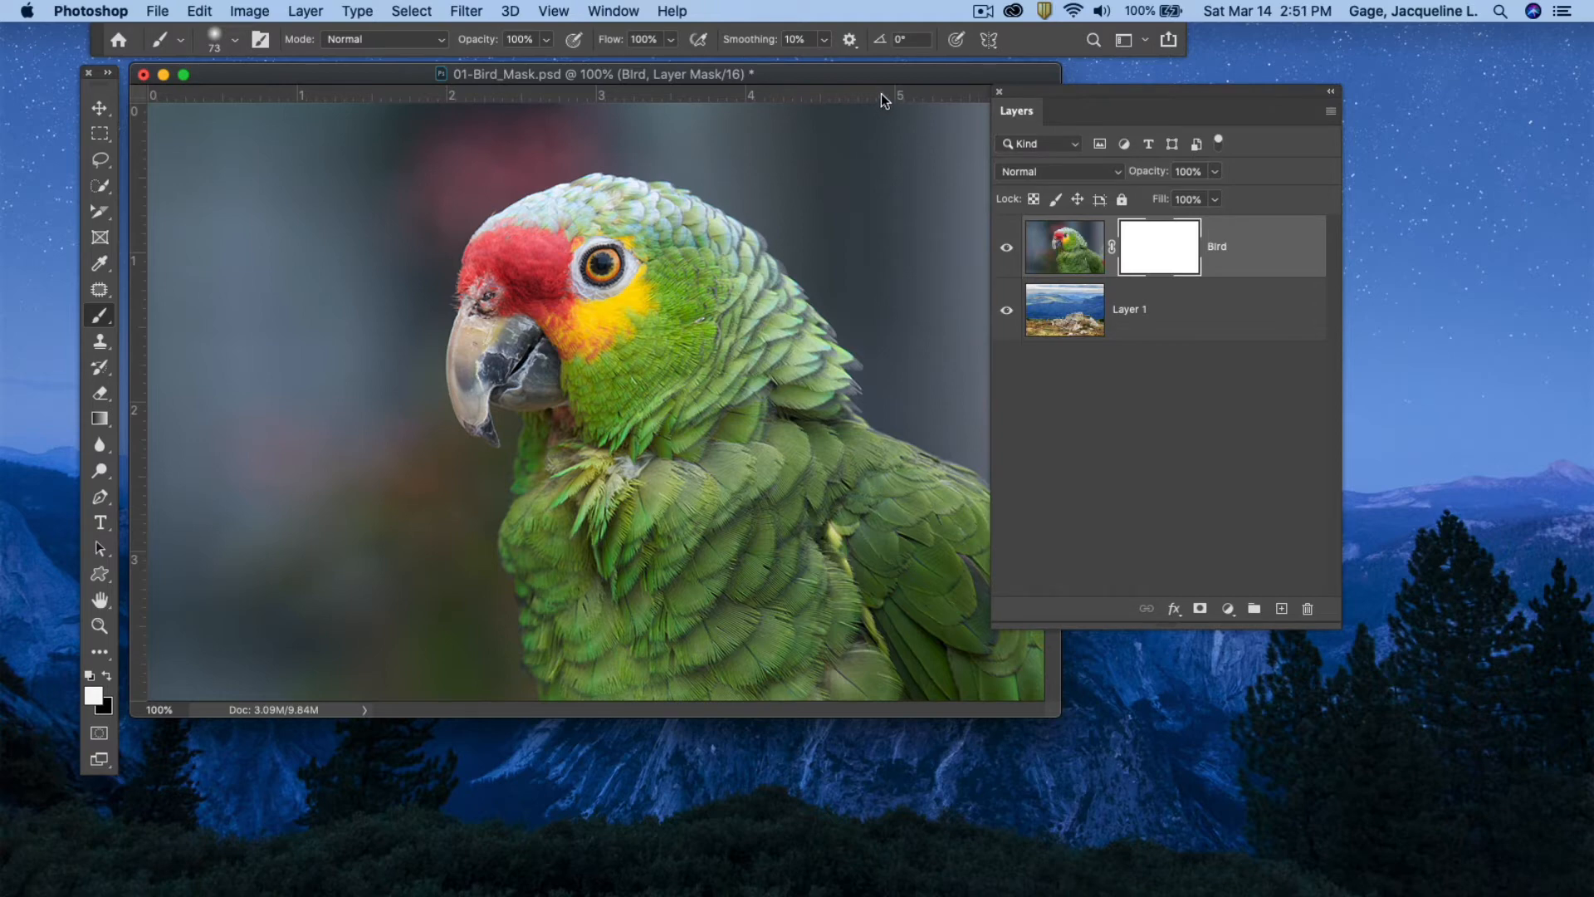
{"action": "left_click_drag", "start_coordinate": [1008, 90], "coordinate": [1060, 93]}
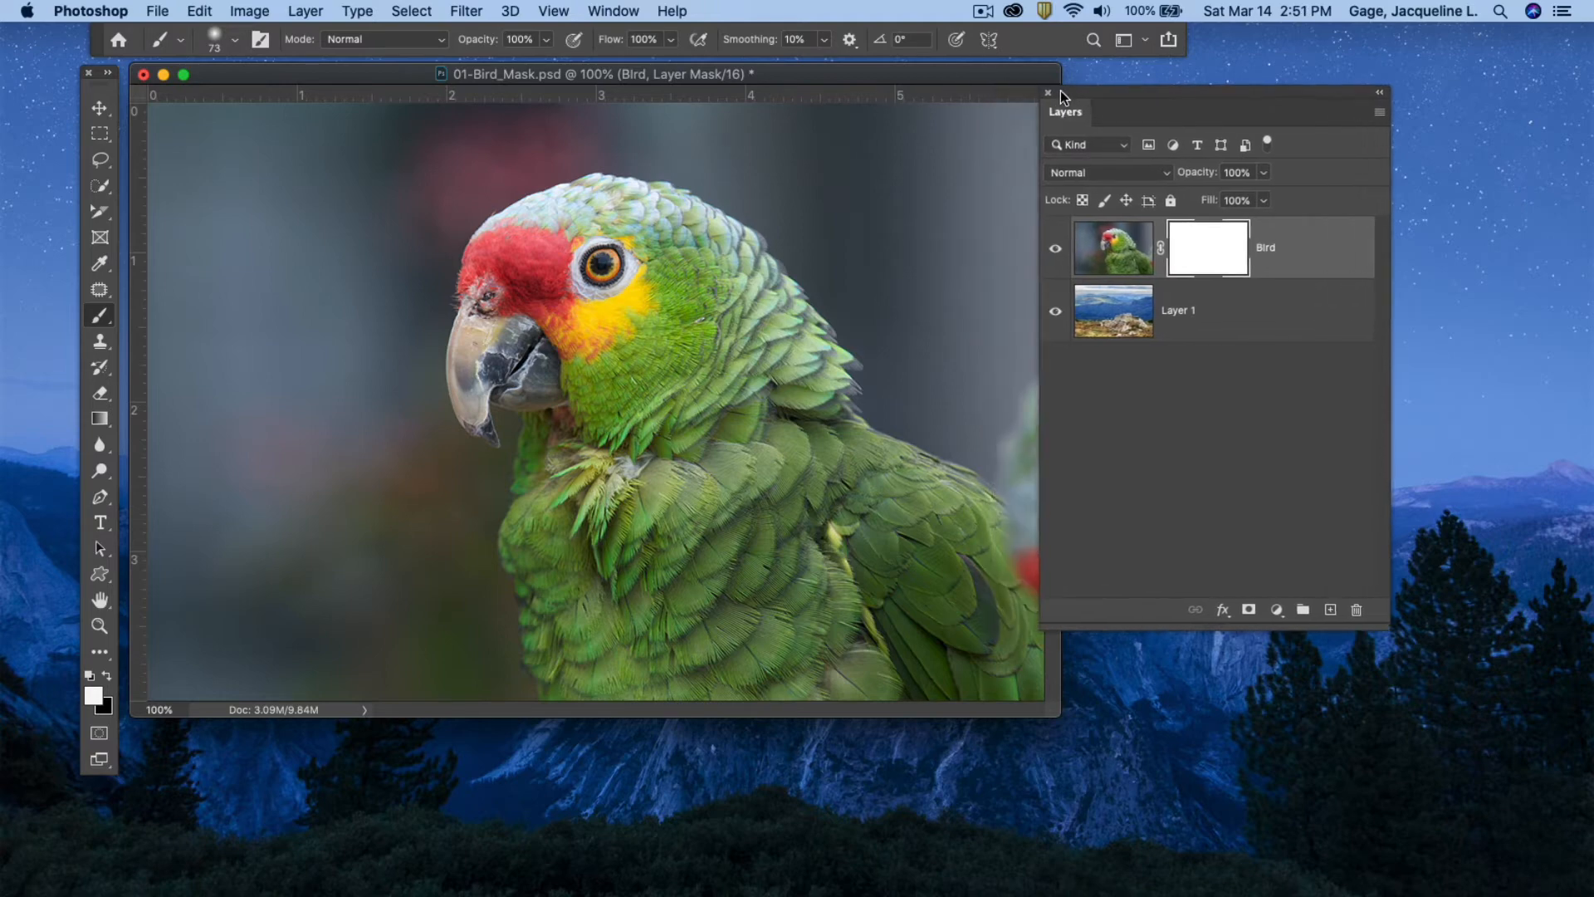
- Load the saved bird1 channel as a new selection and enlarge the document window to show the whole image
{"action": "left_click", "coordinate": [412, 11]}
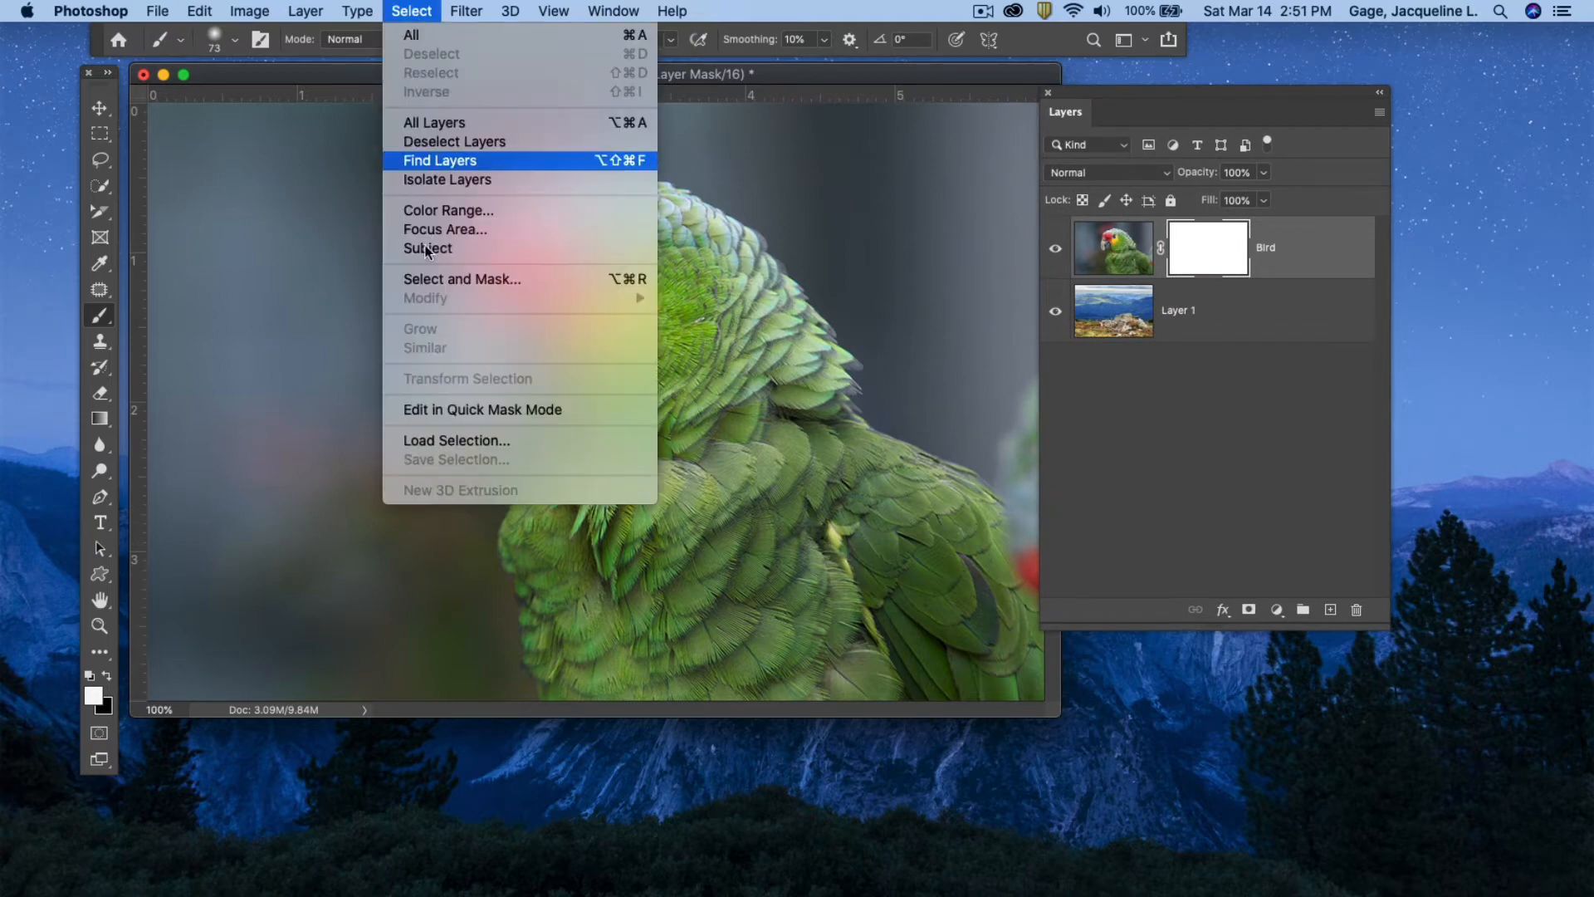
{"action": "left_click", "coordinate": [478, 443]}
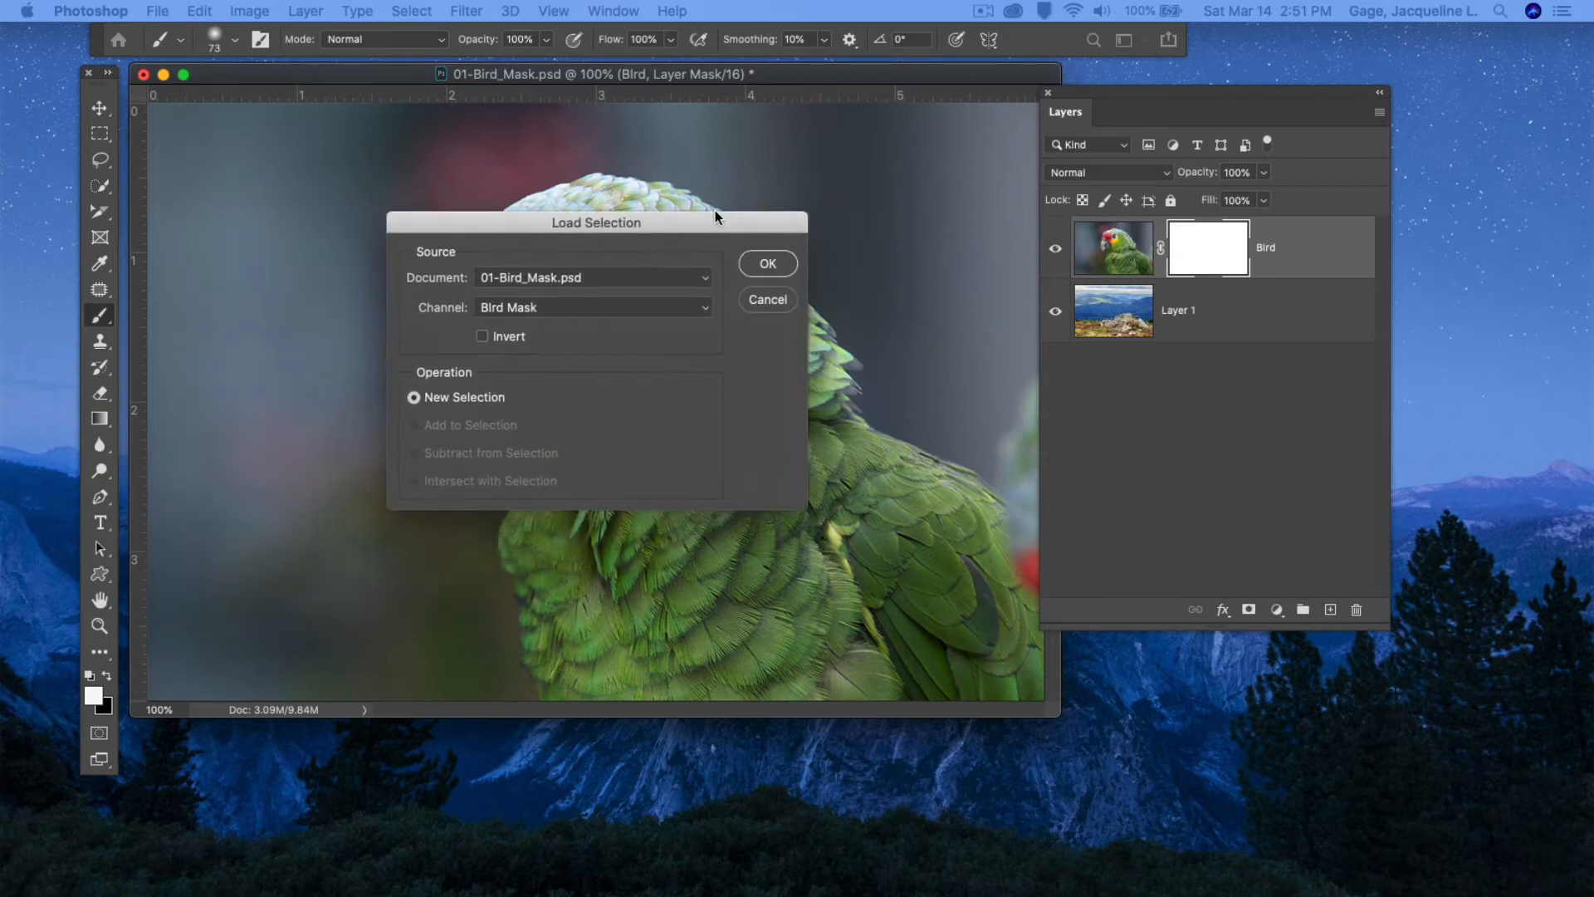
{"action": "left_click", "coordinate": [697, 308]}
{"action": "left_click", "coordinate": [631, 351]}
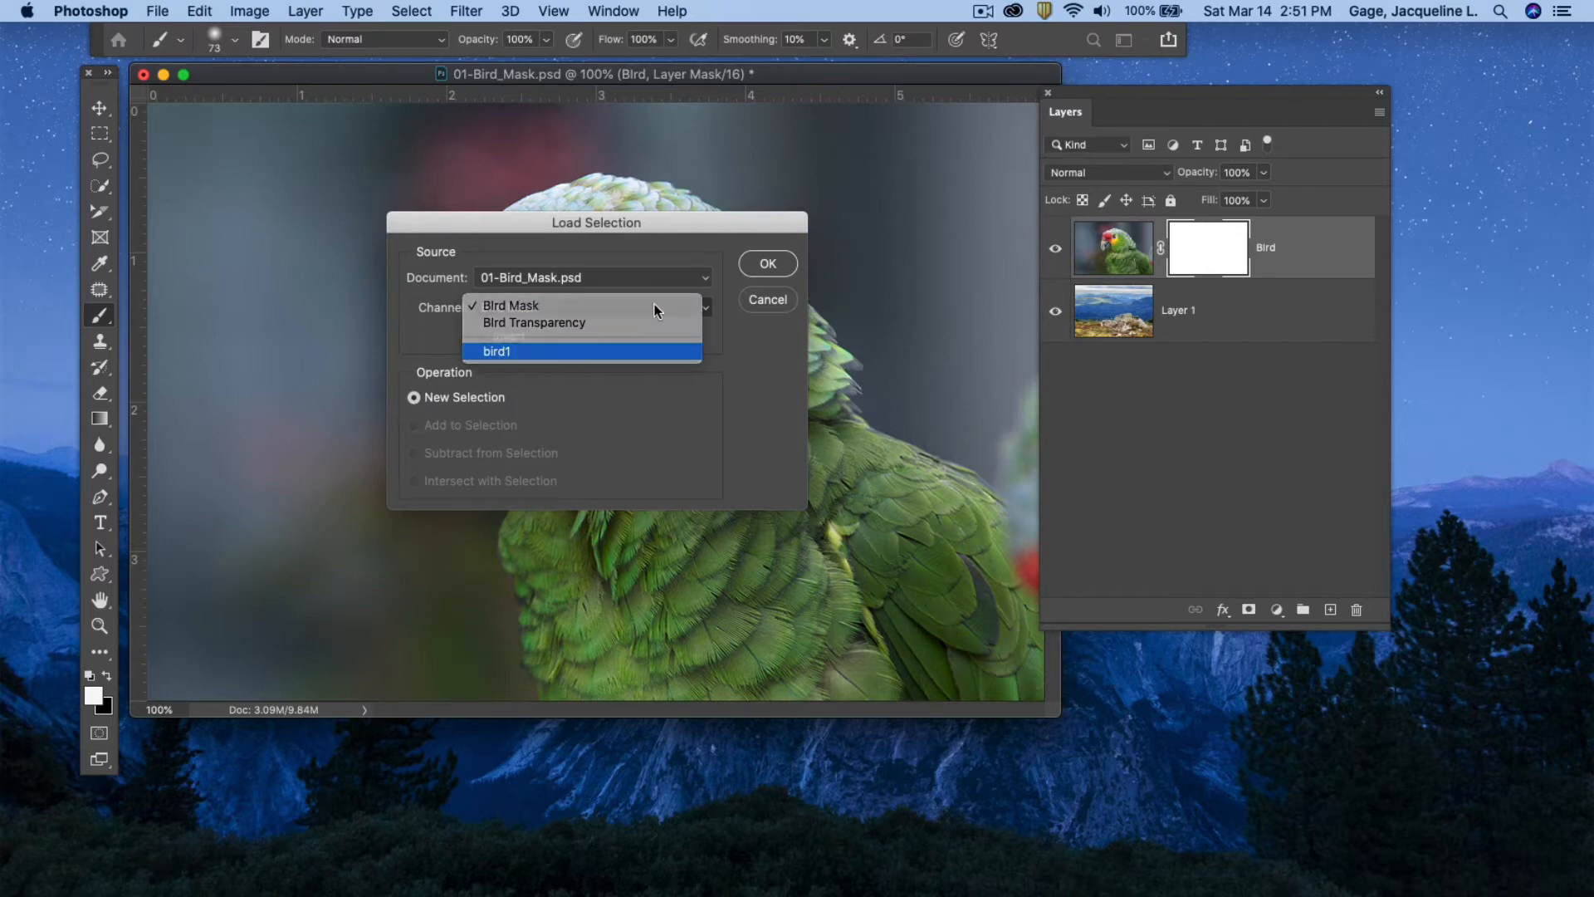
{"action": "left_click", "coordinate": [768, 264]}
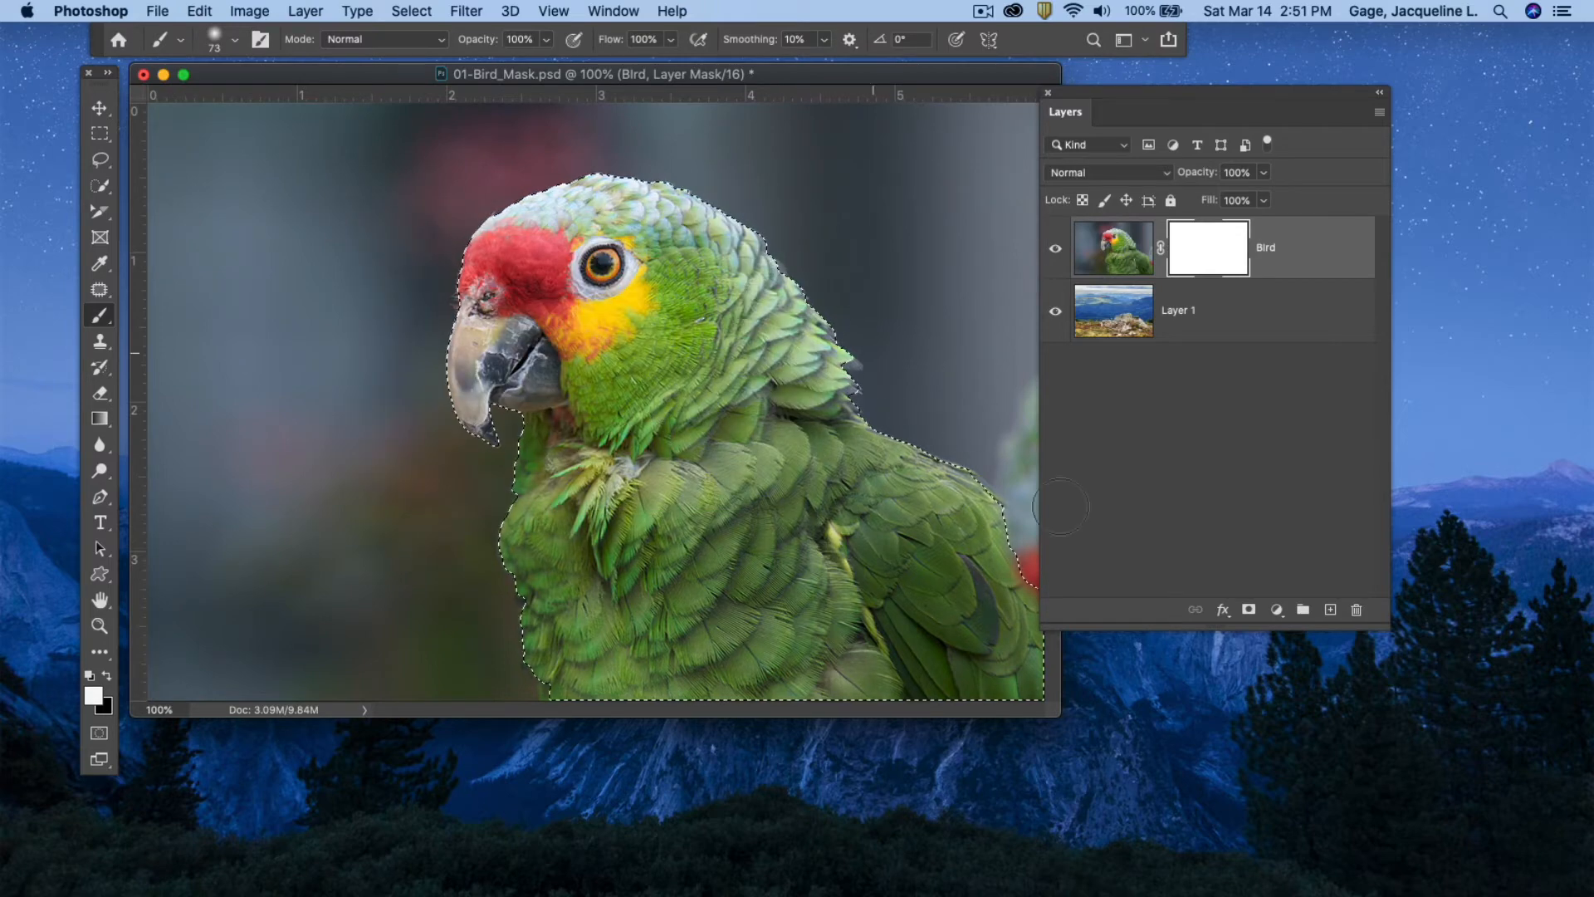
{"action": "left_click_drag", "start_coordinate": [1134, 92], "coordinate": [1229, 67]}
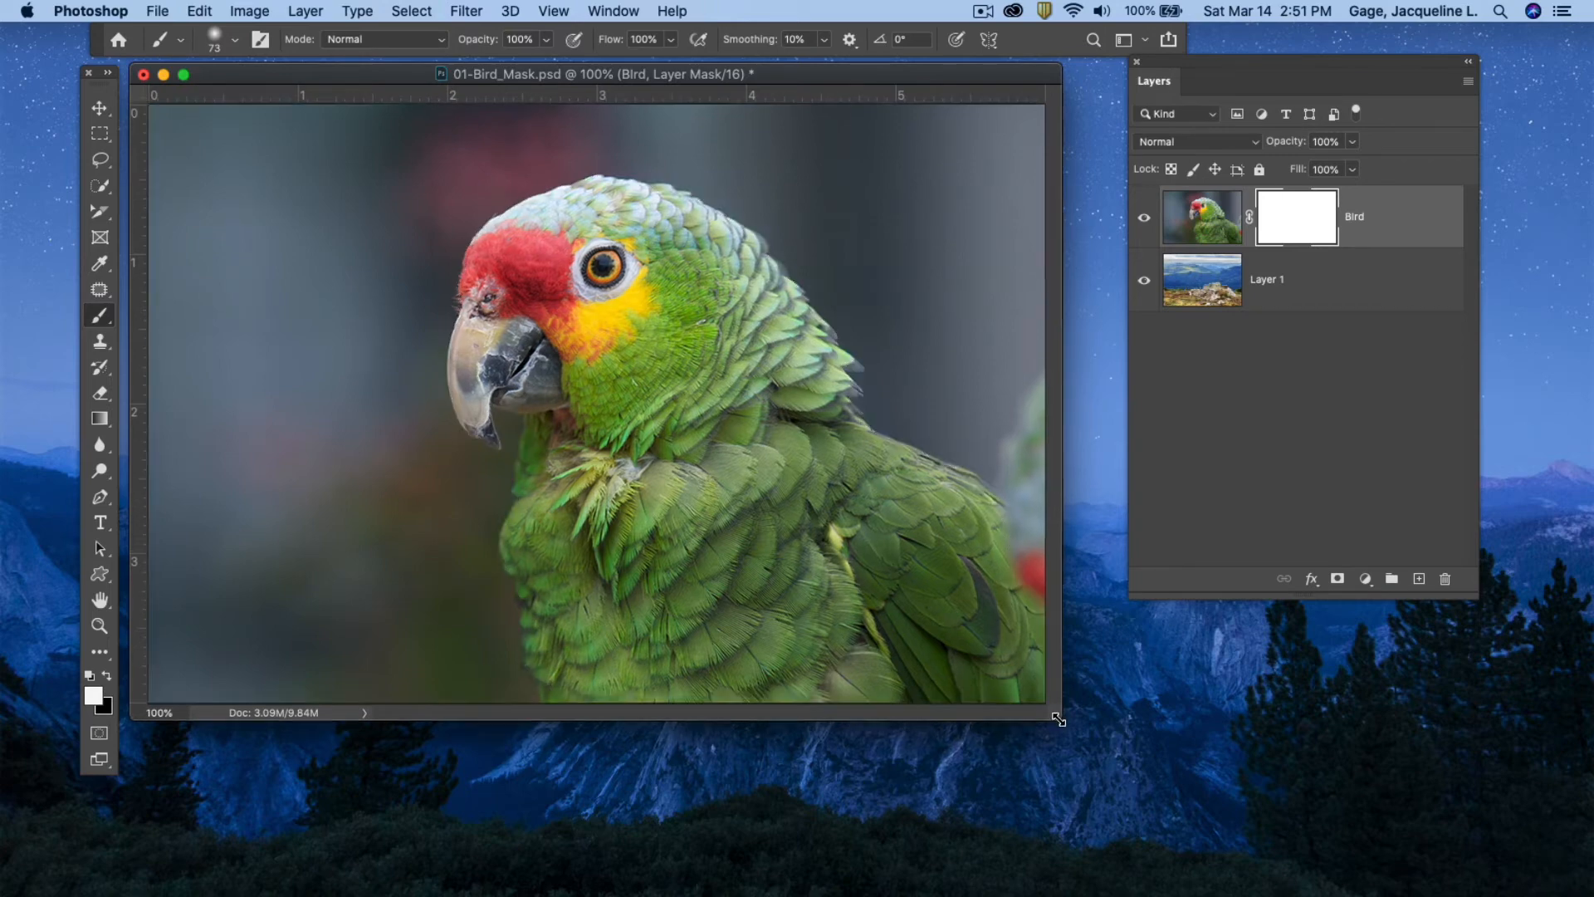
{"action": "left_click_drag", "start_coordinate": [1054, 709], "coordinate": [1087, 802]}
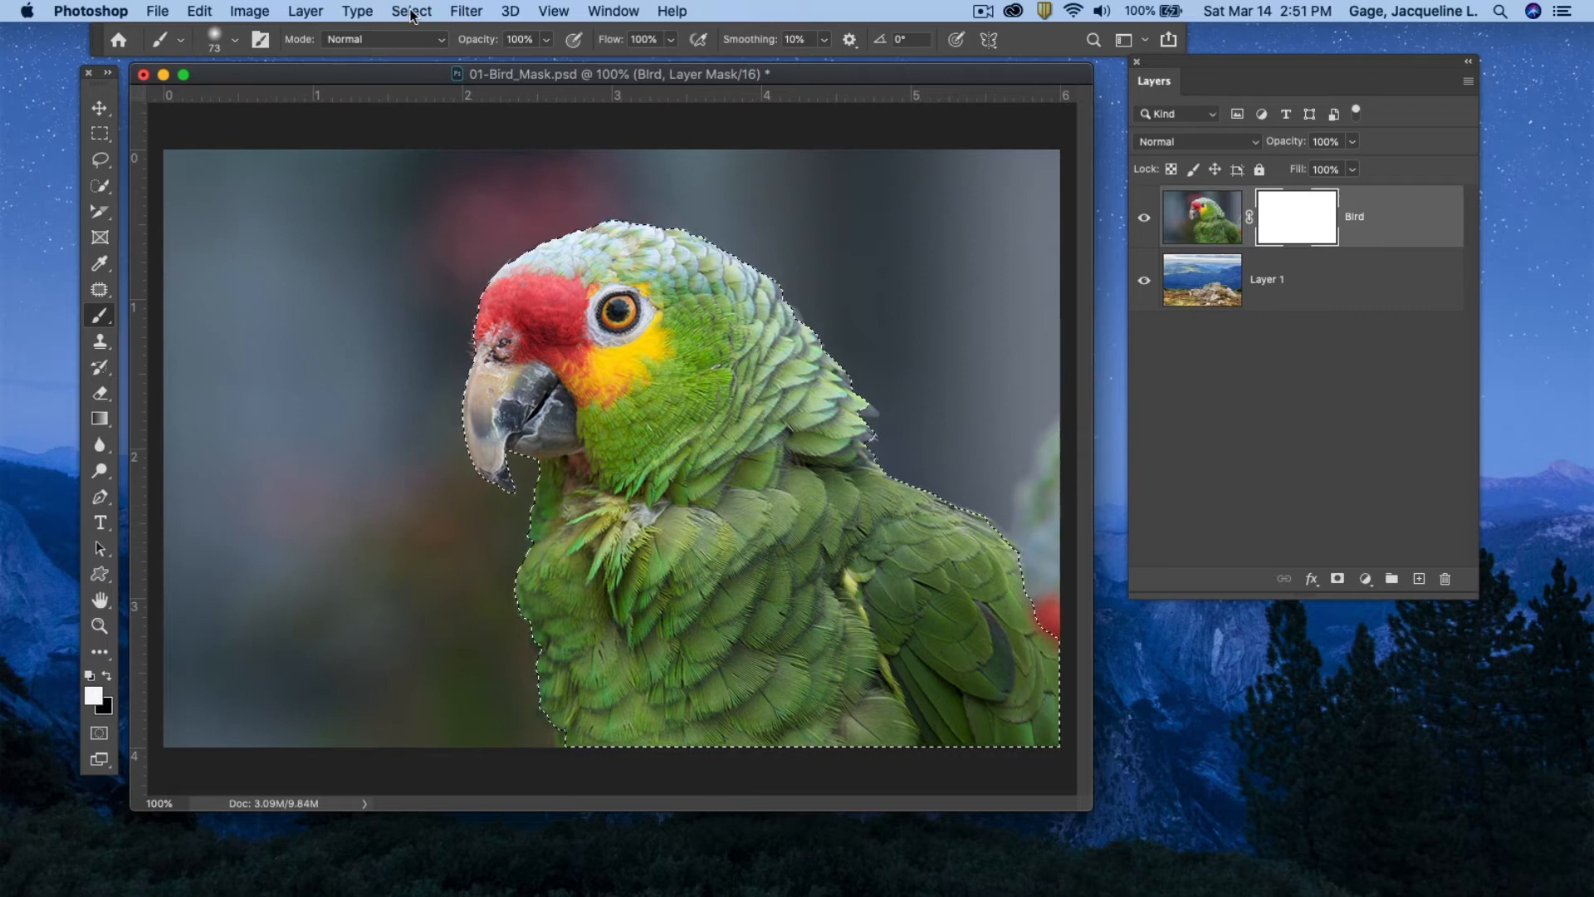
- Fill the parrot selection on the Bird layer's mask with Black in Normal mode at 100% opacity
{"action": "left_click", "coordinate": [207, 13]}
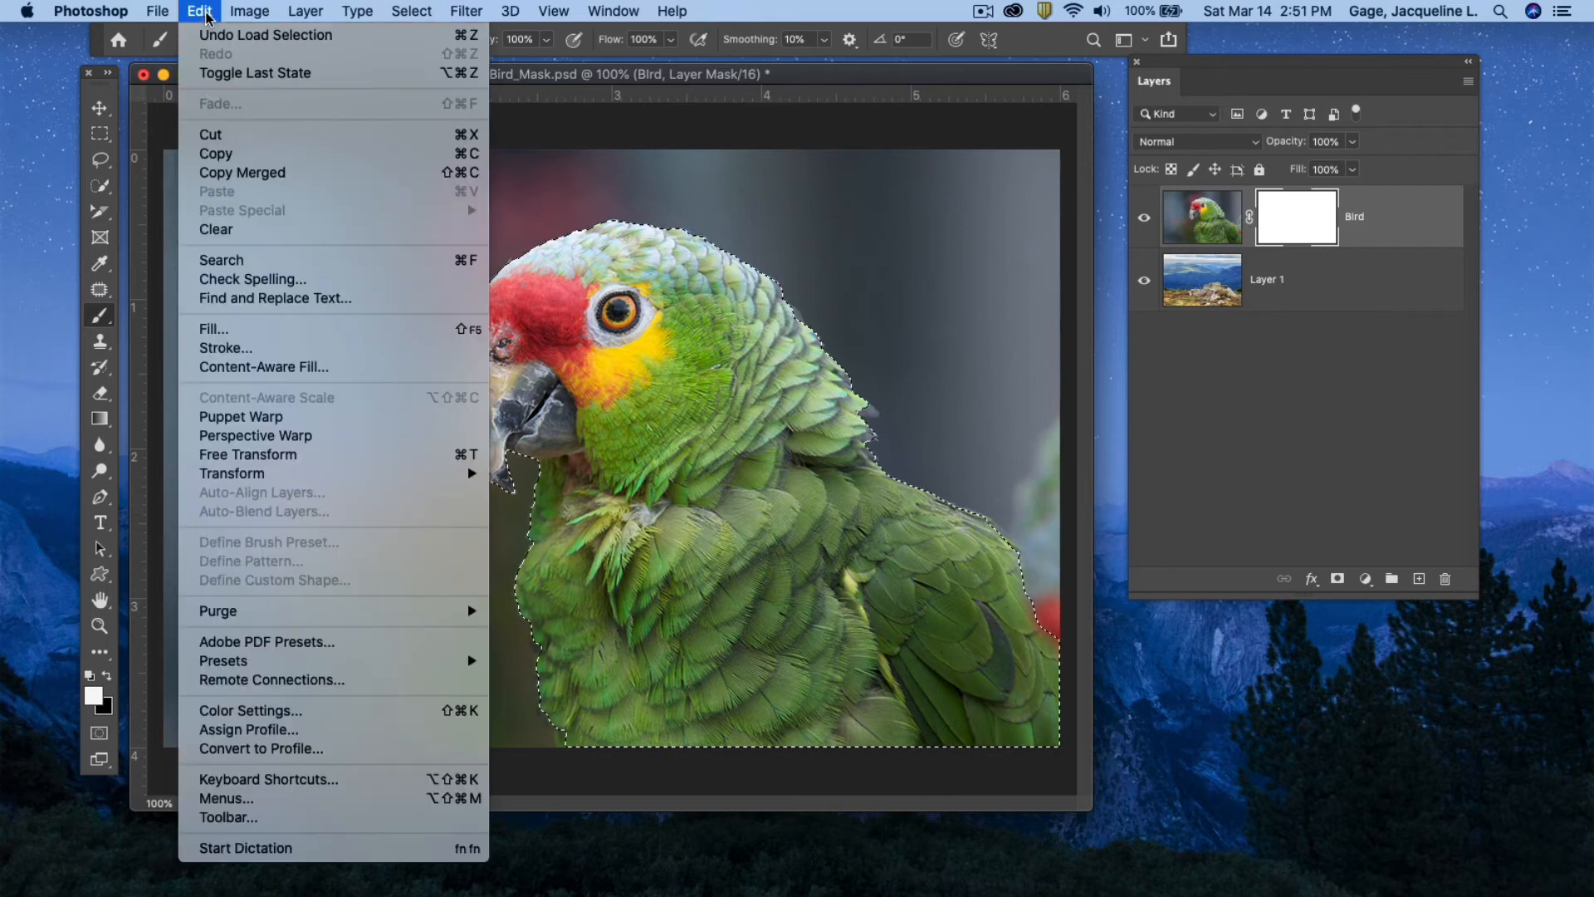
{"action": "left_click", "coordinate": [228, 328]}
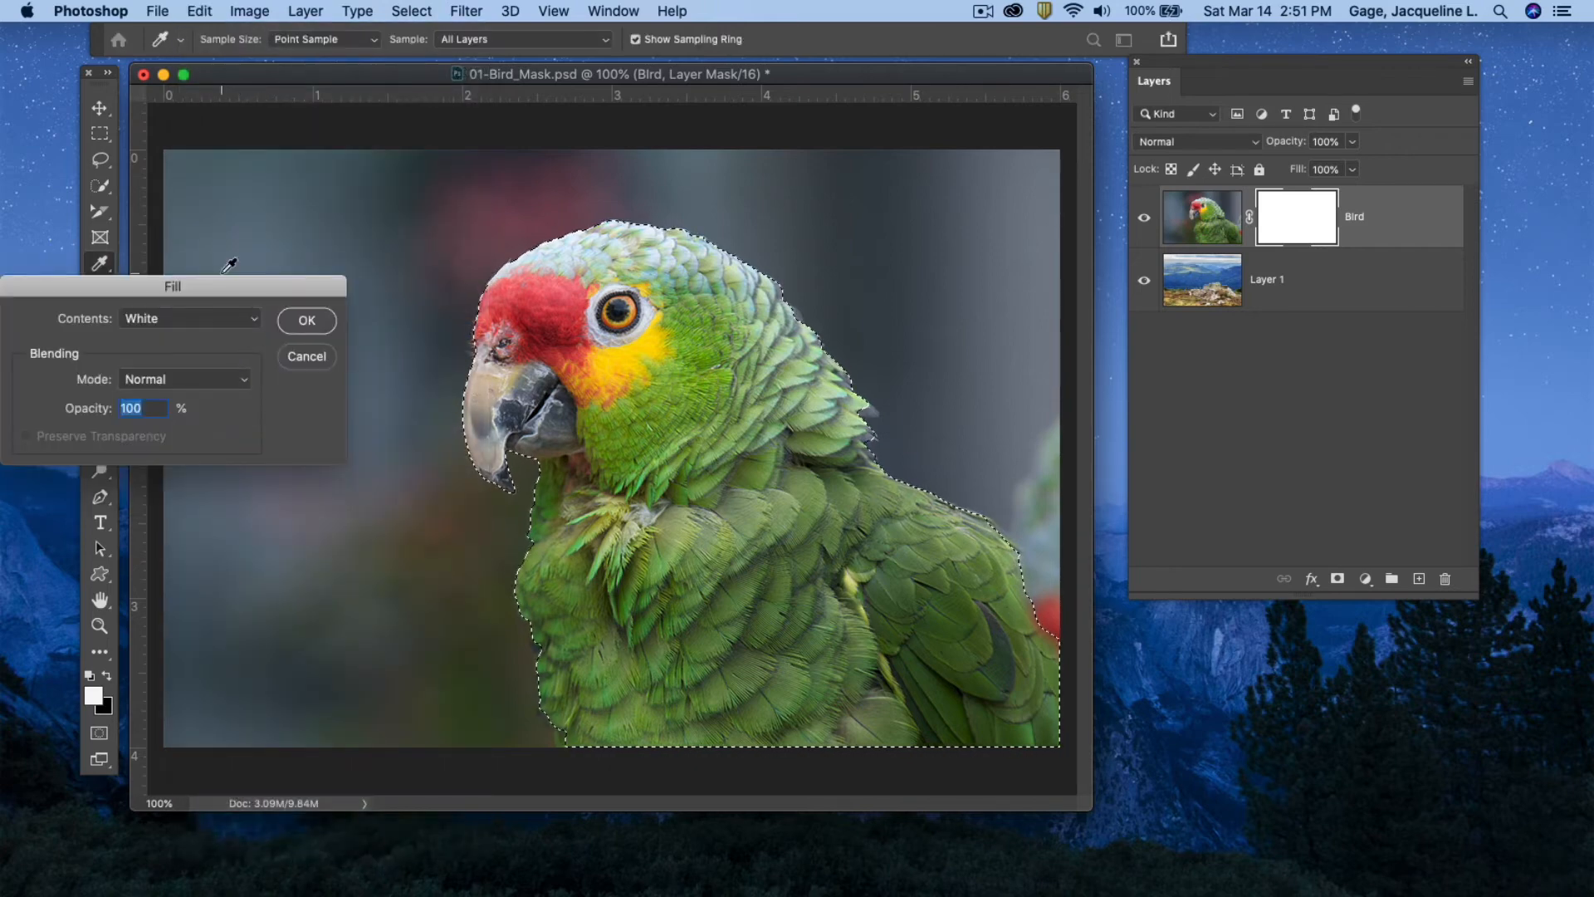
{"action": "left_click_drag", "start_coordinate": [249, 285], "coordinate": [575, 251]}
{"action": "left_click", "coordinate": [509, 284]}
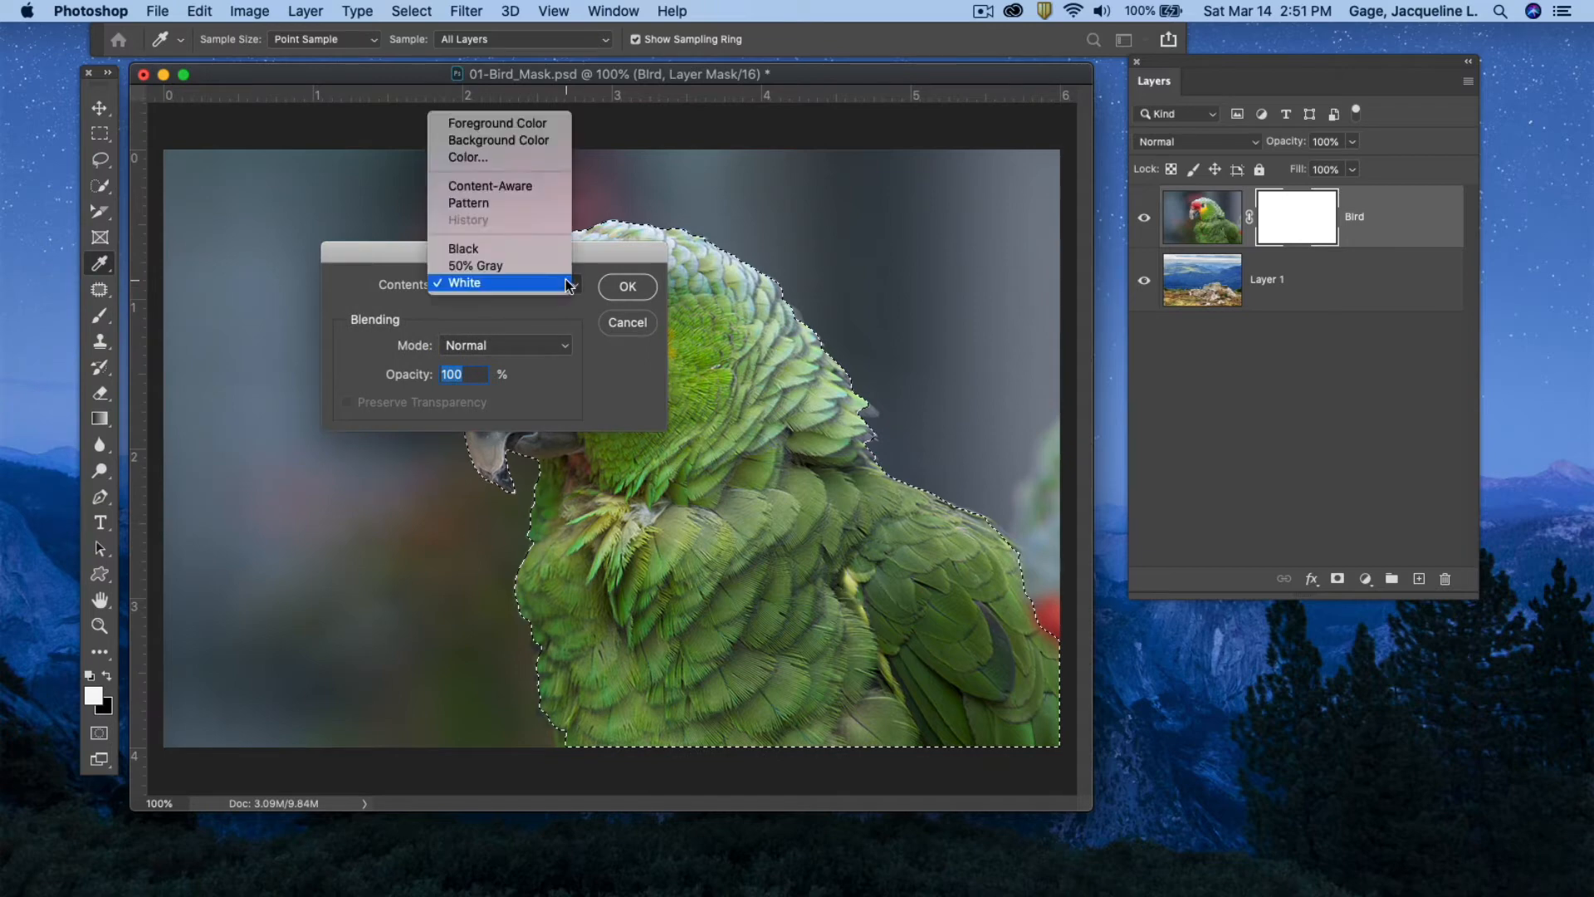
{"action": "left_click", "coordinate": [539, 249]}
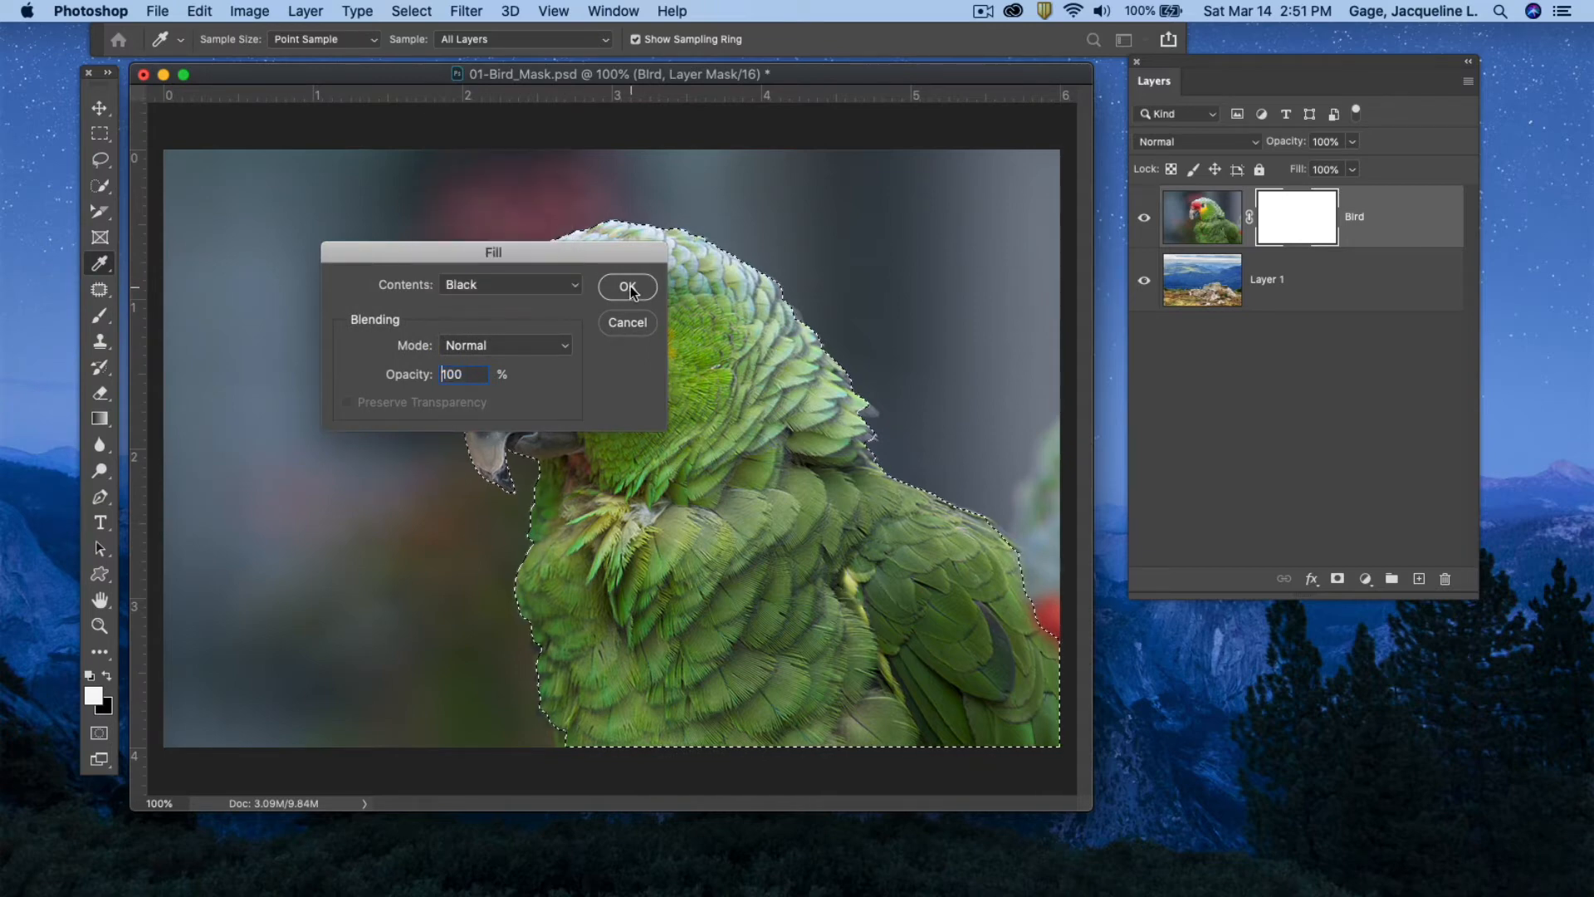
{"action": "left_click", "coordinate": [628, 287]}
{"action": "key", "text": "b"}
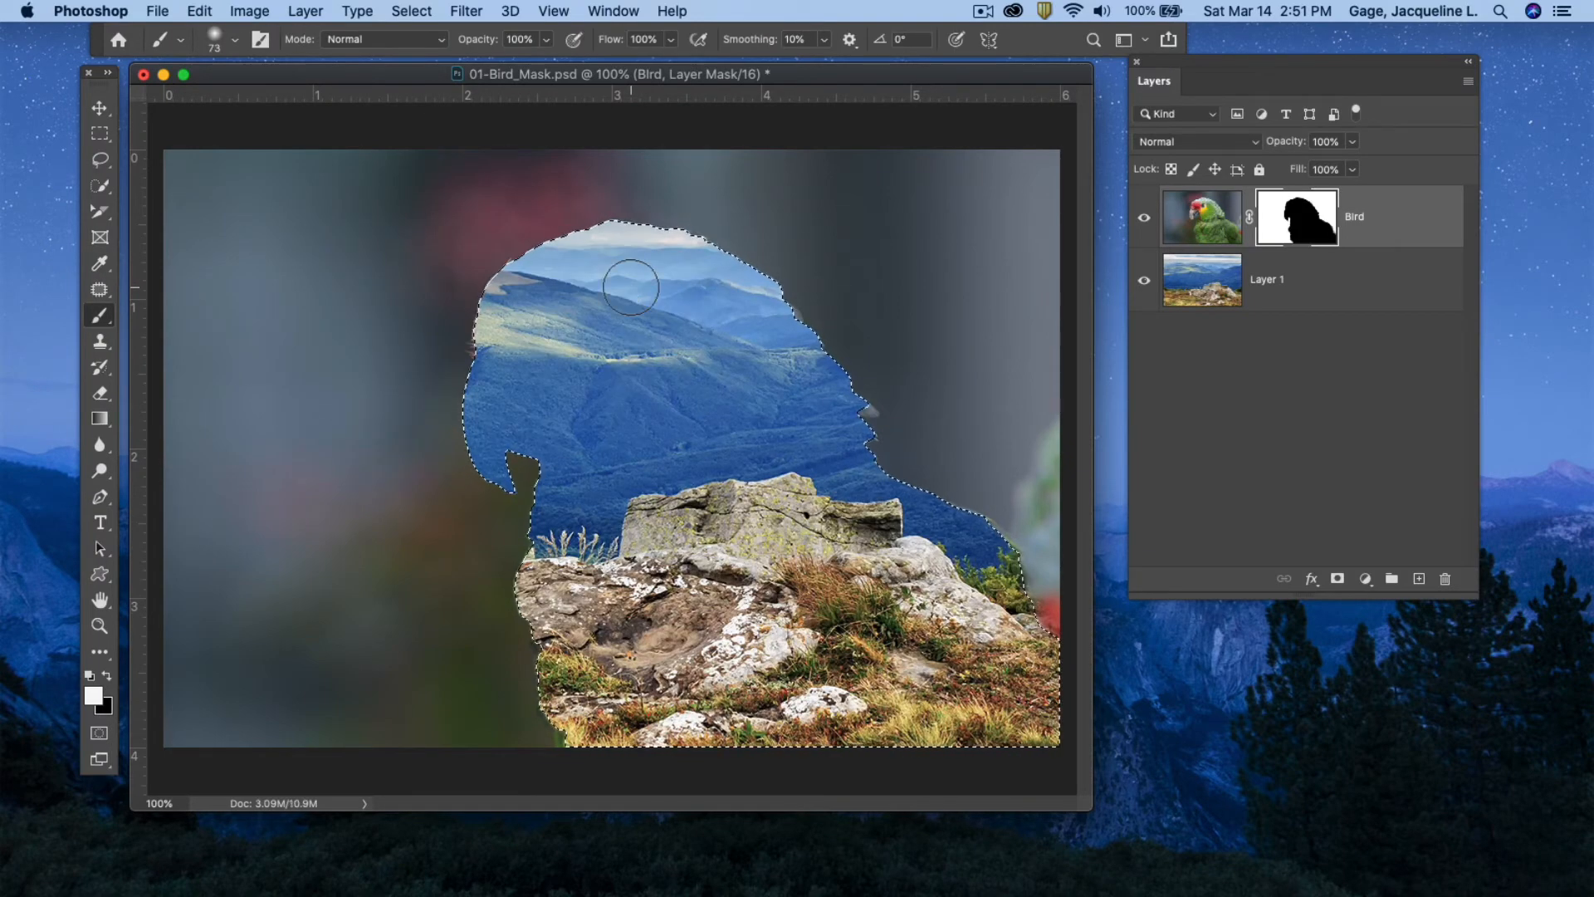
- Undo the black fill on the Bird layer's mask
{"action": "left_click_drag", "start_coordinate": [1186, 81], "coordinate": [1102, 124]}
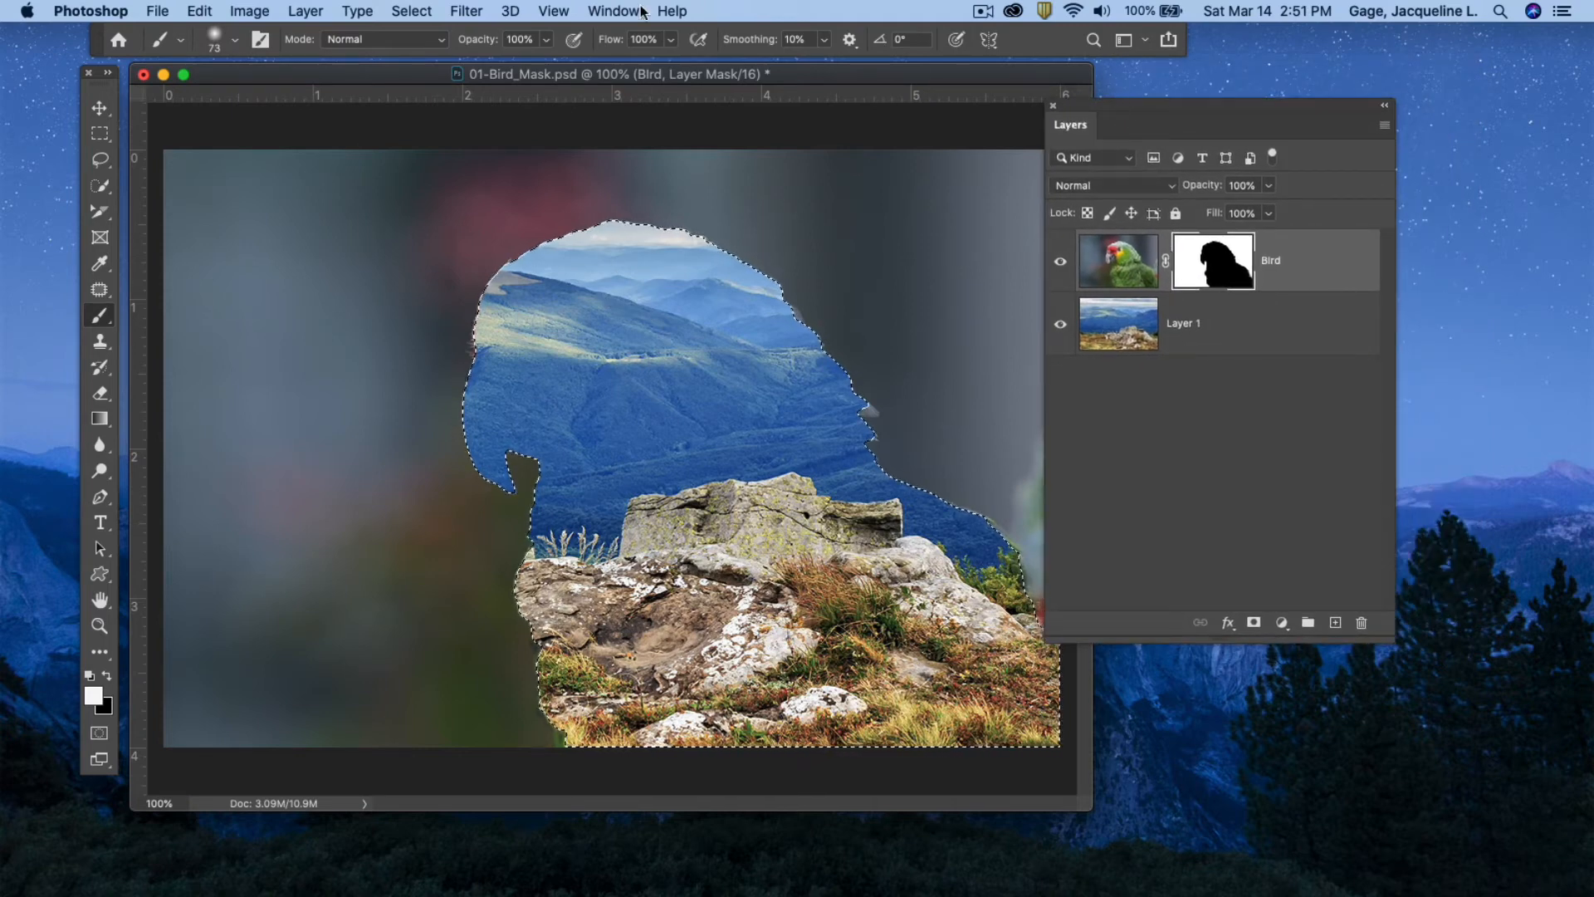
{"action": "left_click", "coordinate": [199, 11]}
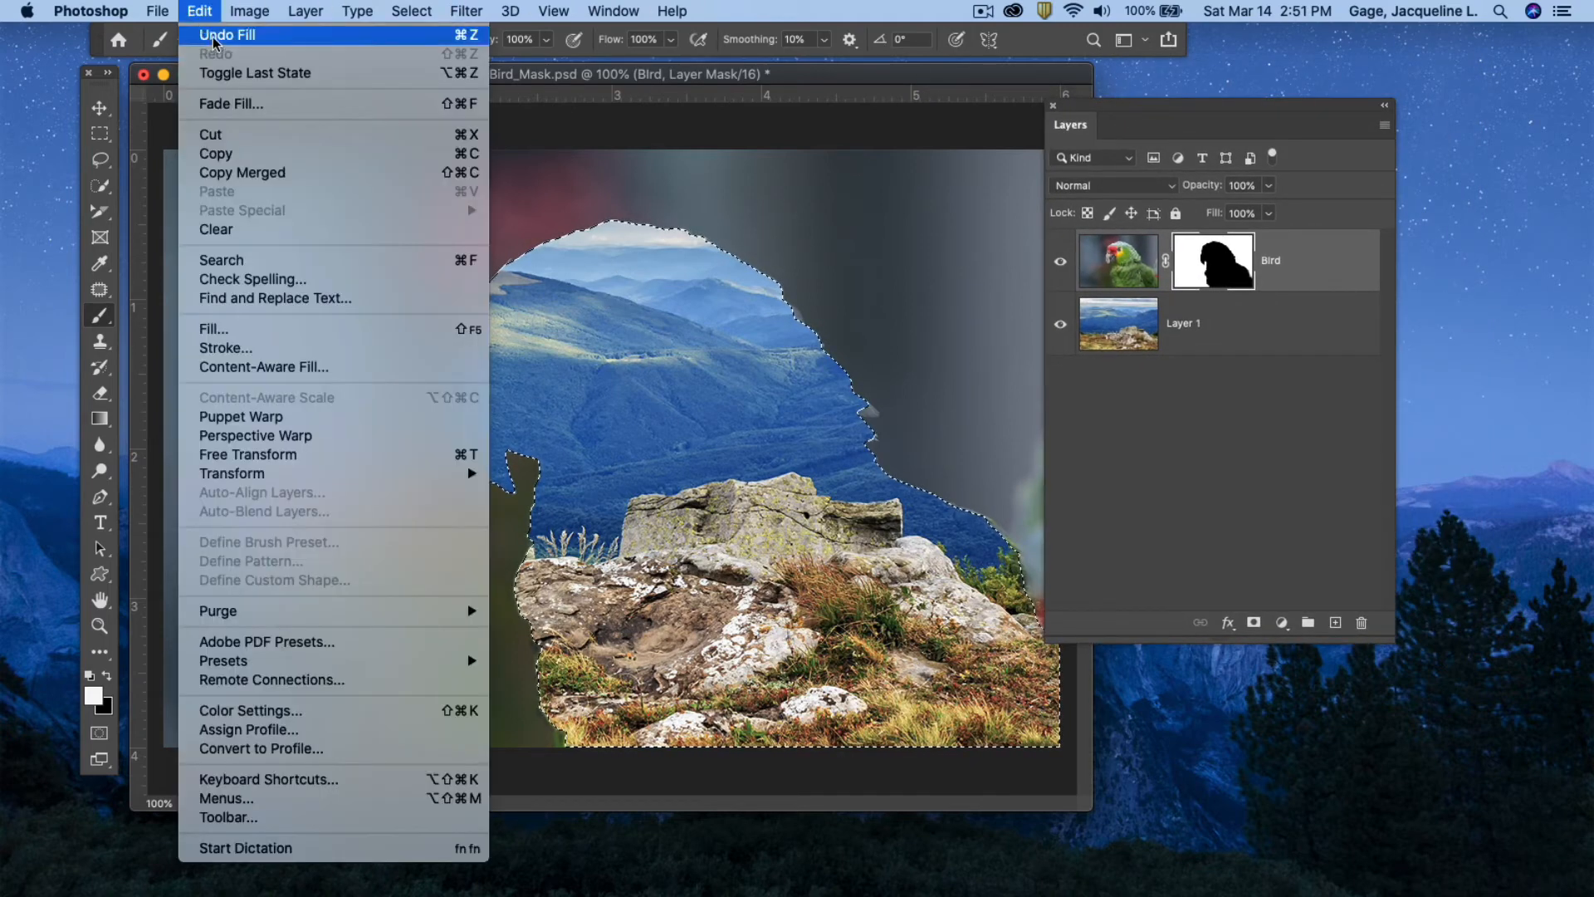
{"action": "left_click", "coordinate": [213, 36]}
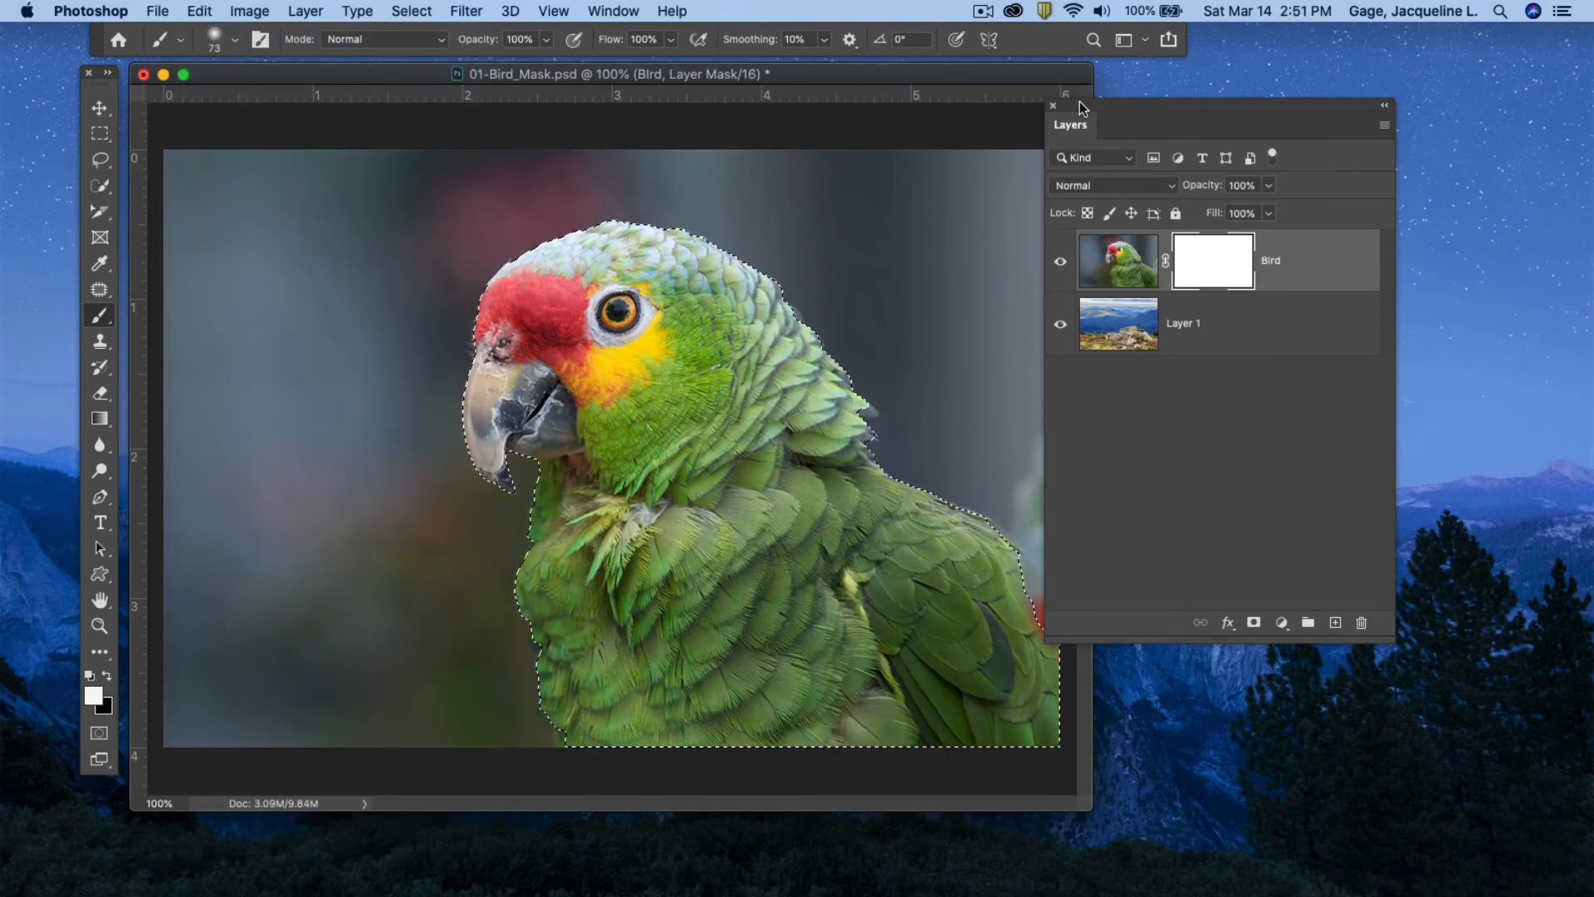
- Move the Layers panel clear of the image and invert the selection to cover the background around the parrot
{"action": "left_click_drag", "start_coordinate": [1081, 107], "coordinate": [1185, 97]}
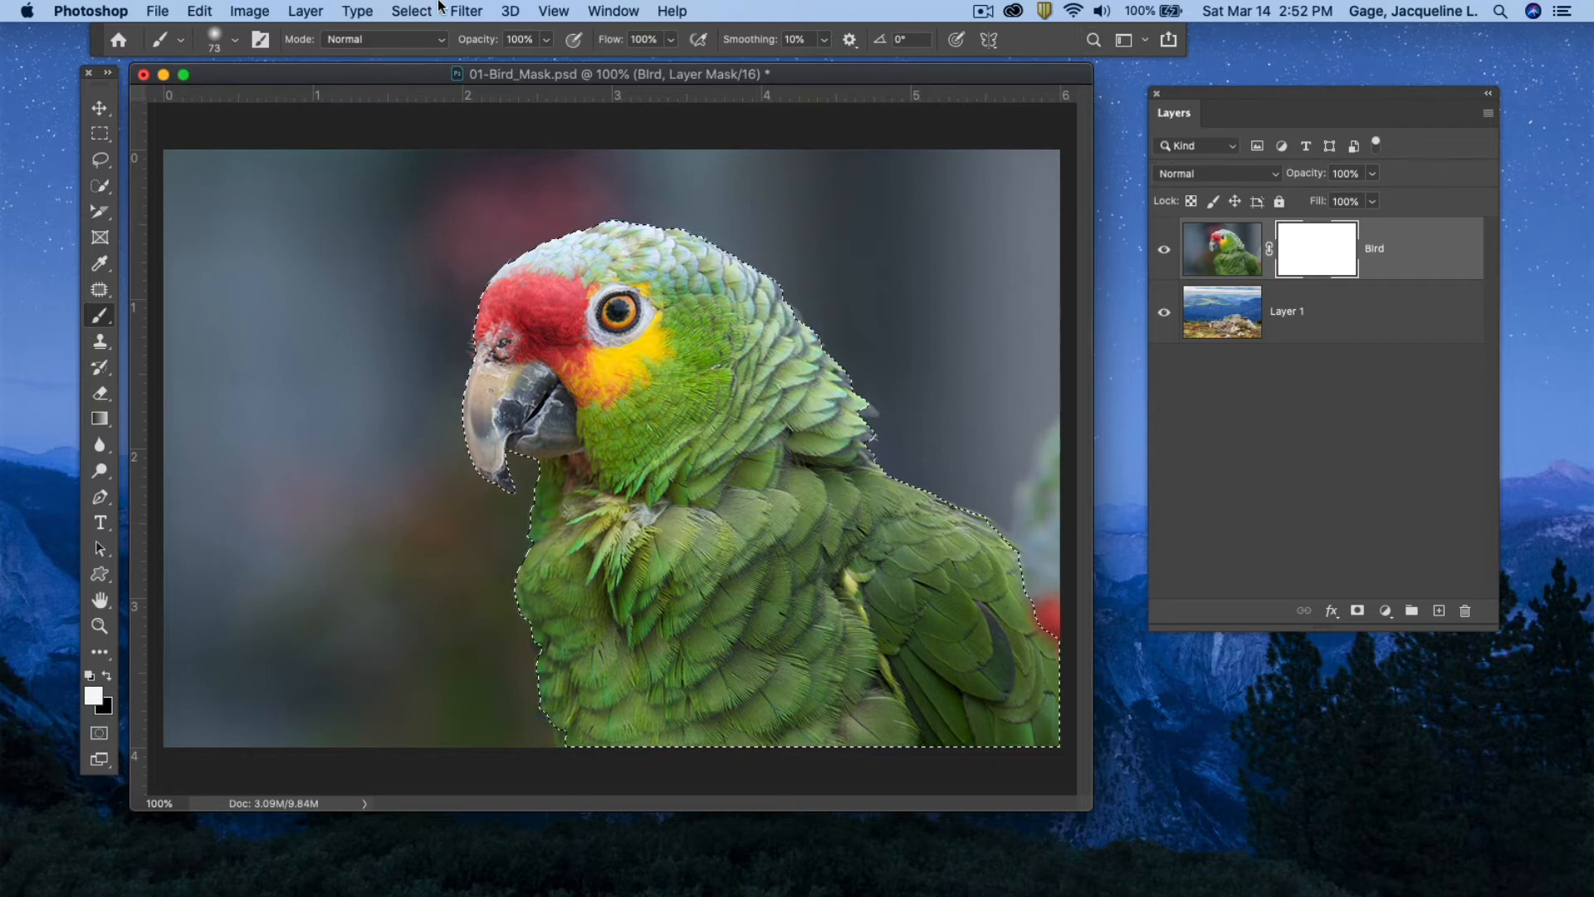
{"action": "left_click", "coordinate": [410, 12]}
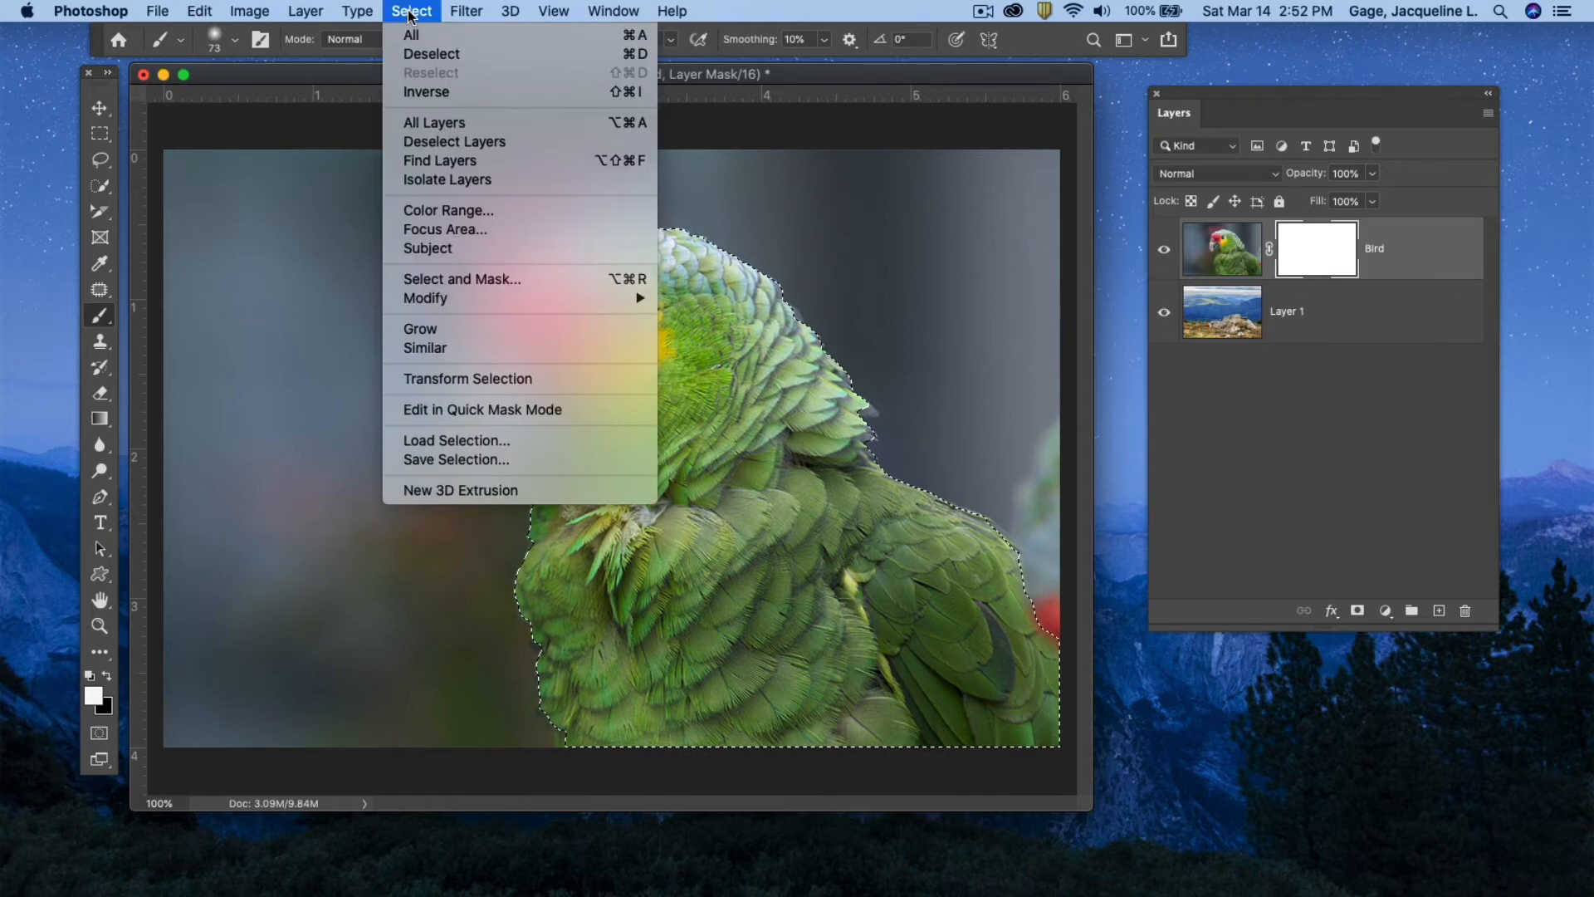
{"action": "left_click", "coordinate": [441, 96]}
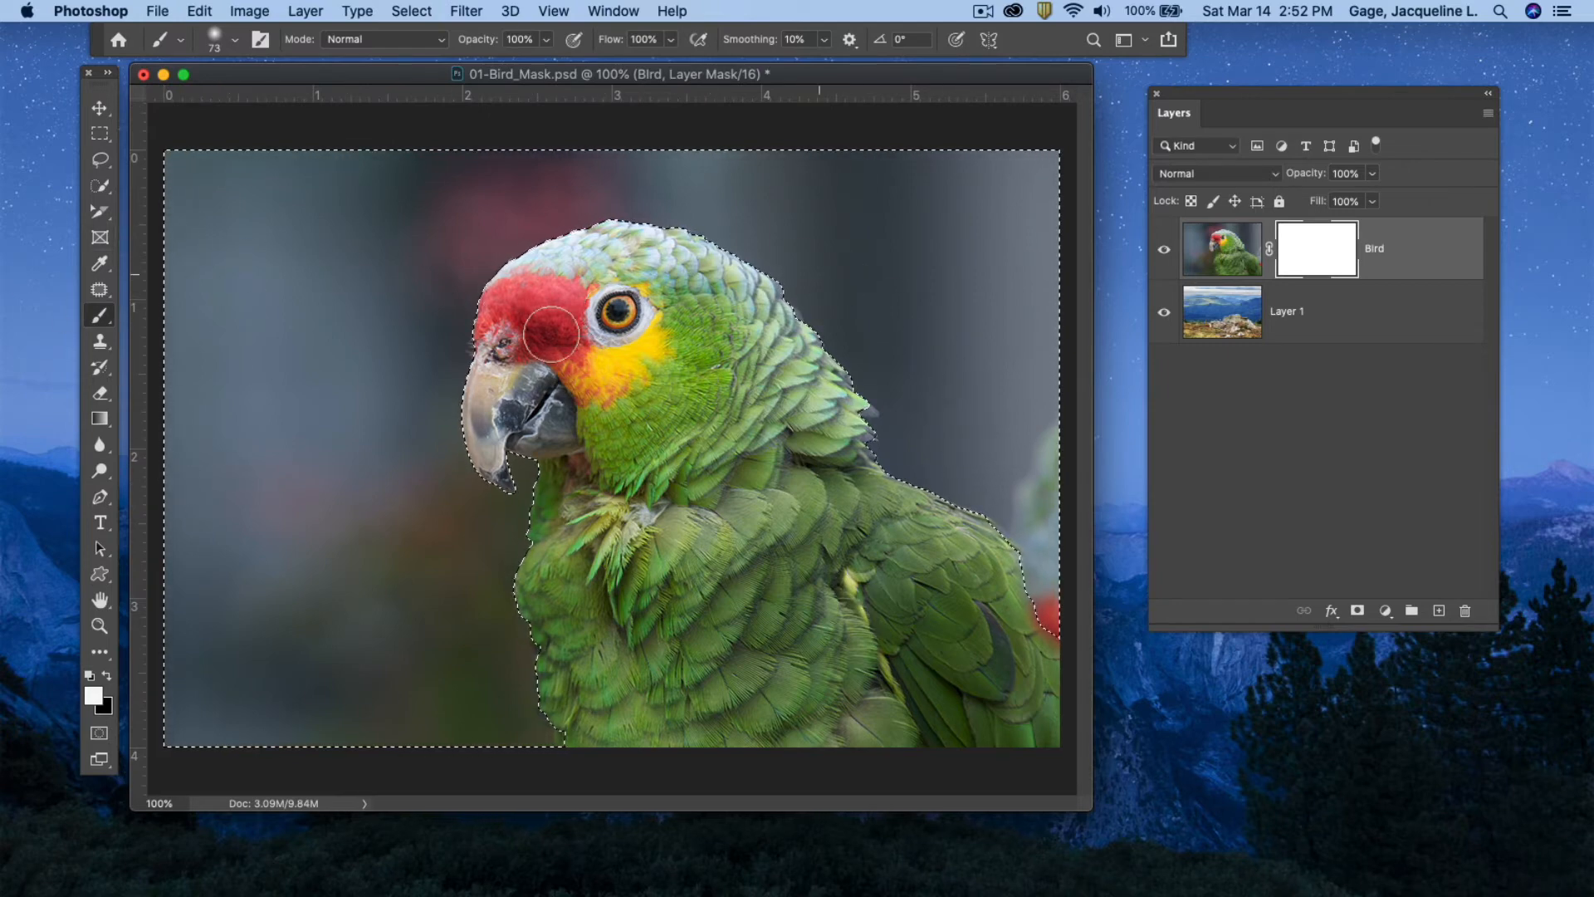
- Fill the selected background on the Bird layer's mask with Black in Normal mode at 100% opacity
{"action": "left_click", "coordinate": [200, 12]}
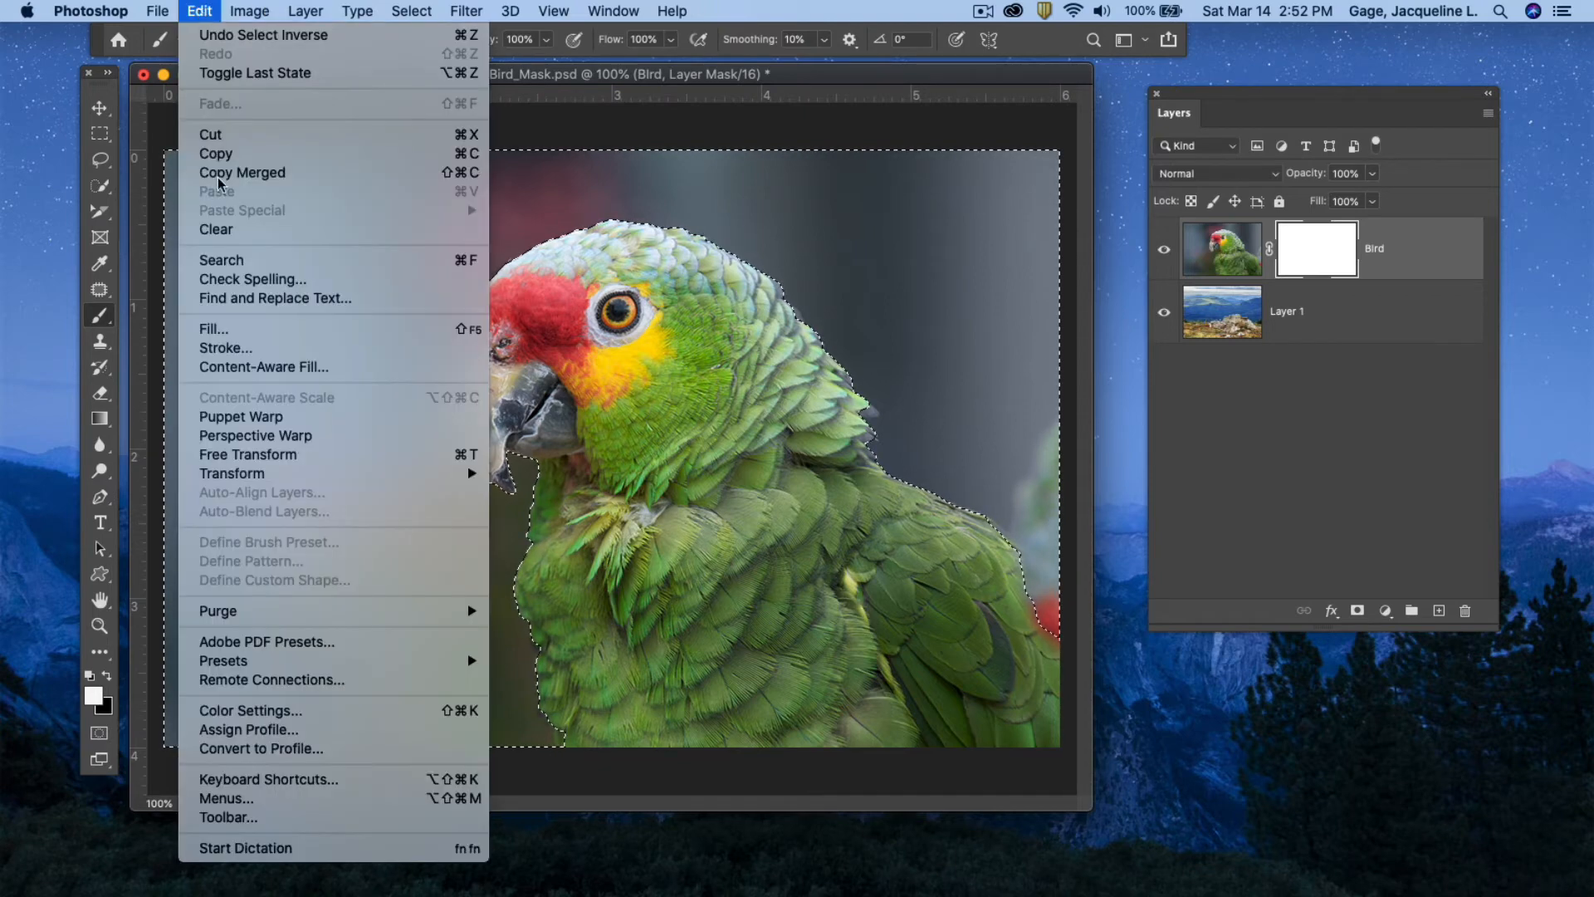
{"action": "left_click", "coordinate": [227, 329]}
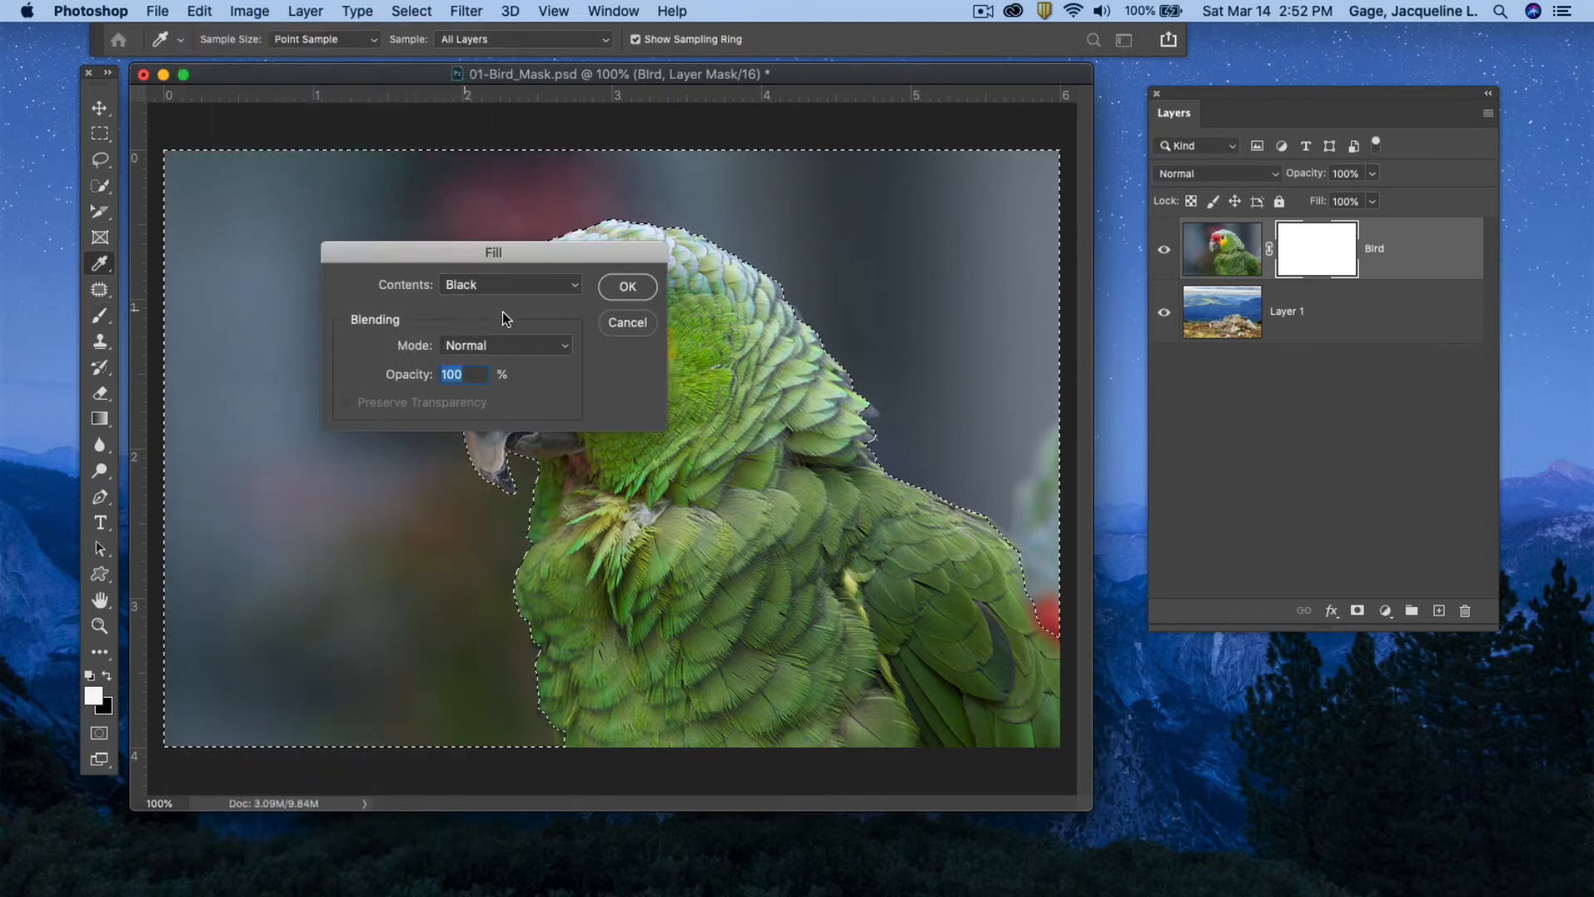
{"action": "left_click", "coordinate": [630, 287]}
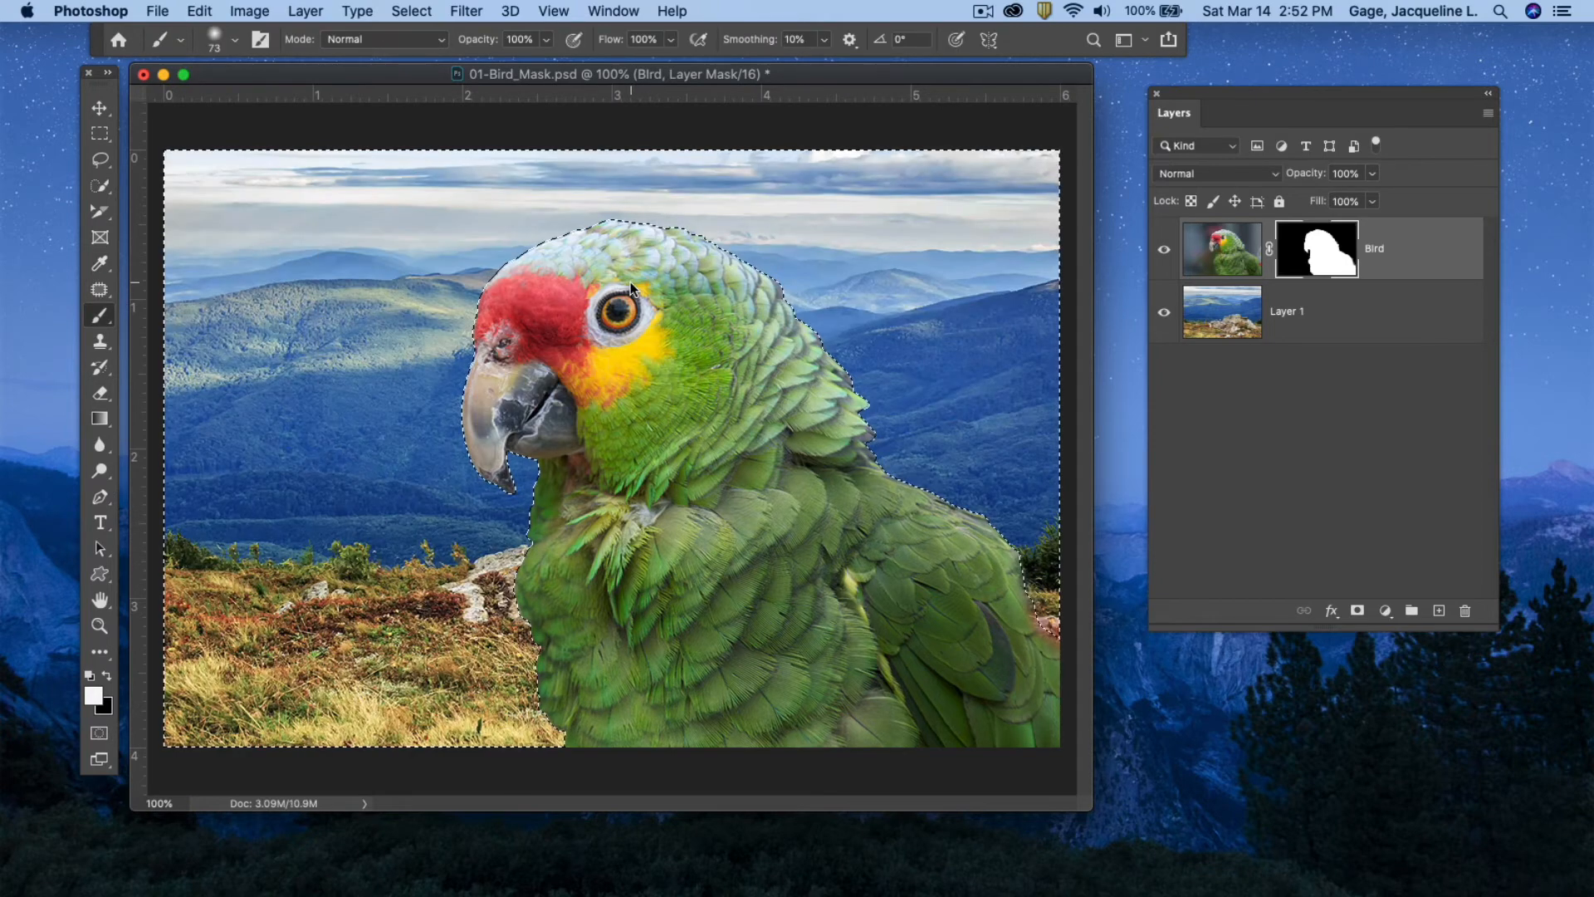
{"action": "key", "text": "b"}
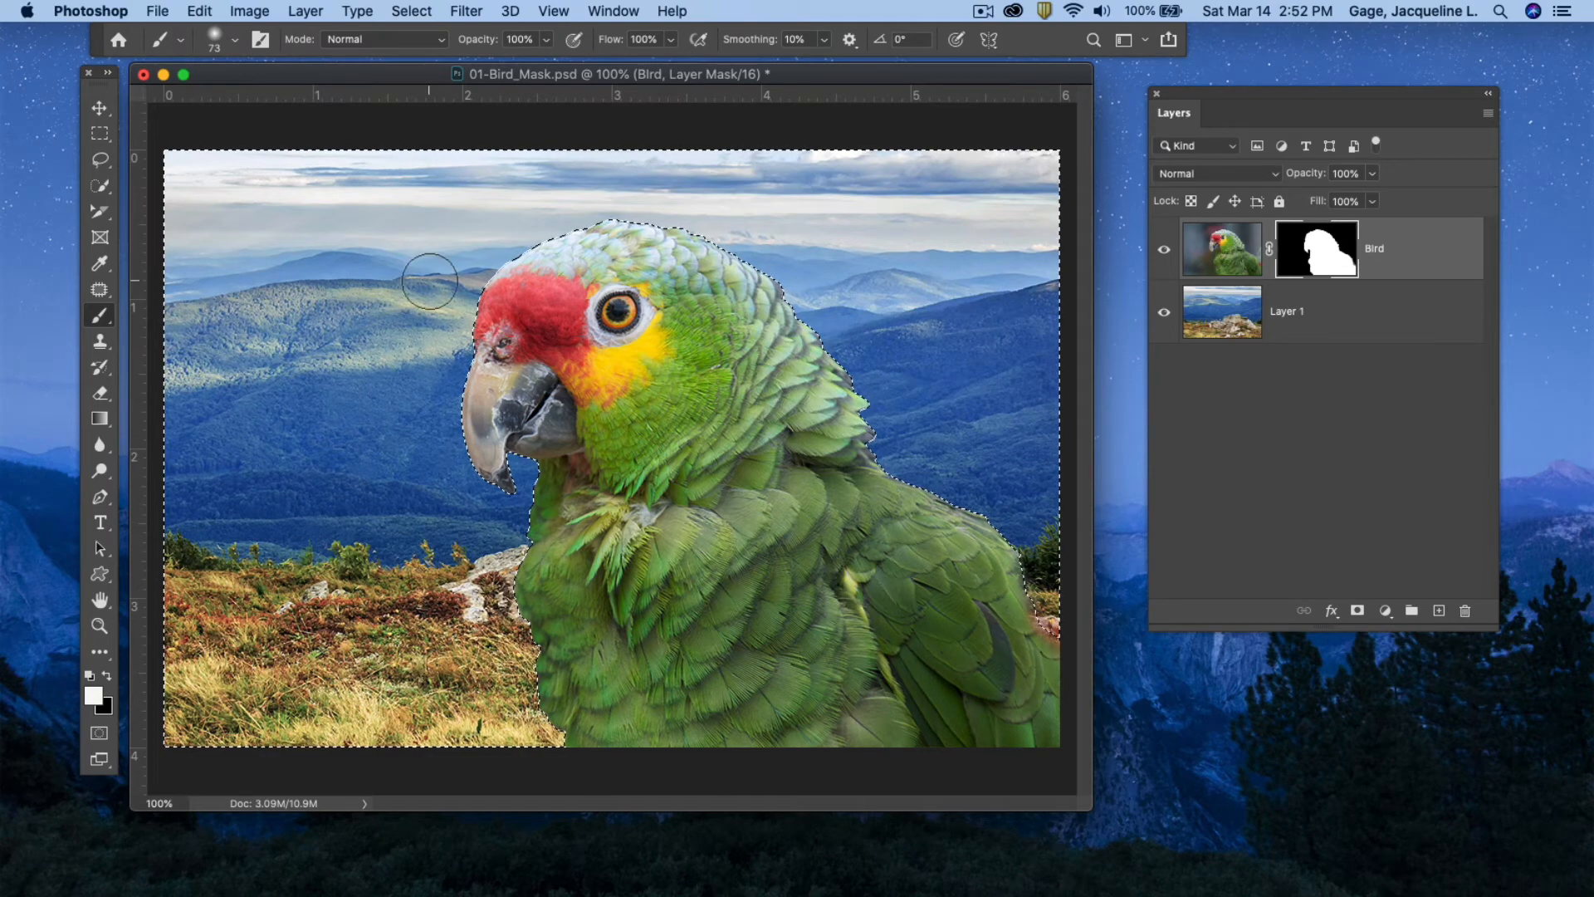
- Deselect the background around the parrot and move the Layers panel up against the image
{"action": "left_click", "coordinate": [200, 11]}
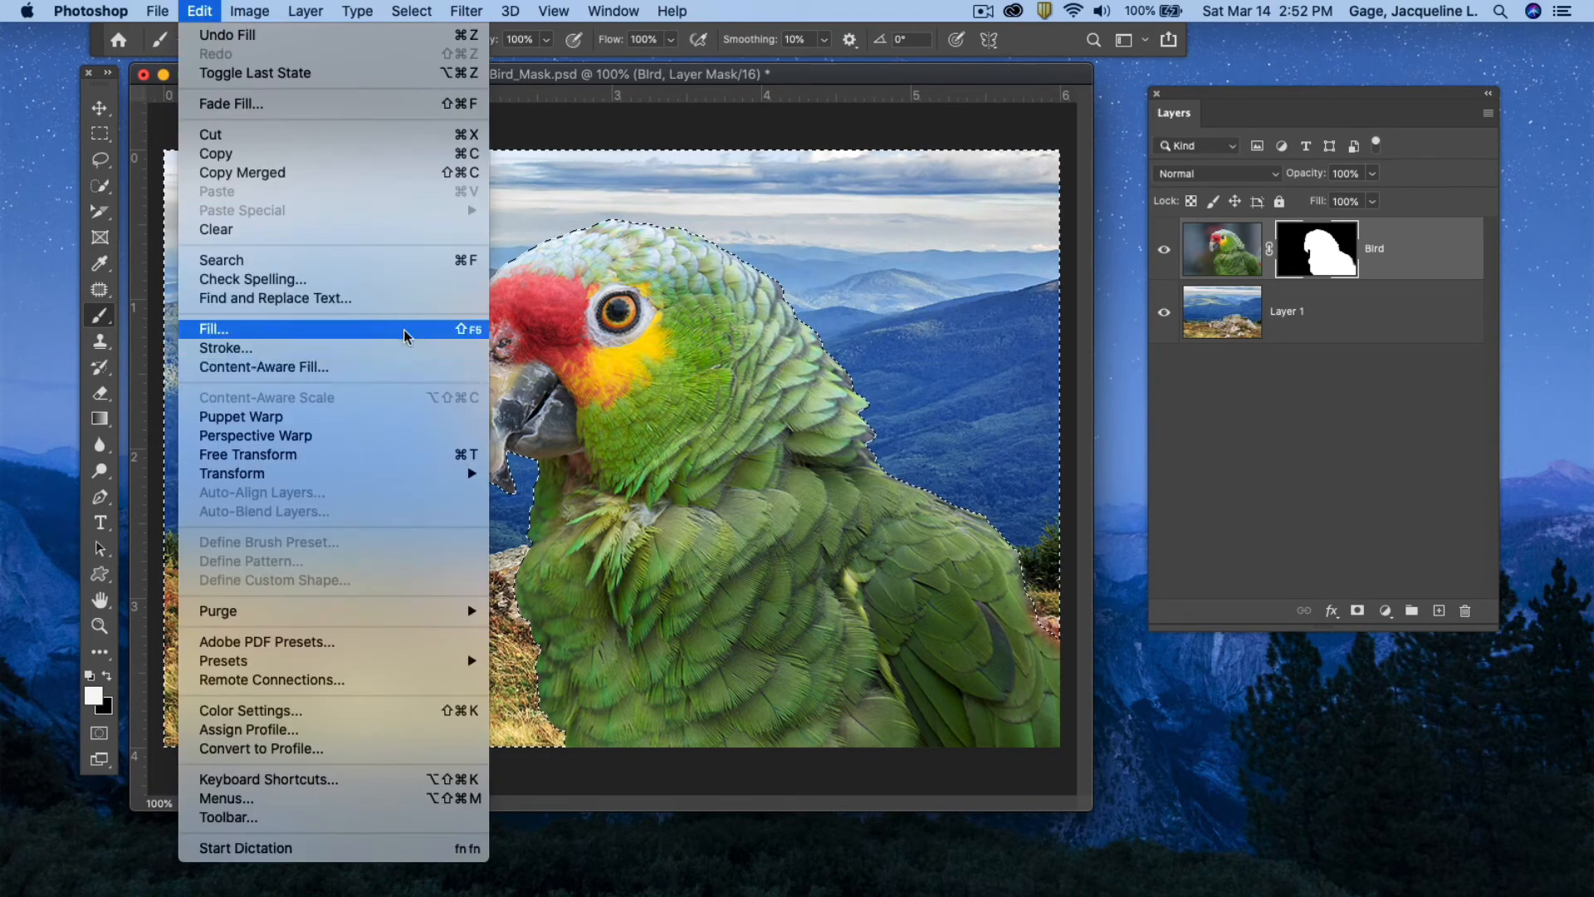
{"action": "left_click", "coordinate": [829, 75]}
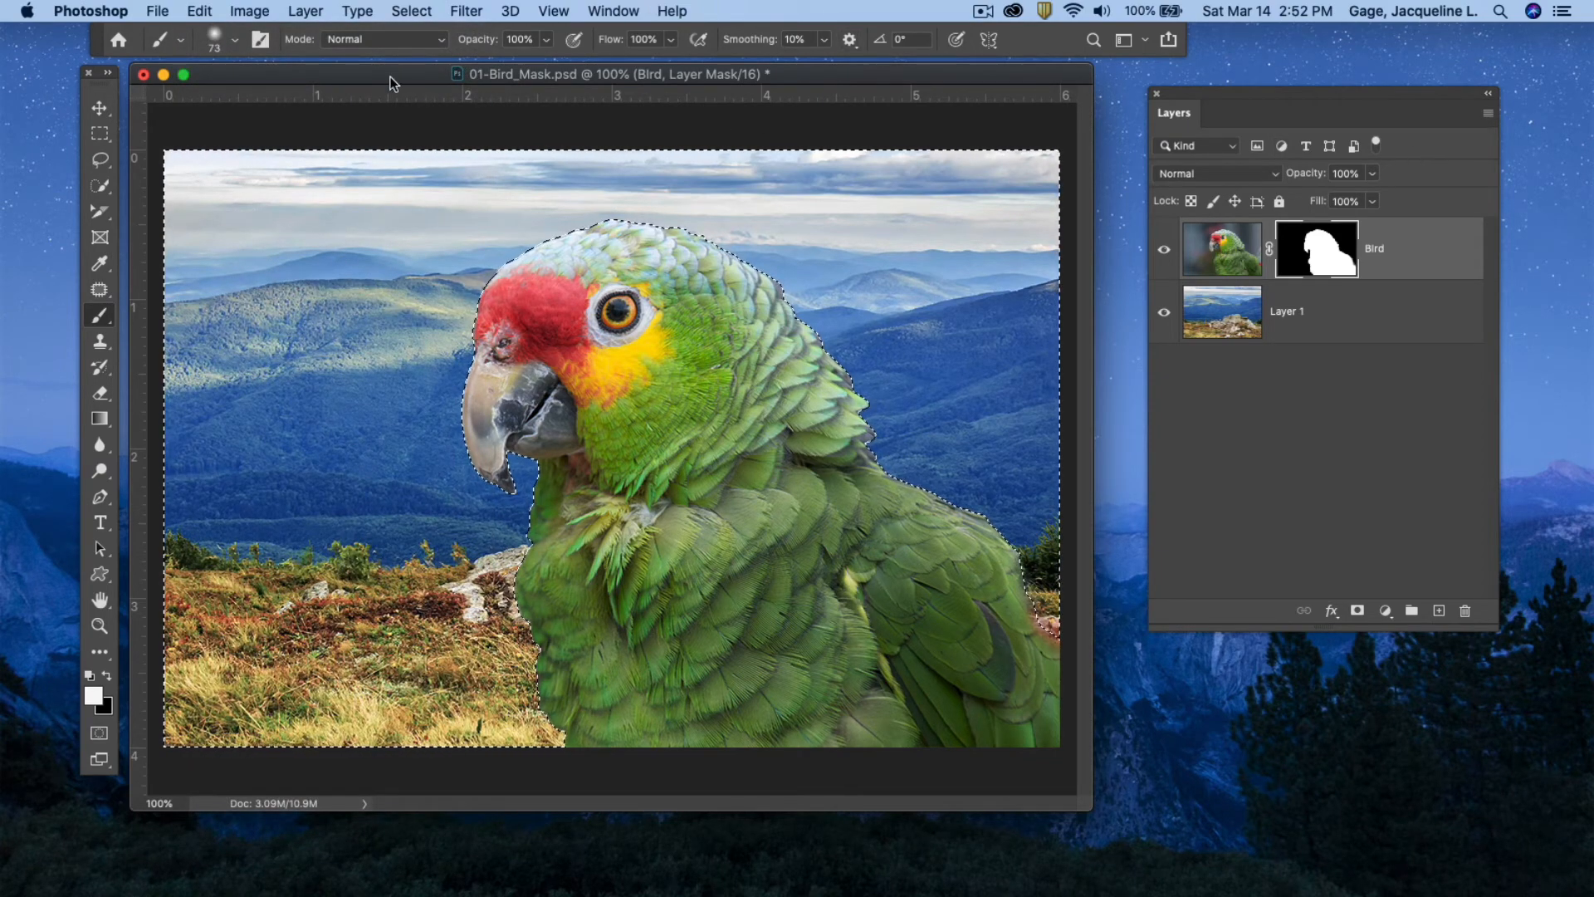
{"action": "left_click", "coordinate": [411, 11]}
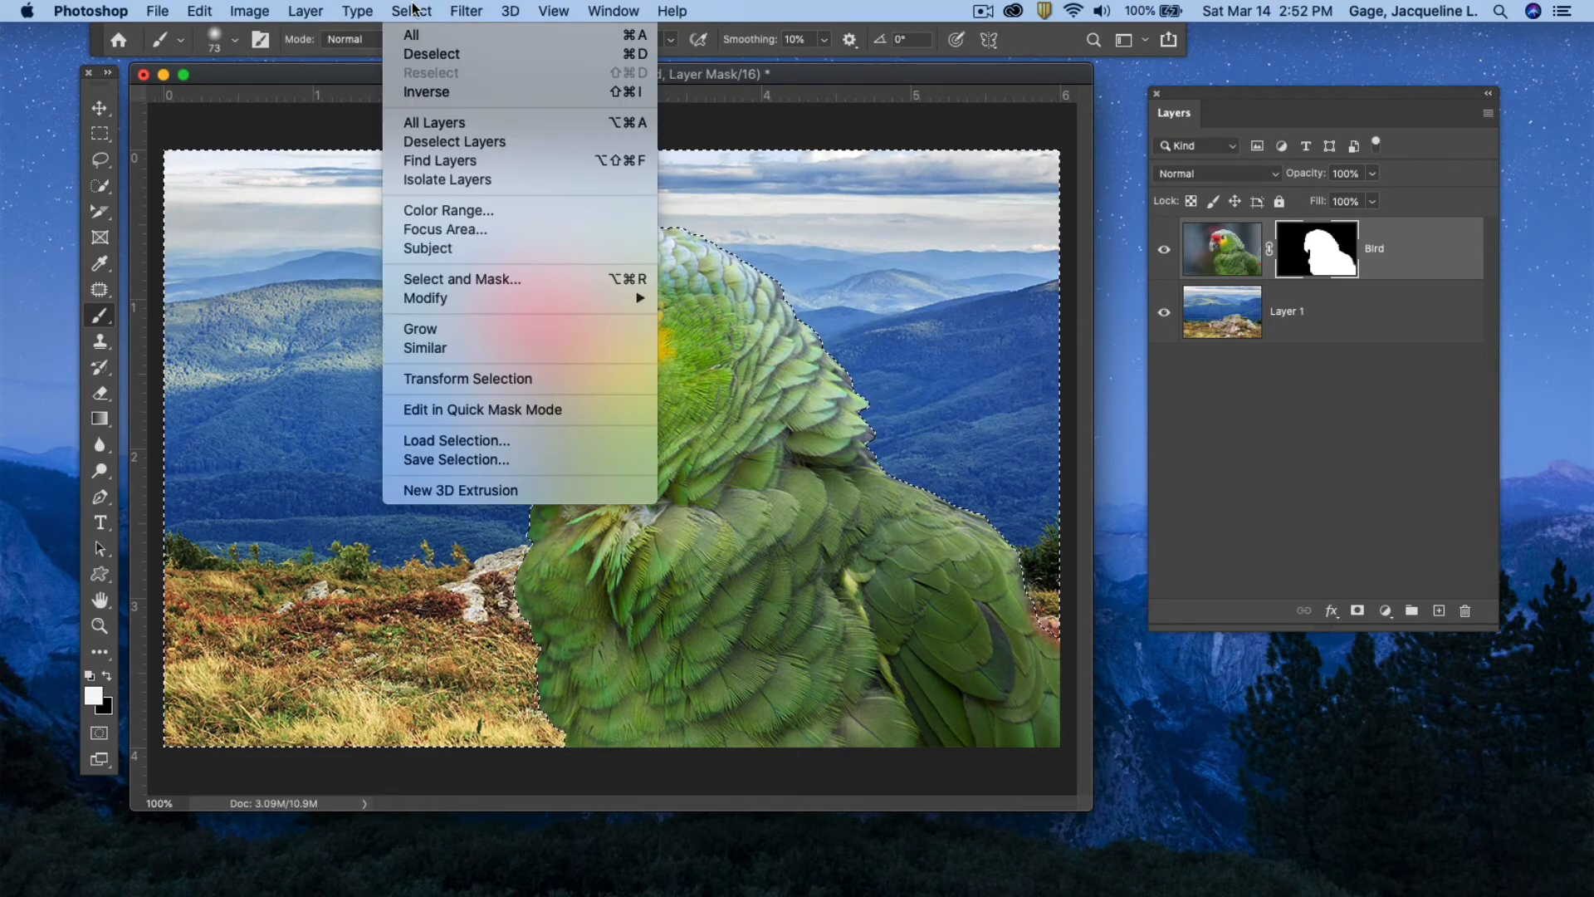
{"action": "left_click", "coordinate": [421, 54]}
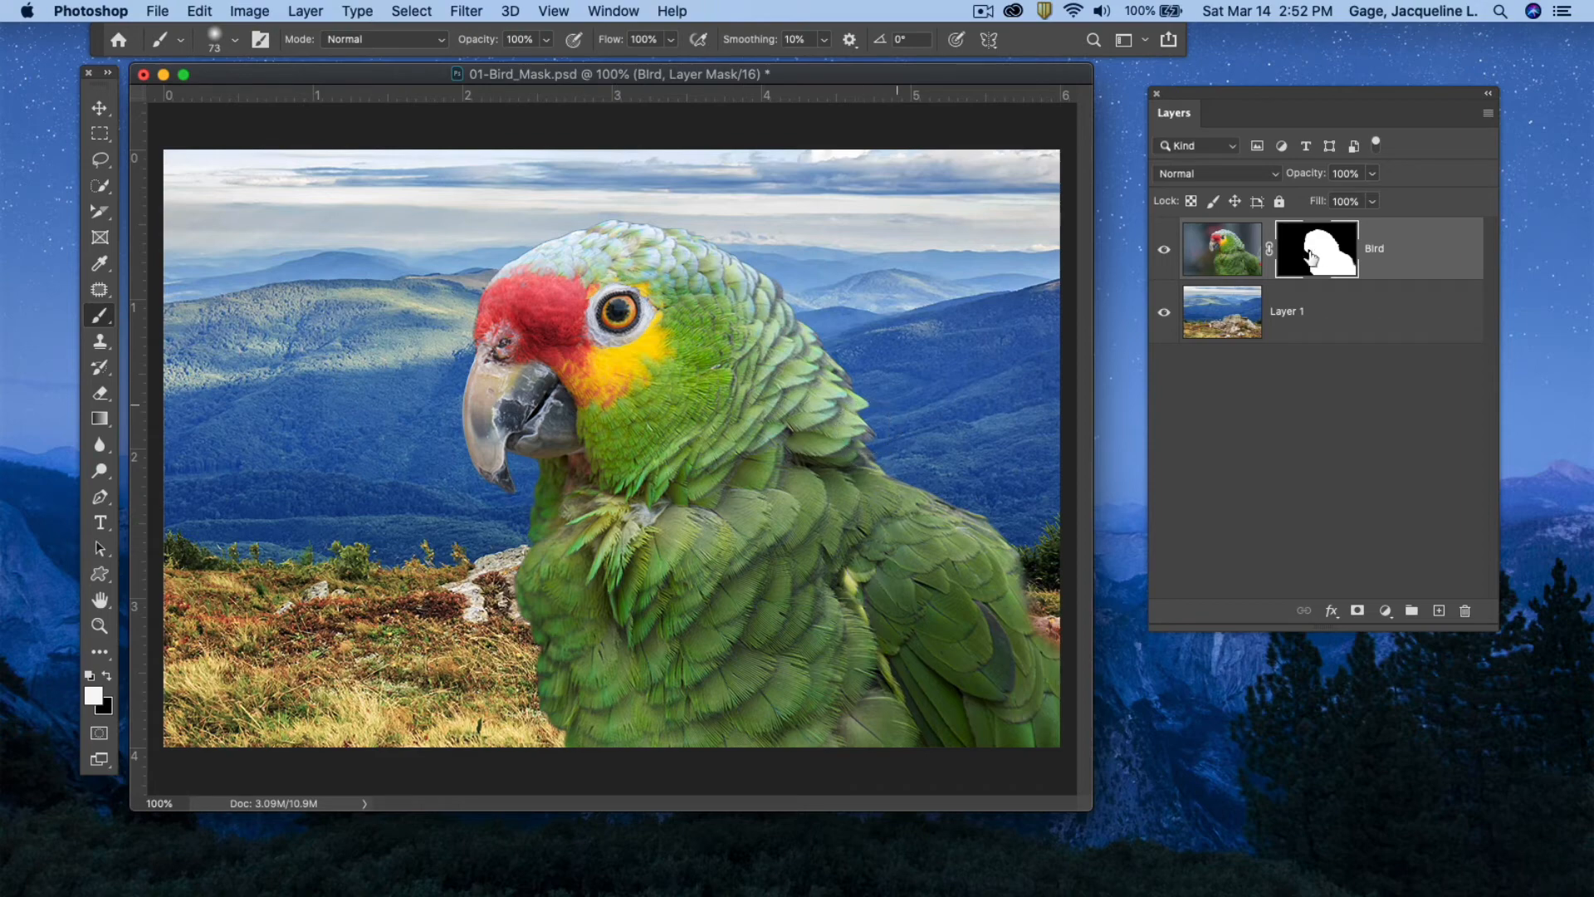
{"action": "left_click_drag", "start_coordinate": [1209, 98], "coordinate": [978, 136]}
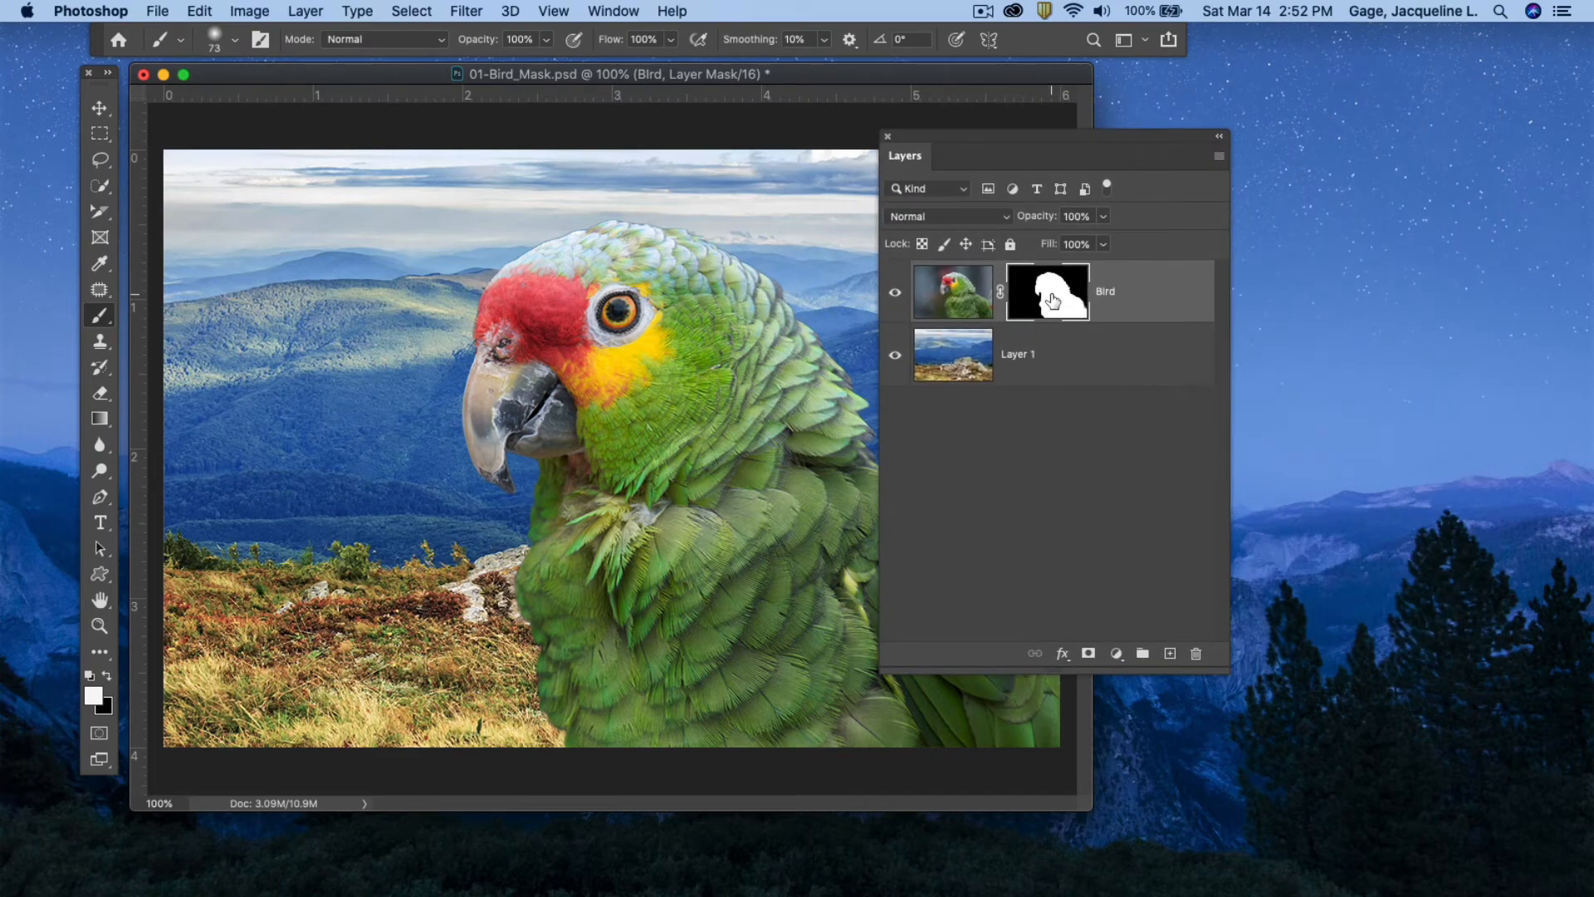
{"action": "left_click_drag", "start_coordinate": [1018, 148], "coordinate": [1161, 127]}
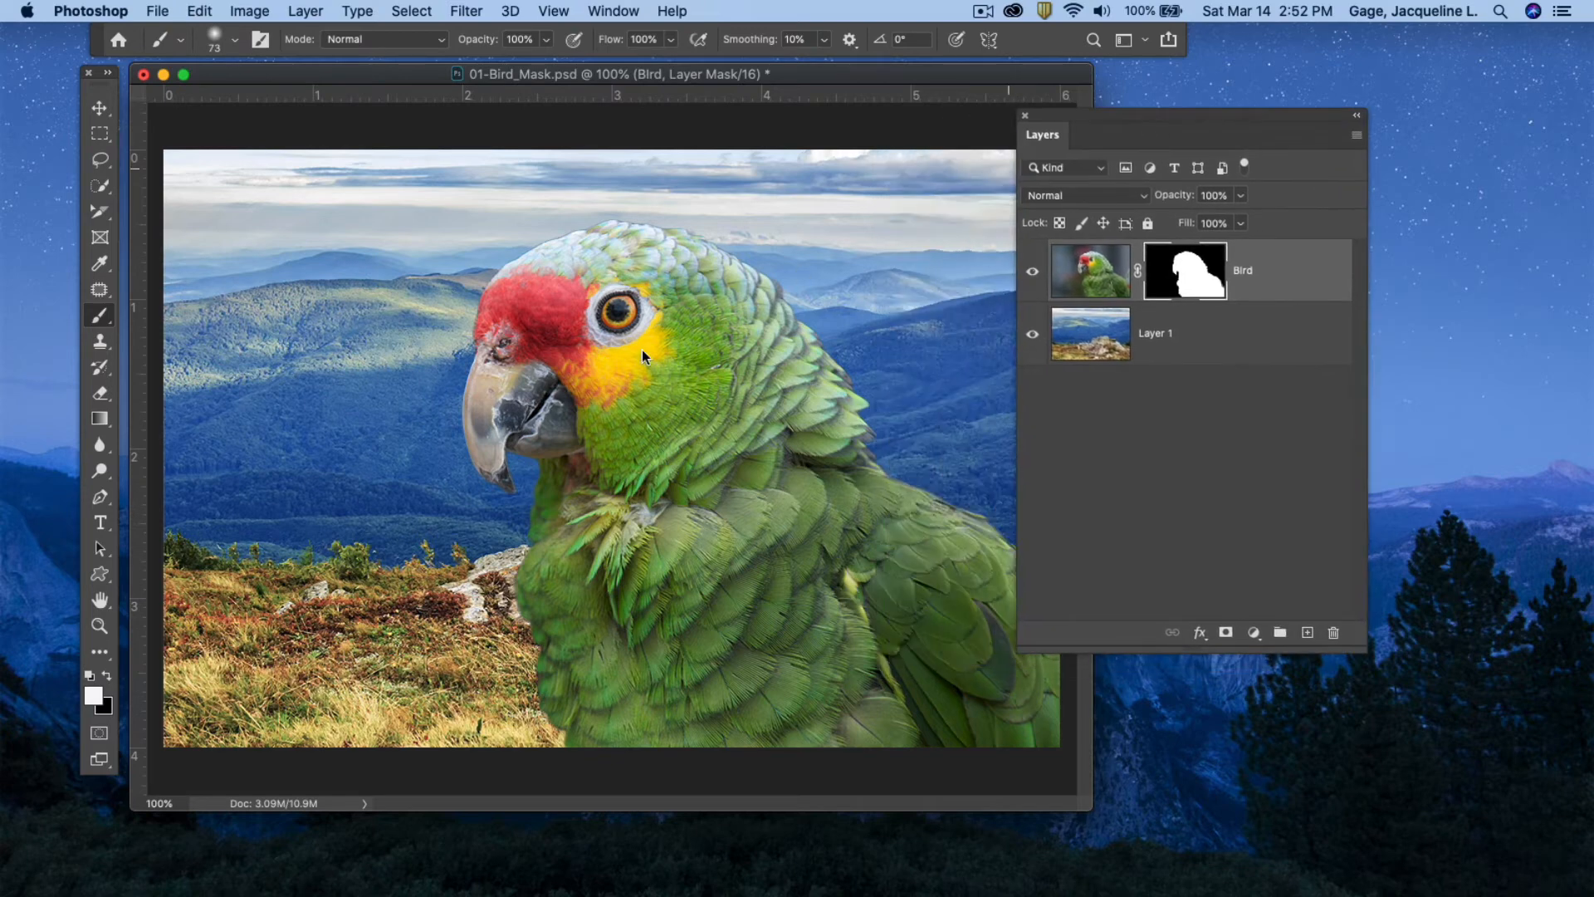
- Set the foreground color to near-black #0a0303 and brush over the parrot's eye on the Bird layer's mask to hide it
{"action": "left_click", "coordinate": [92, 694]}
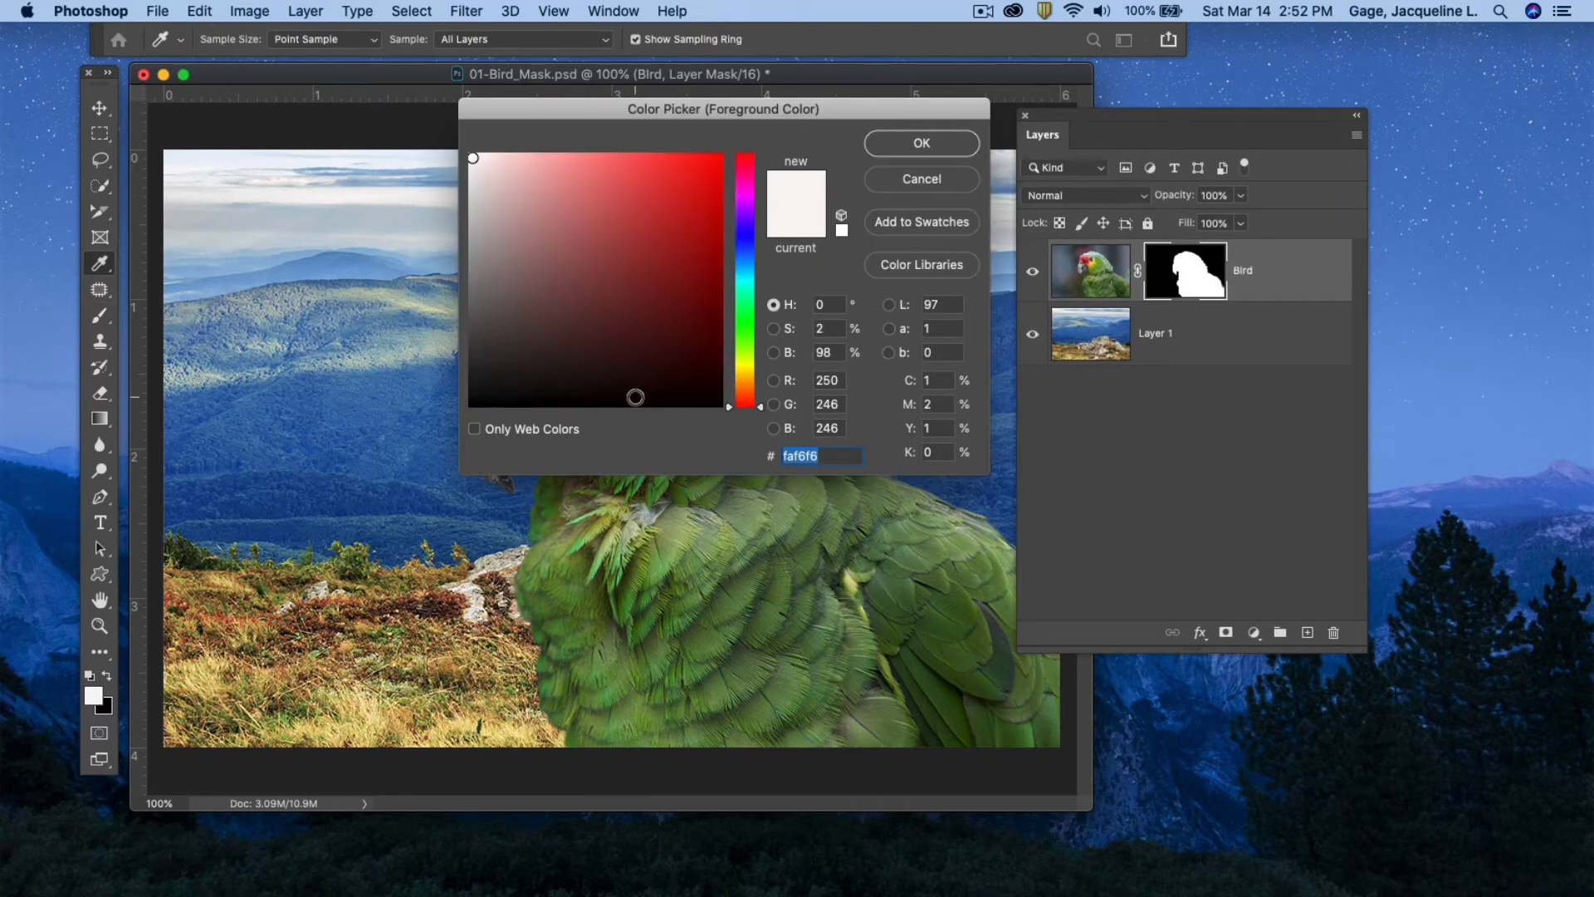
{"action": "left_click", "coordinate": [635, 397]}
{"action": "left_click", "coordinate": [921, 143]}
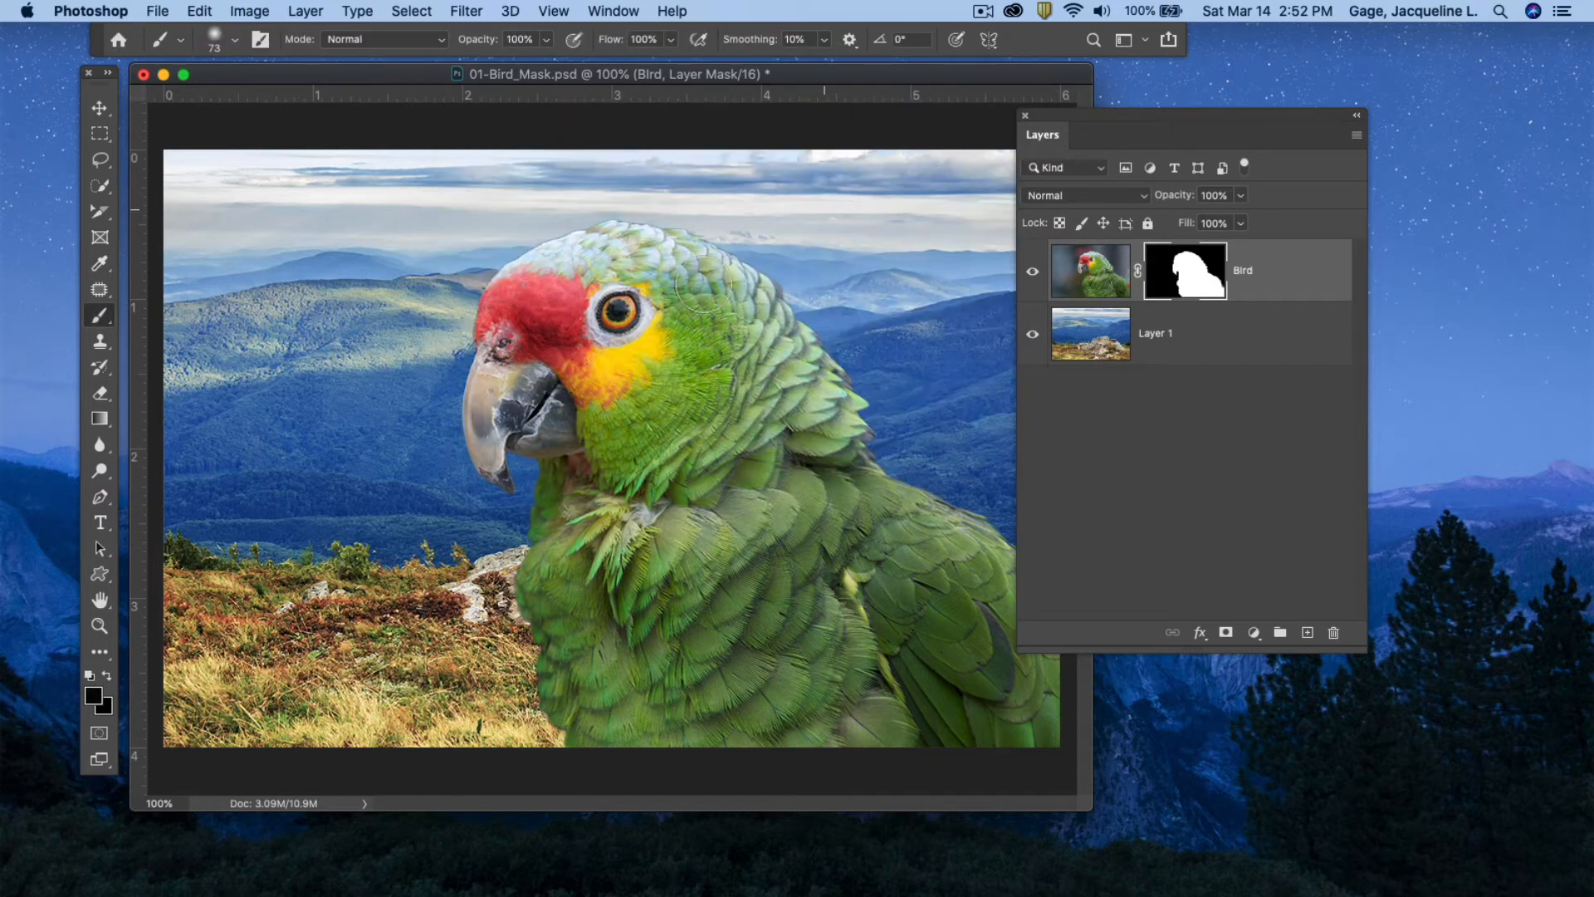
{"action": "left_click", "coordinate": [1087, 274]}
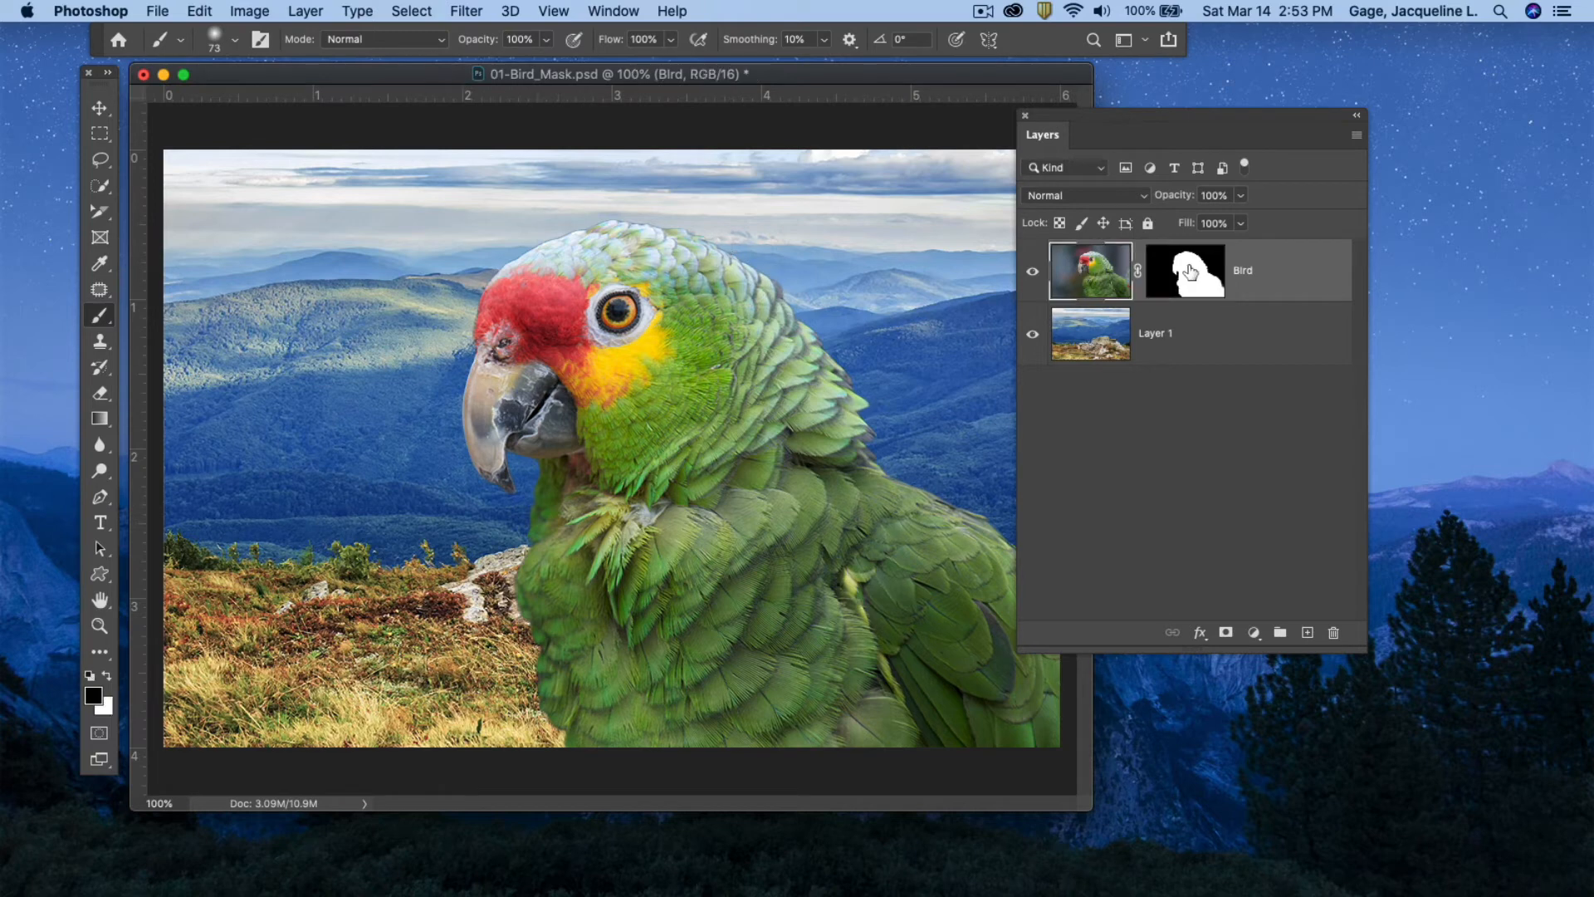
{"action": "left_click", "coordinate": [1190, 272]}
{"action": "left_click", "coordinate": [1094, 273]}
{"action": "left_click", "coordinate": [1201, 273]}
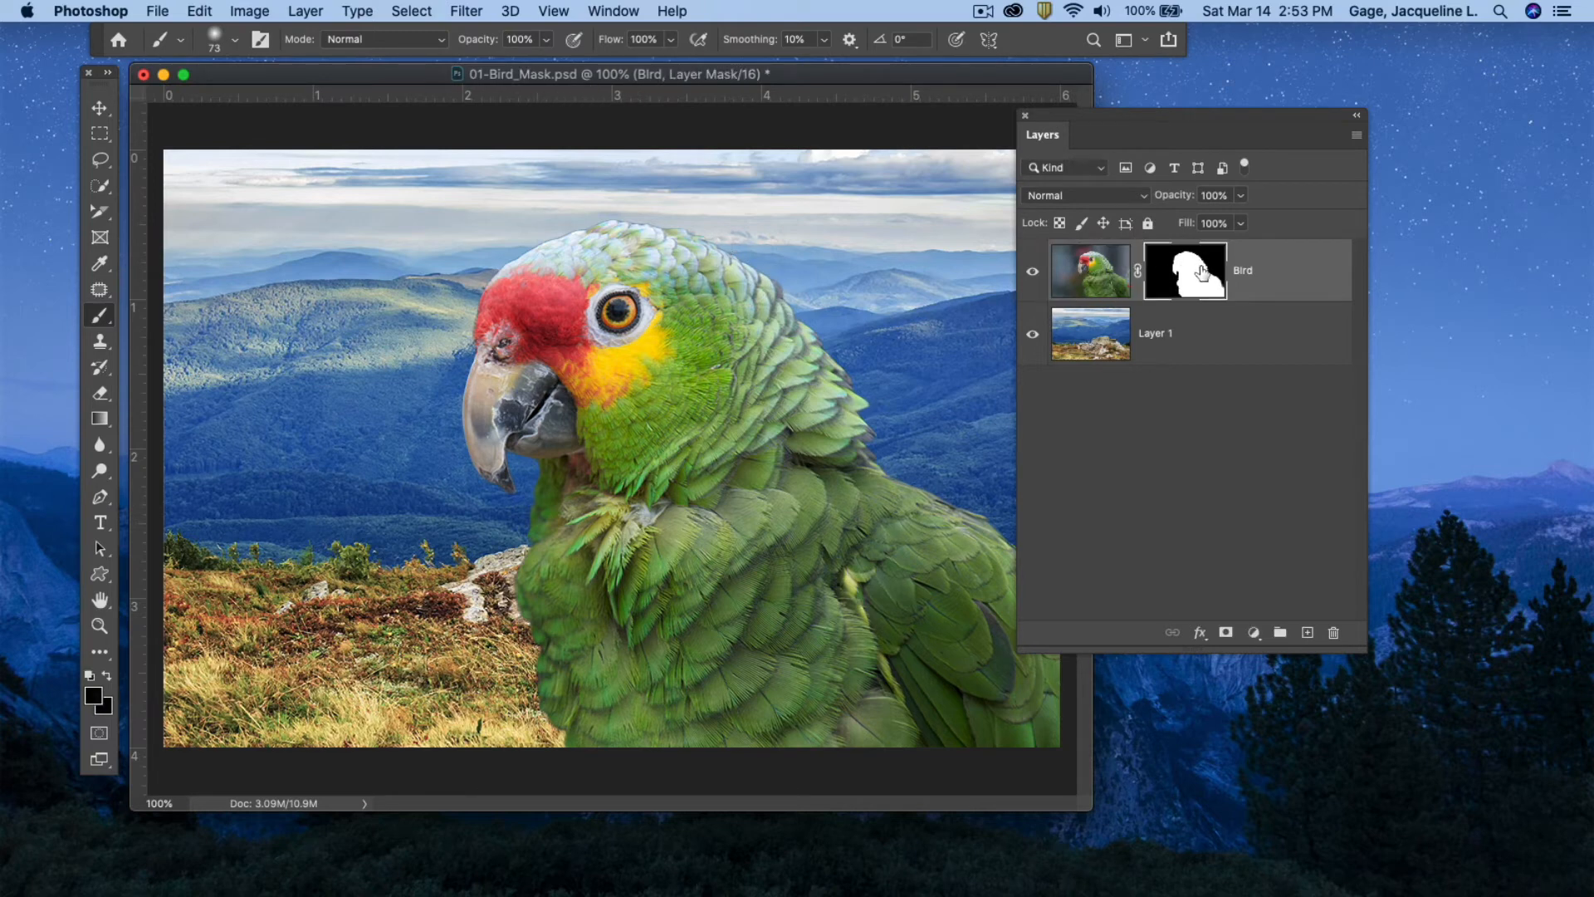
{"action": "left_click_drag", "start_coordinate": [620, 319], "coordinate": [623, 332]}
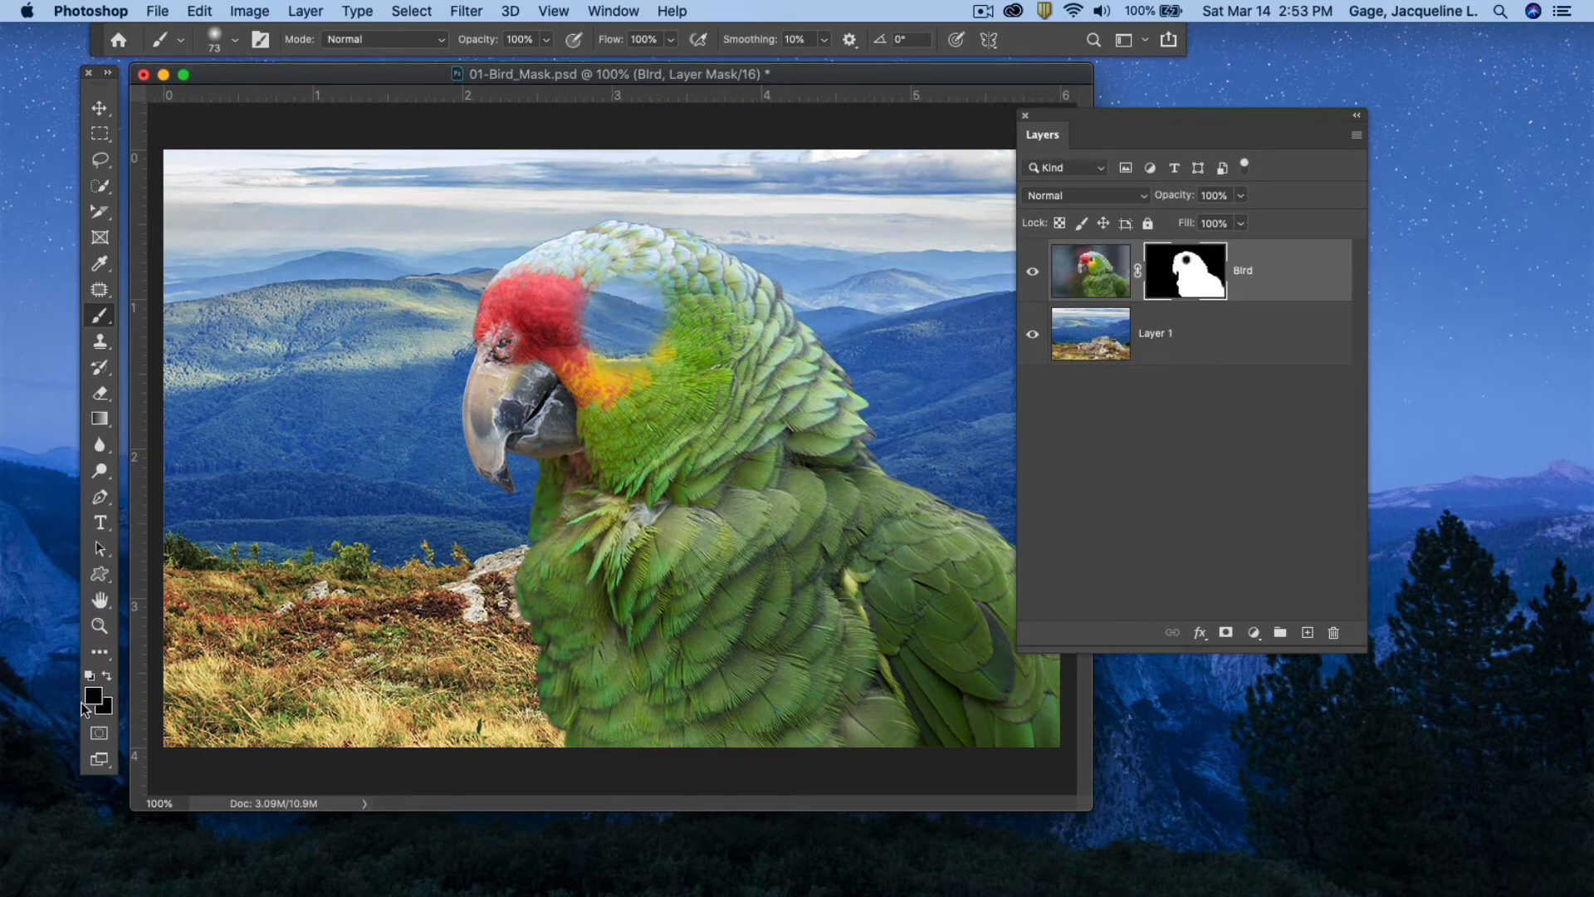
- Set the foreground color to white and brush over the hidden eye area on the Bird layer's mask to restore it
{"action": "left_click", "coordinate": [94, 695]}
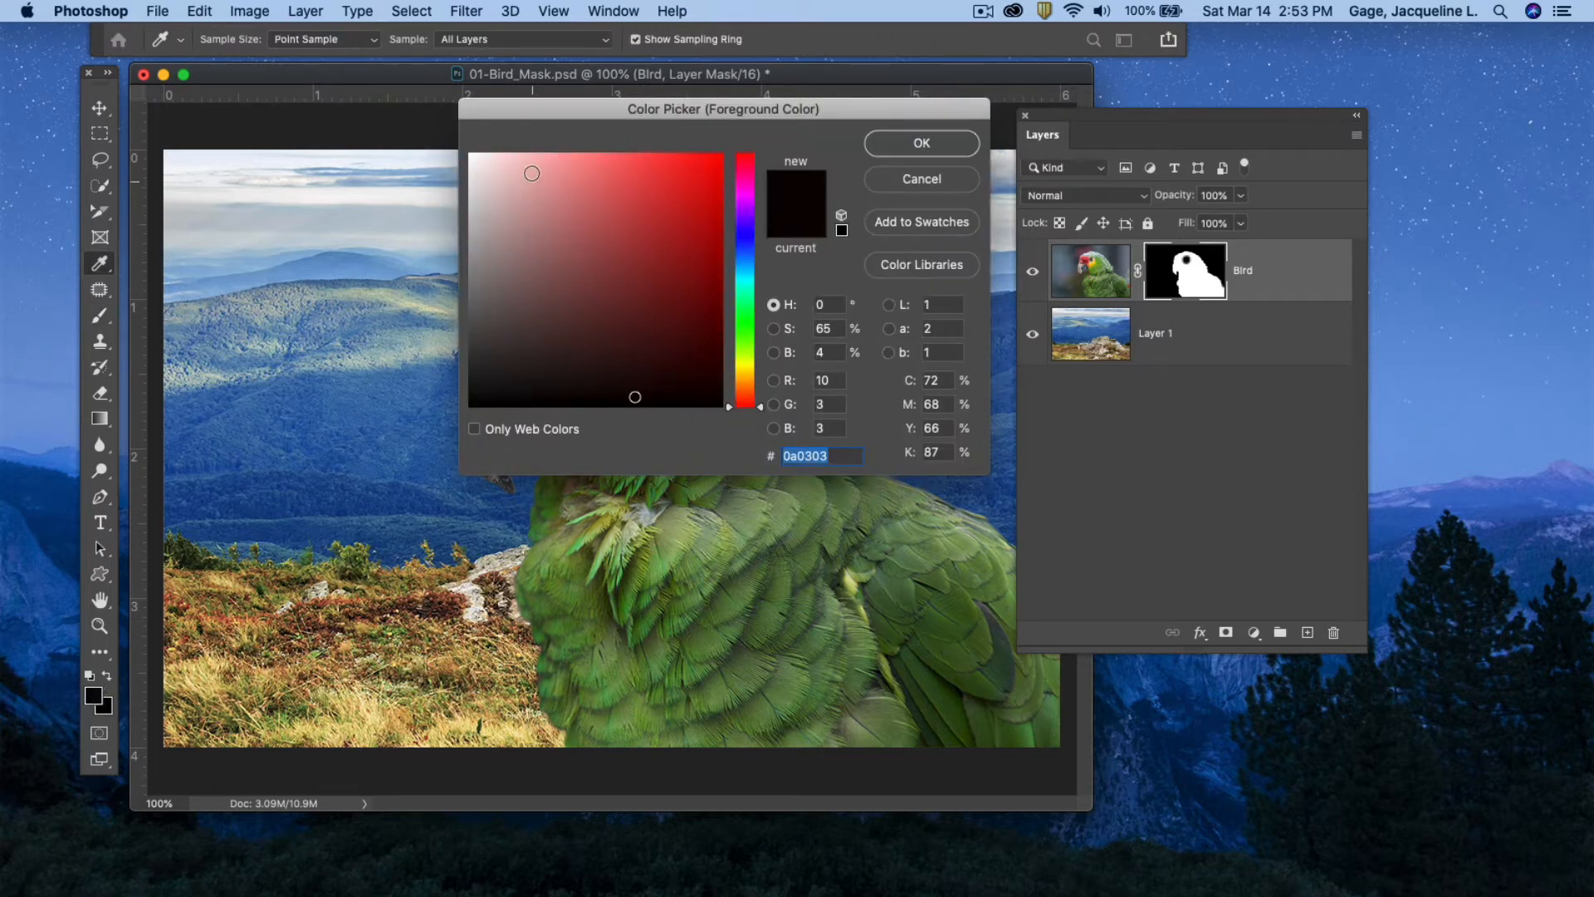
{"action": "left_click", "coordinate": [471, 154]}
{"action": "left_click", "coordinate": [920, 146]}
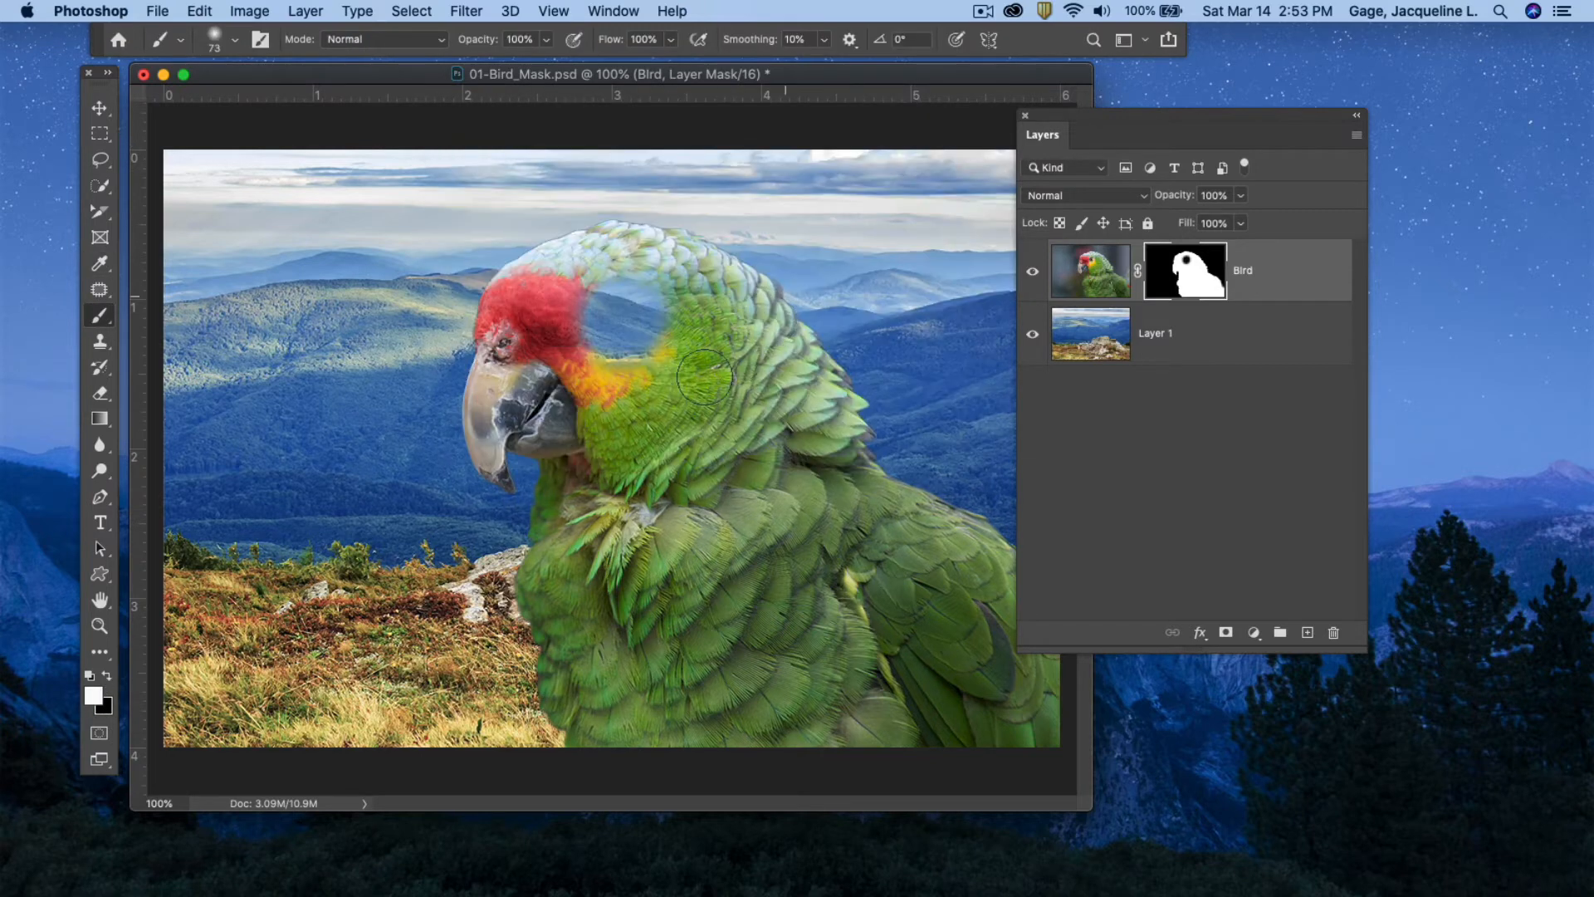
{"action": "left_click_drag", "start_coordinate": [601, 332], "coordinate": [639, 319]}
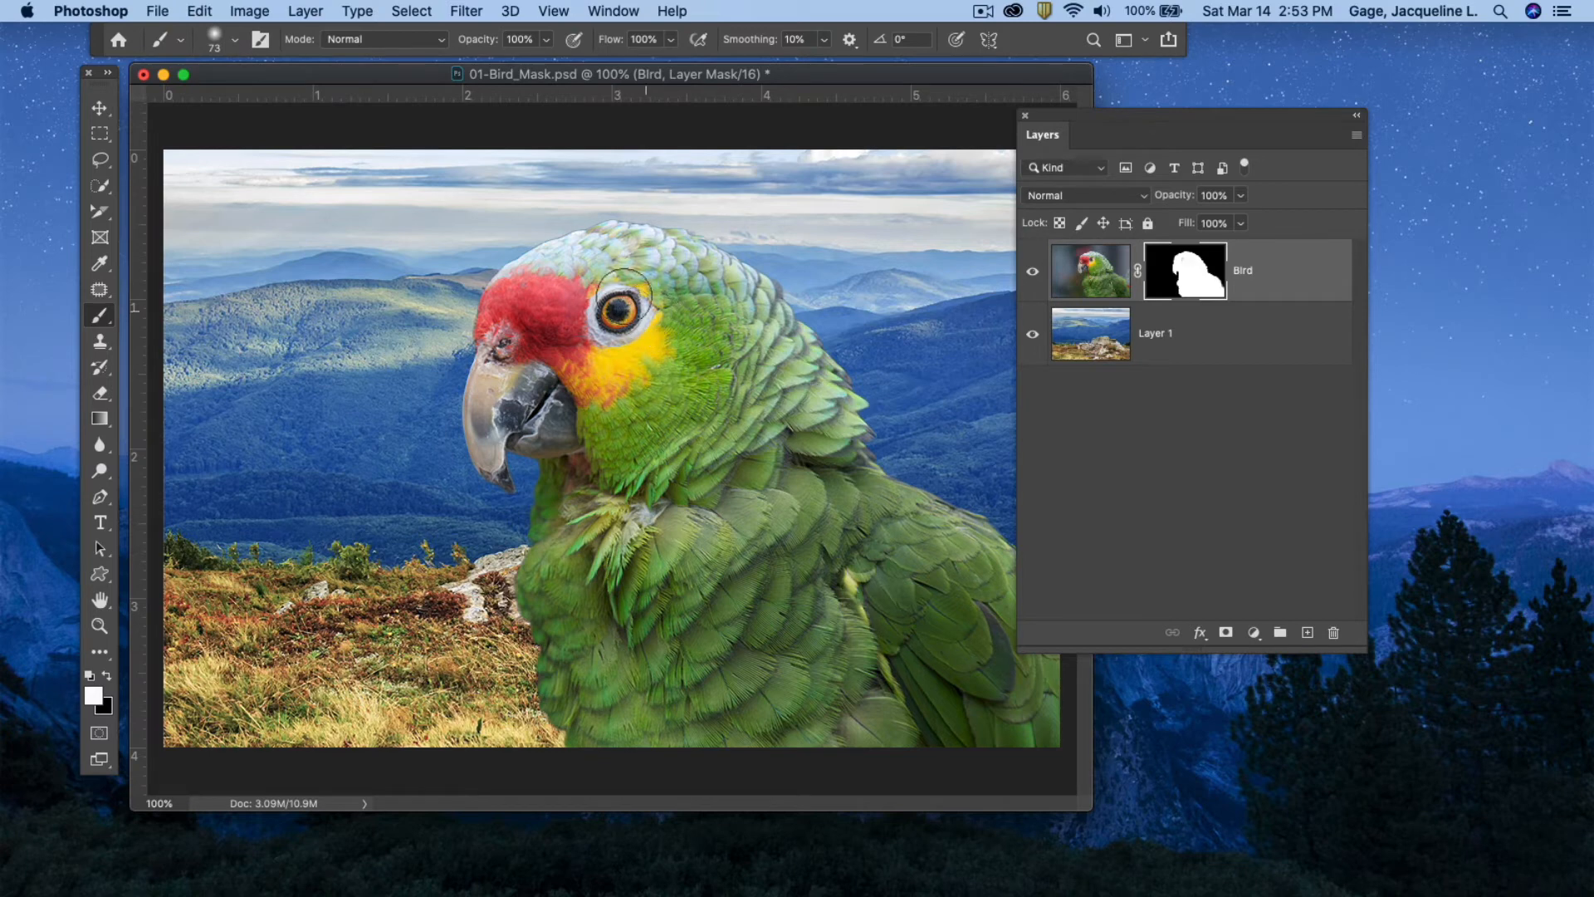
{"action": "left_click", "coordinate": [983, 11]}
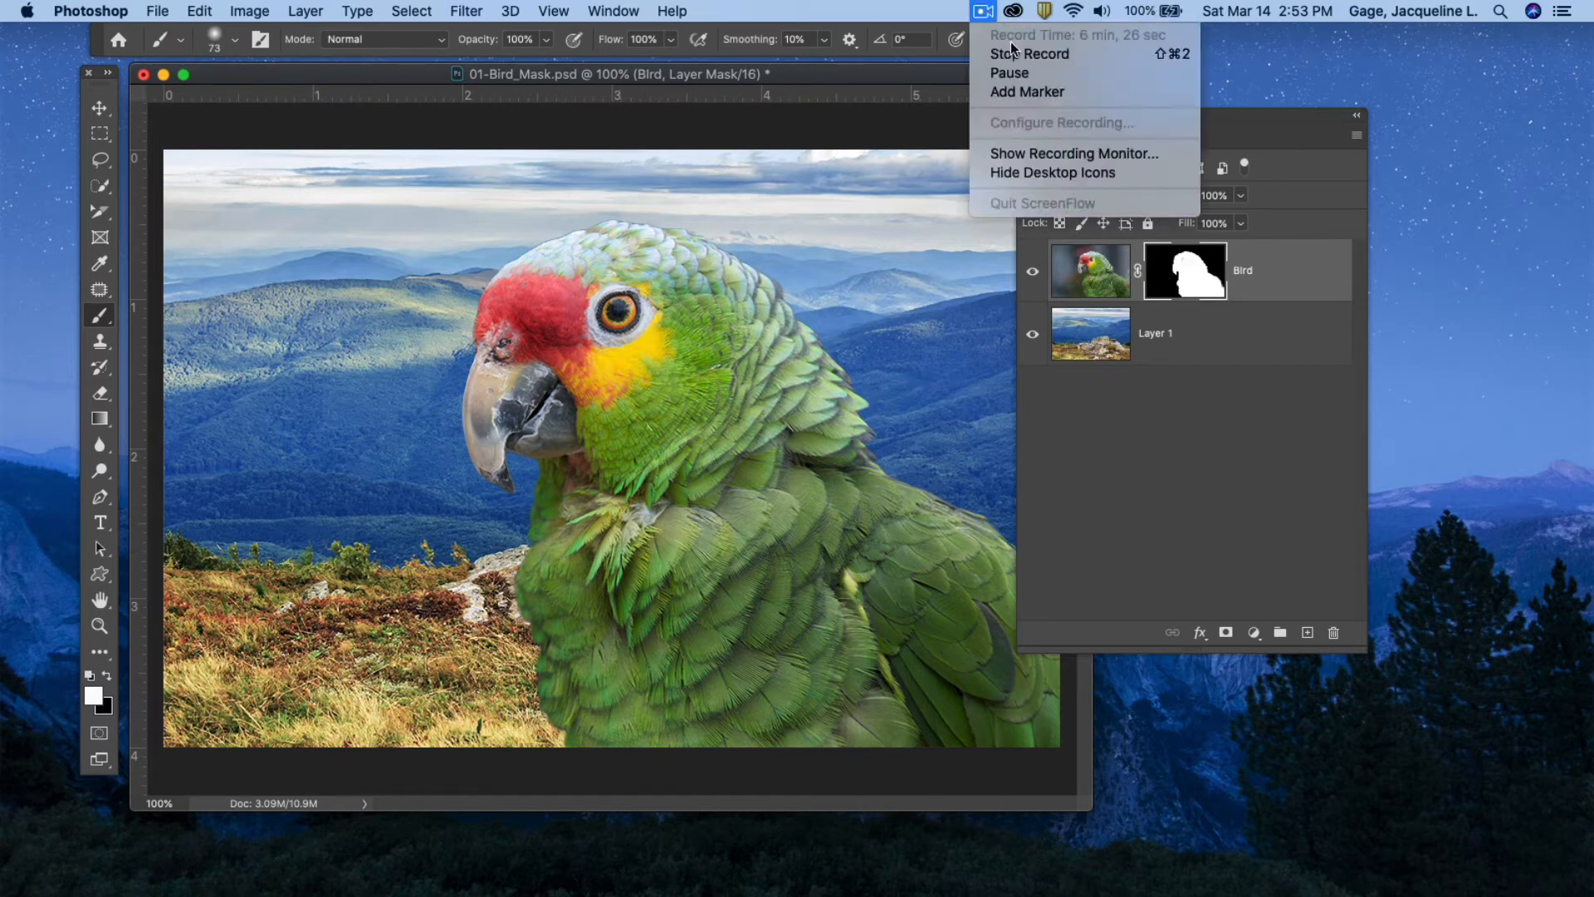
{"action": "left_click", "coordinate": [1021, 73]}
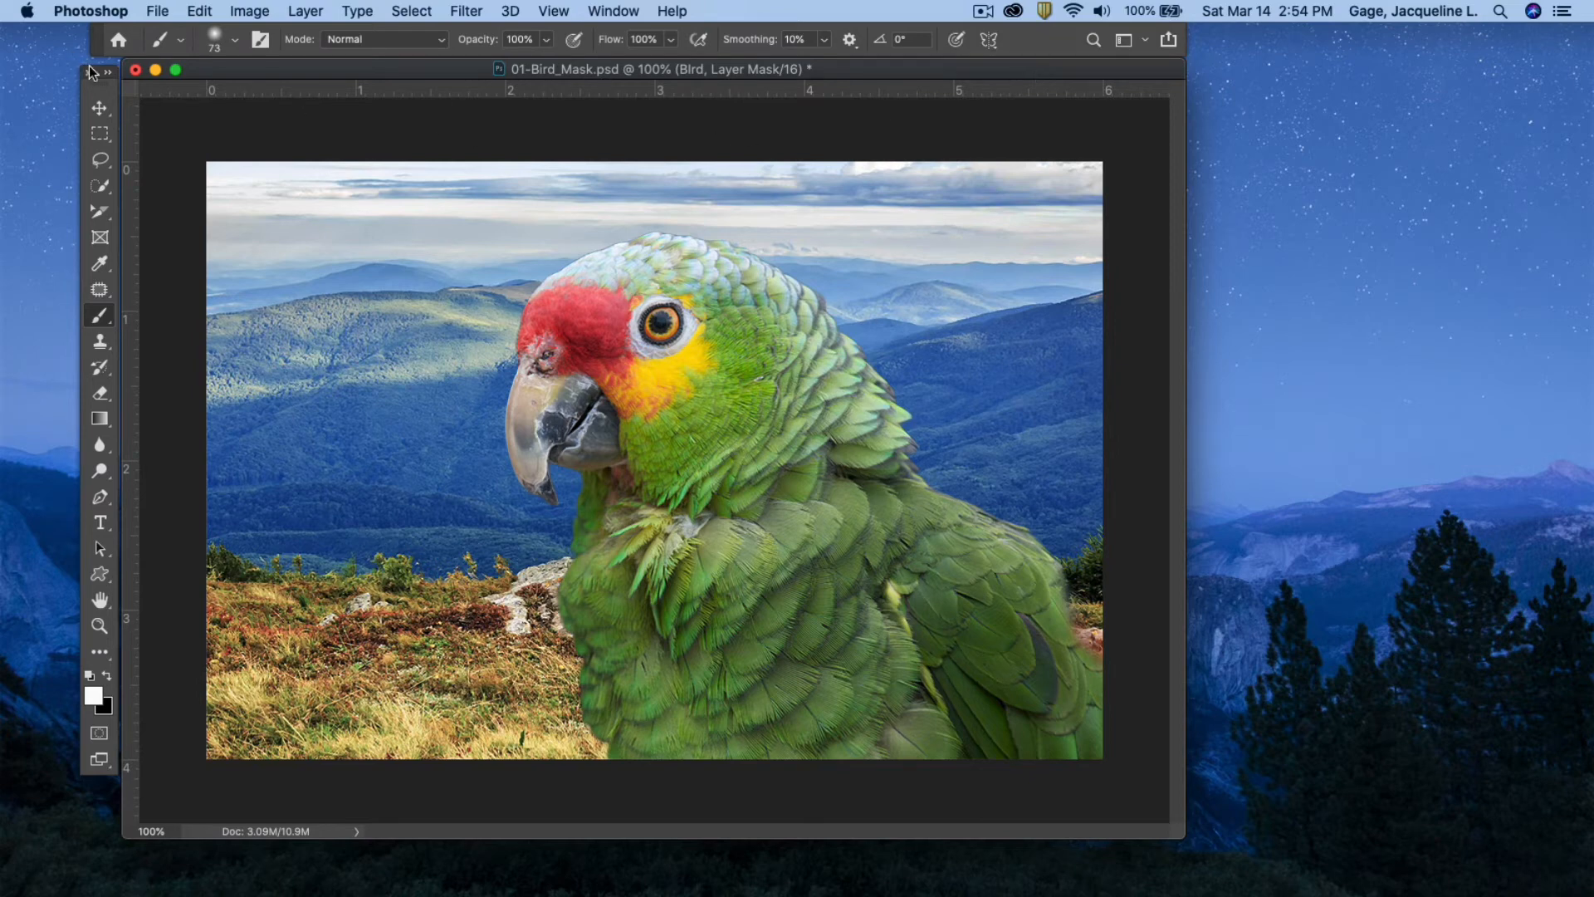
- Close 01-Bird_Mask.psd without saving the changes
{"action": "left_click", "coordinate": [135, 69]}
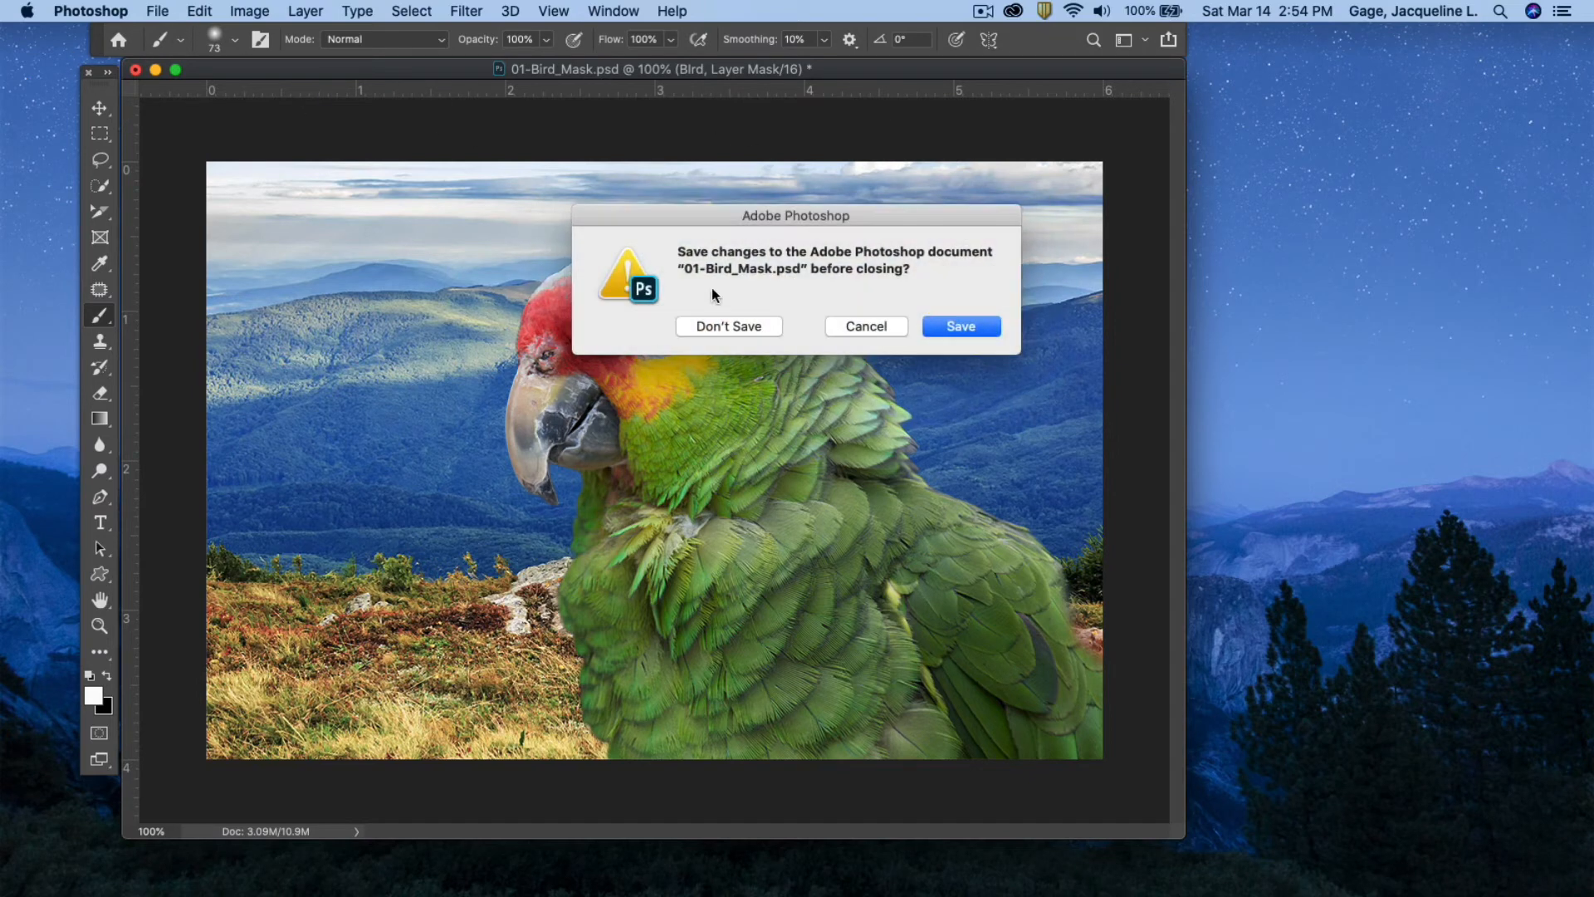
{"action": "left_click", "coordinate": [727, 329]}
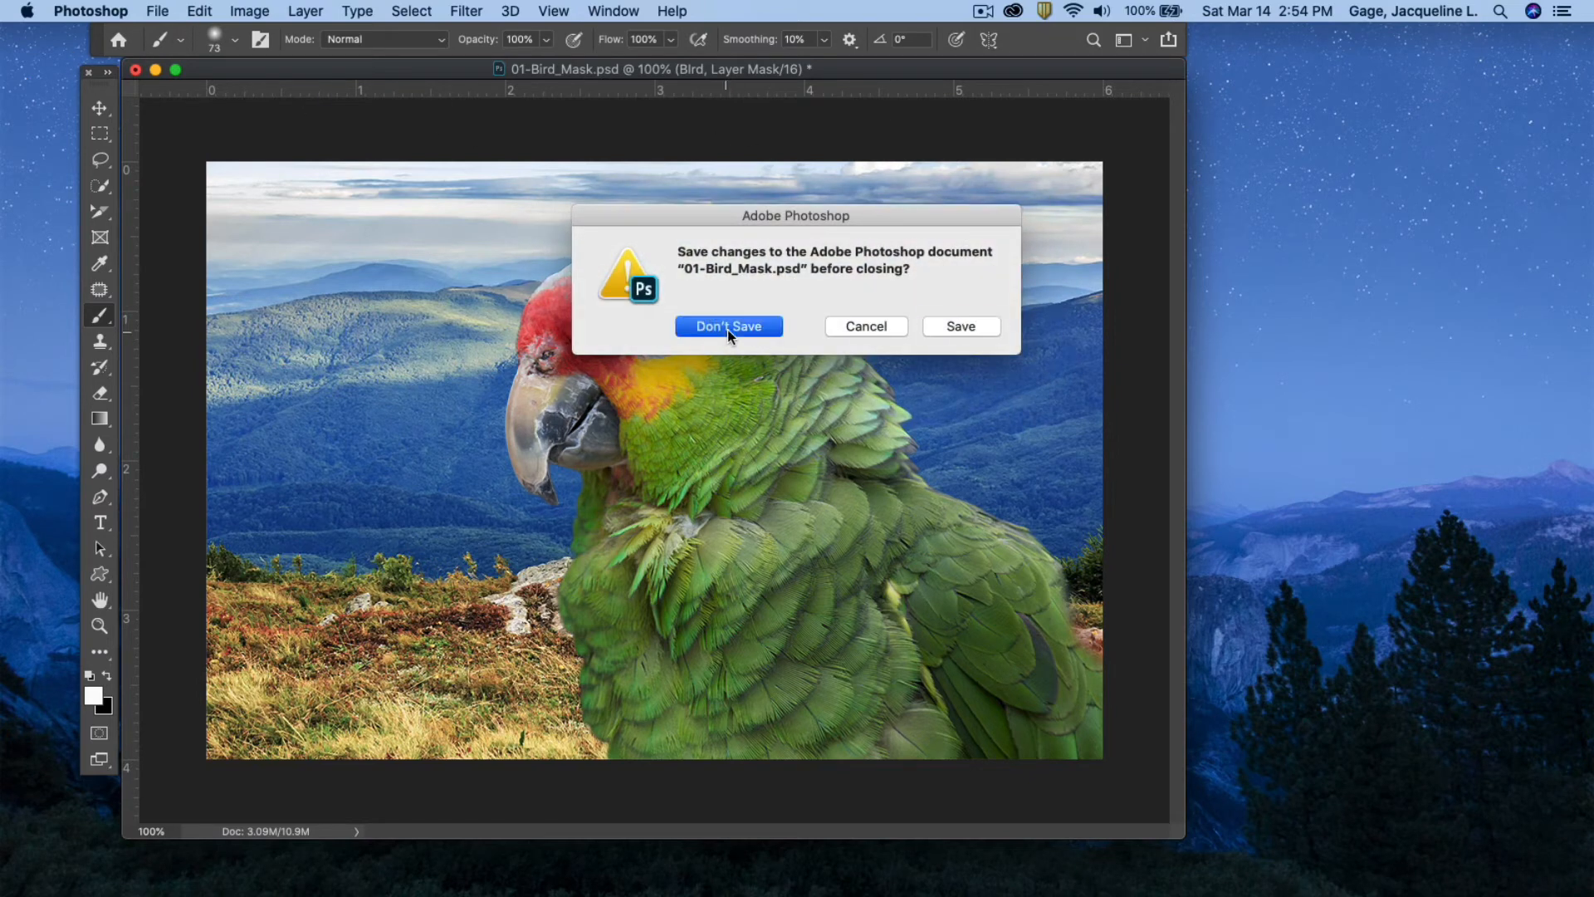
{"action": "left_click", "coordinate": [168, 69]}
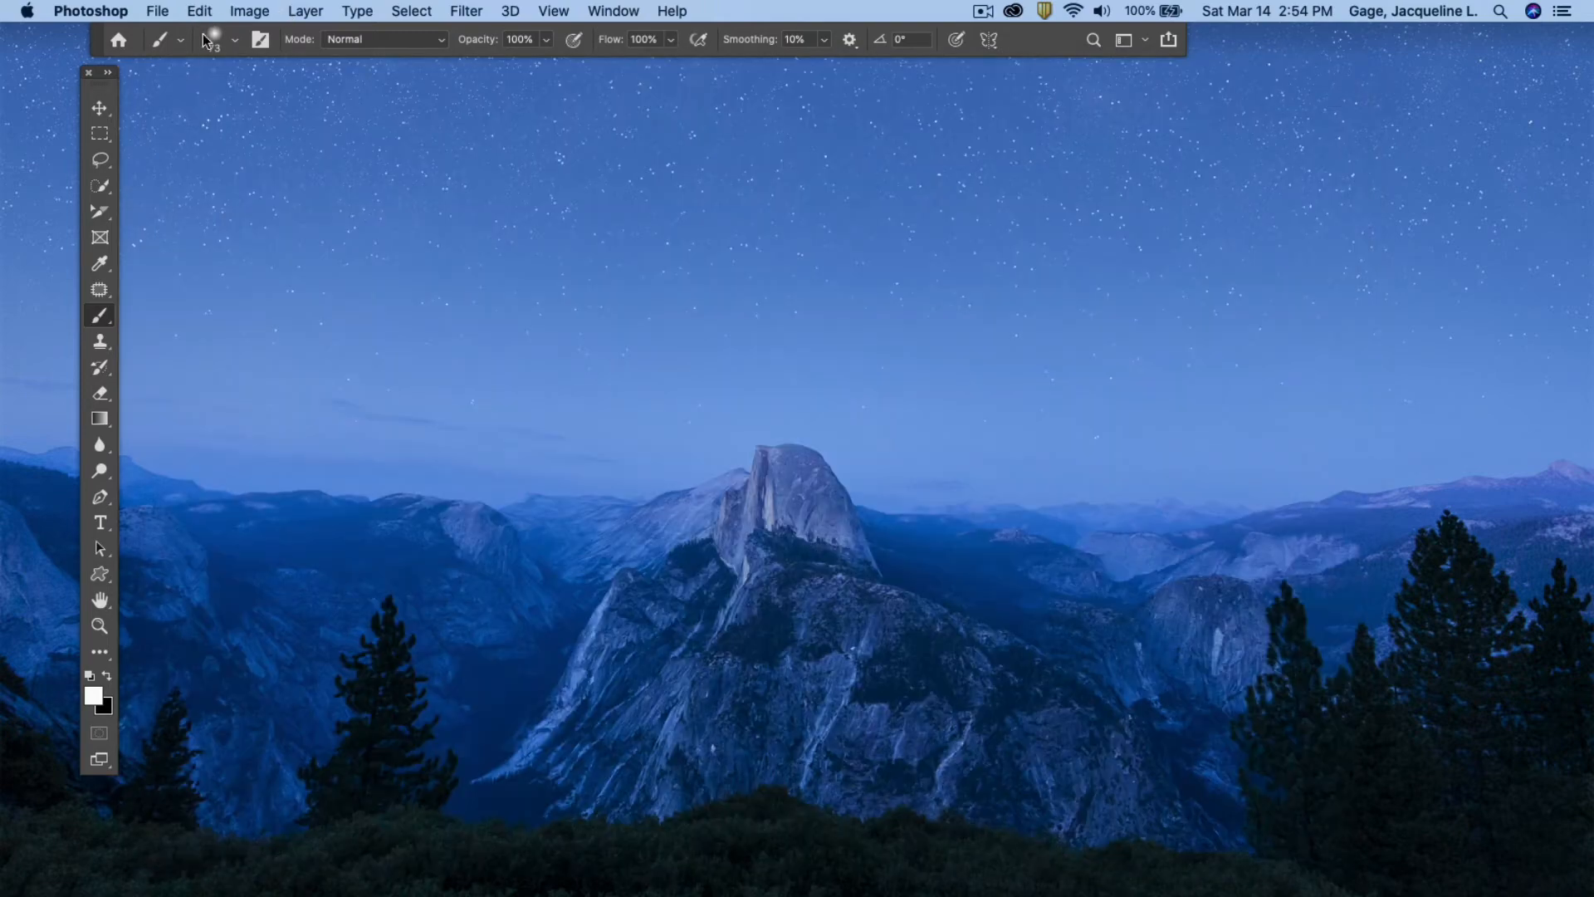
- Open 02-Cactus.tif from the Masking Photoshop class folder
{"action": "left_click", "coordinate": [157, 10]}
{"action": "left_click", "coordinate": [181, 55]}
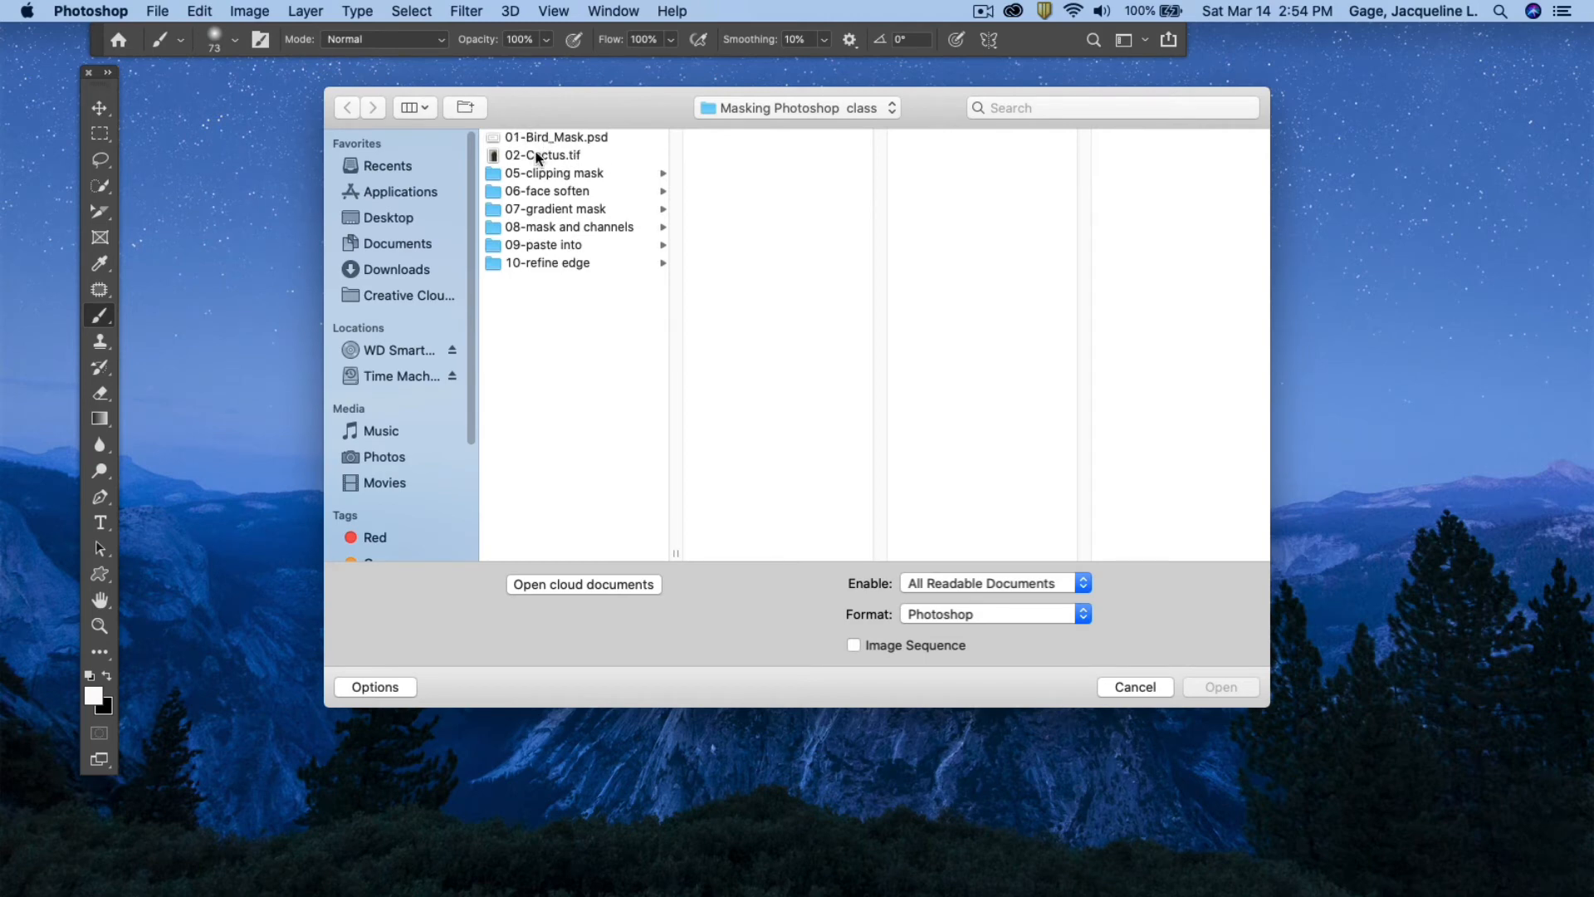
{"action": "left_click", "coordinate": [532, 157]}
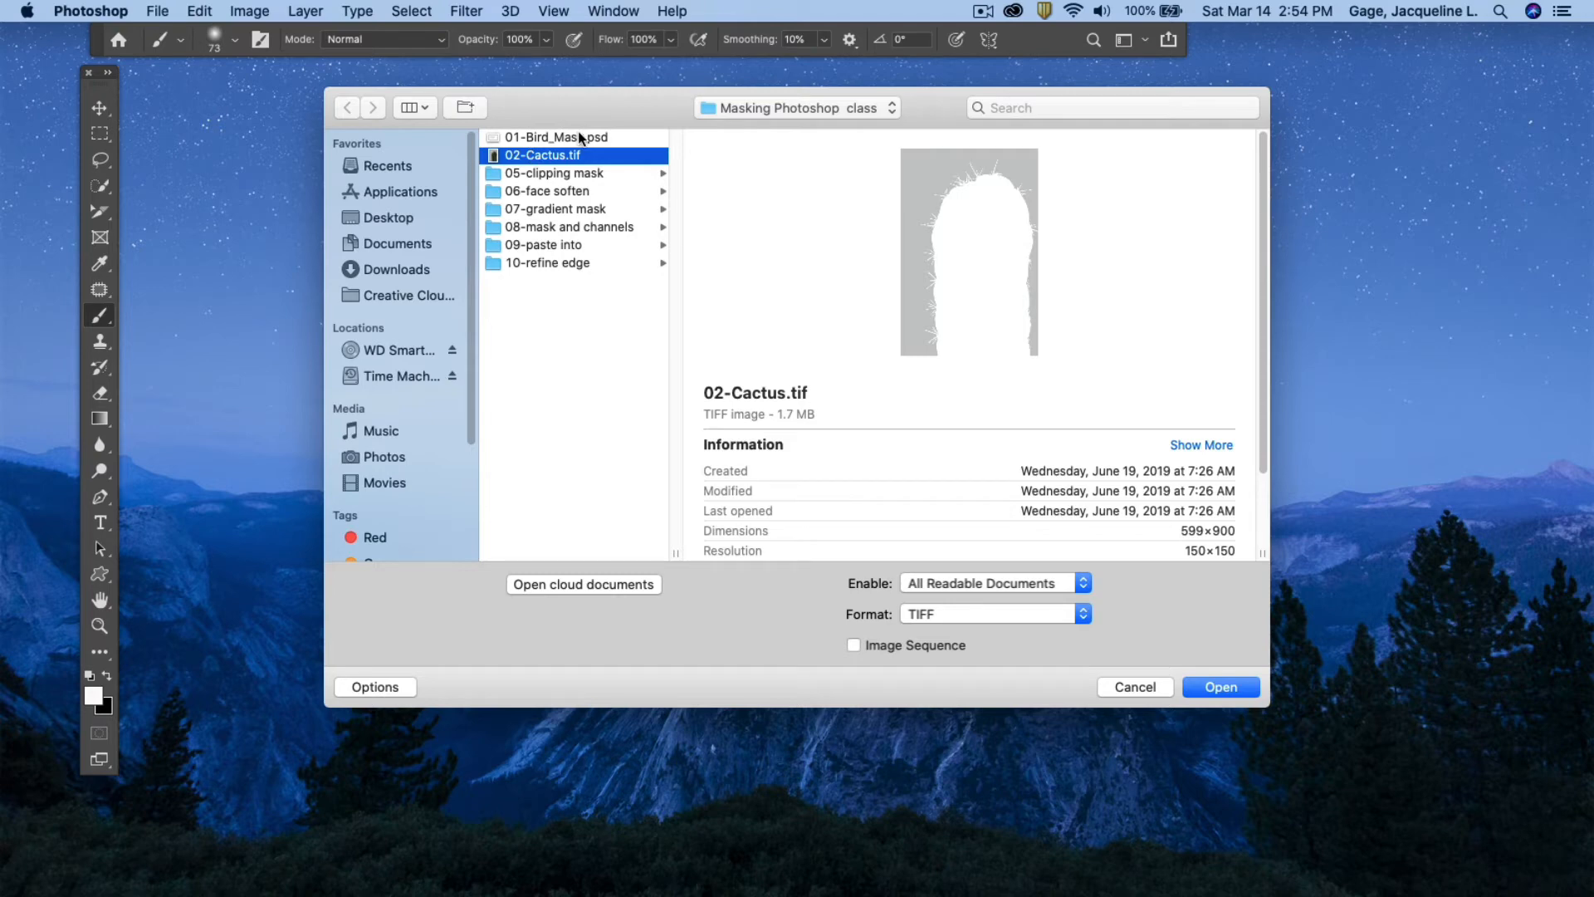
{"action": "left_click_drag", "start_coordinate": [618, 103], "coordinate": [452, 107]}
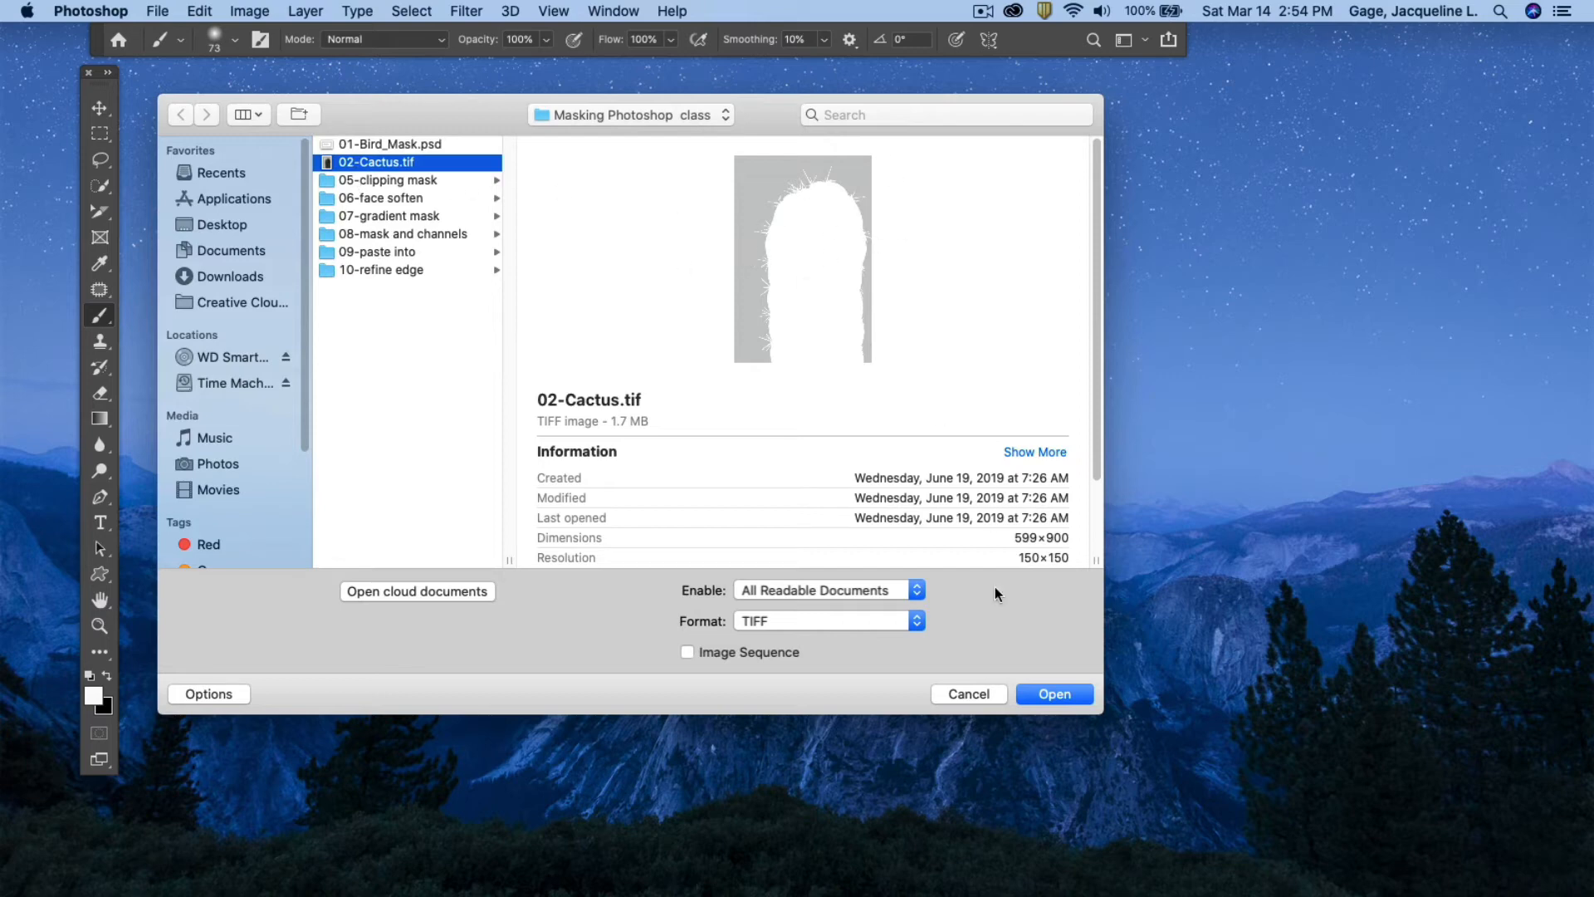
{"action": "left_click", "coordinate": [1054, 694]}
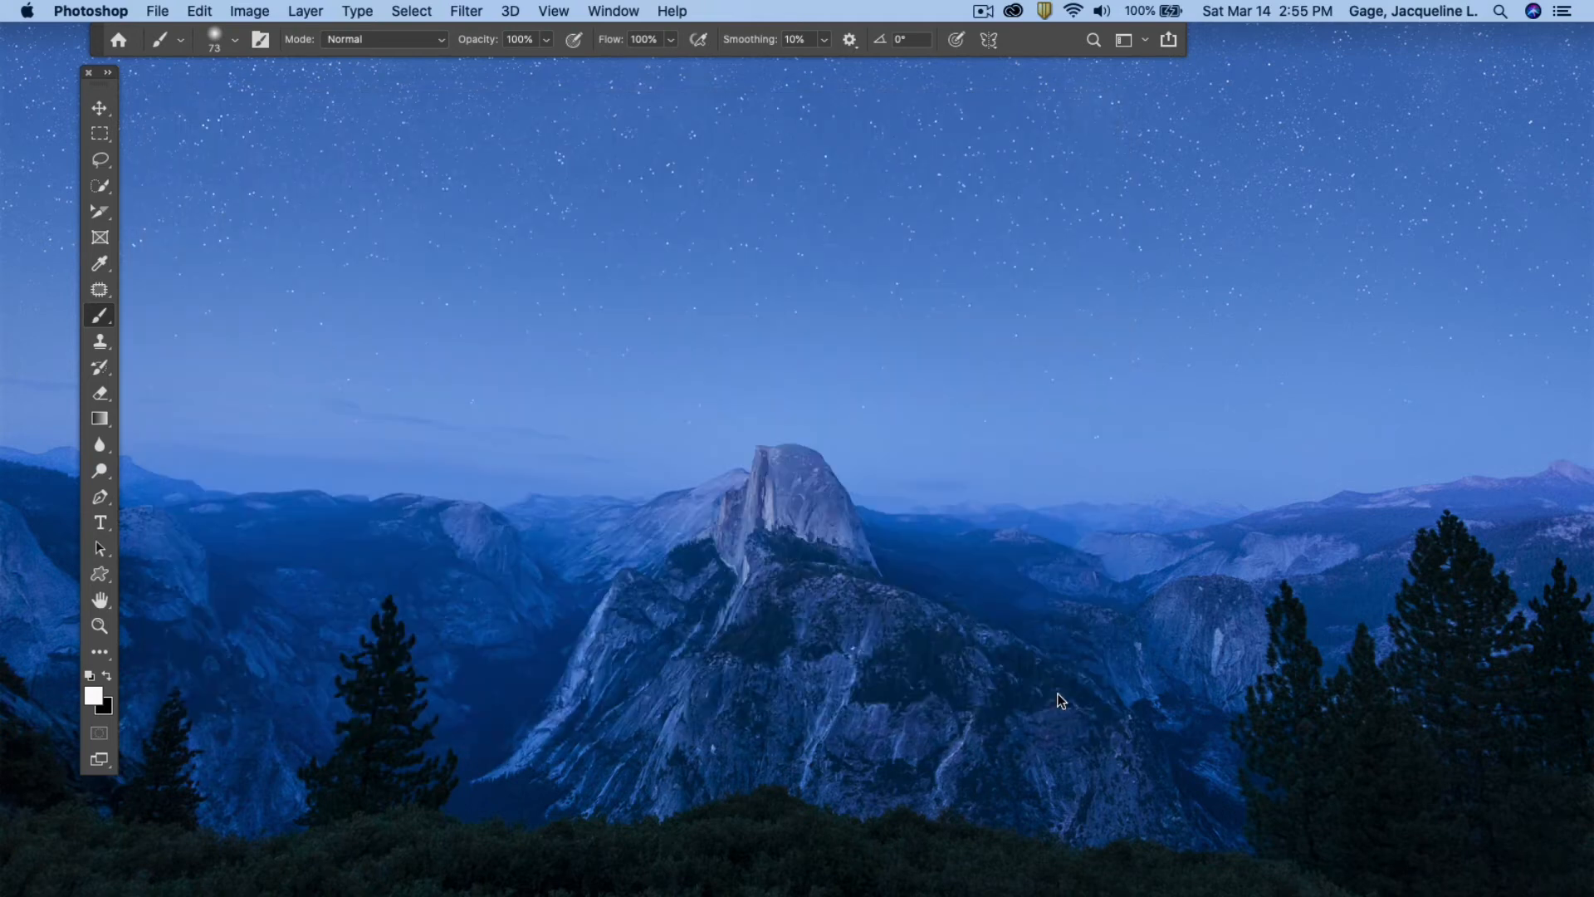
- Reposition the 02-Cactus.tif document window and enlarge it so the whole cactus image has space around it
{"action": "left_click", "coordinate": [150, 13]}
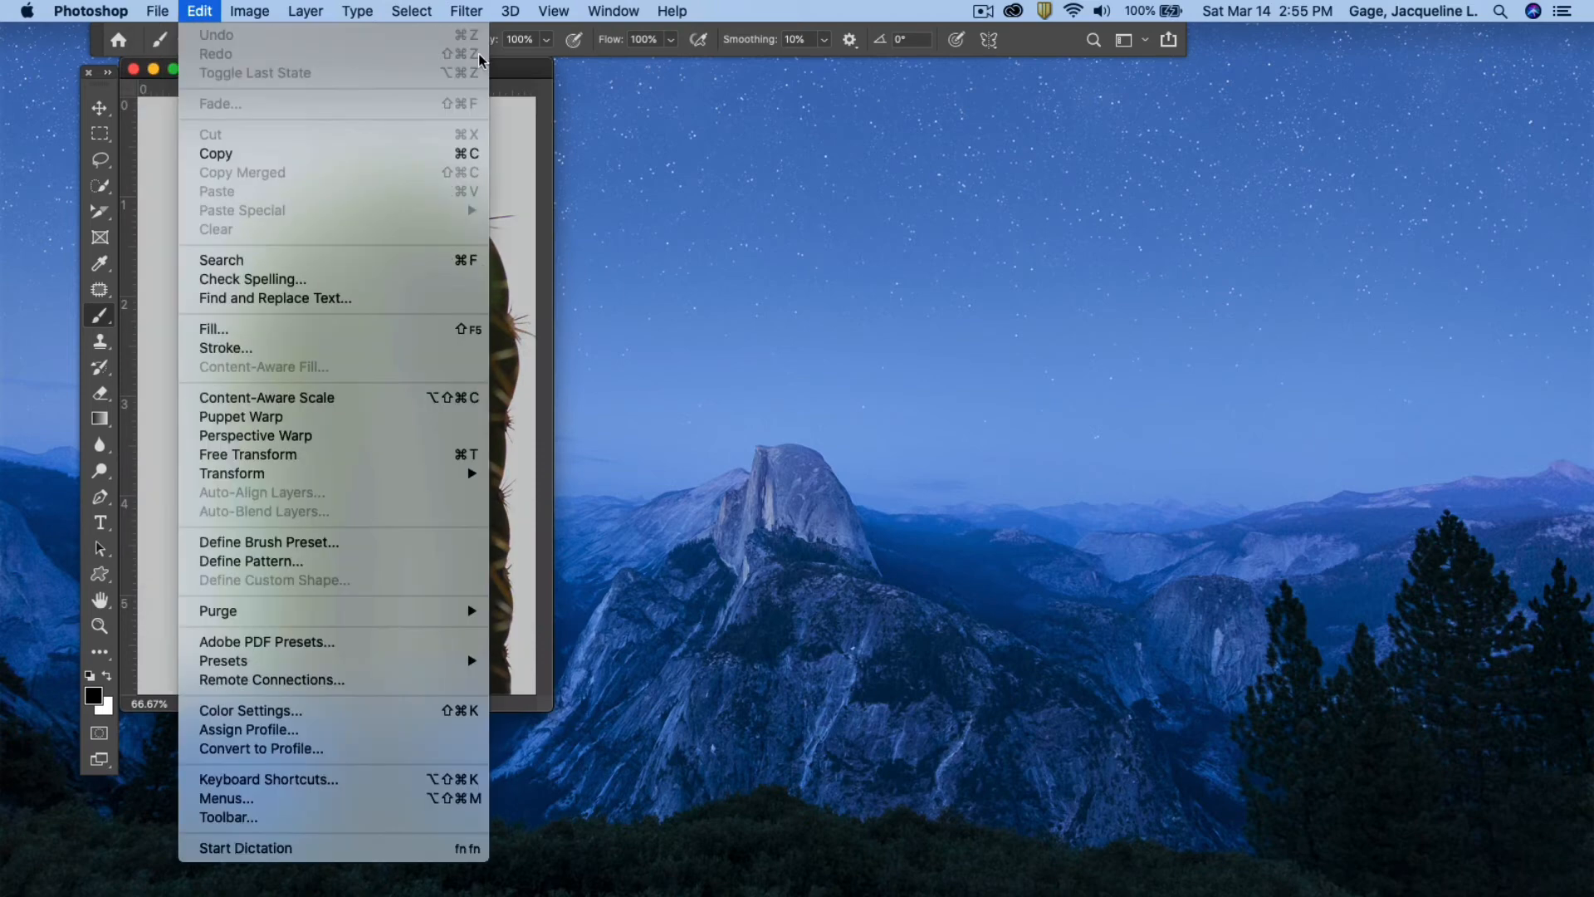
{"action": "left_click", "coordinate": [509, 61]}
{"action": "left_click_drag", "start_coordinate": [509, 66], "coordinate": [550, 60]}
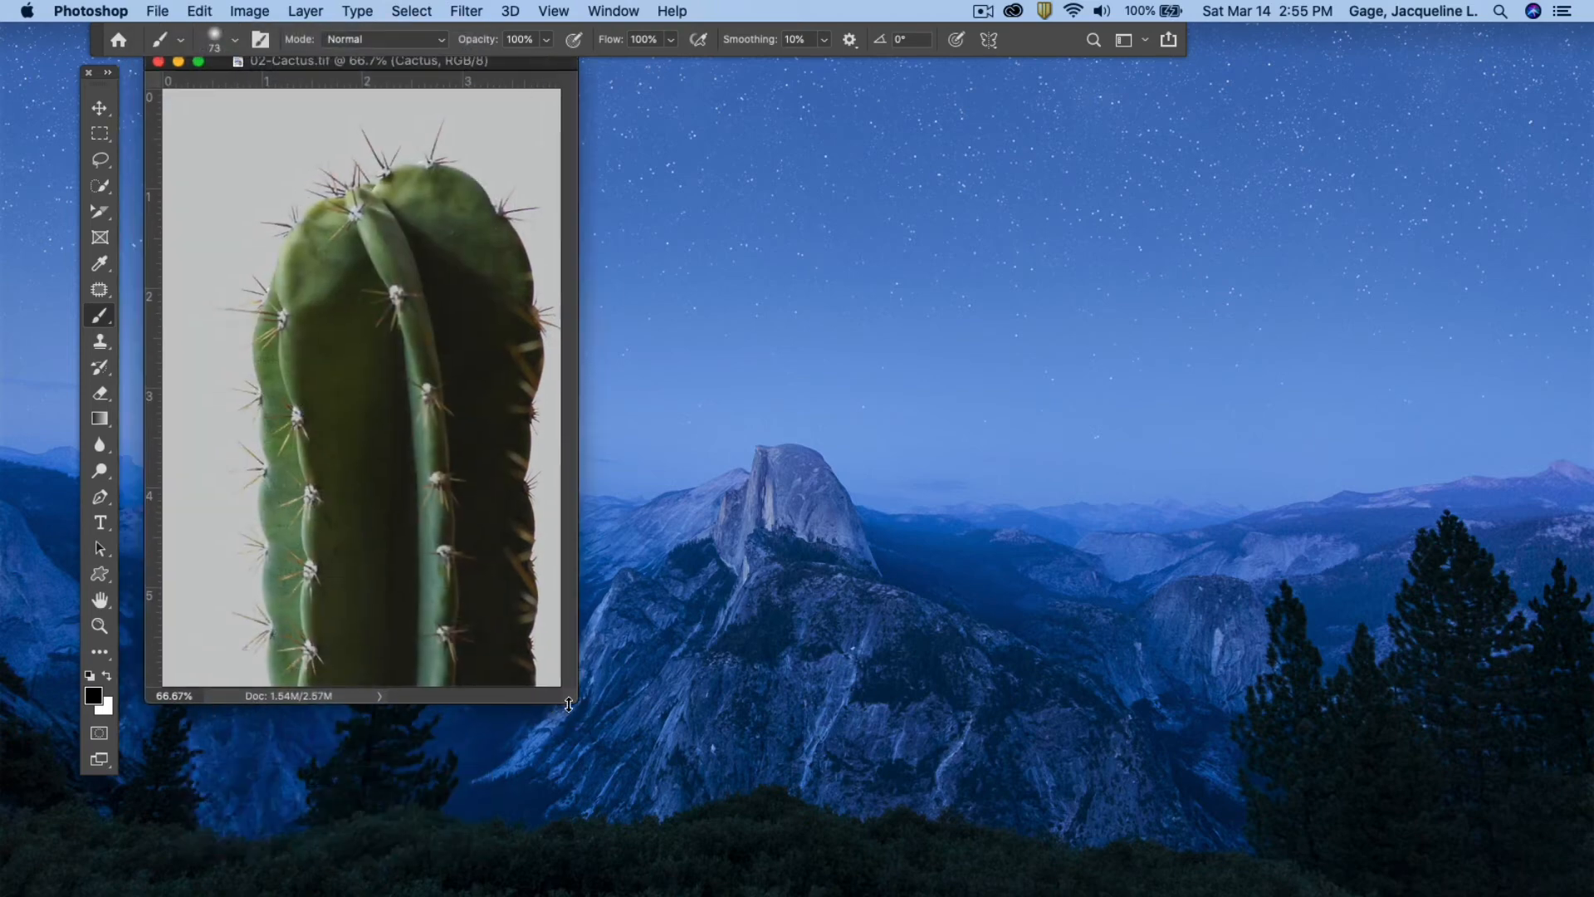
{"action": "left_click_drag", "start_coordinate": [630, 711], "coordinate": [822, 830]}
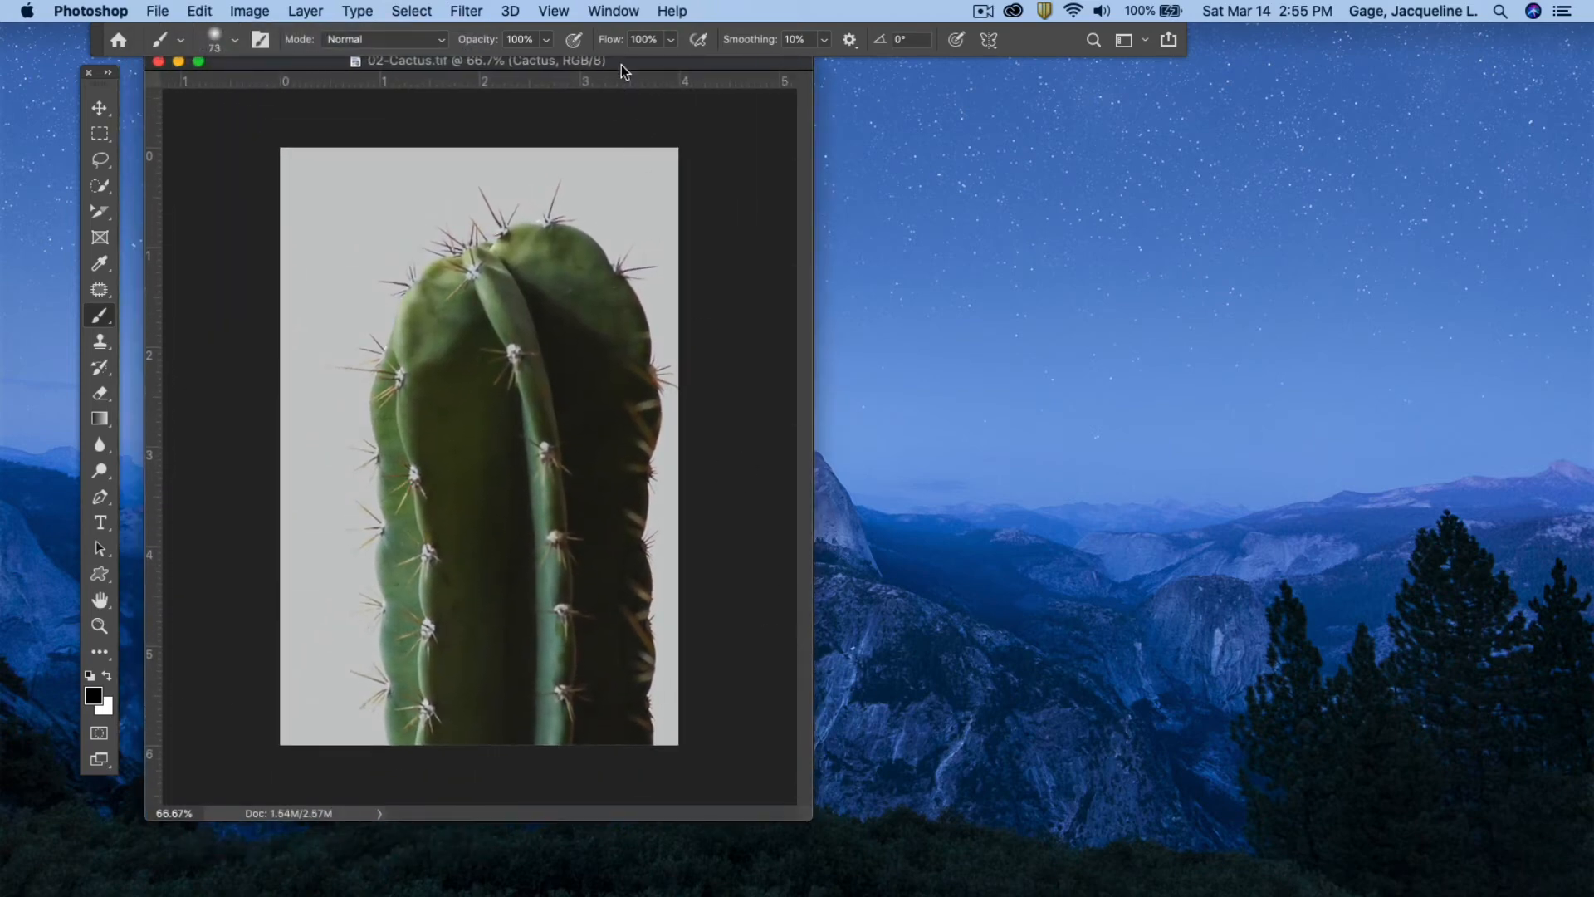
- Show the Layers panel and place it directly beside the cactus document window
{"action": "left_click", "coordinate": [612, 10]}
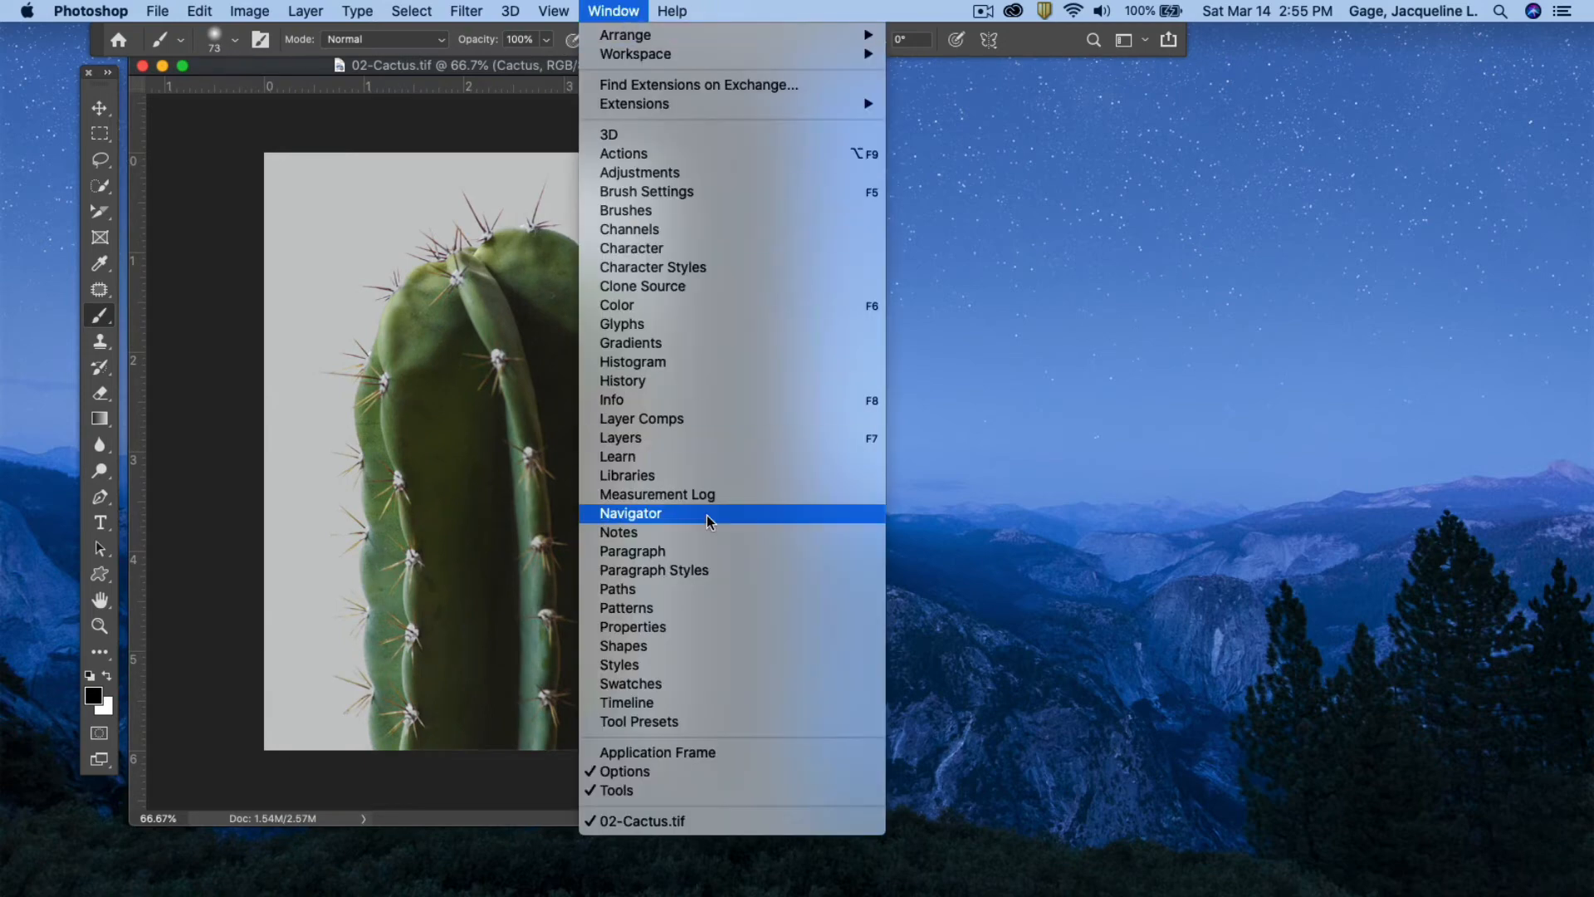
{"action": "left_click", "coordinate": [664, 442]}
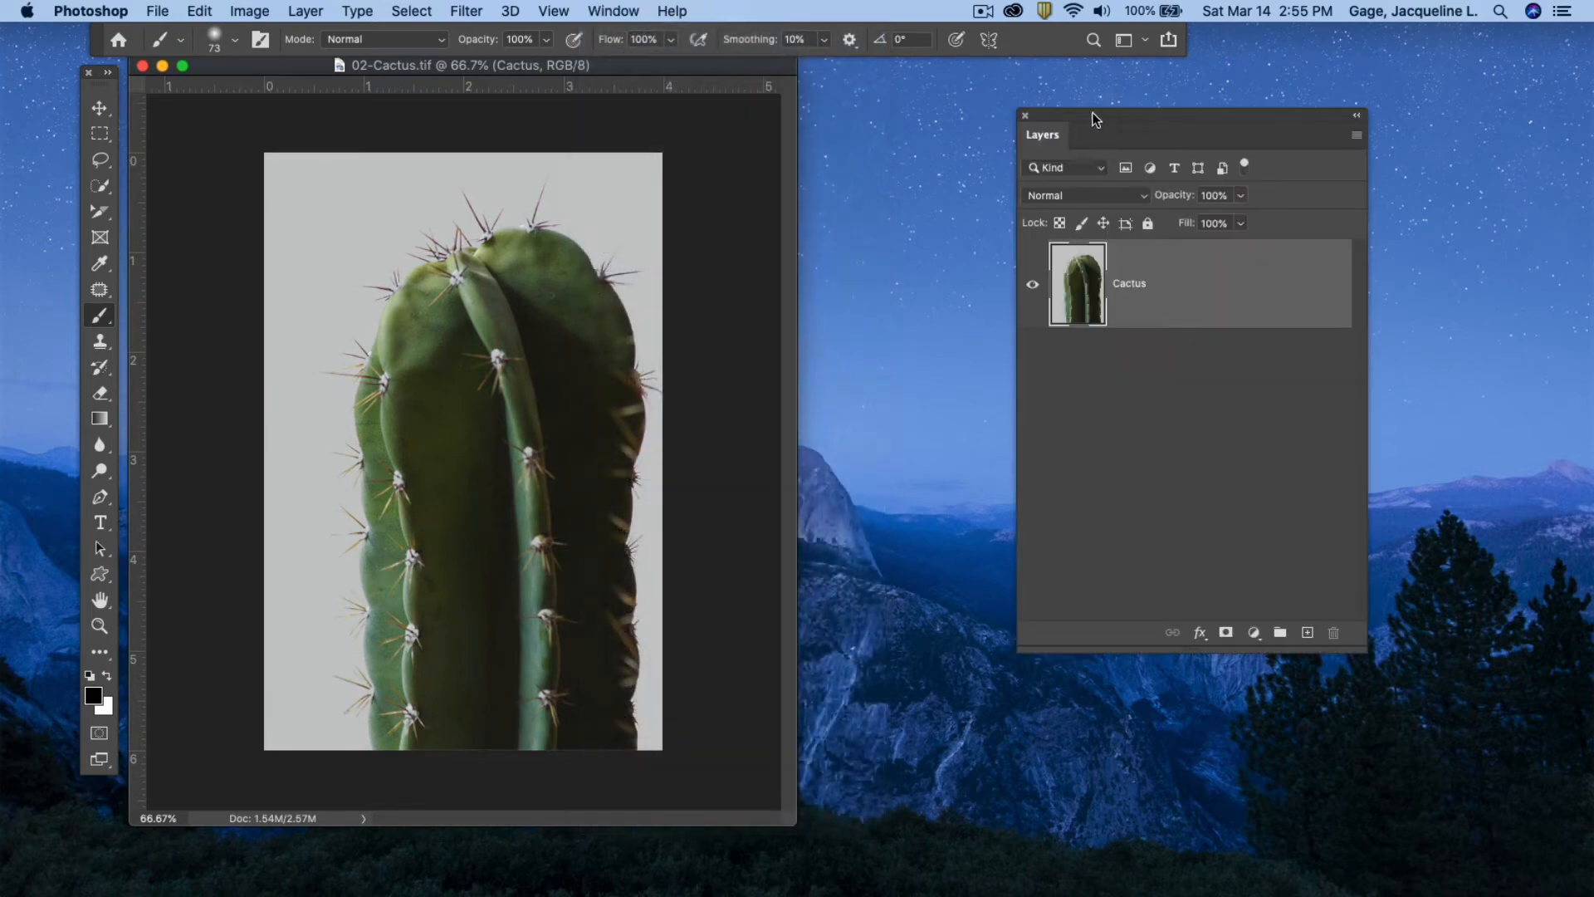
{"action": "left_click_drag", "start_coordinate": [1092, 112], "coordinate": [880, 93]}
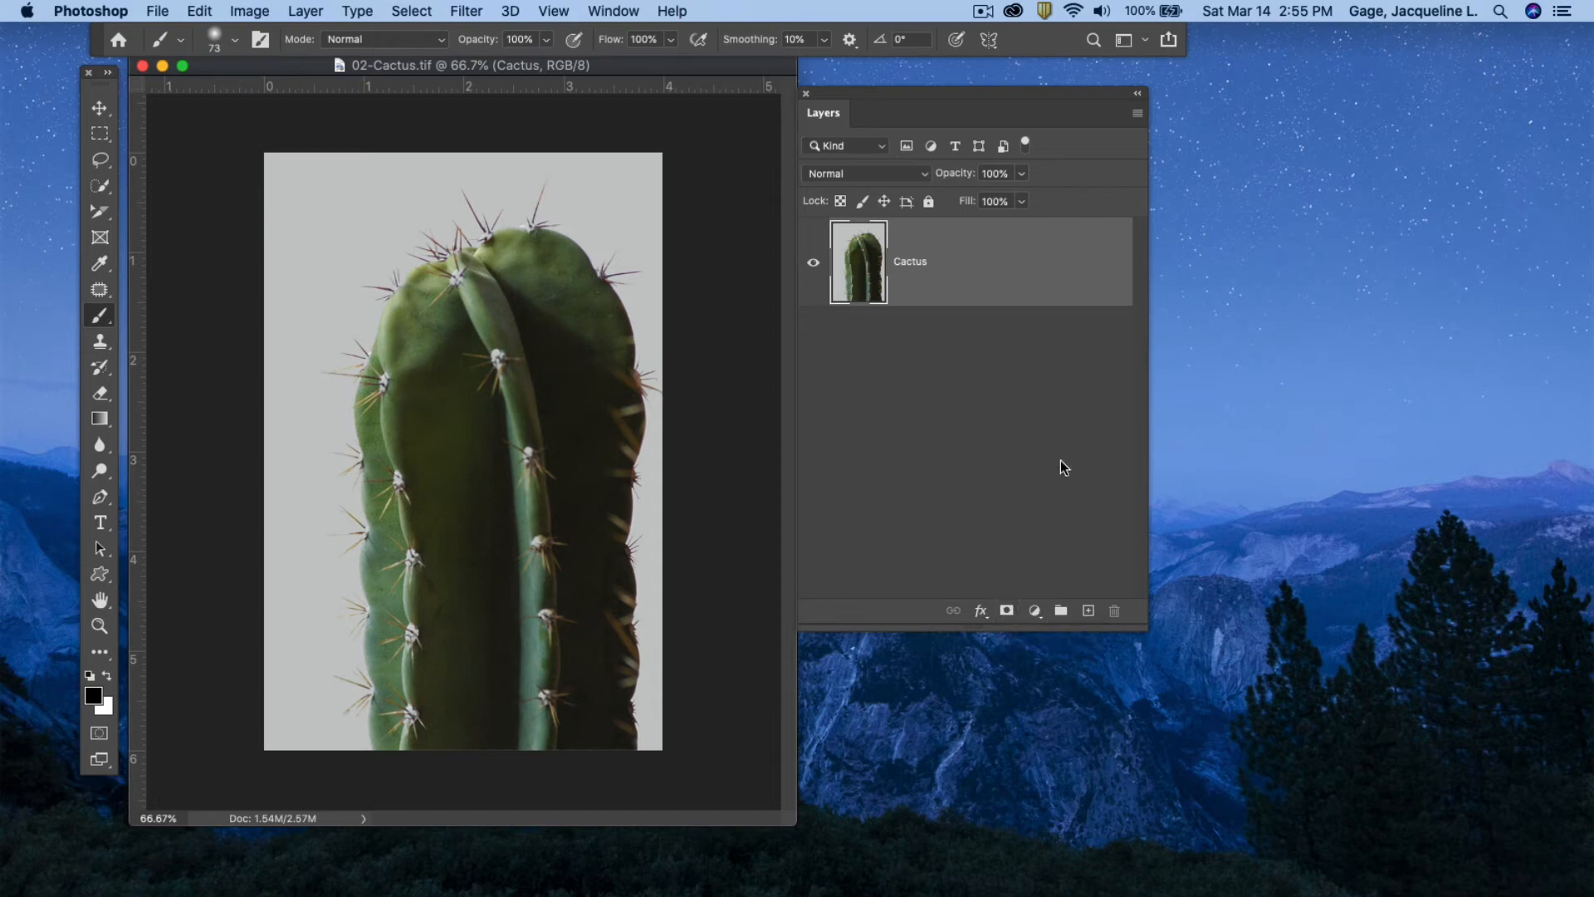
- Load the Alpha 1 channel of 02-Cactus.tif as a new selection
{"action": "left_click", "coordinate": [411, 13]}
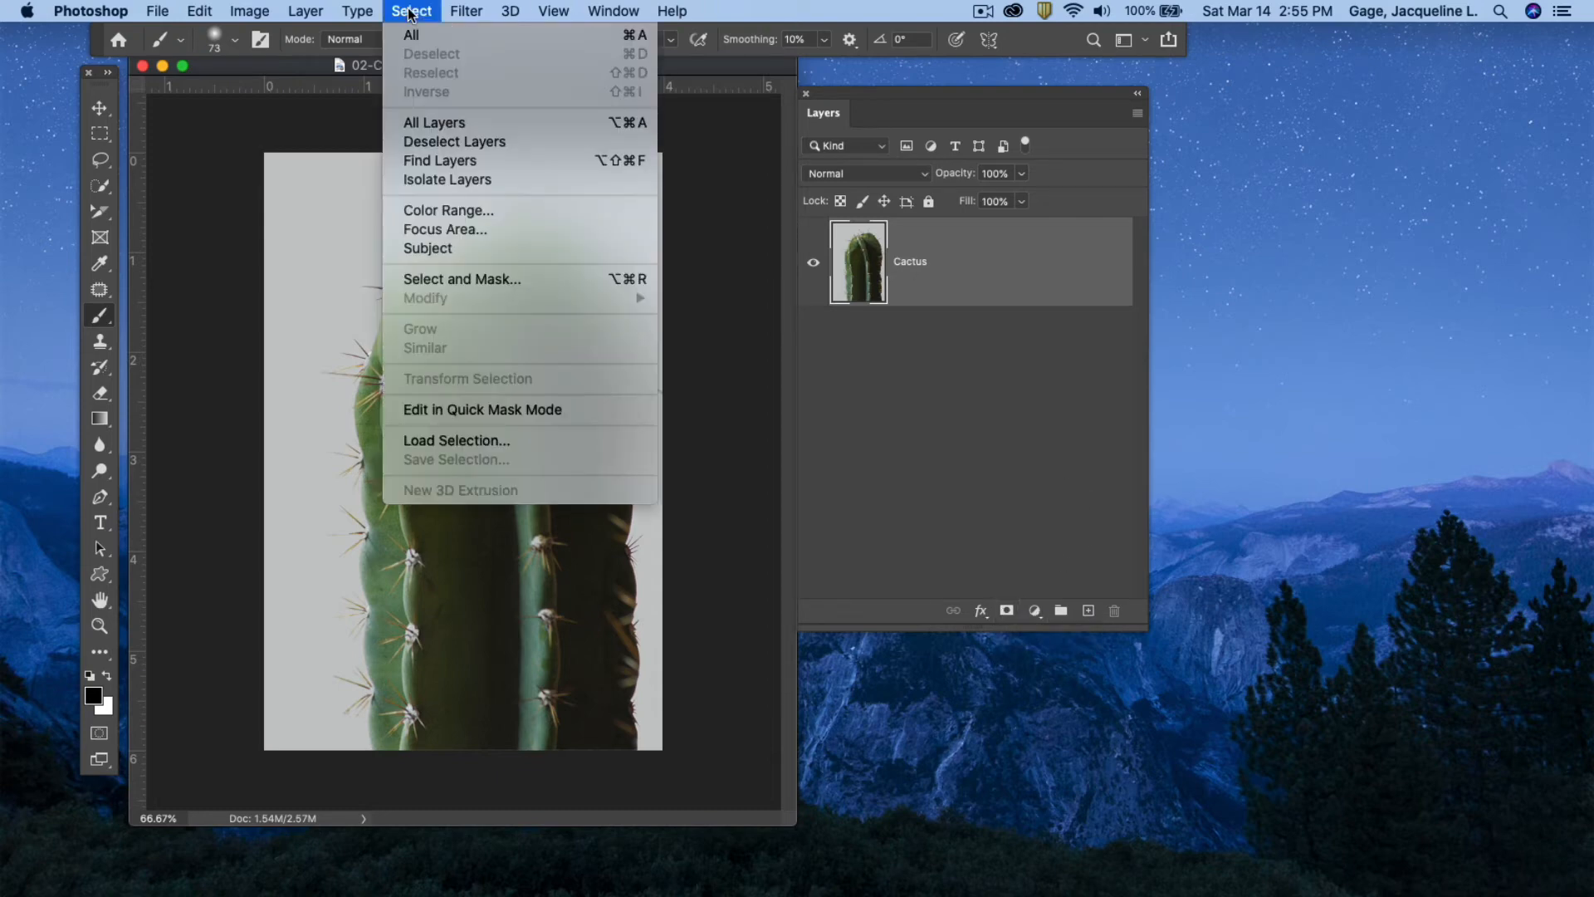
{"action": "left_click", "coordinate": [506, 439]}
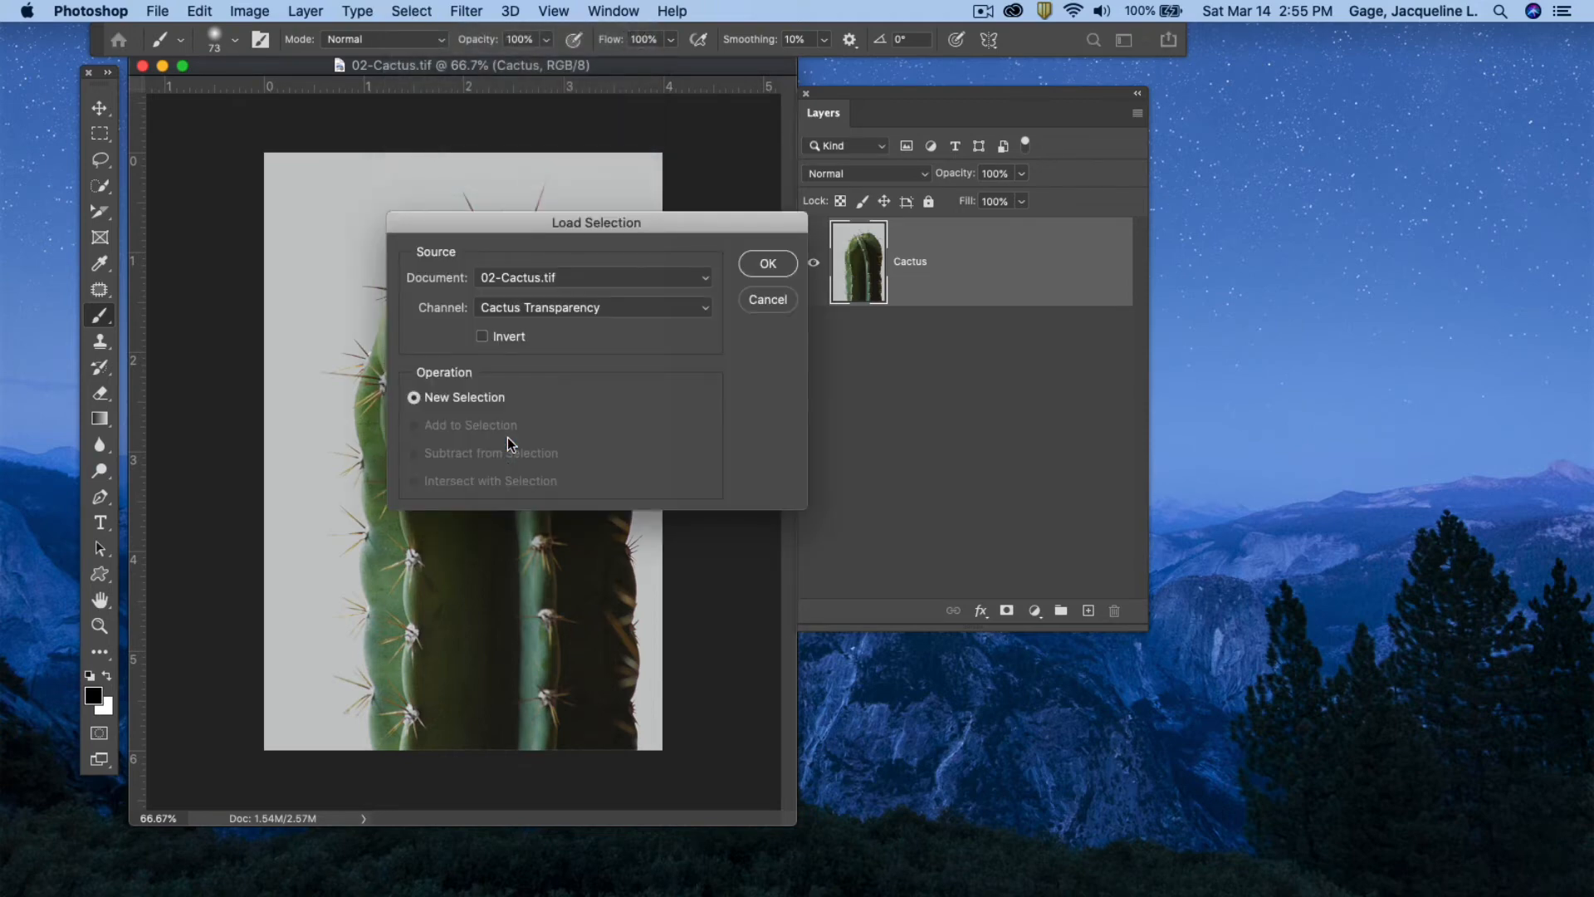
{"action": "left_click", "coordinate": [671, 317]}
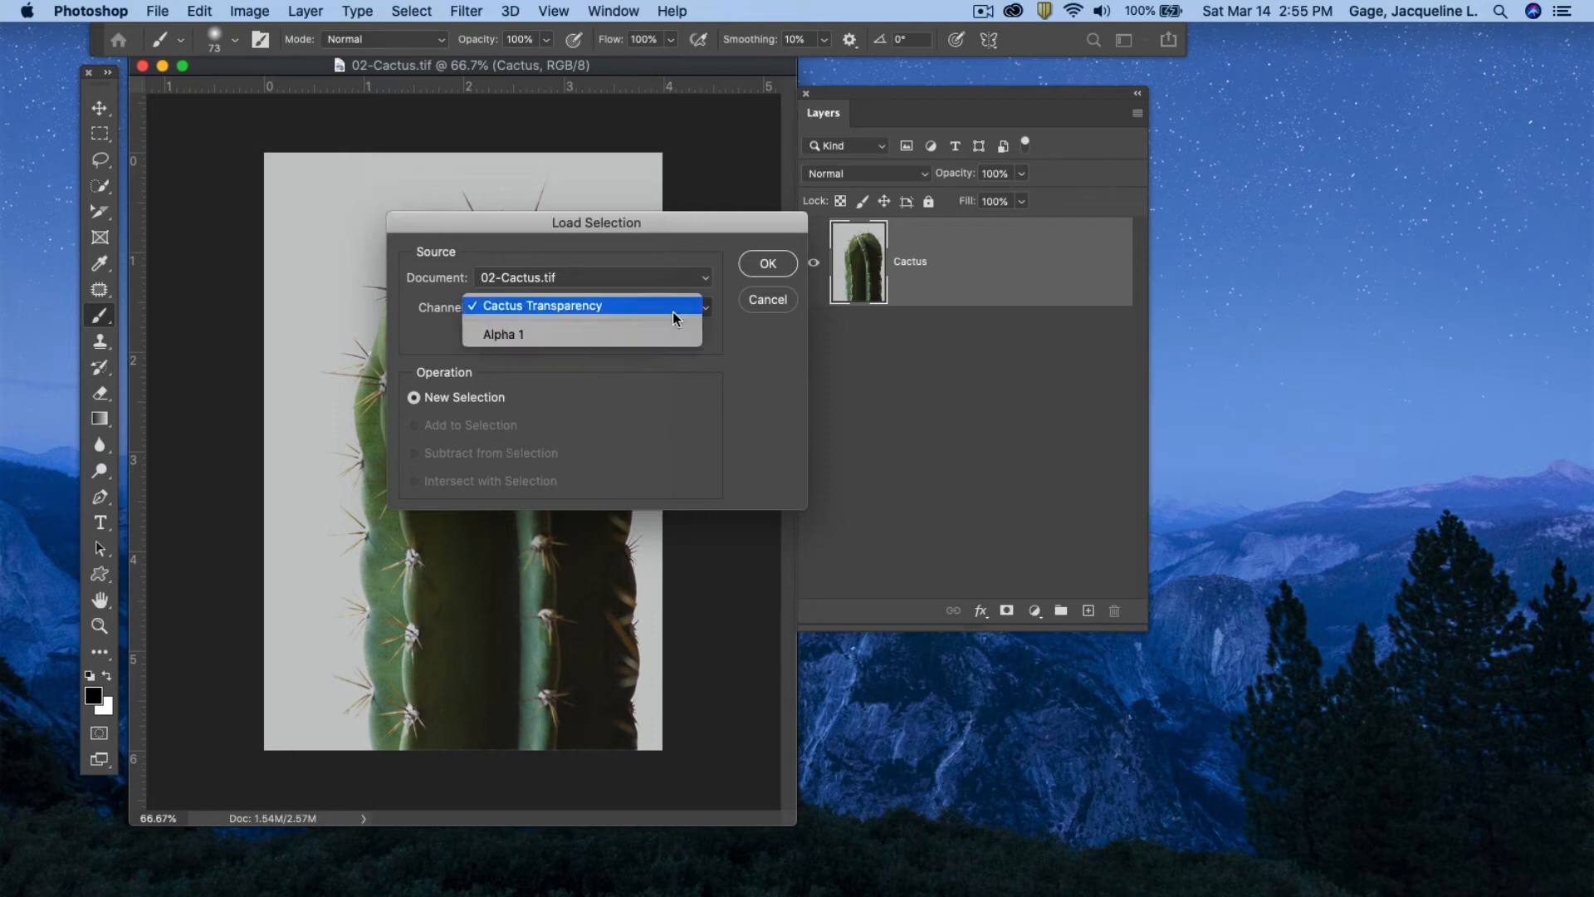
{"action": "left_click", "coordinate": [630, 337]}
{"action": "left_click", "coordinate": [774, 262]}
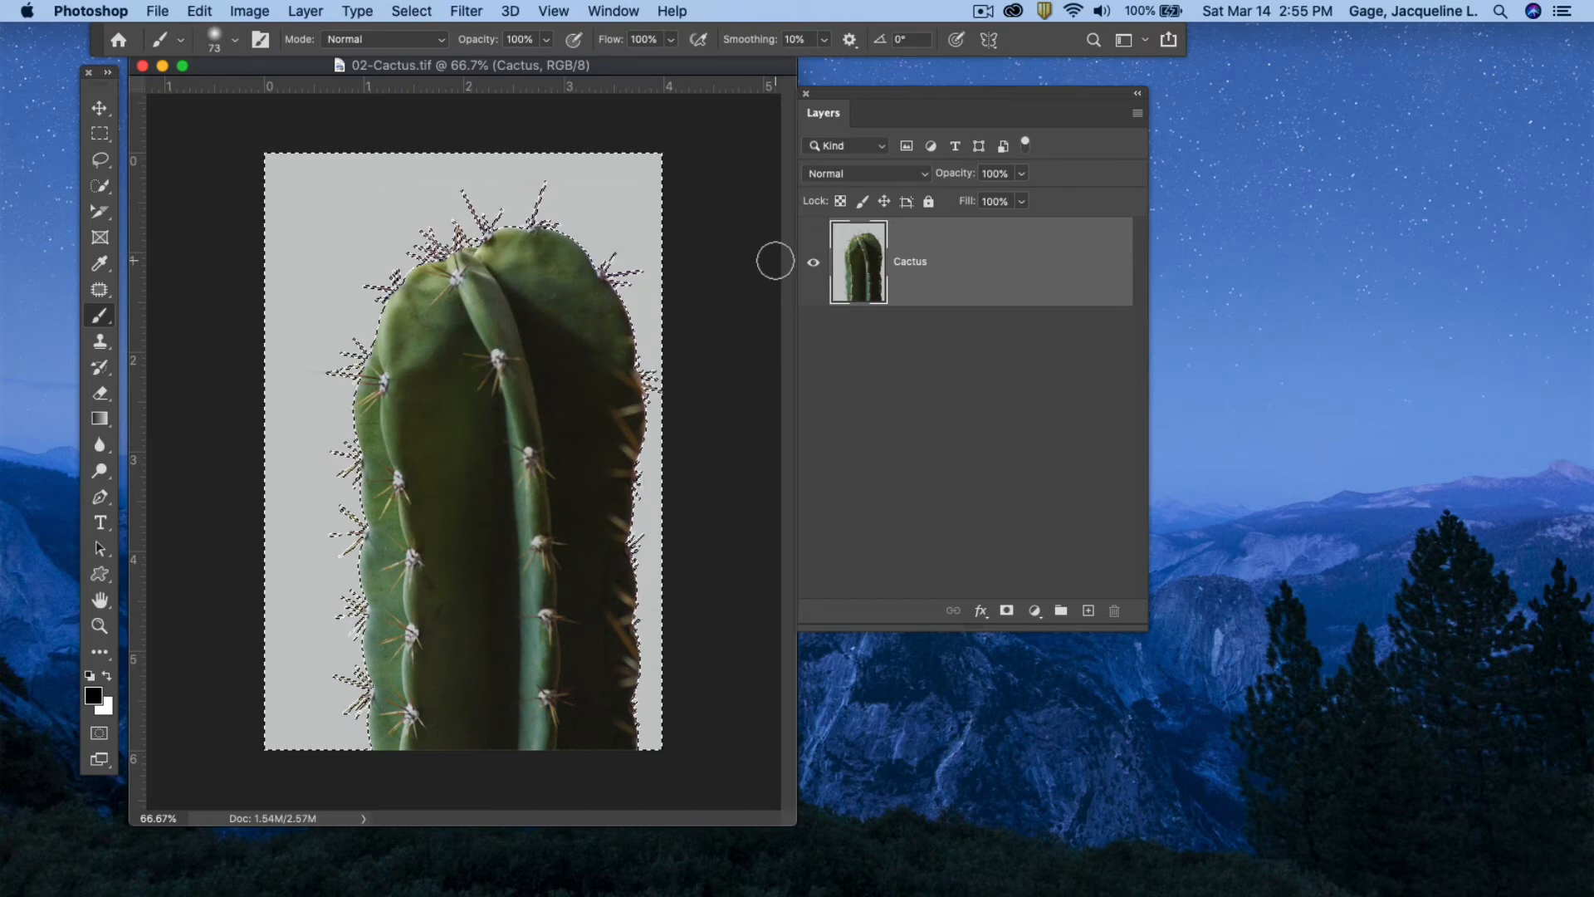
- Try adding a layer mask to the Cactus layer from the loaded background selection, and undo it
{"action": "left_click", "coordinate": [1005, 611], "text": "alt"}
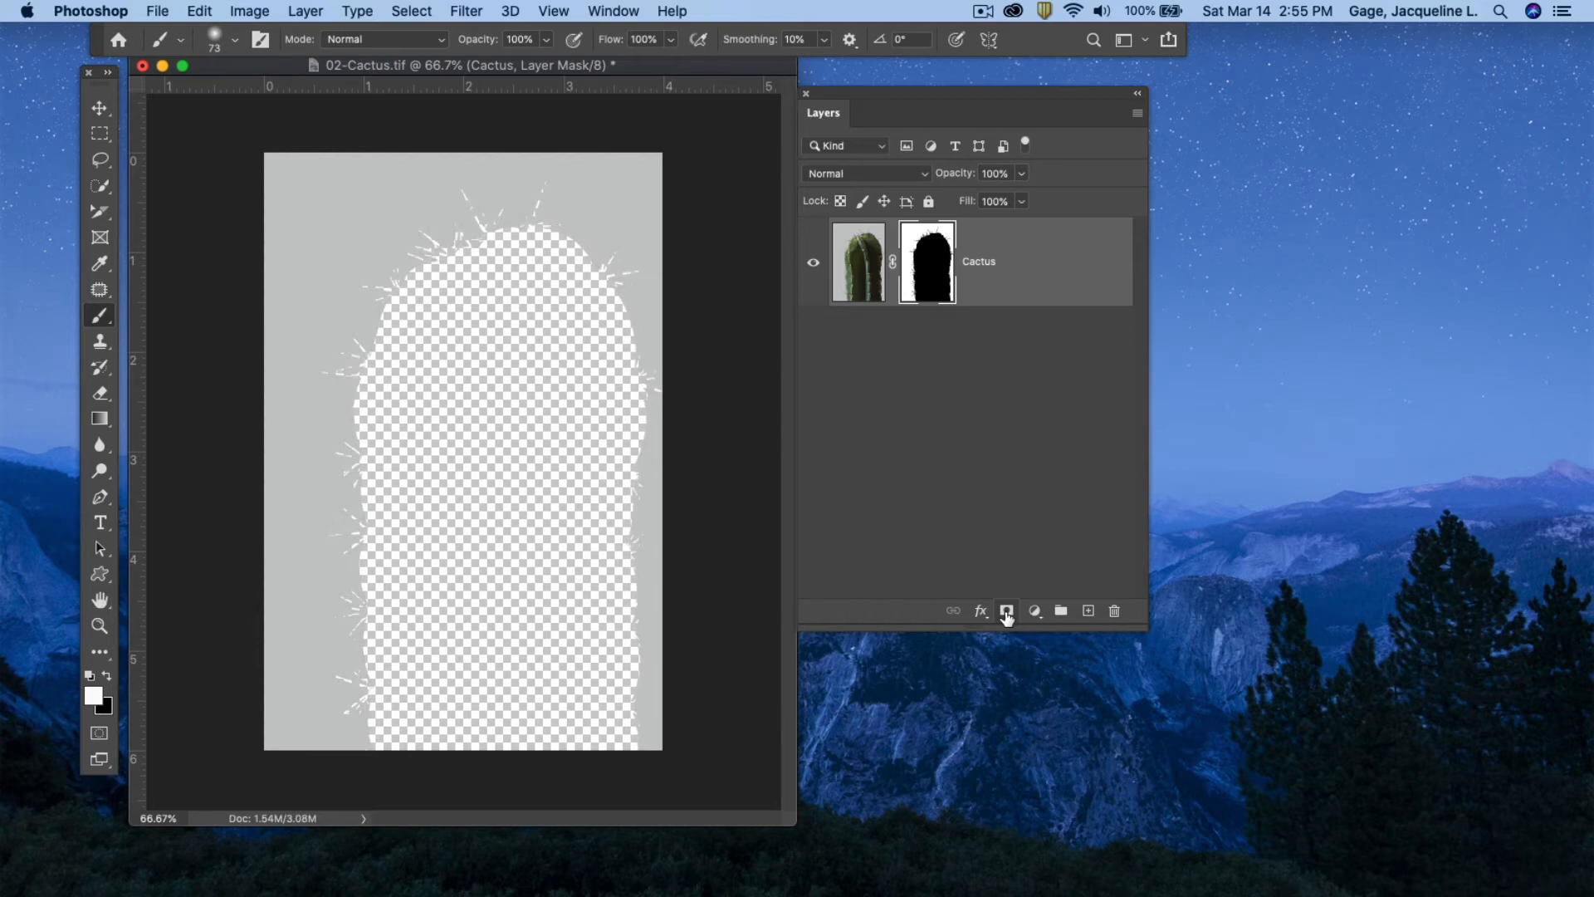
{"action": "left_click", "coordinate": [201, 12]}
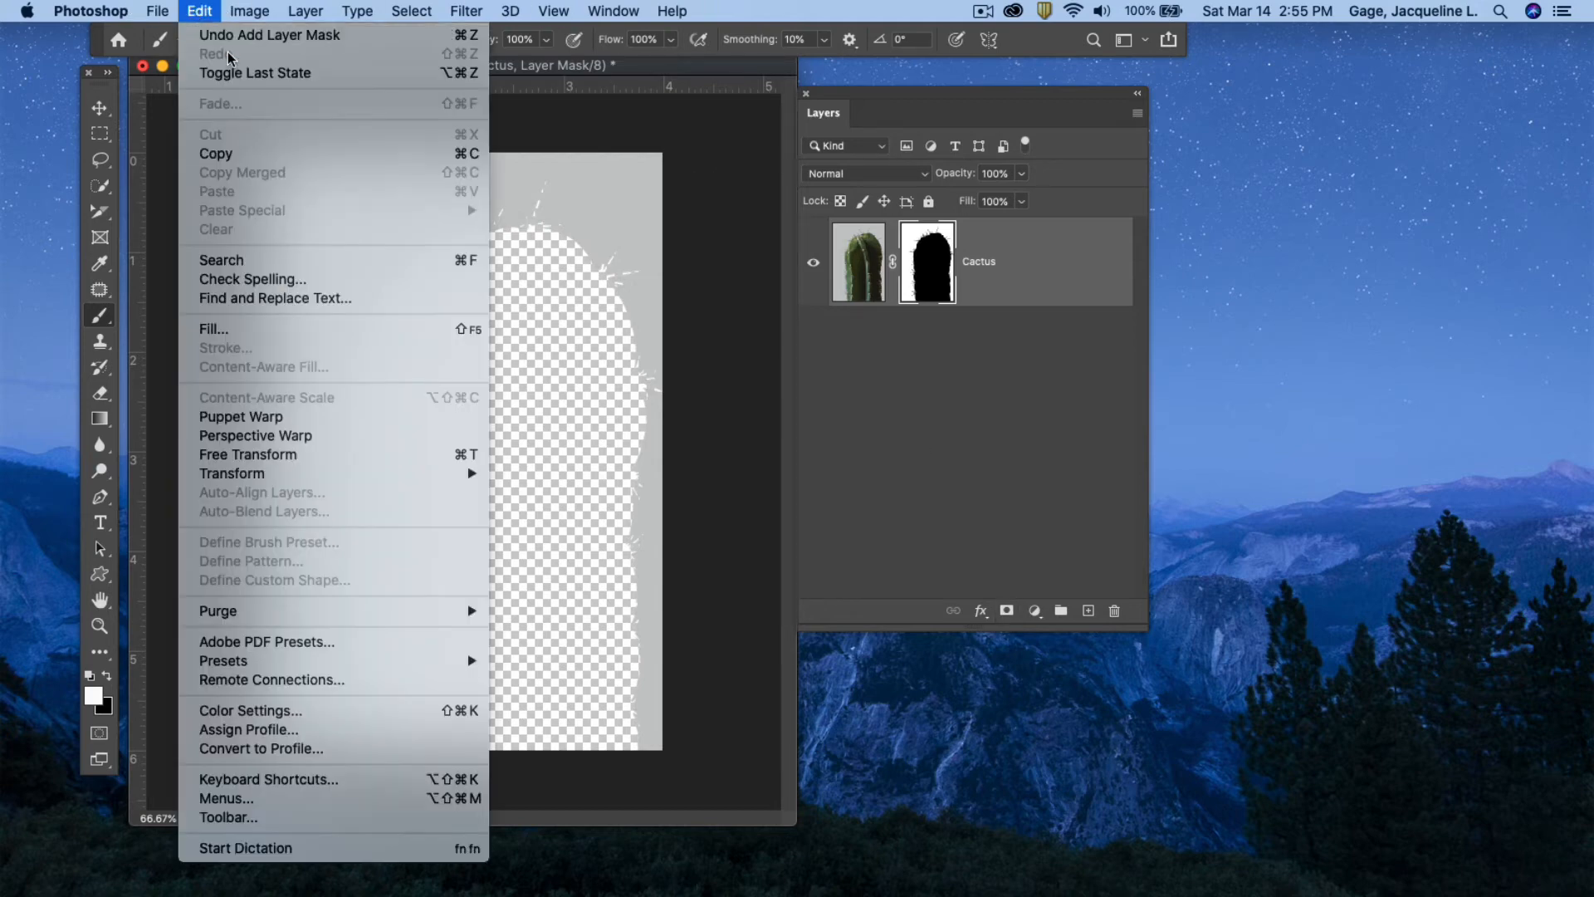
{"action": "left_click", "coordinate": [242, 33]}
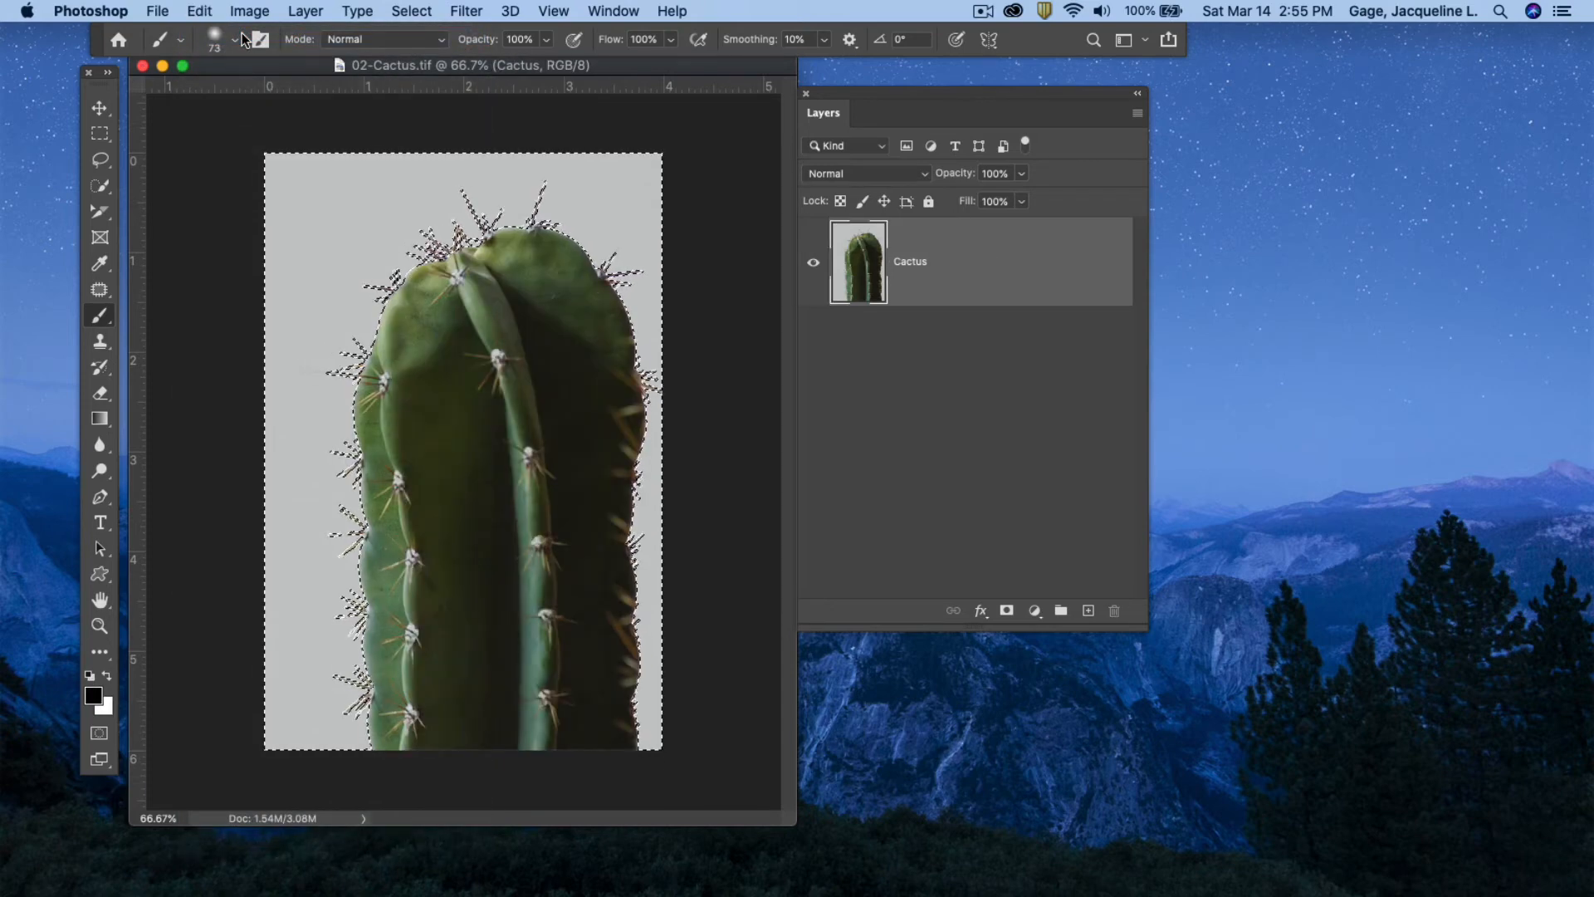
- Invert the selection and add a layer mask that reveals only the cactus on the Cactus layer
{"action": "left_click", "coordinate": [401, 12]}
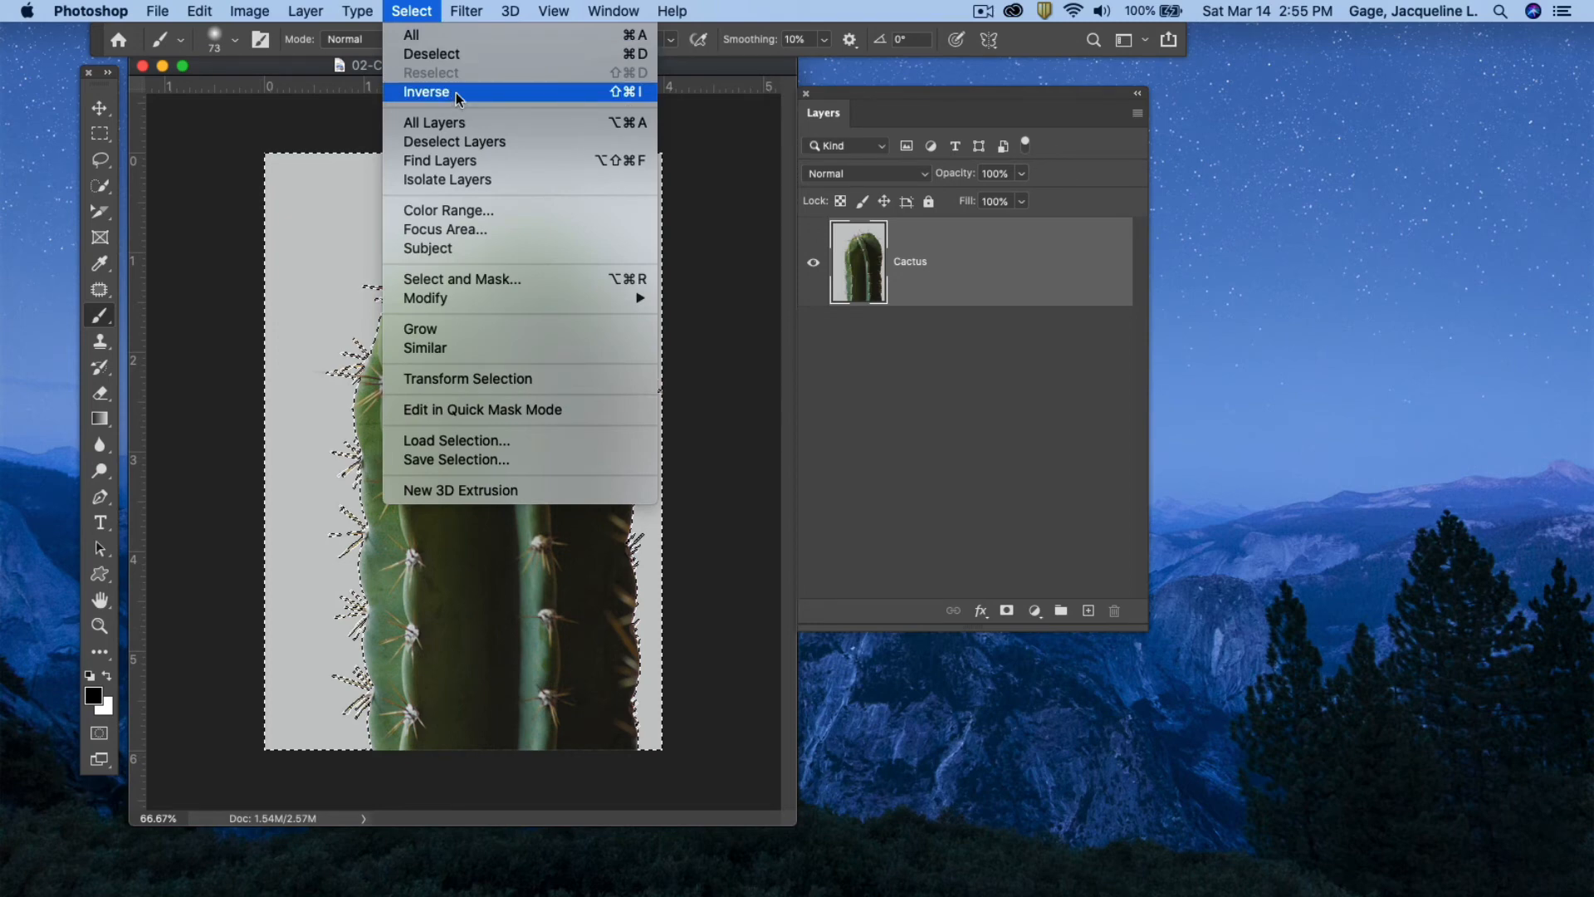
{"action": "left_click", "coordinate": [456, 92]}
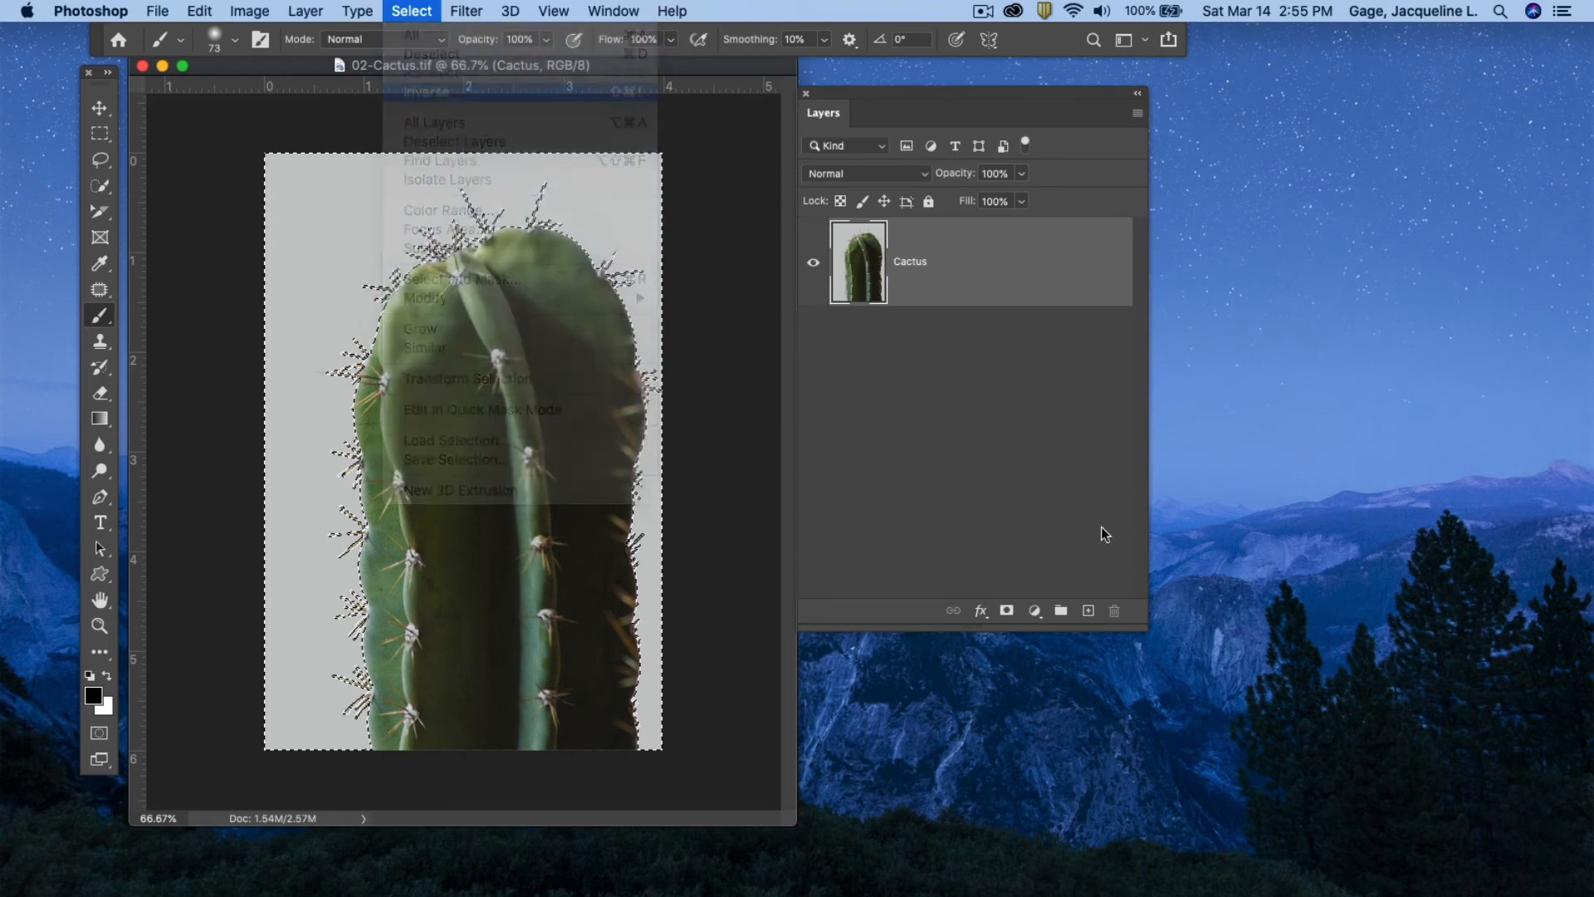
{"action": "left_click", "coordinate": [1007, 613]}
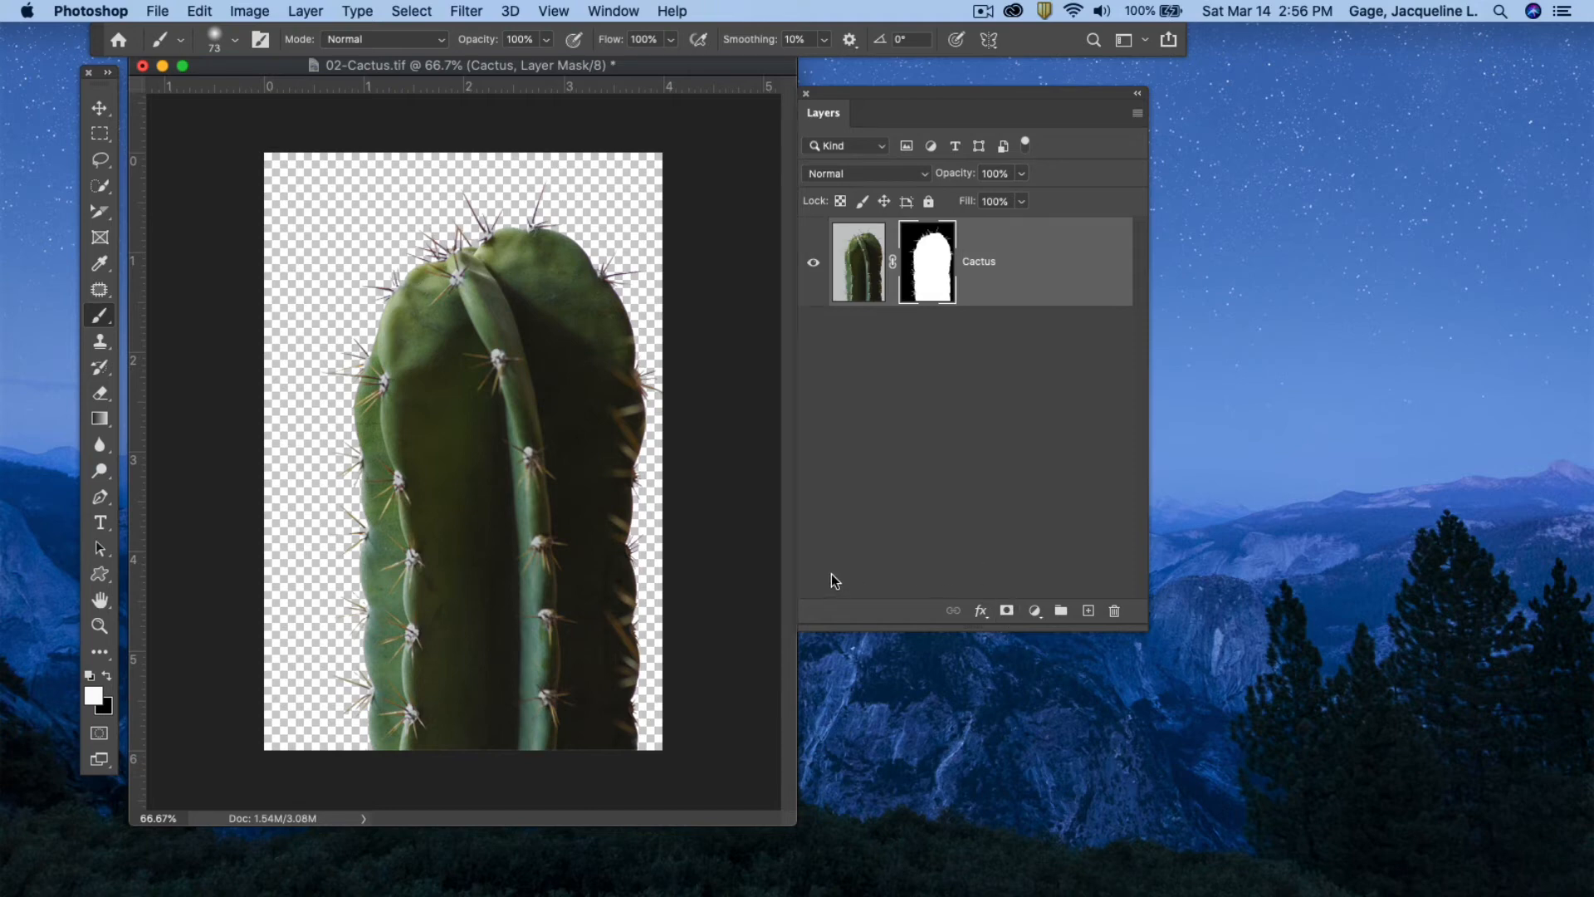
- Close 02-Cactus.tif without saving the changes
{"action": "left_click", "coordinate": [142, 69]}
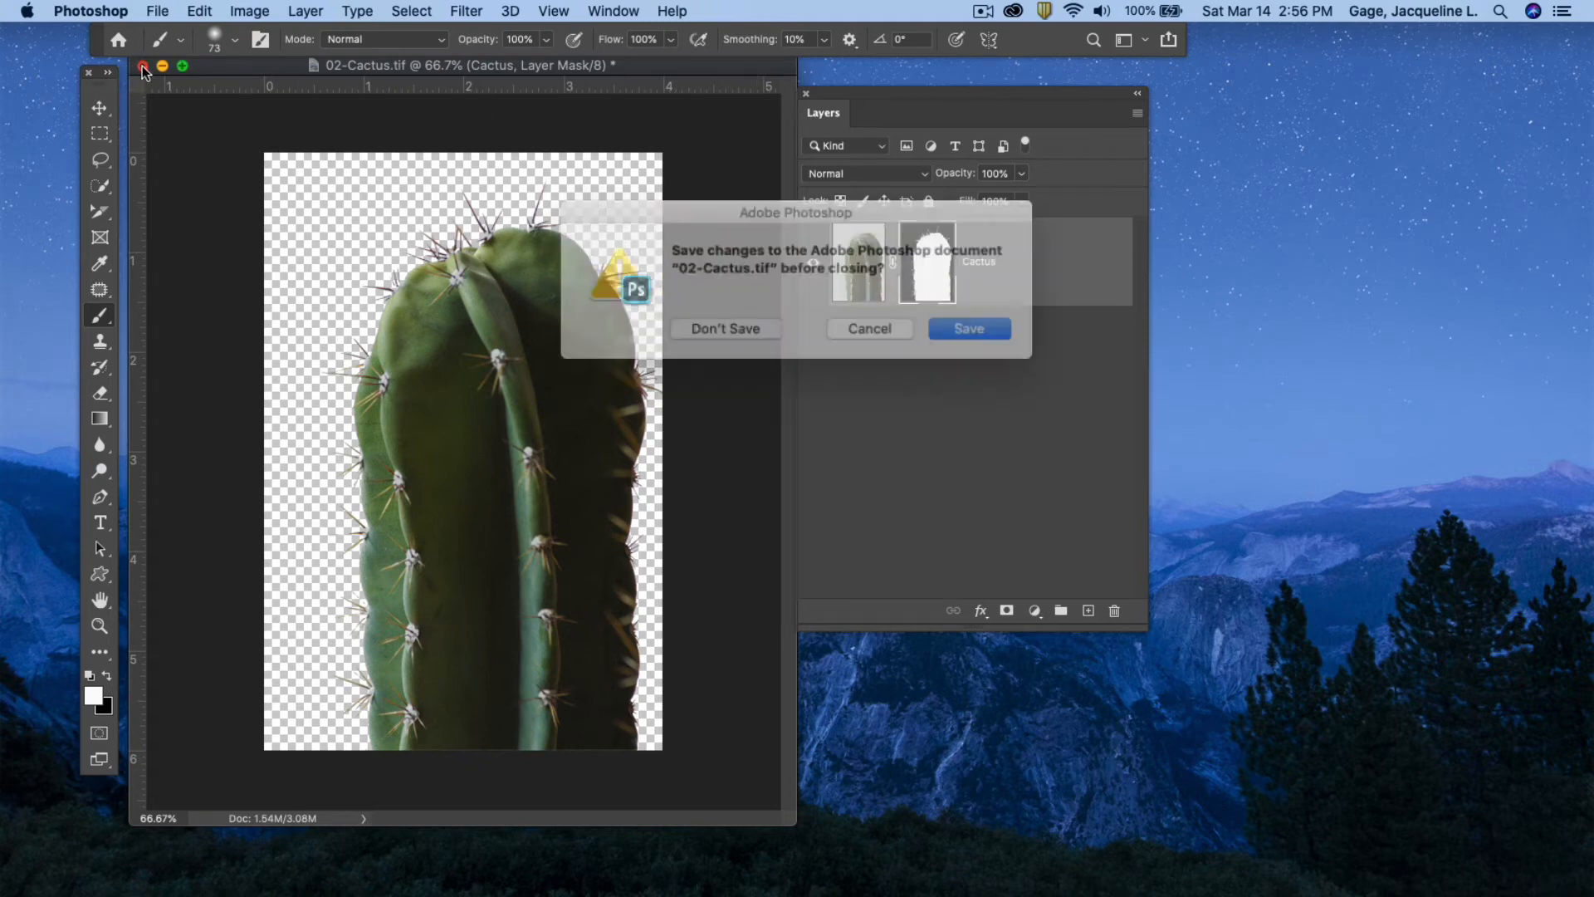
{"action": "left_click", "coordinate": [735, 326]}
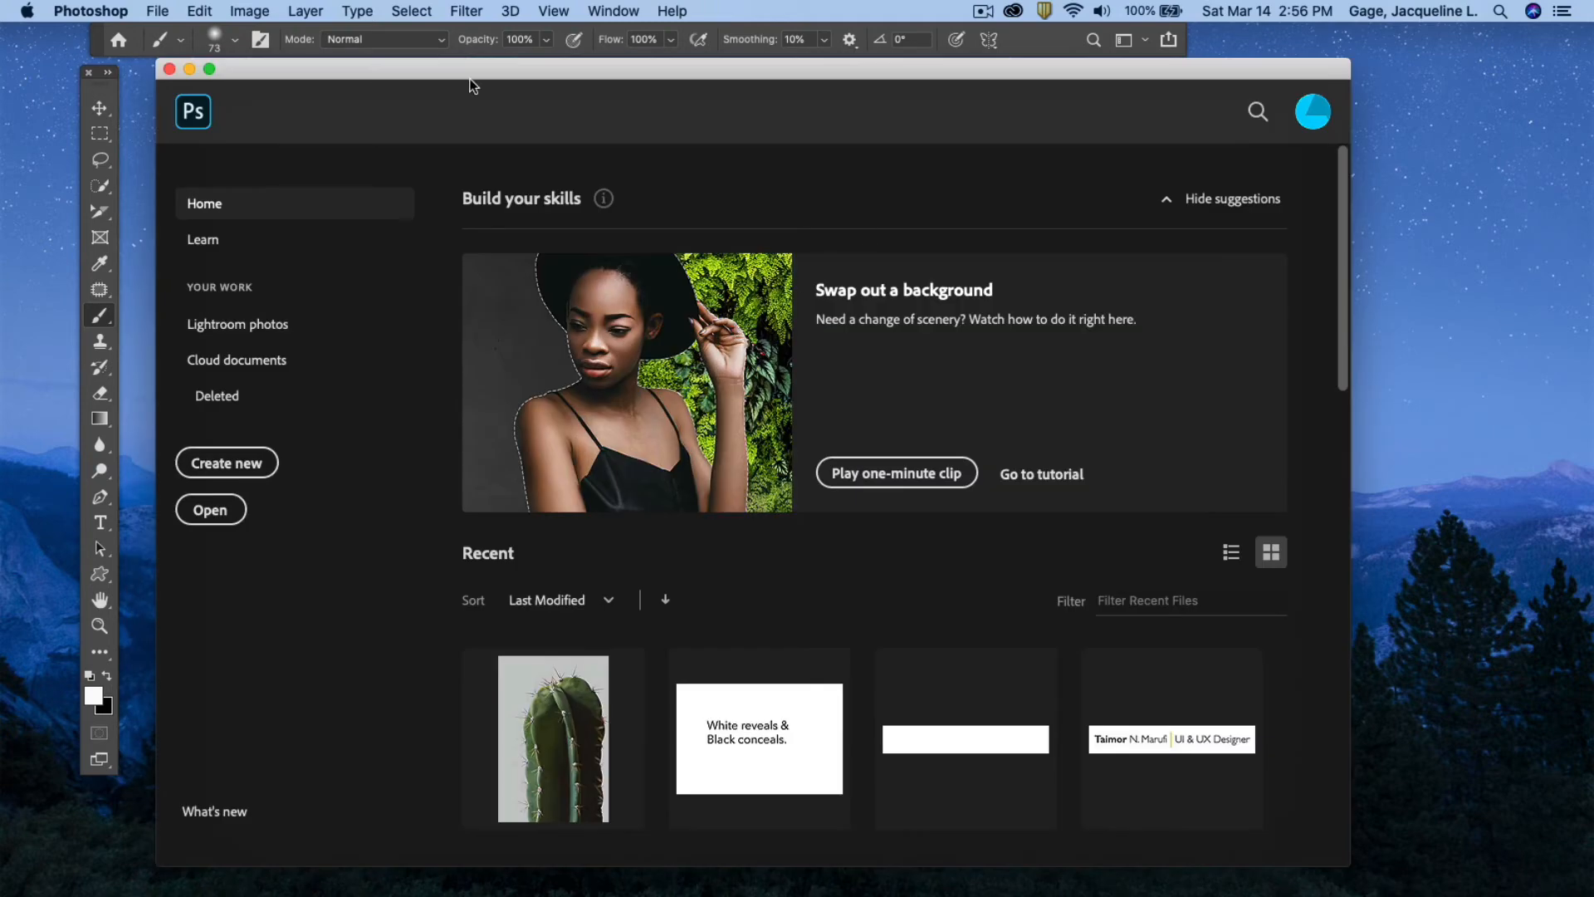
{"action": "scroll", "coordinate": [551, 759], "scroll_direction": "down", "scroll_amount": 1}
{"action": "scroll", "coordinate": [551, 762], "scroll_direction": "down", "scroll_amount": 2}
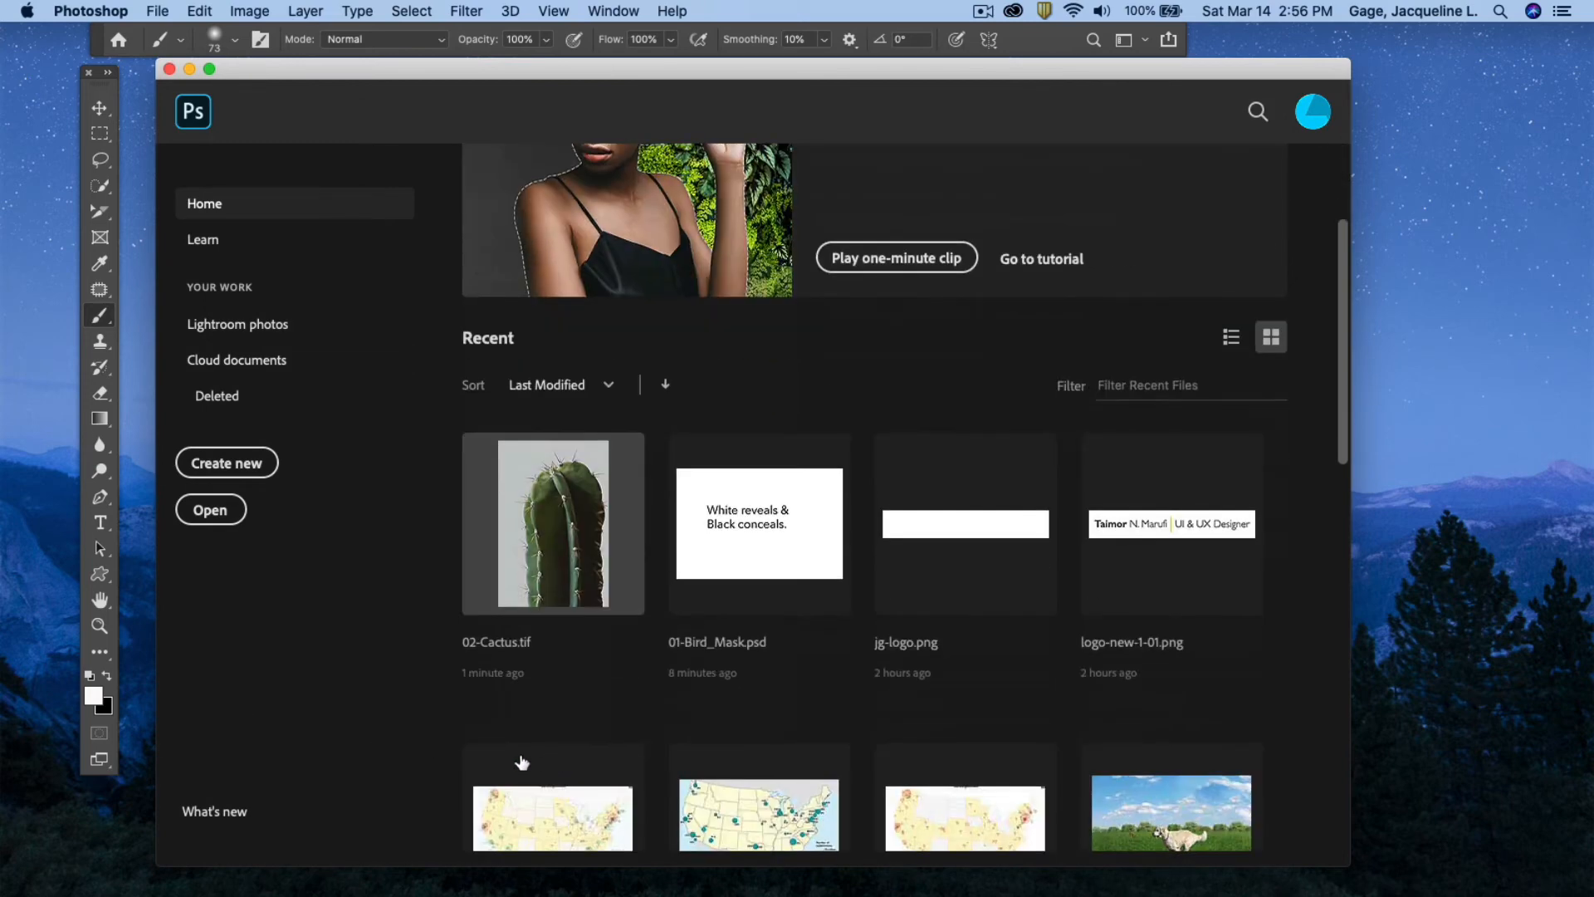
{"action": "scroll", "coordinate": [479, 564], "scroll_direction": "up", "scroll_amount": 4}
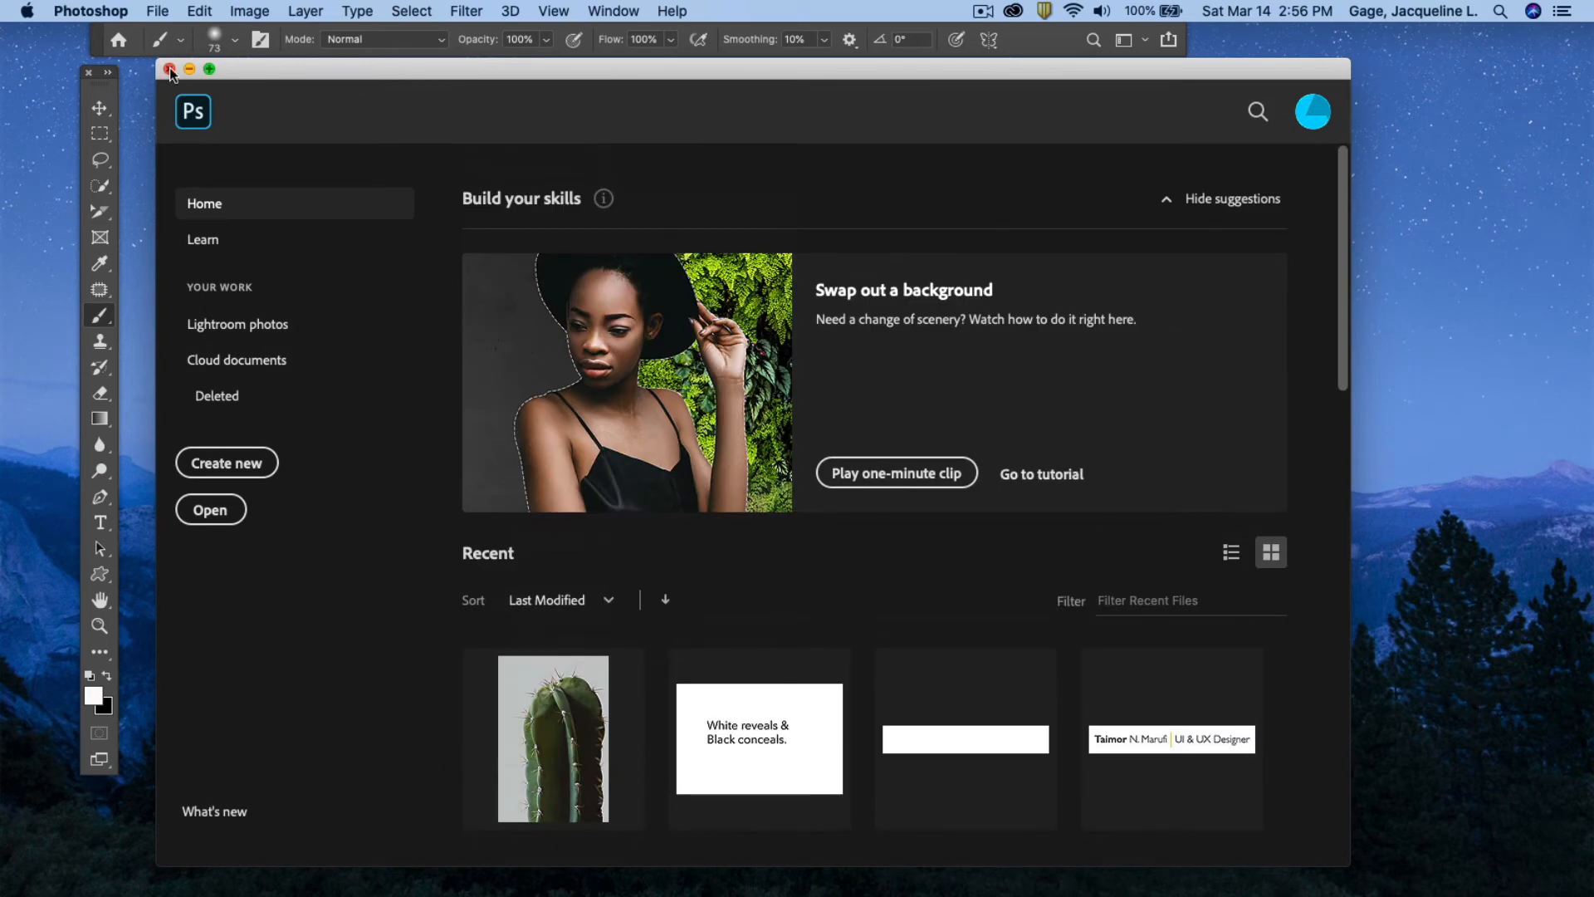
{"action": "left_click", "coordinate": [211, 508]}
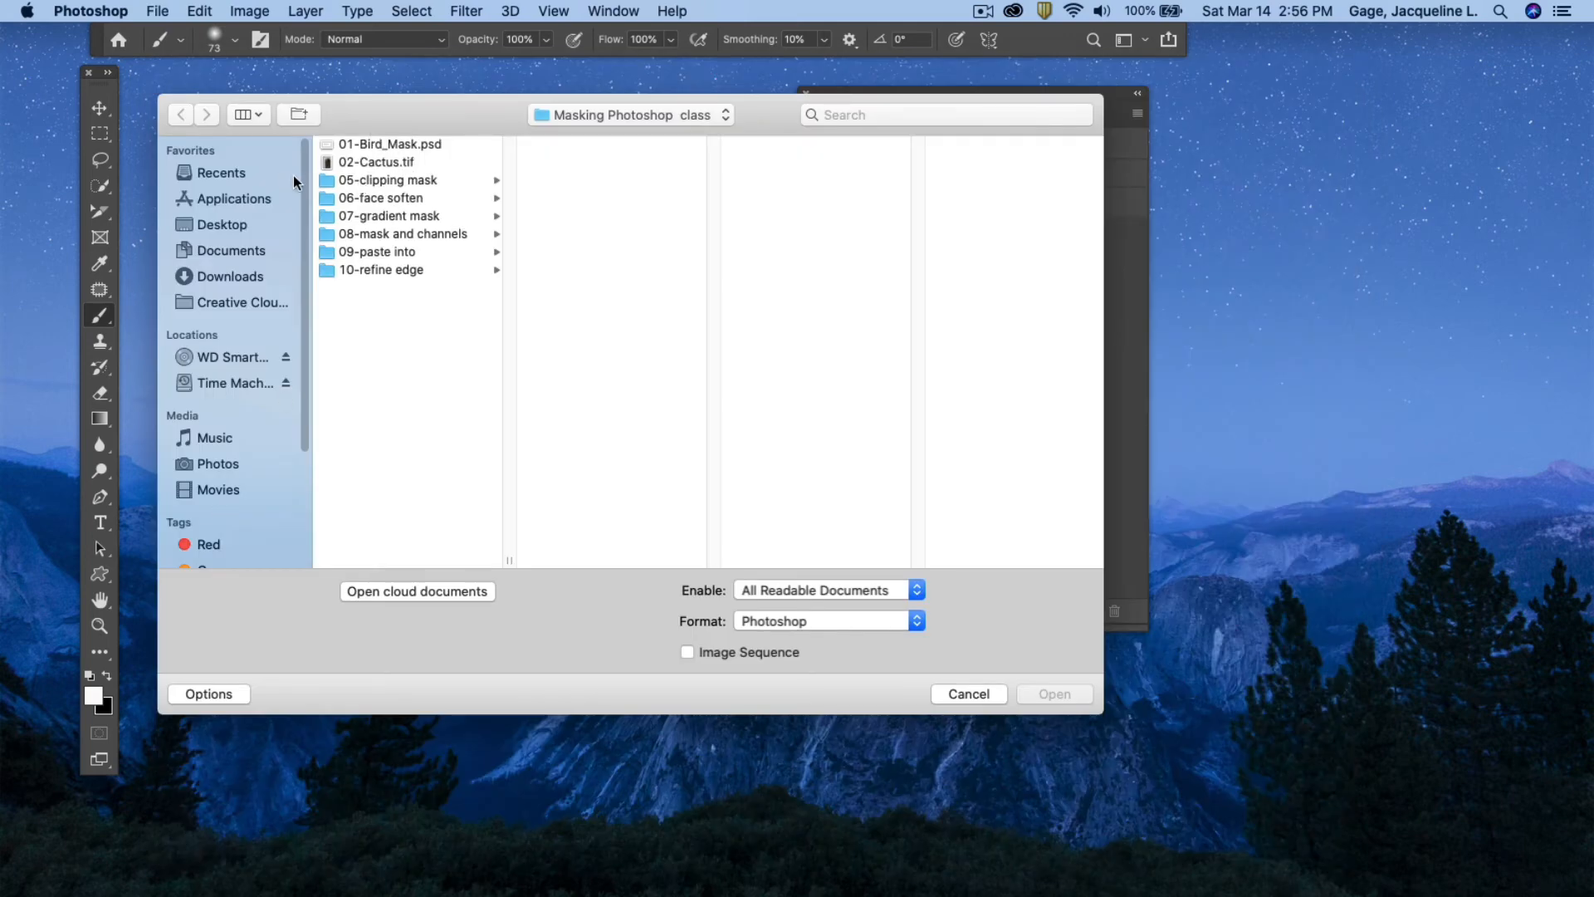
{"action": "left_click", "coordinate": [359, 181]}
{"action": "left_click", "coordinate": [586, 138]}
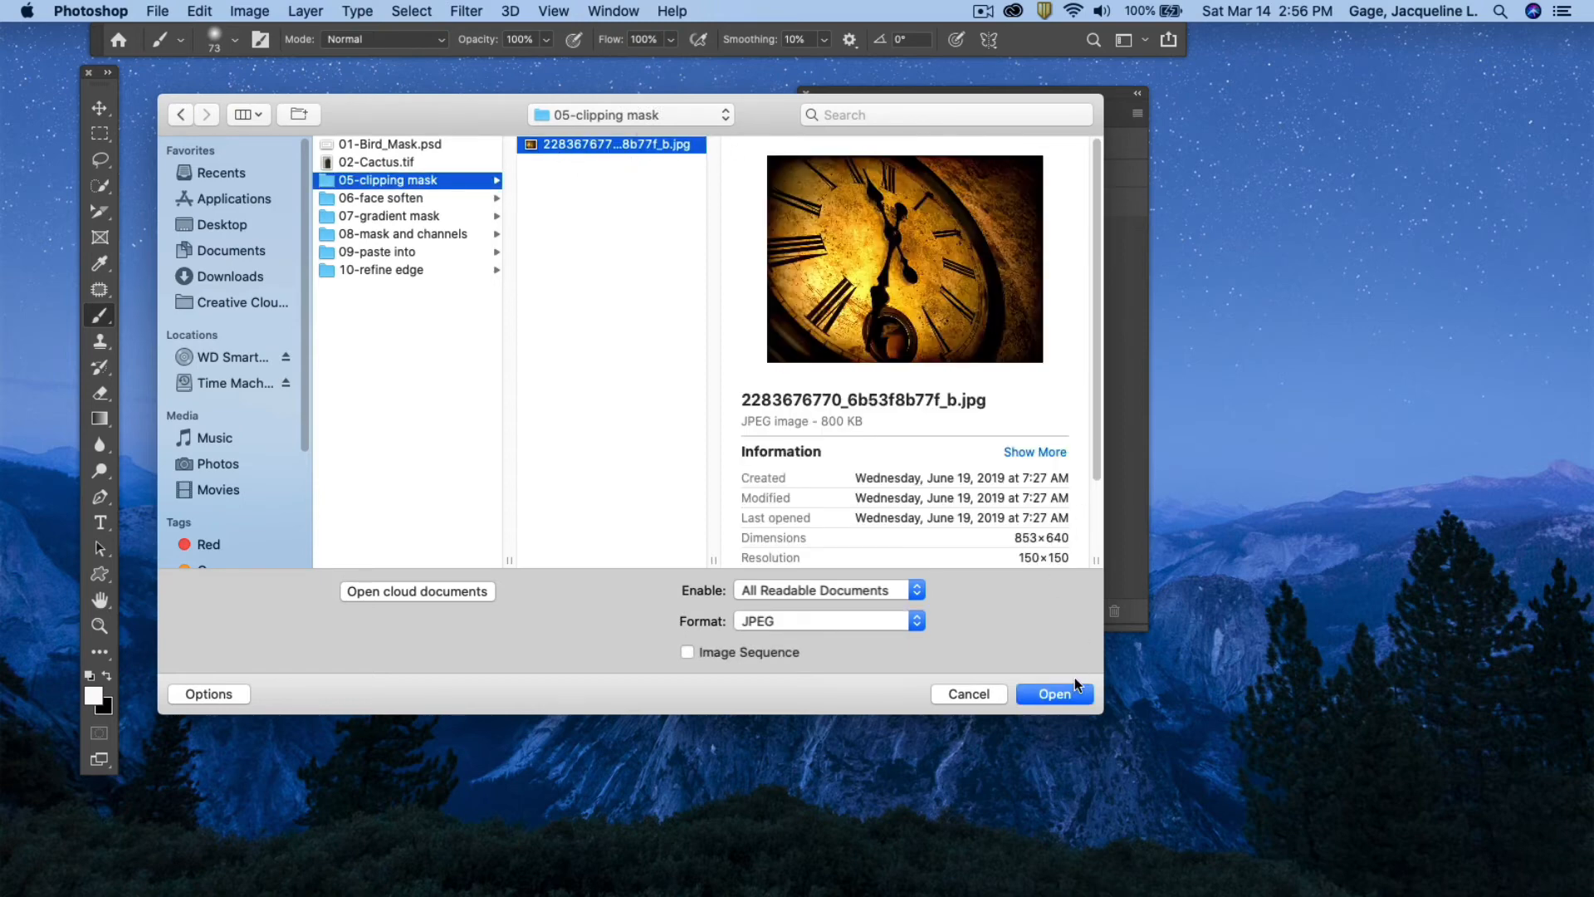
{"action": "left_click", "coordinate": [1061, 696]}
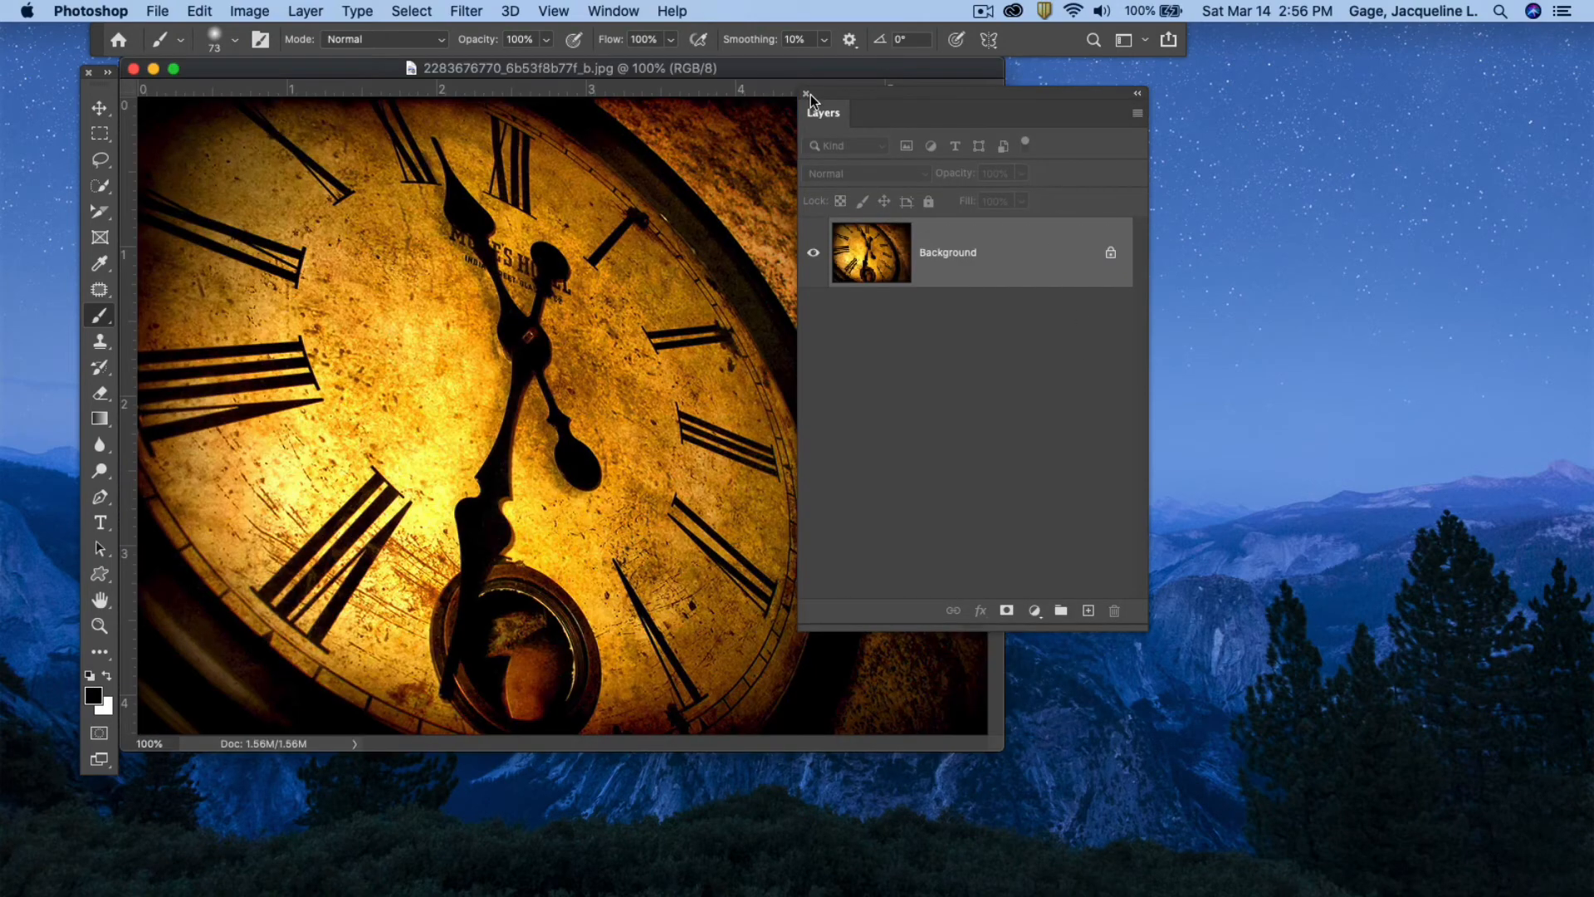
- Place the Layers panel beside the clock document window and add a new blank layer above the Background
{"action": "left_click_drag", "start_coordinate": [834, 93], "coordinate": [996, 78]}
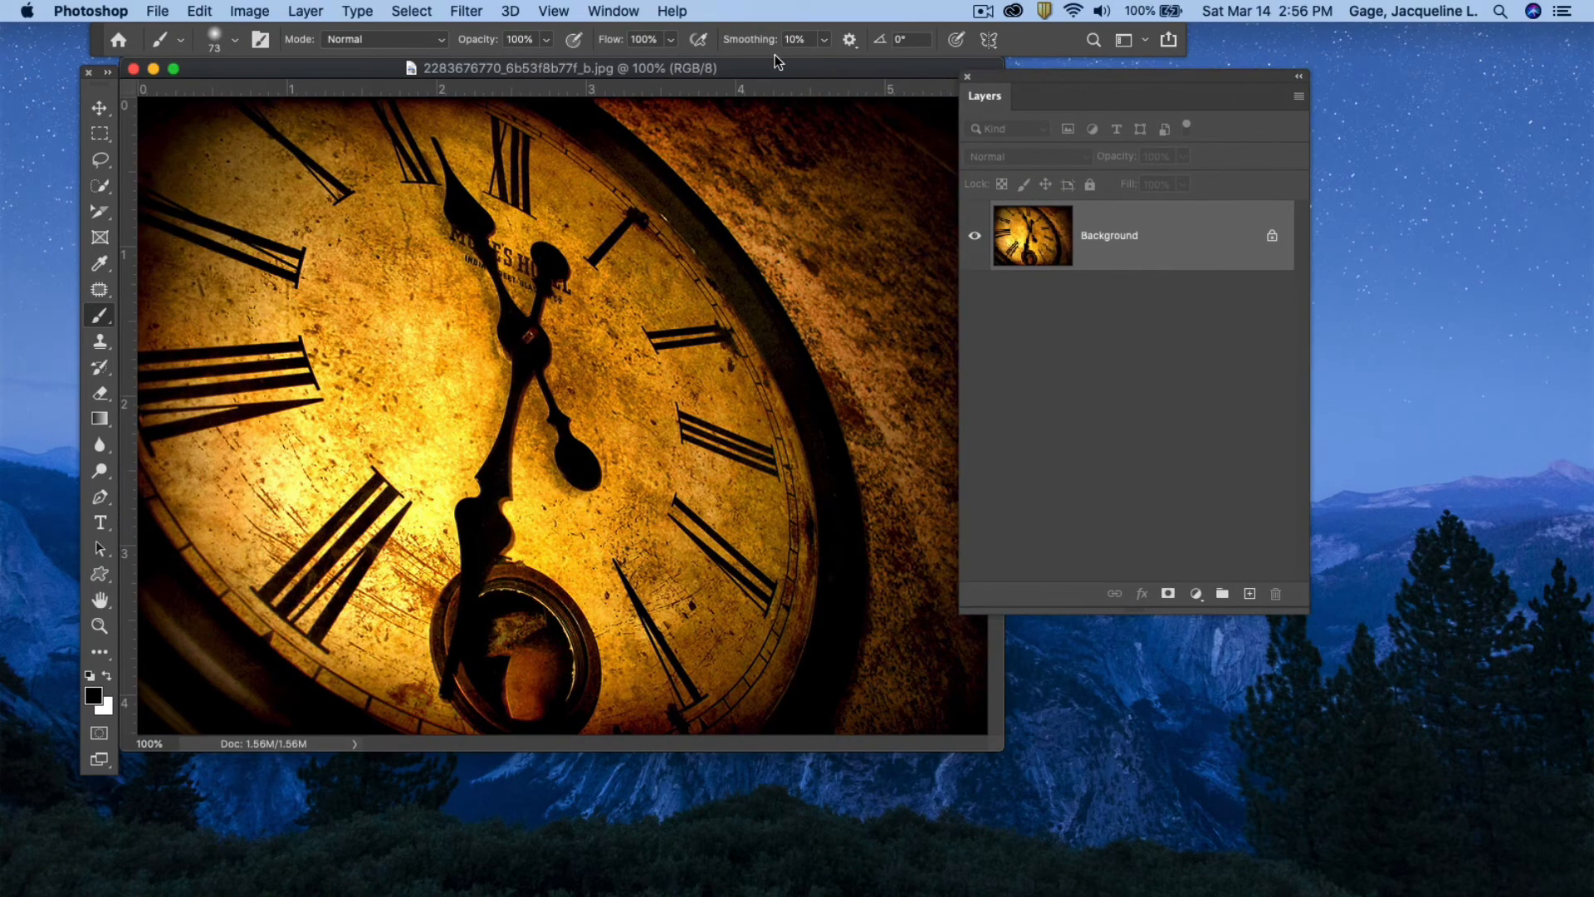
{"action": "left_click_drag", "start_coordinate": [1006, 78], "coordinate": [1053, 76]}
{"action": "left_click_drag", "start_coordinate": [800, 68], "coordinate": [810, 73]}
{"action": "left_click_drag", "start_coordinate": [1063, 76], "coordinate": [1086, 72]}
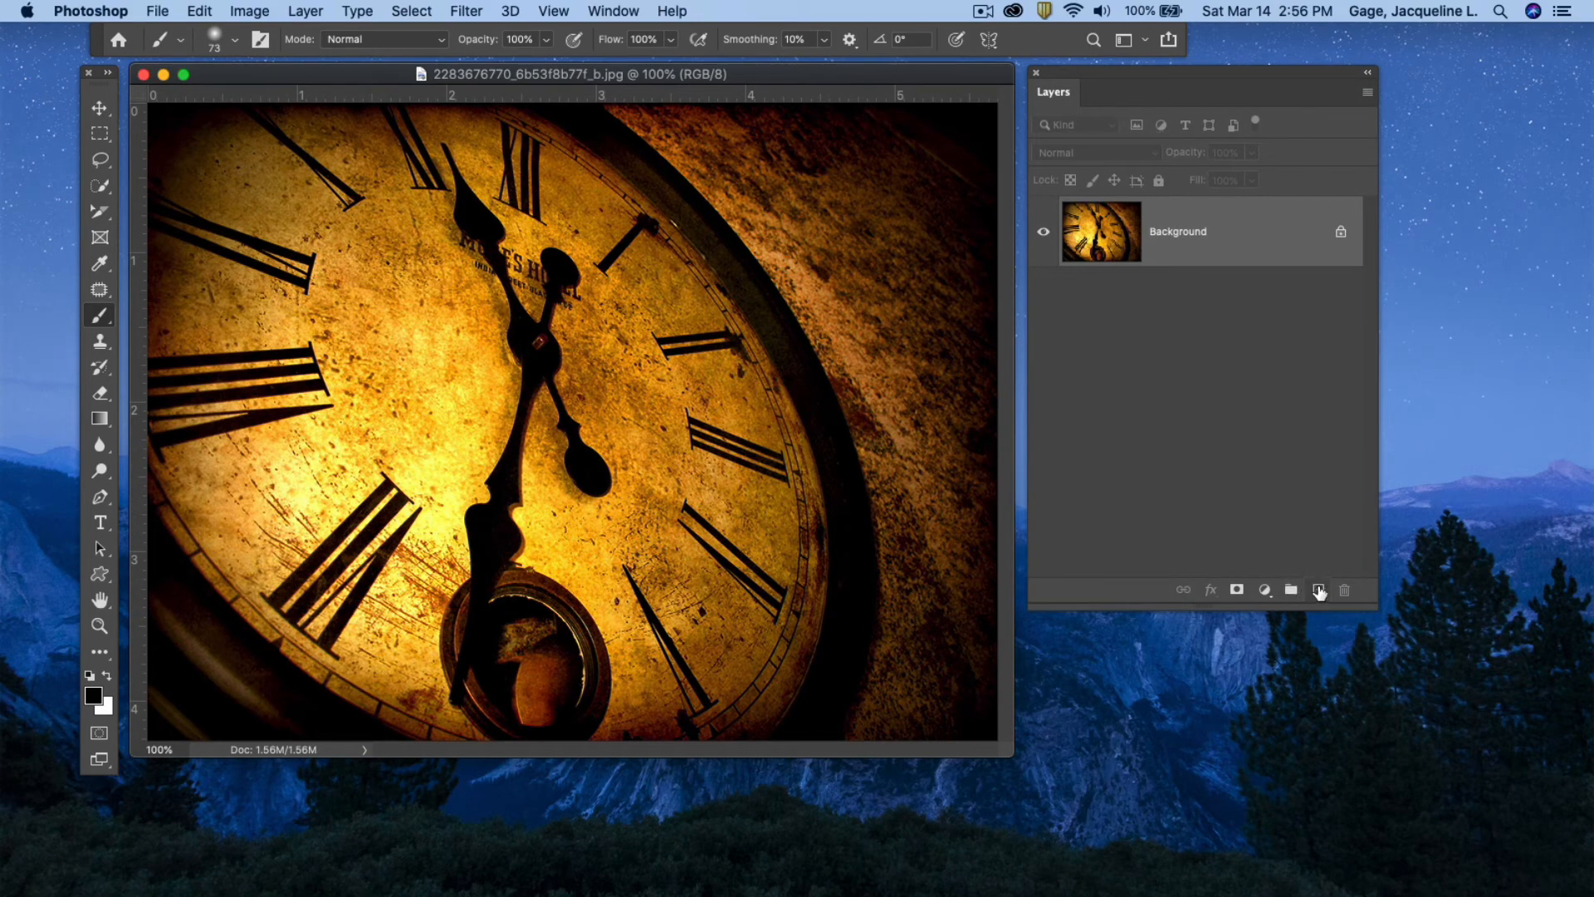
{"action": "left_click_drag", "start_coordinate": [1133, 72], "coordinate": [1038, 83]}
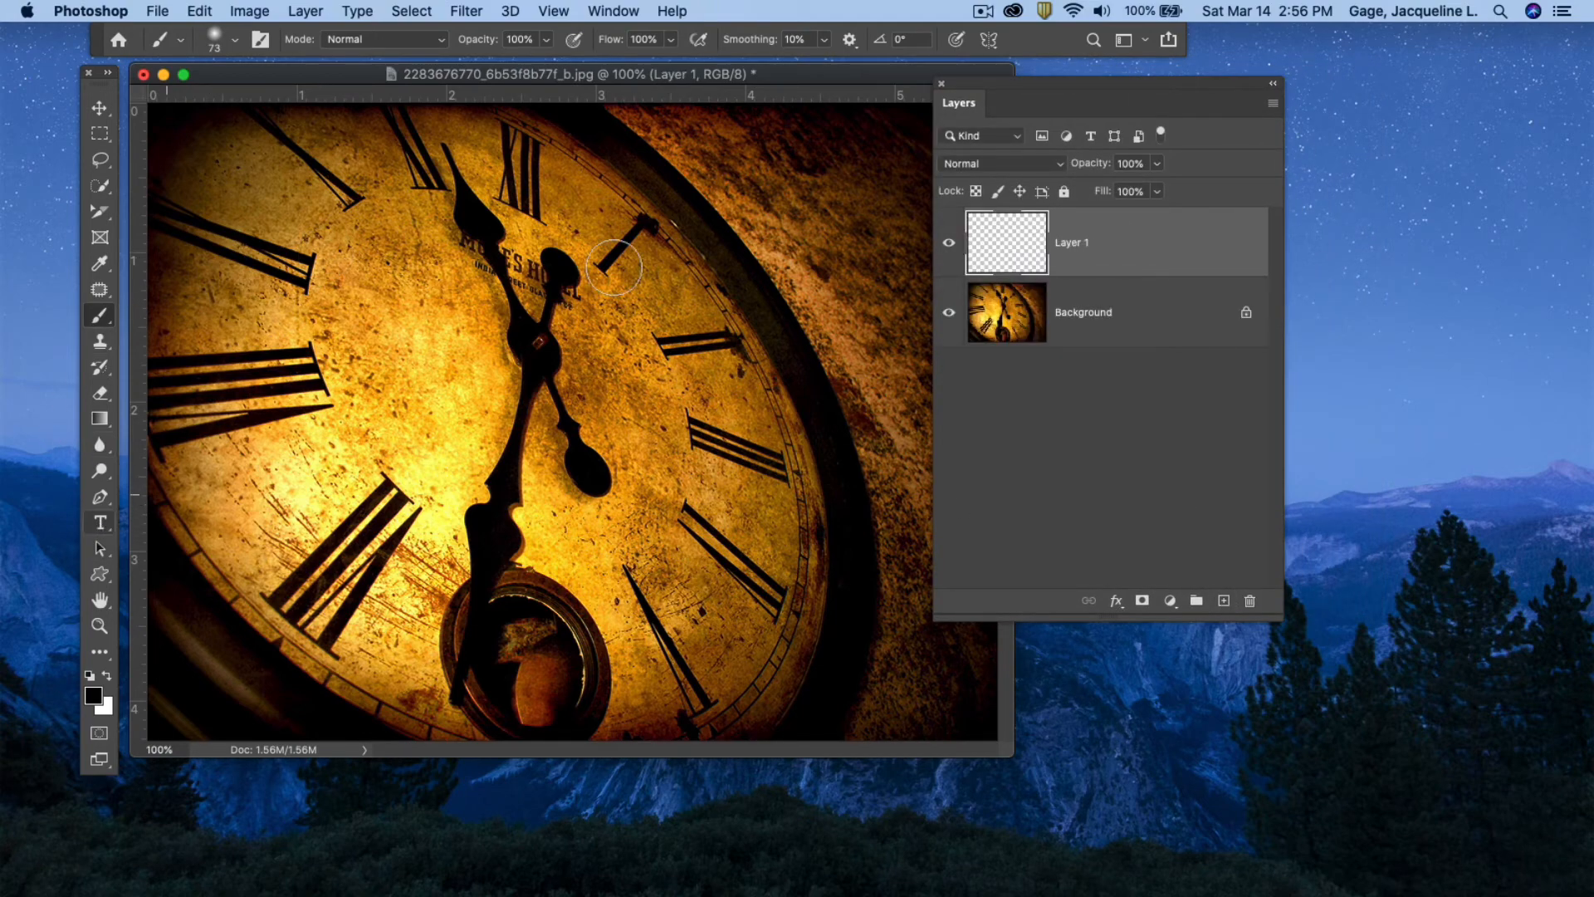
{"action": "left_click_drag", "start_coordinate": [986, 83], "coordinate": [1068, 73]}
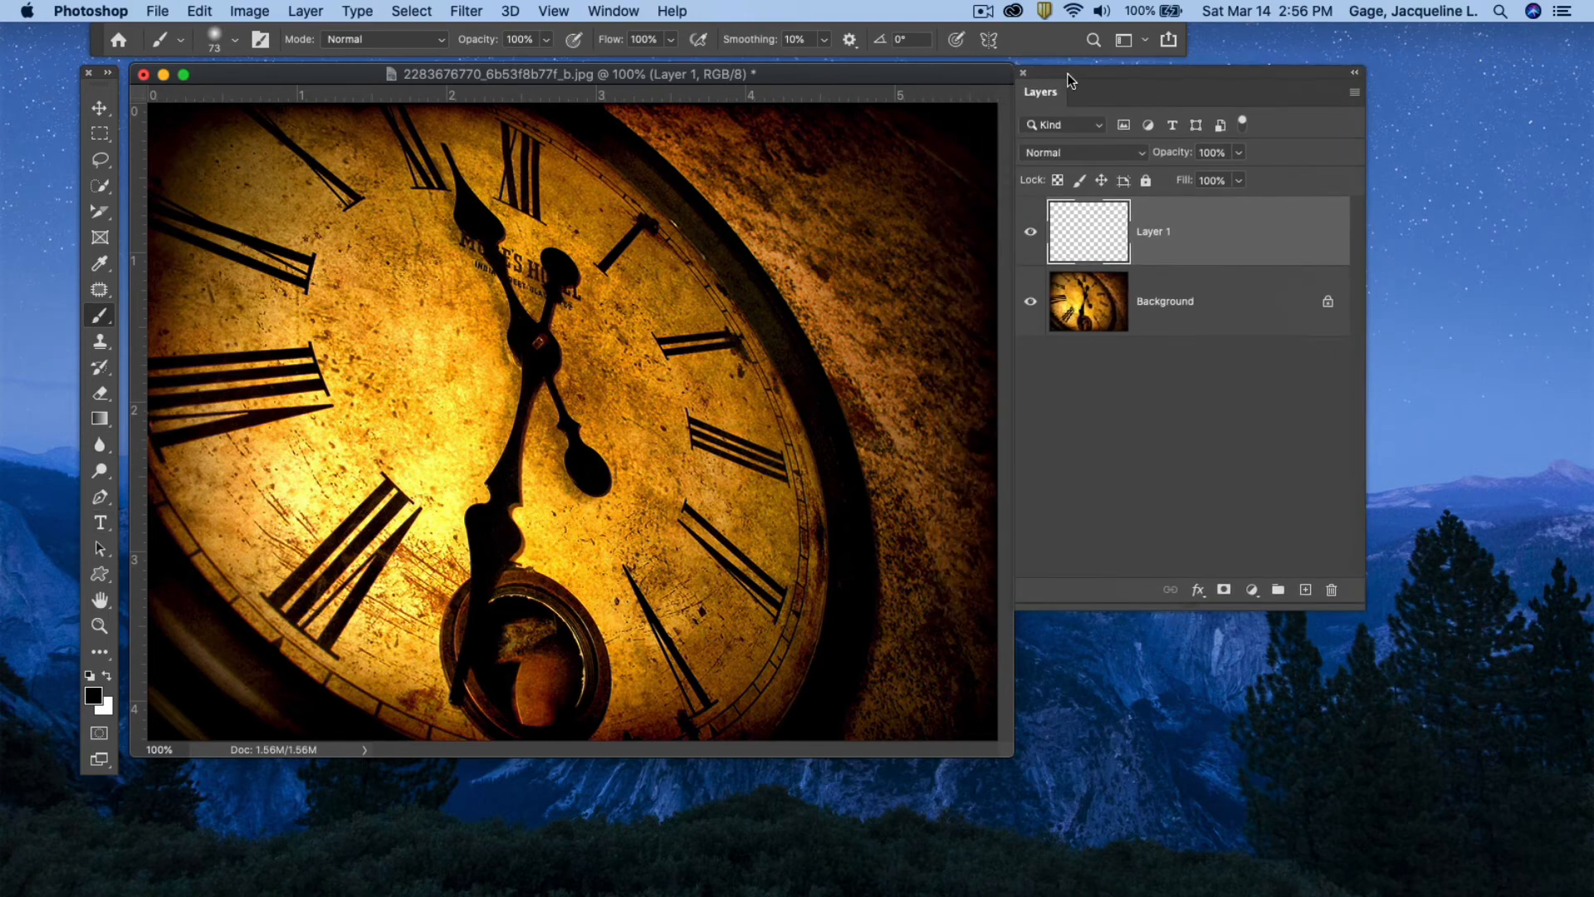
- Add the text CLOCK across the middle of the clock face with the Type tool
{"action": "left_click", "coordinate": [101, 524]}
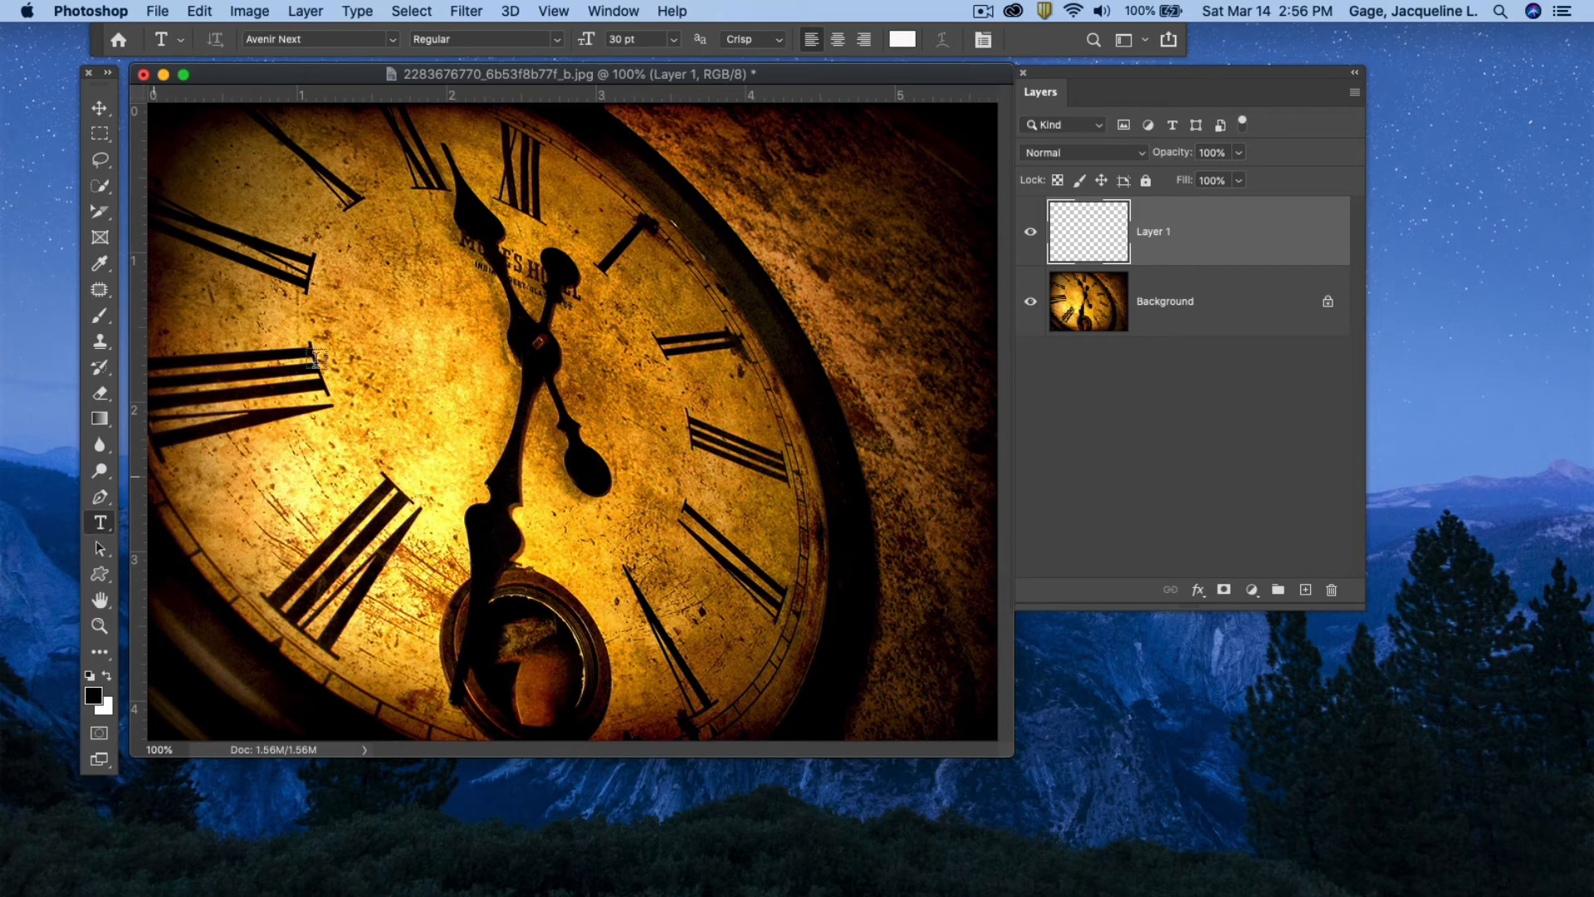
{"action": "left_click", "coordinate": [350, 358]}
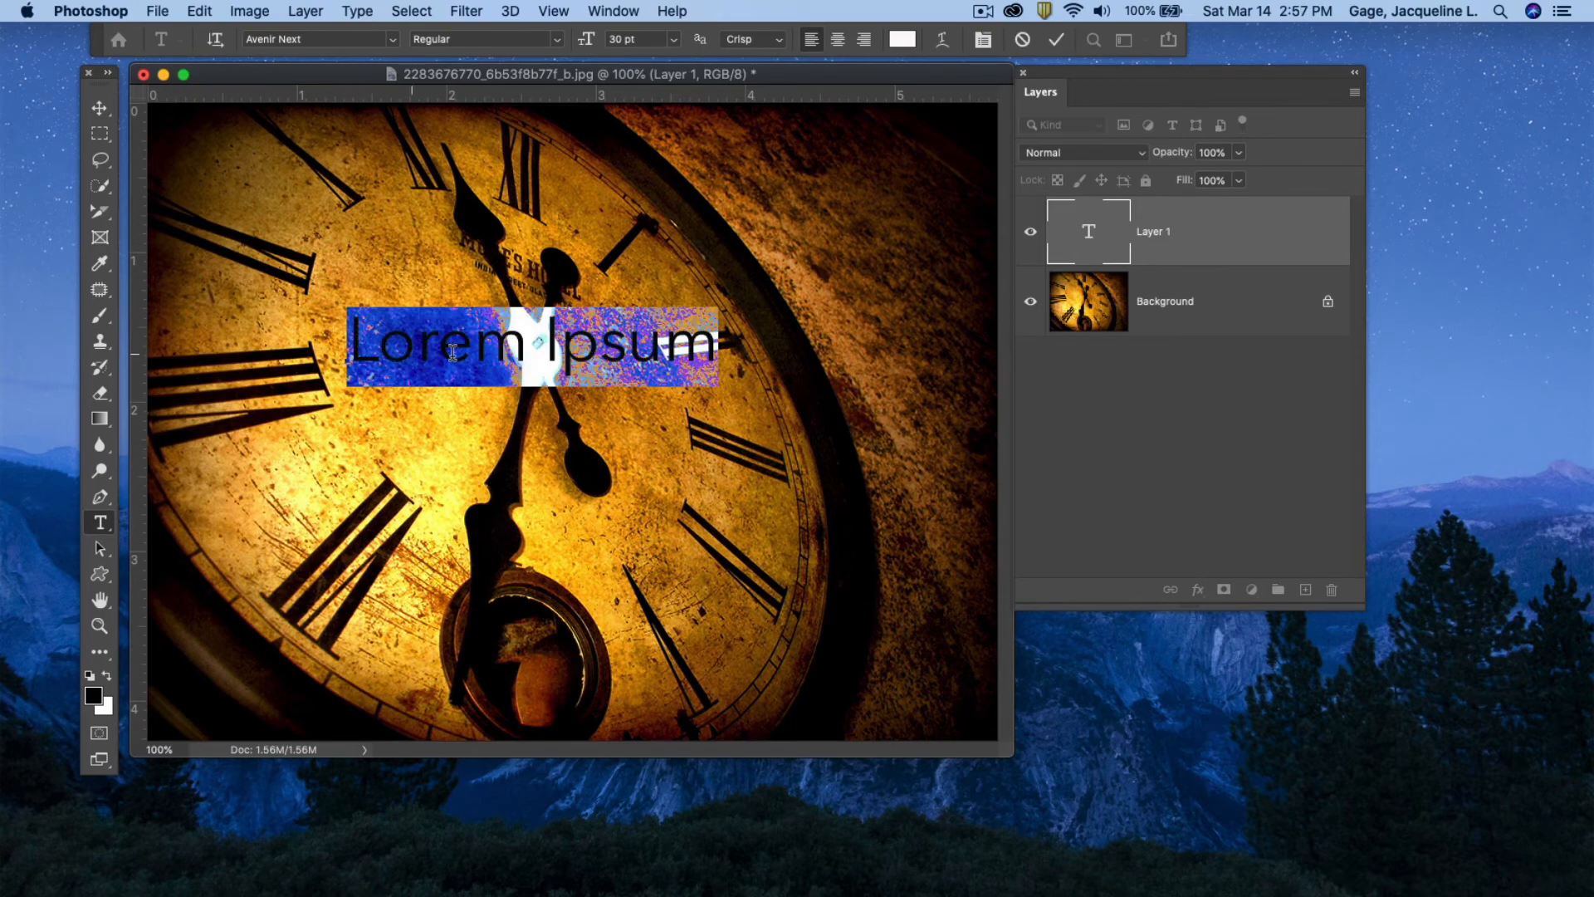
{"action": "type", "text": "C"}
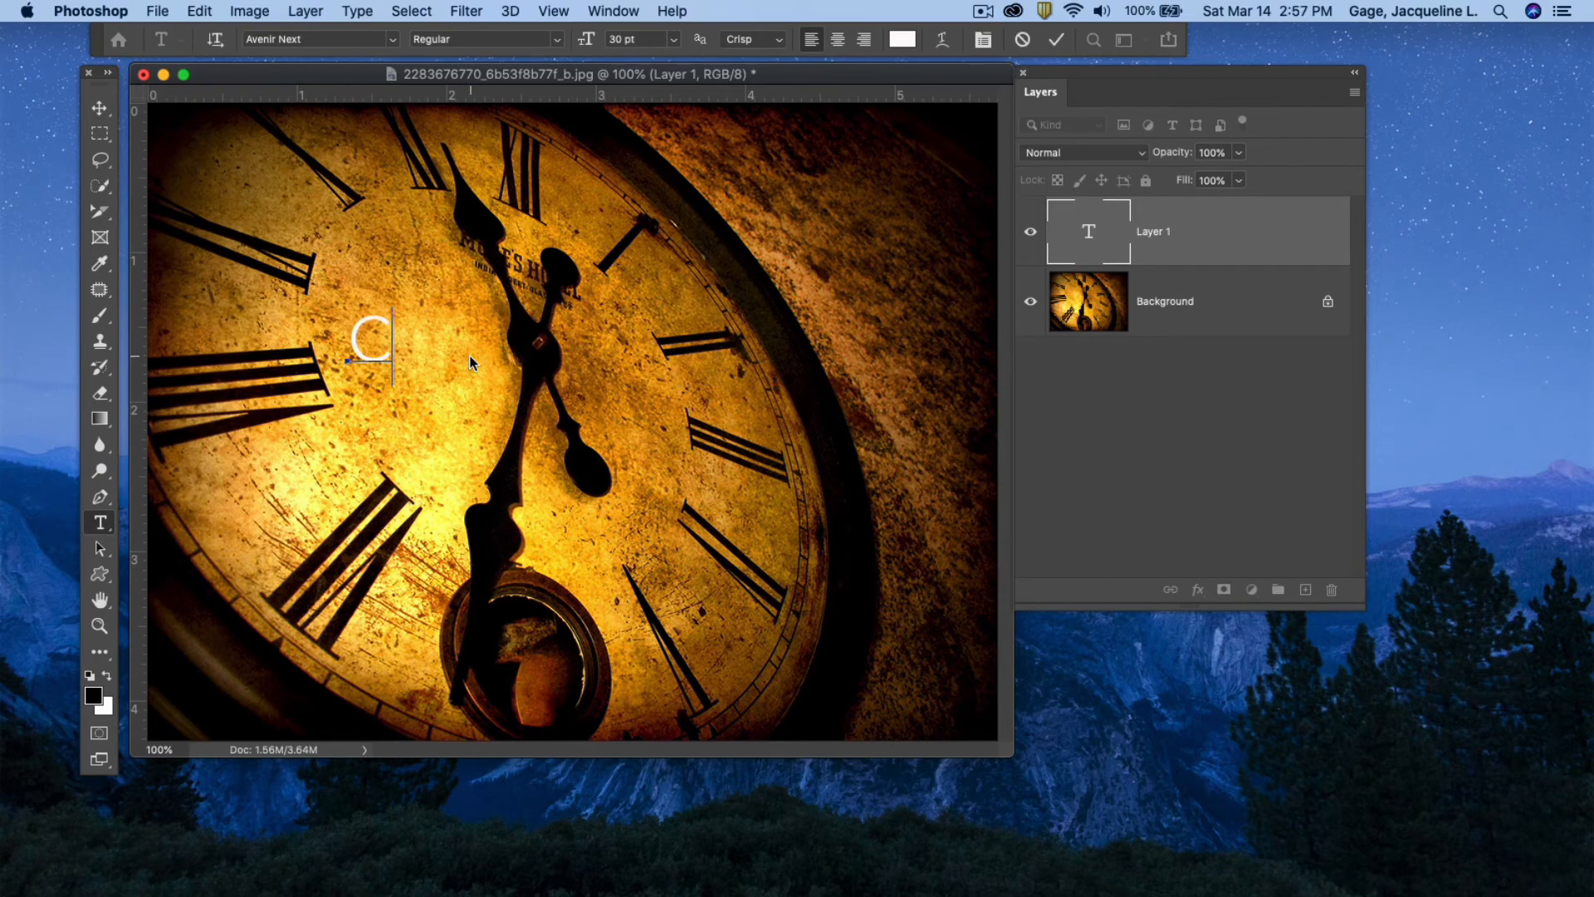
{"action": "type", "text": "LOCK"}
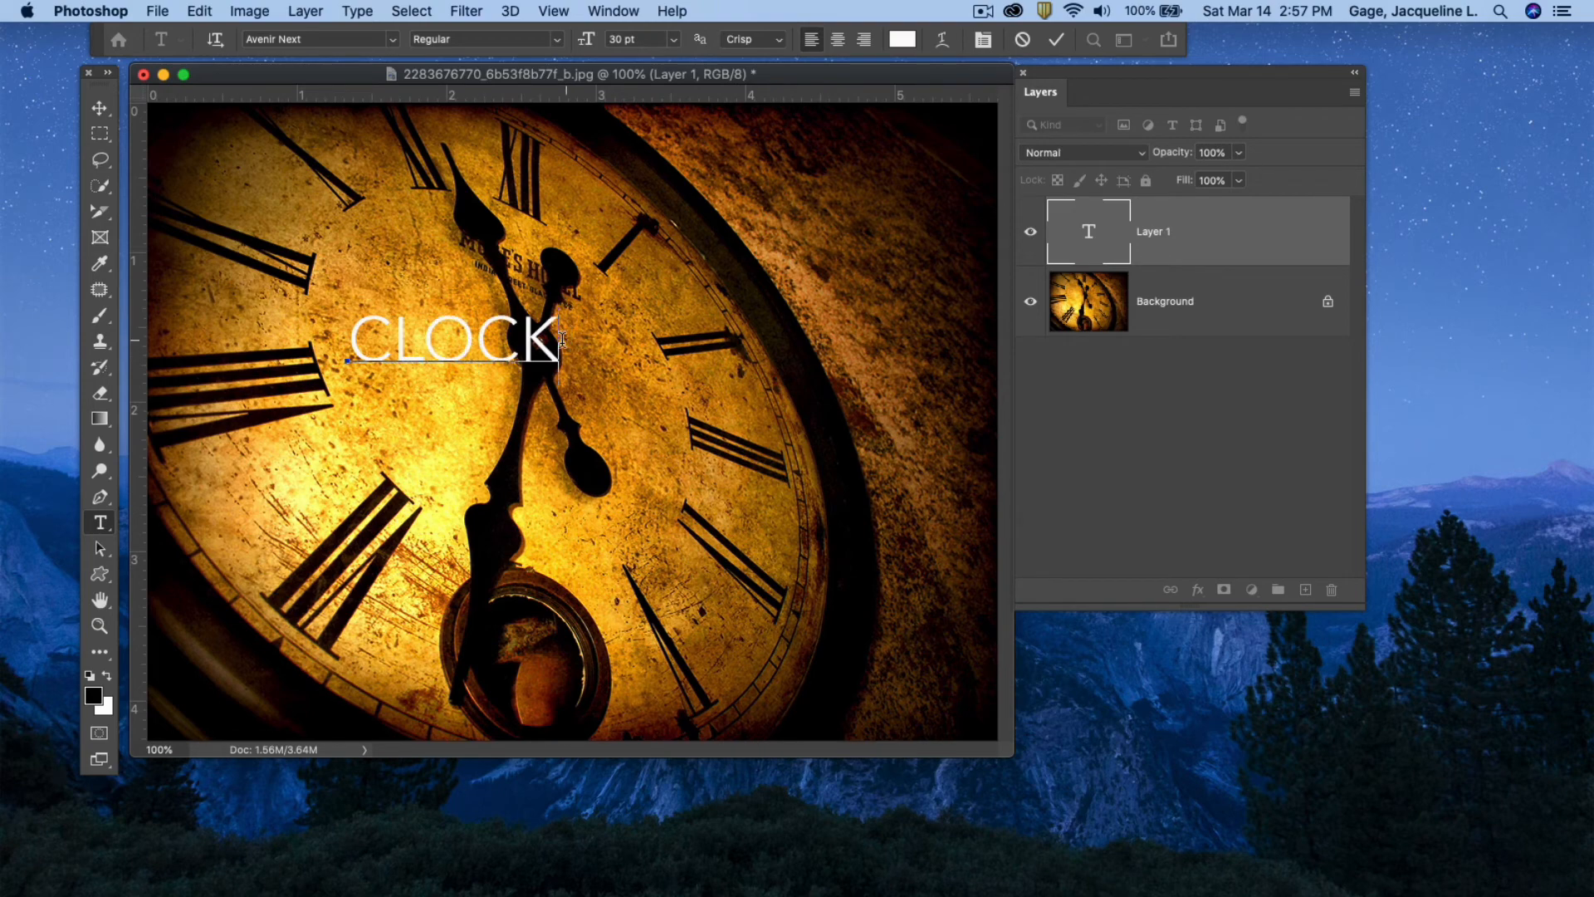
- Set the CLOCK text size to 106 pt and move the text to the middle of the image
{"action": "left_click_drag", "start_coordinate": [559, 336], "coordinate": [331, 326]}
{"action": "left_click", "coordinate": [629, 38]}
{"action": "type", "text": "80"}
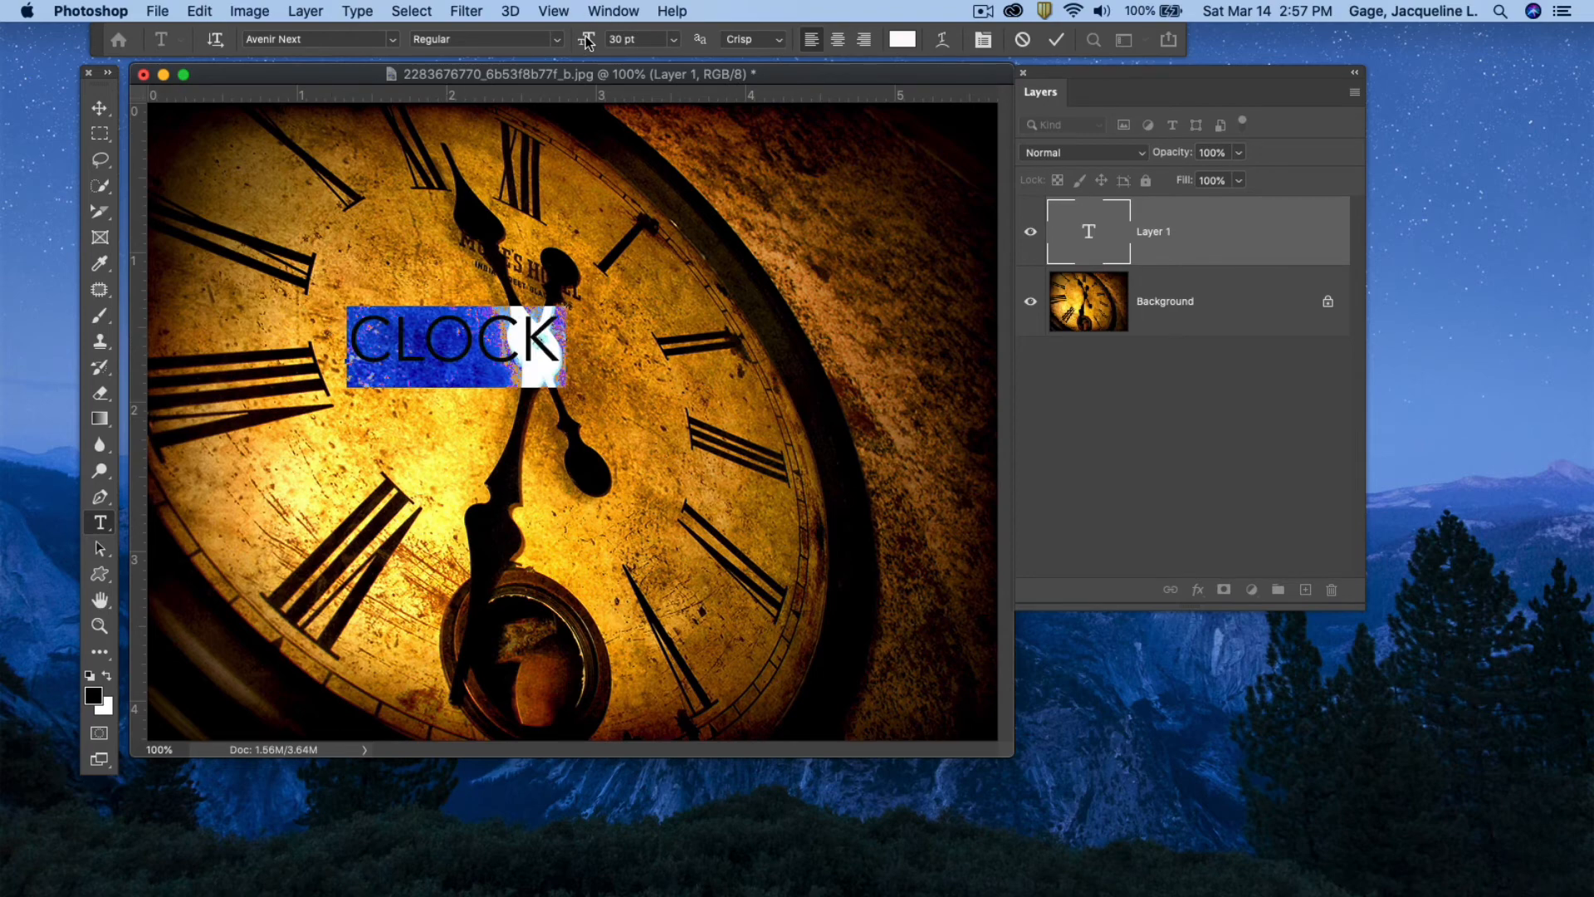
{"action": "key", "text": "Return"}
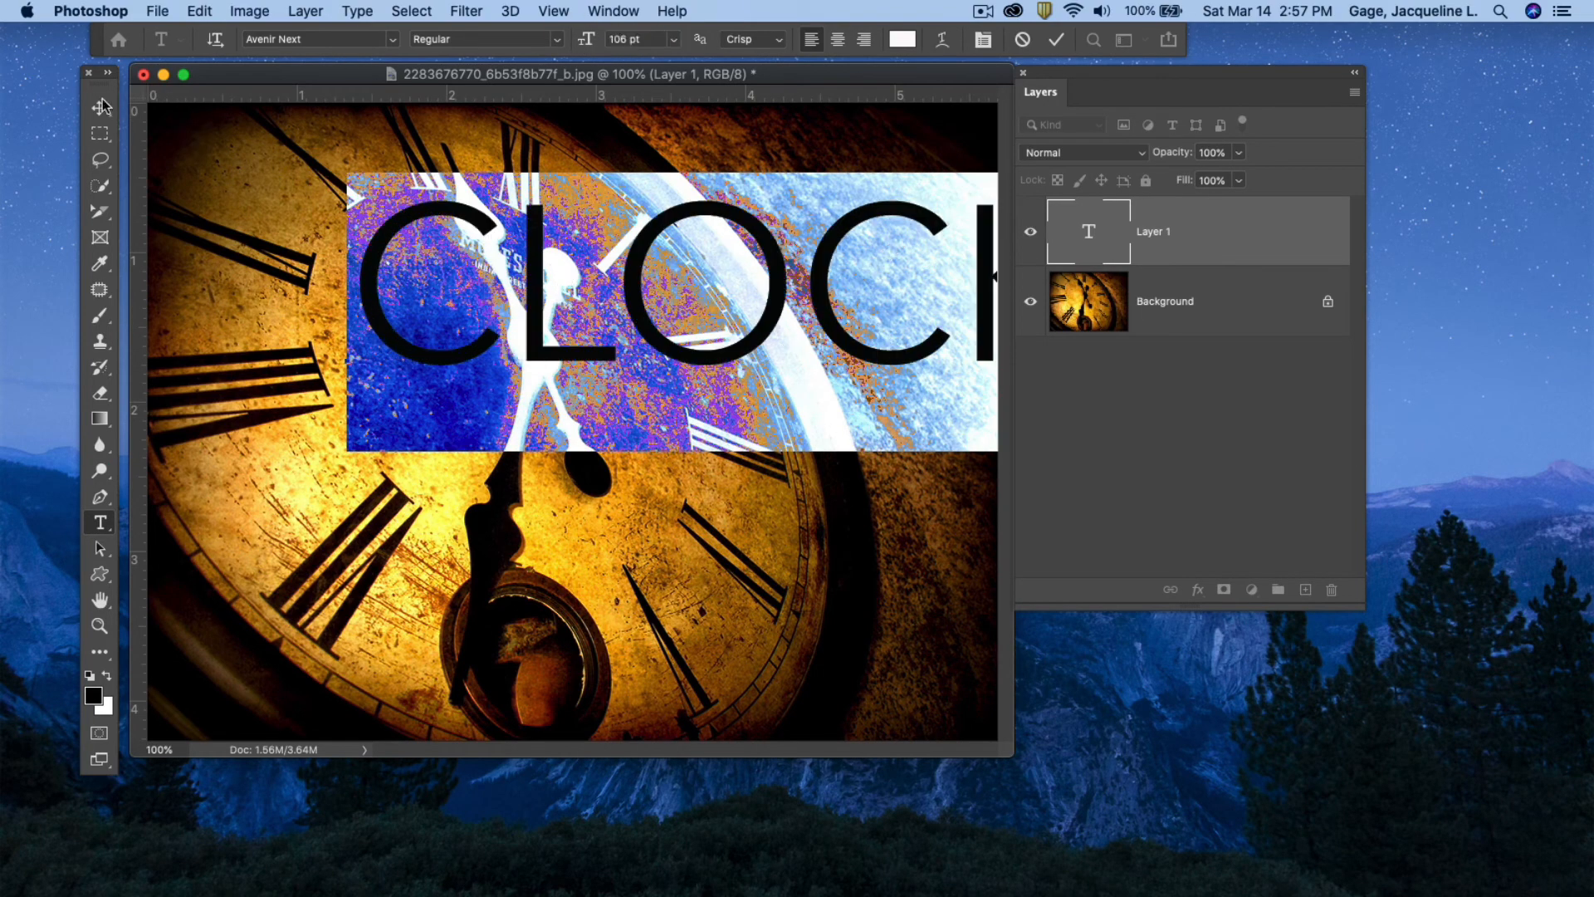
{"action": "left_click", "coordinate": [100, 108]}
{"action": "left_click_drag", "start_coordinate": [691, 309], "coordinate": [535, 400]}
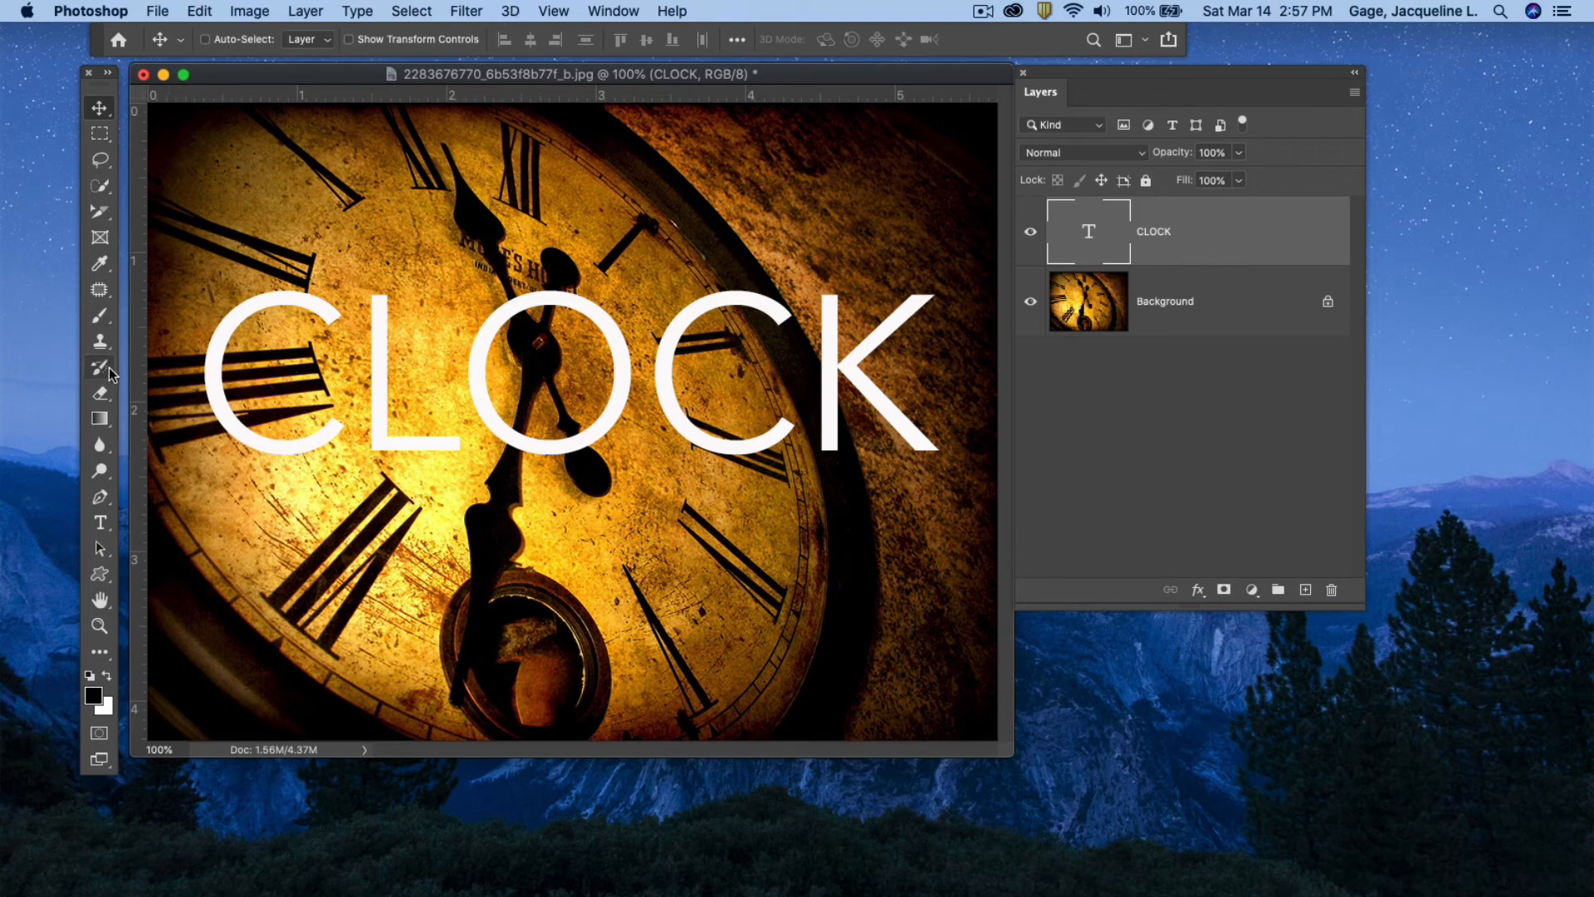
- Change the font of the CLOCK text to Cooper Std Black
{"action": "left_click", "coordinate": [100, 522]}
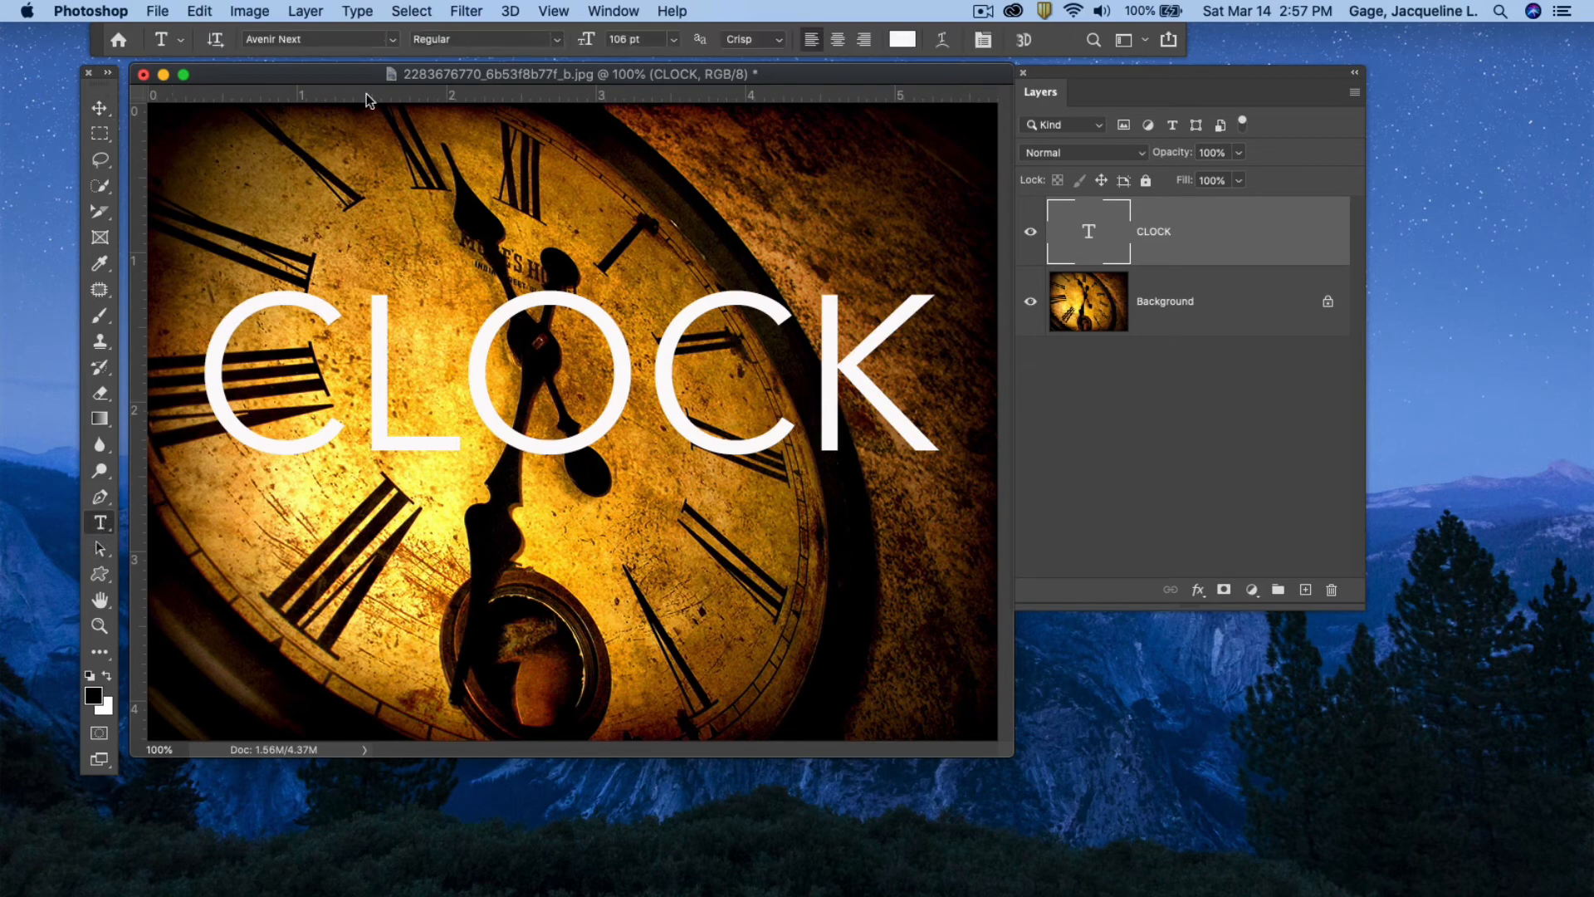
{"action": "left_click", "coordinate": [393, 39]}
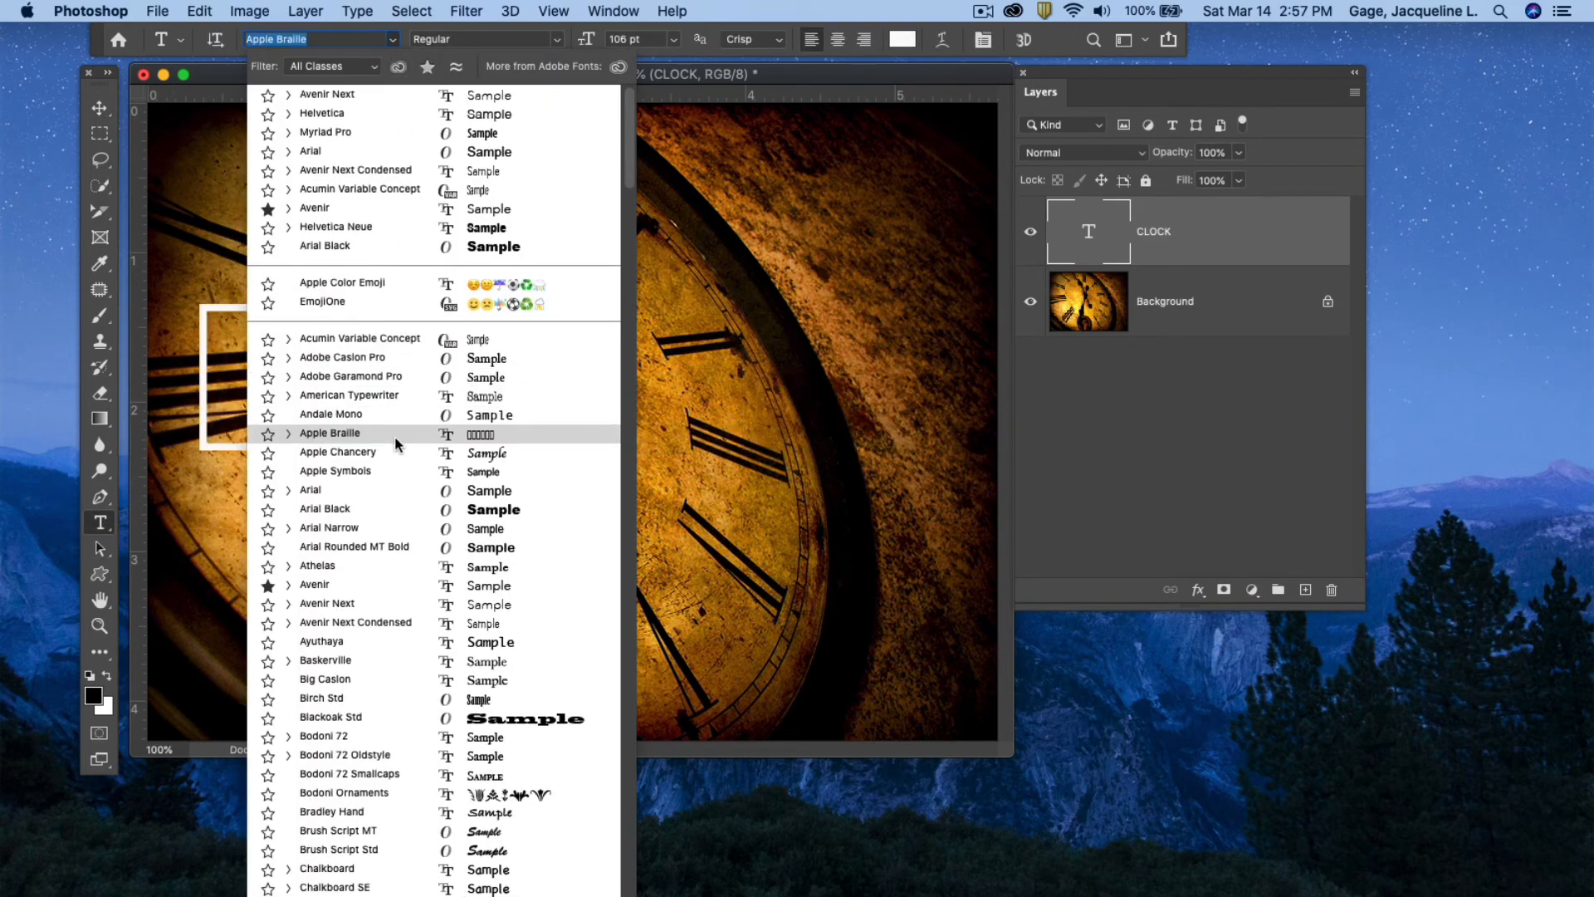
{"action": "scroll", "coordinate": [396, 436], "scroll_direction": "down", "scroll_amount": 2}
{"action": "scroll", "coordinate": [395, 436], "scroll_direction": "down", "scroll_amount": 3}
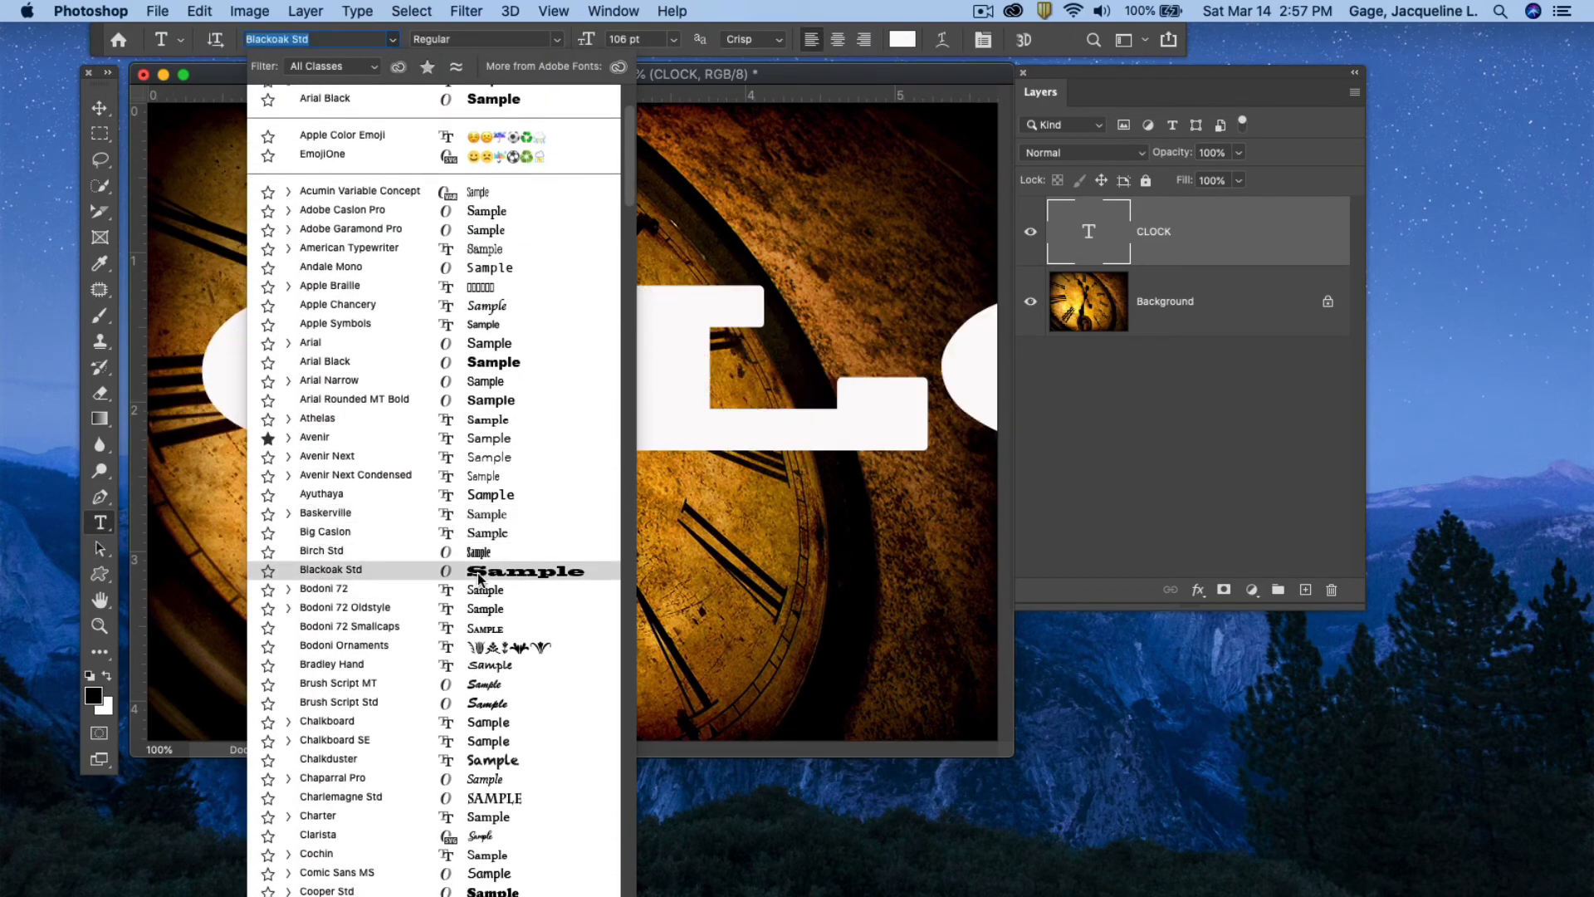
{"action": "scroll", "coordinate": [479, 578], "scroll_direction": "down", "scroll_amount": 4}
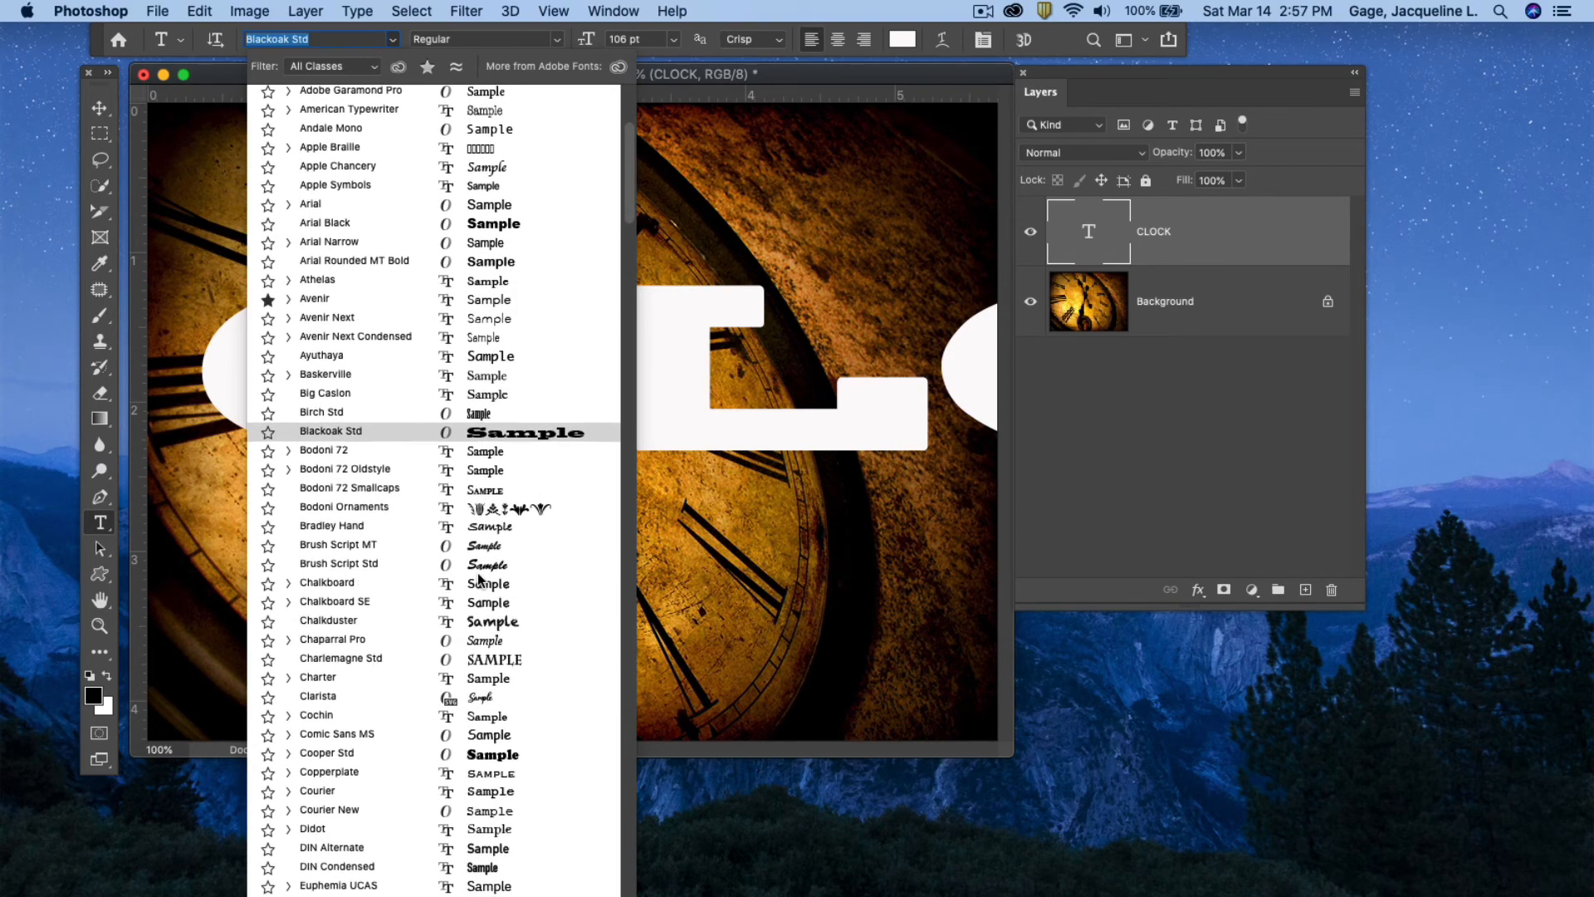
{"action": "left_click", "coordinate": [483, 757]}
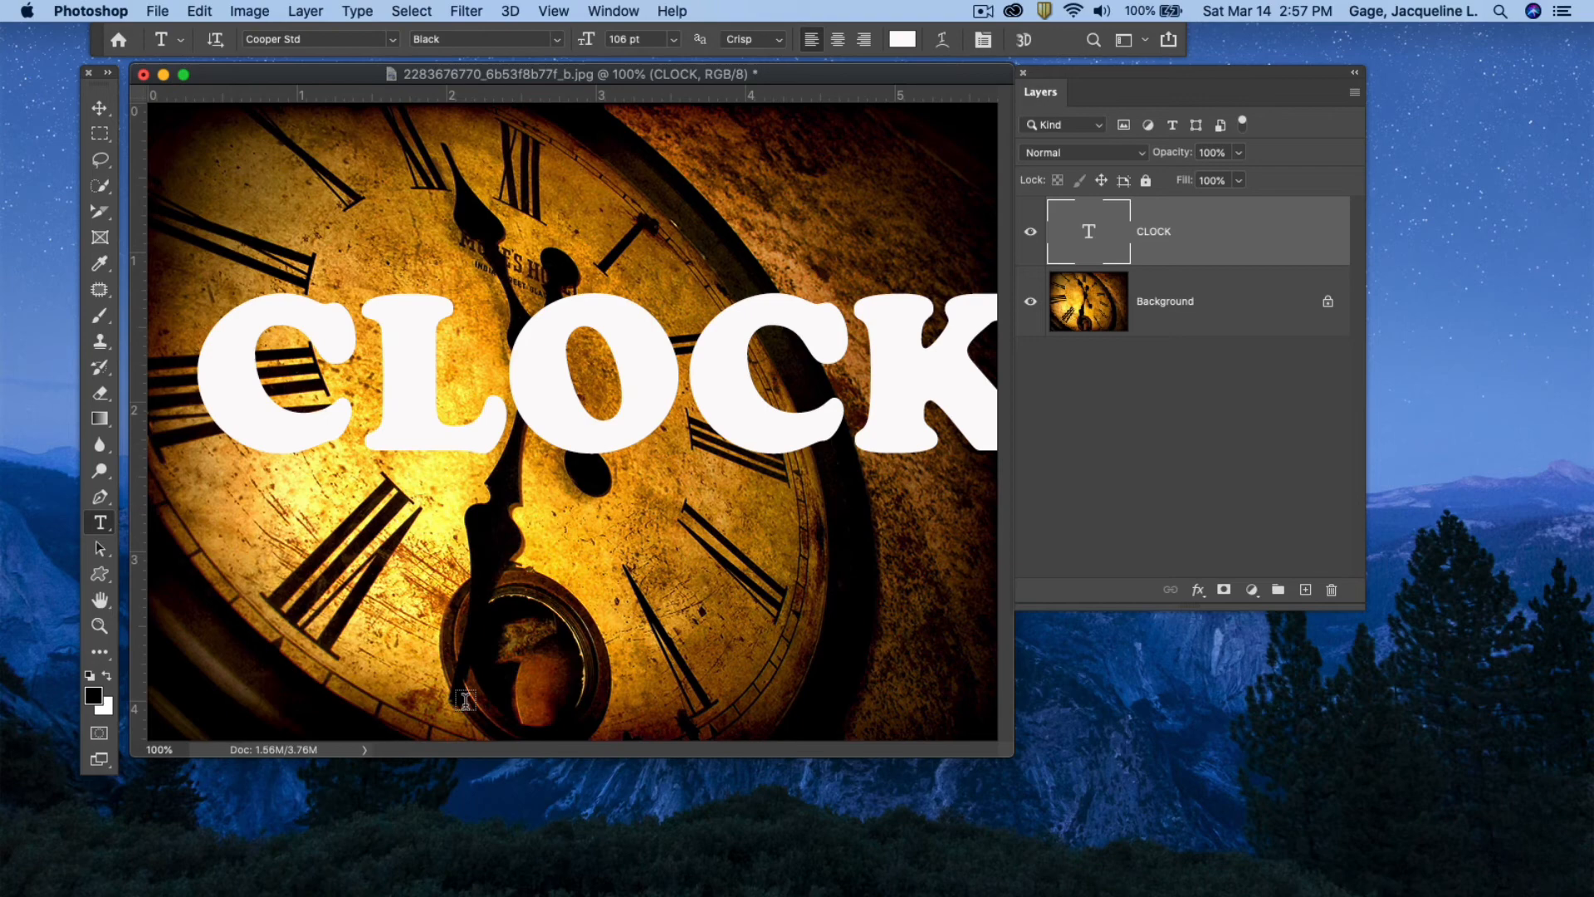
- Move the Layers panel farther from the document window and shift the CLOCK text slightly left on the image
{"action": "left_click", "coordinate": [98, 112]}
{"action": "left_click_drag", "start_coordinate": [1083, 73], "coordinate": [1124, 64]}
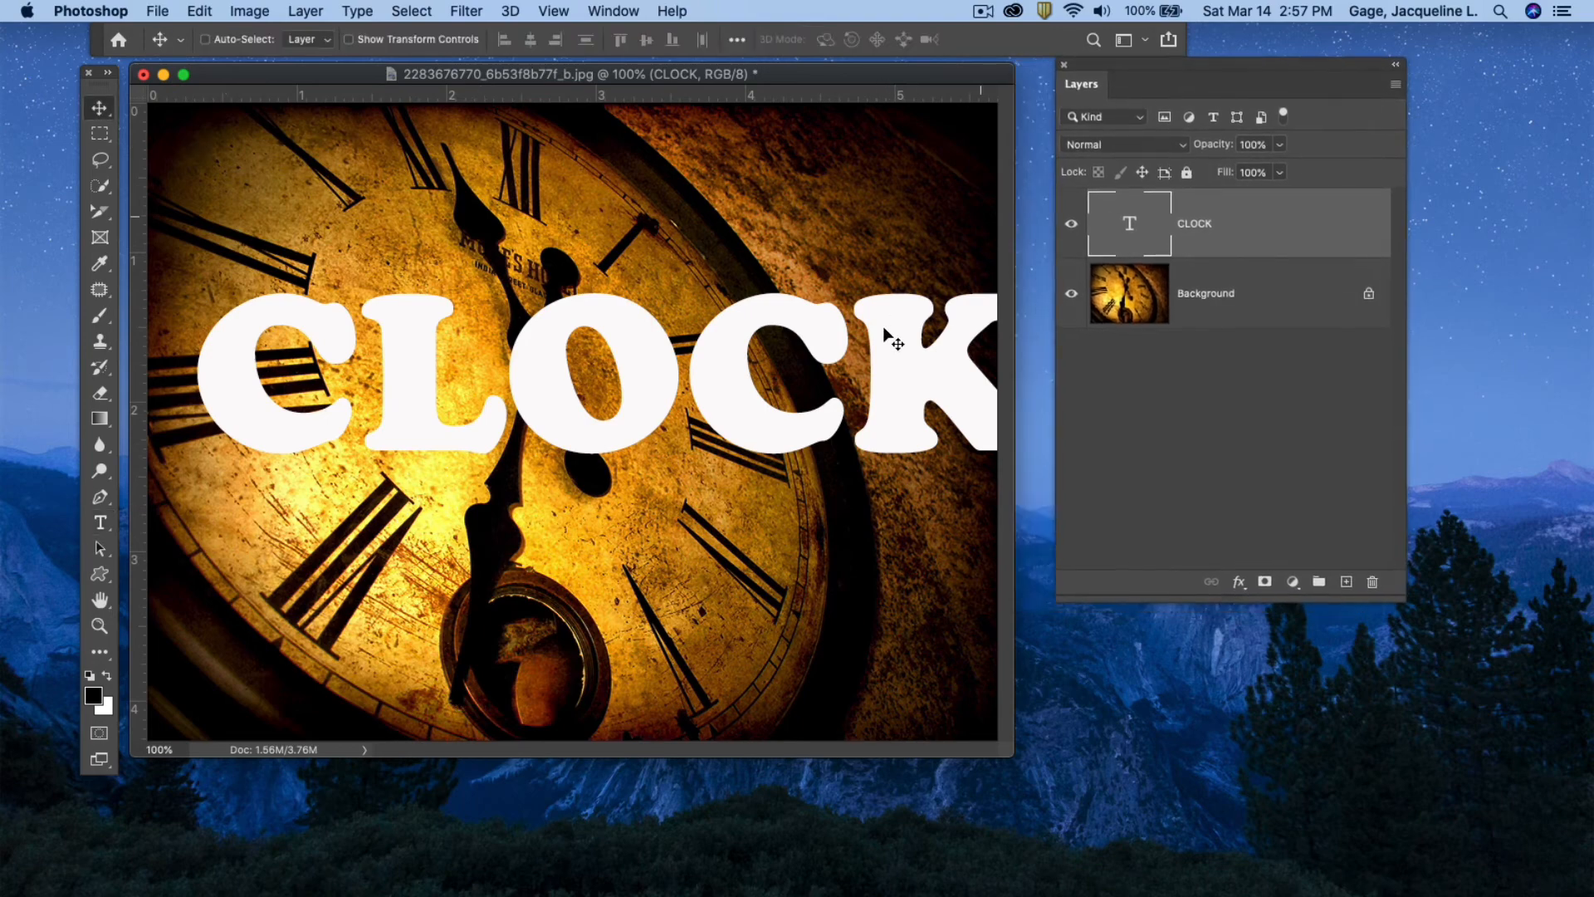
{"action": "left_click_drag", "start_coordinate": [887, 332], "coordinate": [858, 333]}
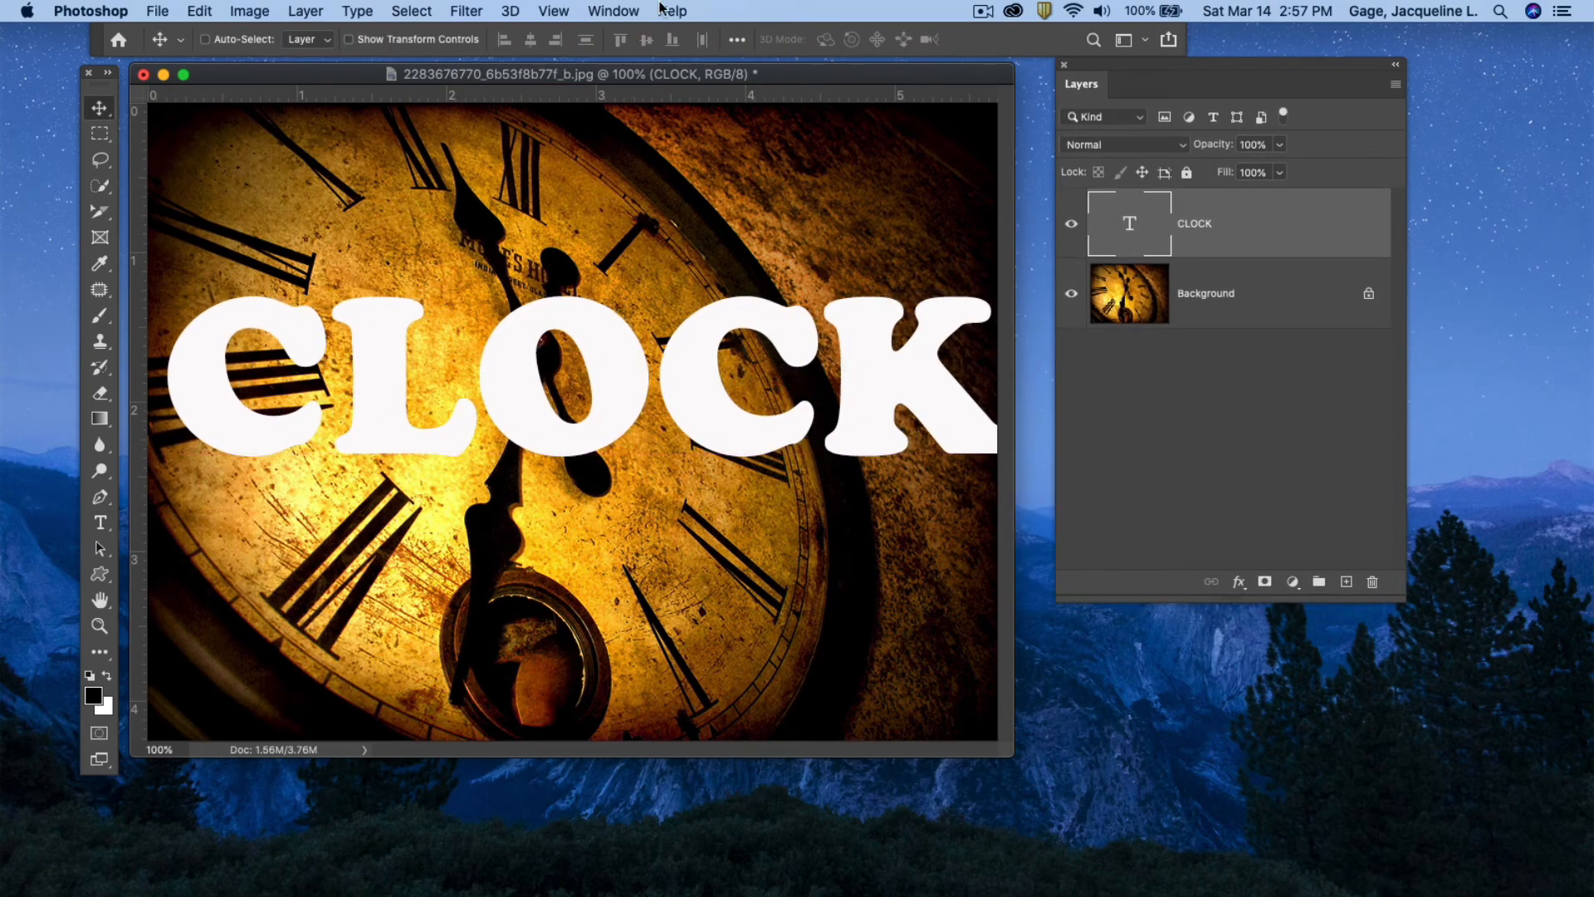
- Set the CLOCK text size to 94 pt and shift the text slightly right to center it on the image
{"action": "left_click", "coordinate": [99, 522]}
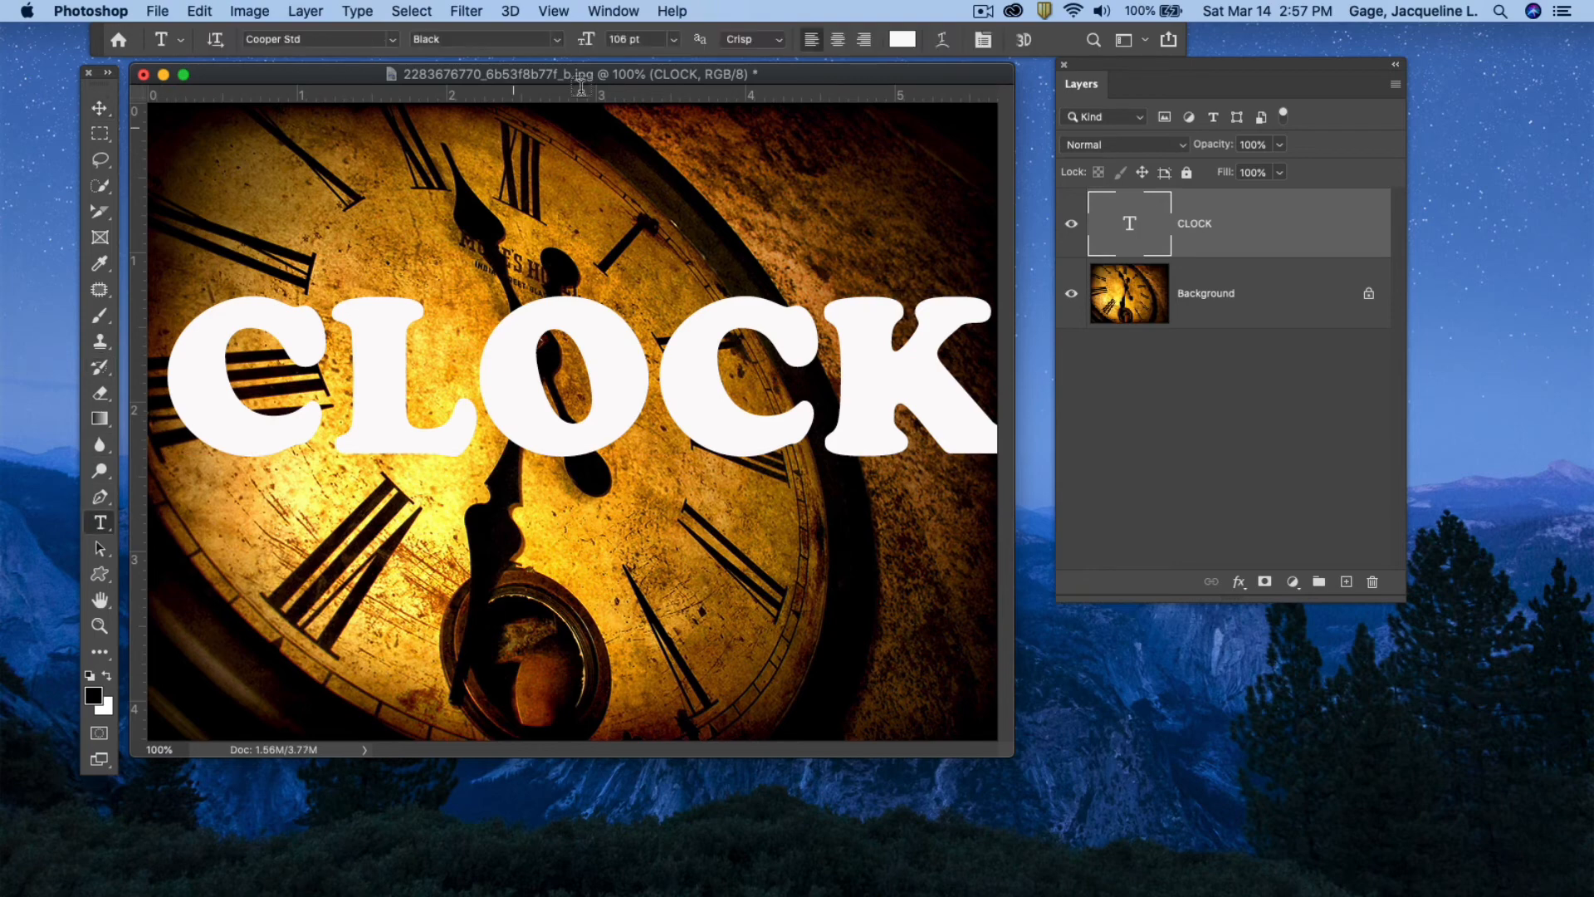
{"action": "left_click_drag", "start_coordinate": [587, 41], "coordinate": [574, 40]}
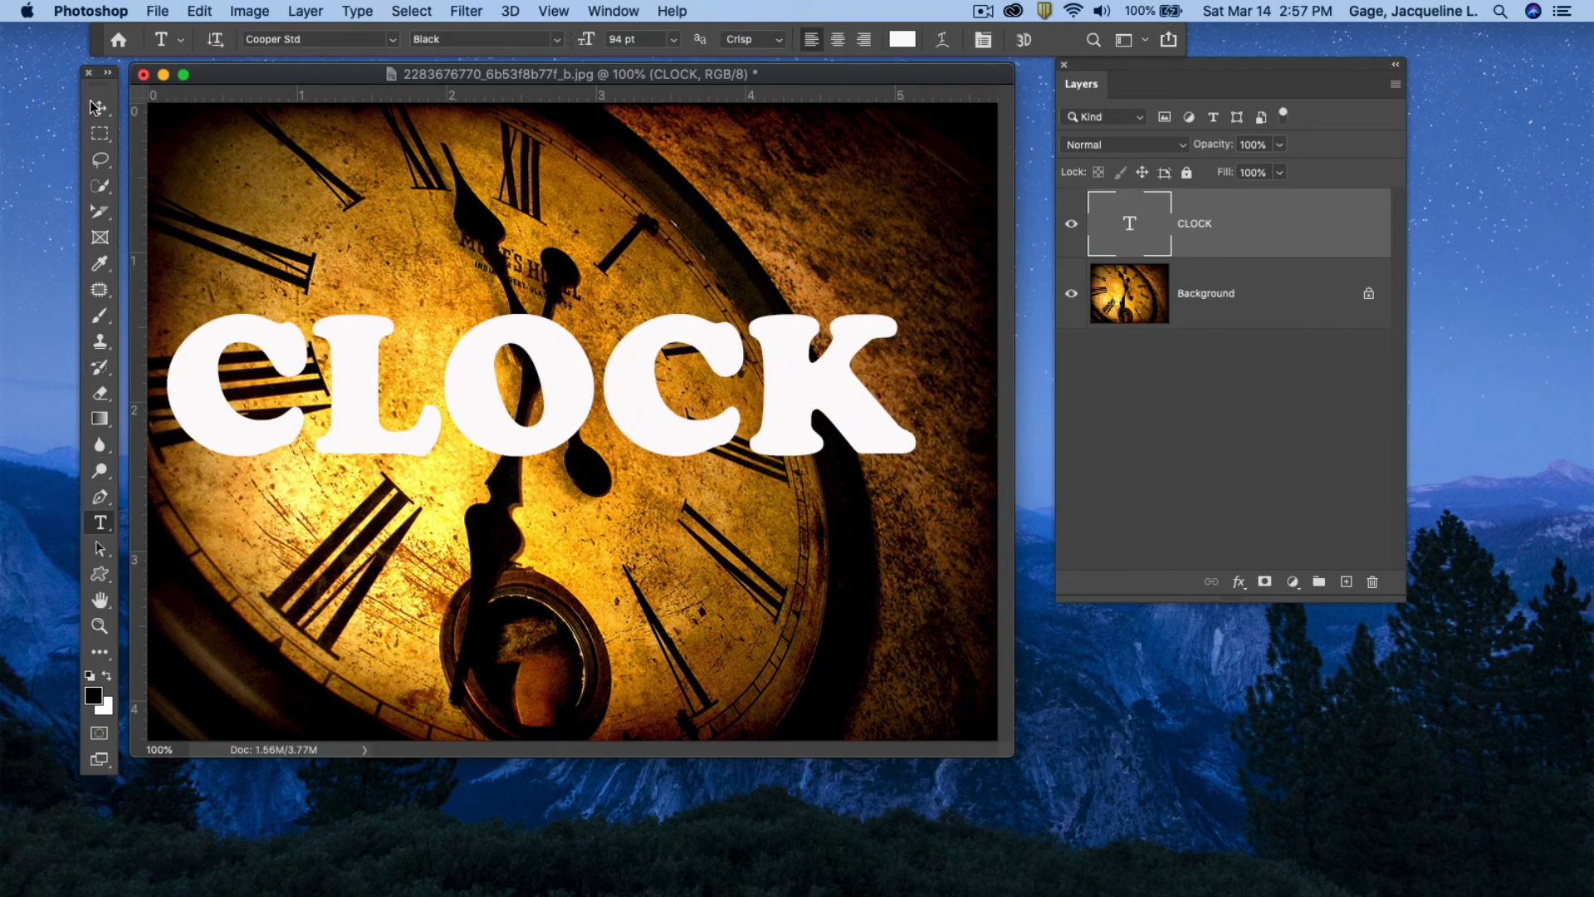
{"action": "left_click", "coordinate": [98, 106]}
{"action": "left_click_drag", "start_coordinate": [502, 342], "coordinate": [532, 342]}
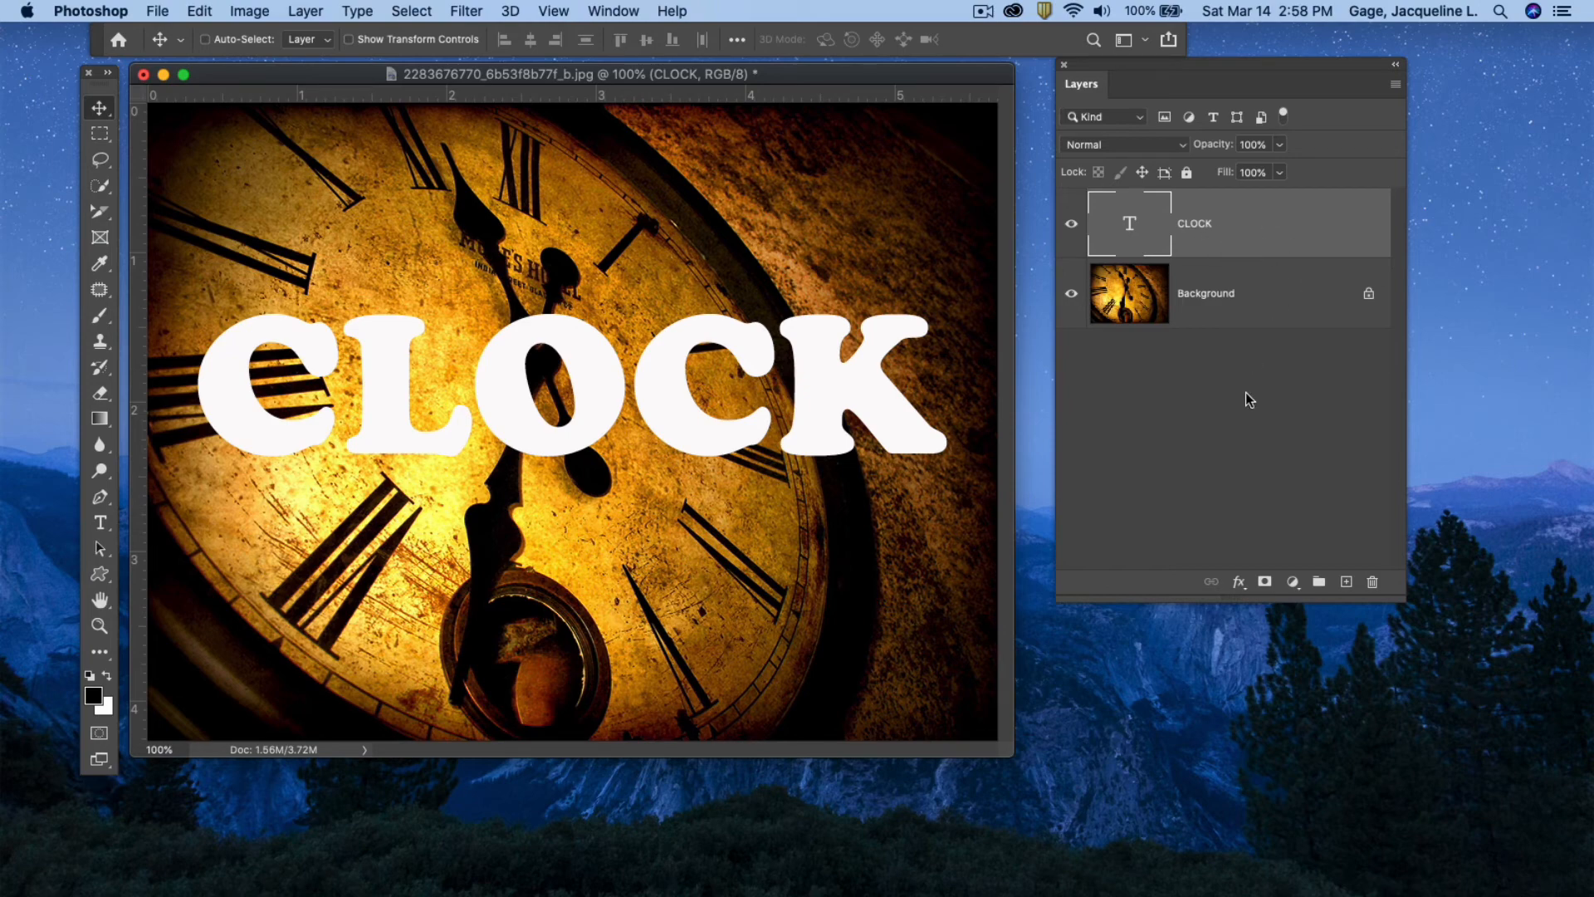
- Unlock the Background clock photo layer and place it above the CLOCK text layer
{"action": "left_click_drag", "start_coordinate": [1143, 61], "coordinate": [1110, 91]}
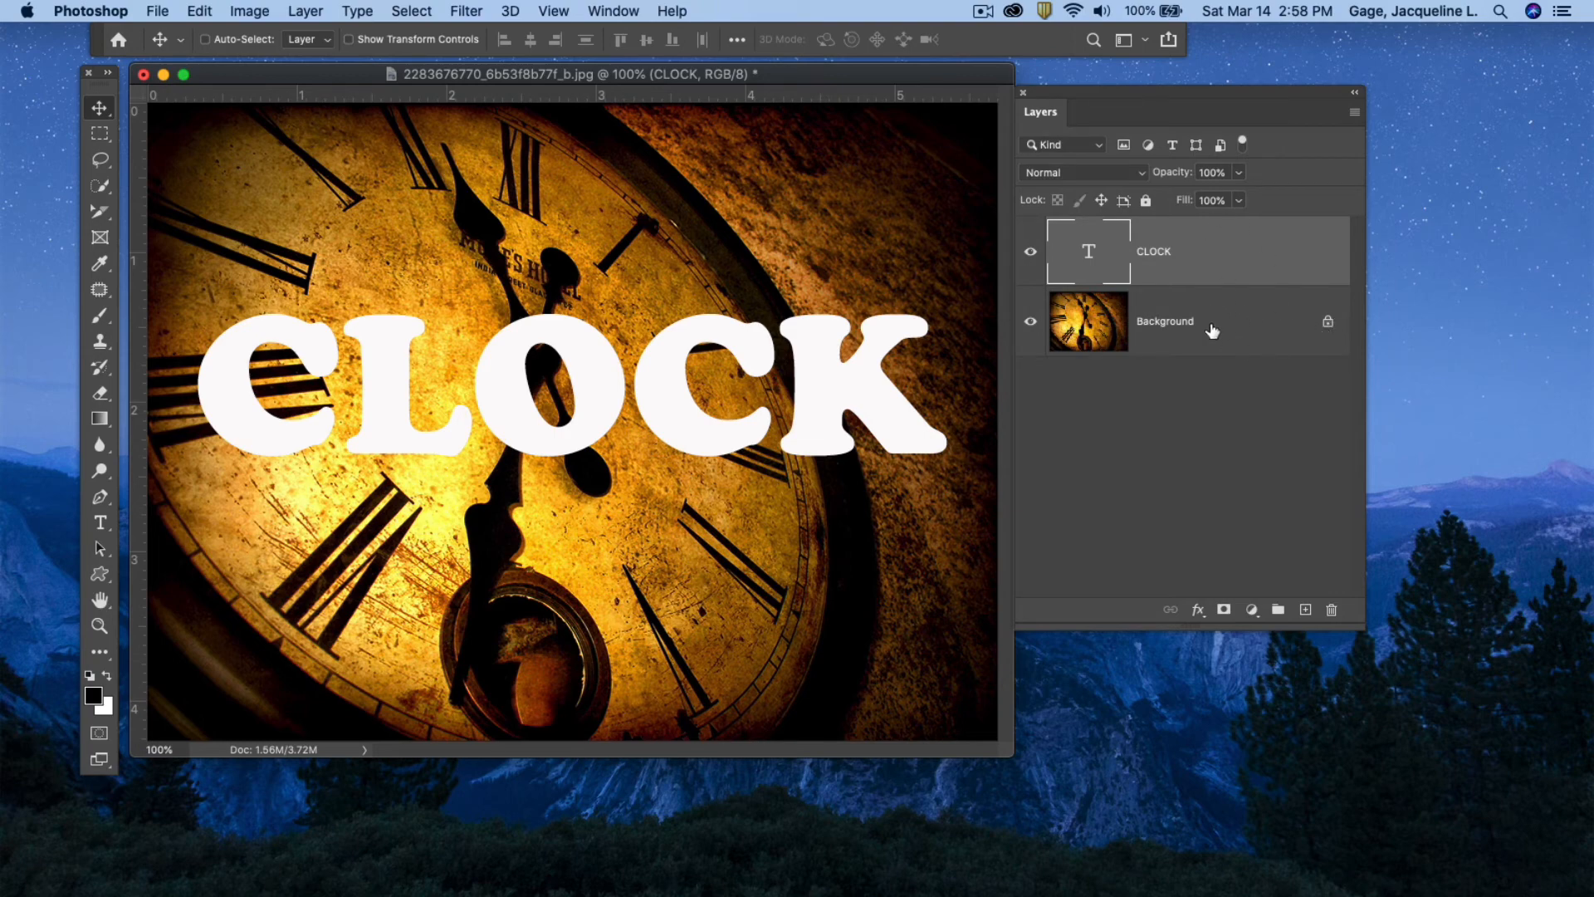
{"action": "left_click", "coordinate": [1326, 325]}
{"action": "key", "text": "space"}
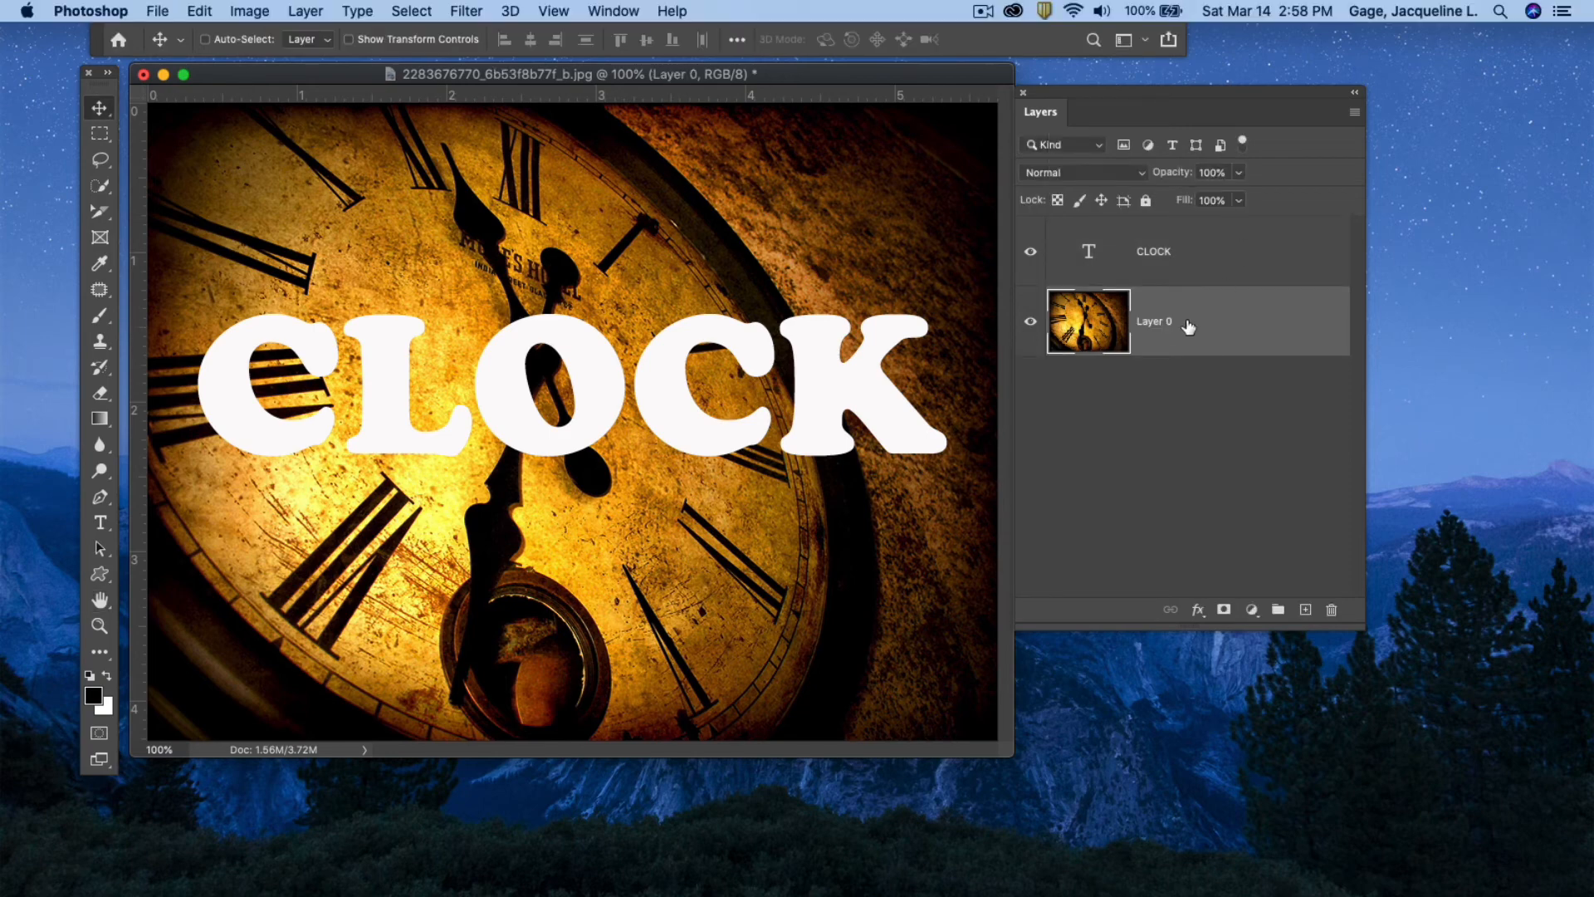
{"action": "left_click_drag", "start_coordinate": [1184, 326], "coordinate": [1185, 253]}
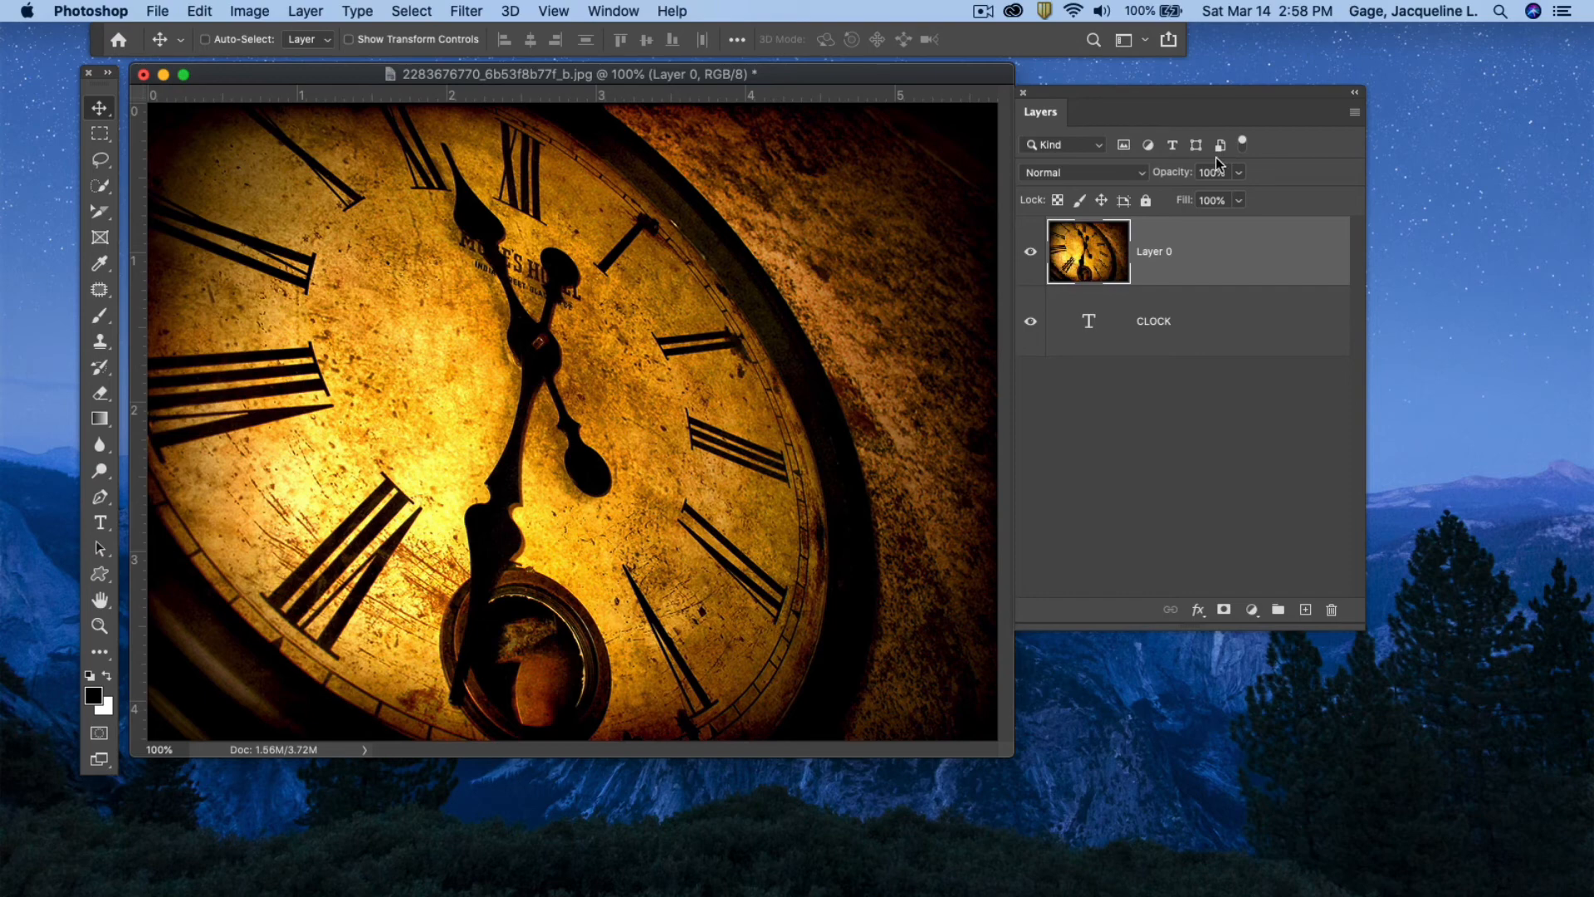
- Try clipping the clock photo layer to the CLOCK text with a clipping mask and undo it
{"action": "right_click", "coordinate": [1216, 255]}
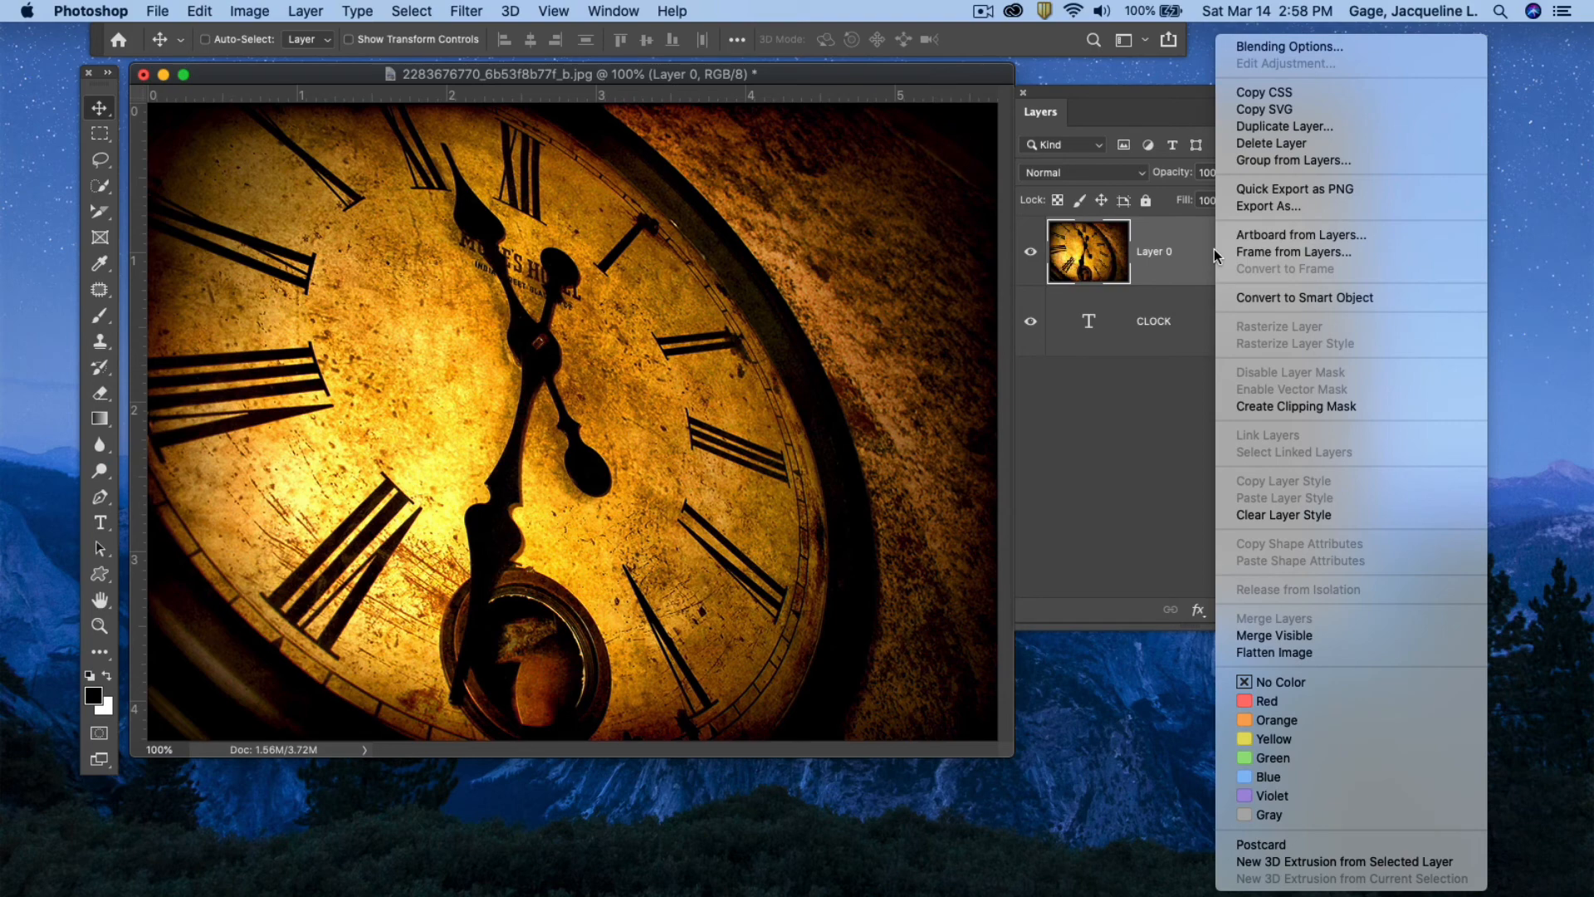
{"action": "left_click", "coordinate": [1247, 405]}
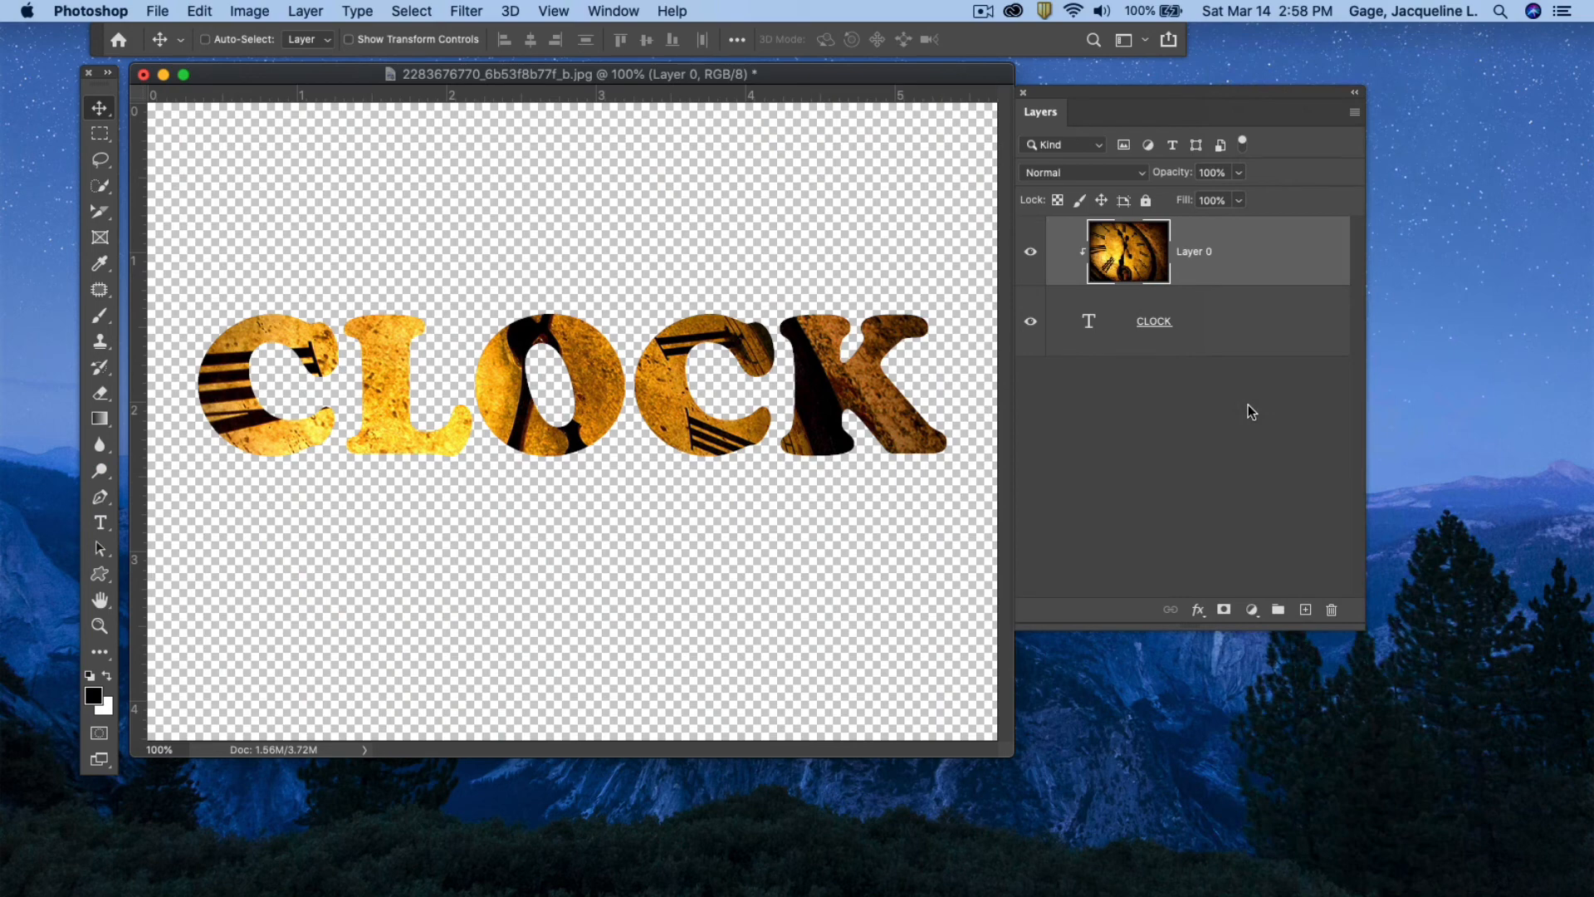
{"action": "key", "text": "super+z"}
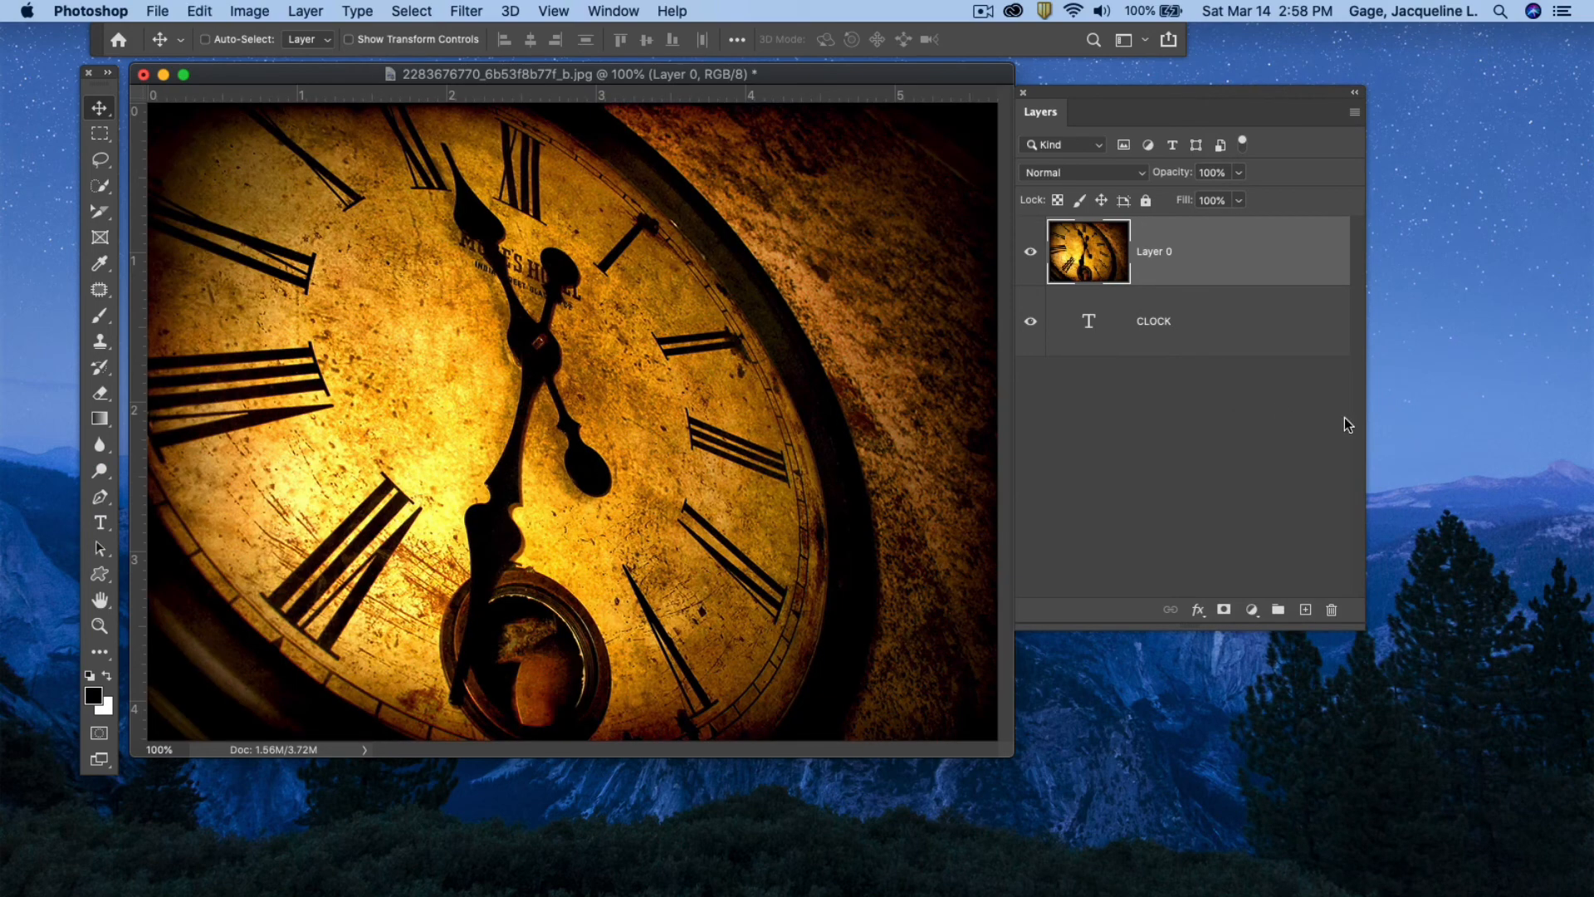
- Create a clipping mask from the clock photo on the CLOCK text and shift the photo up and left inside the letters
{"action": "left_click", "coordinate": [302, 12]}
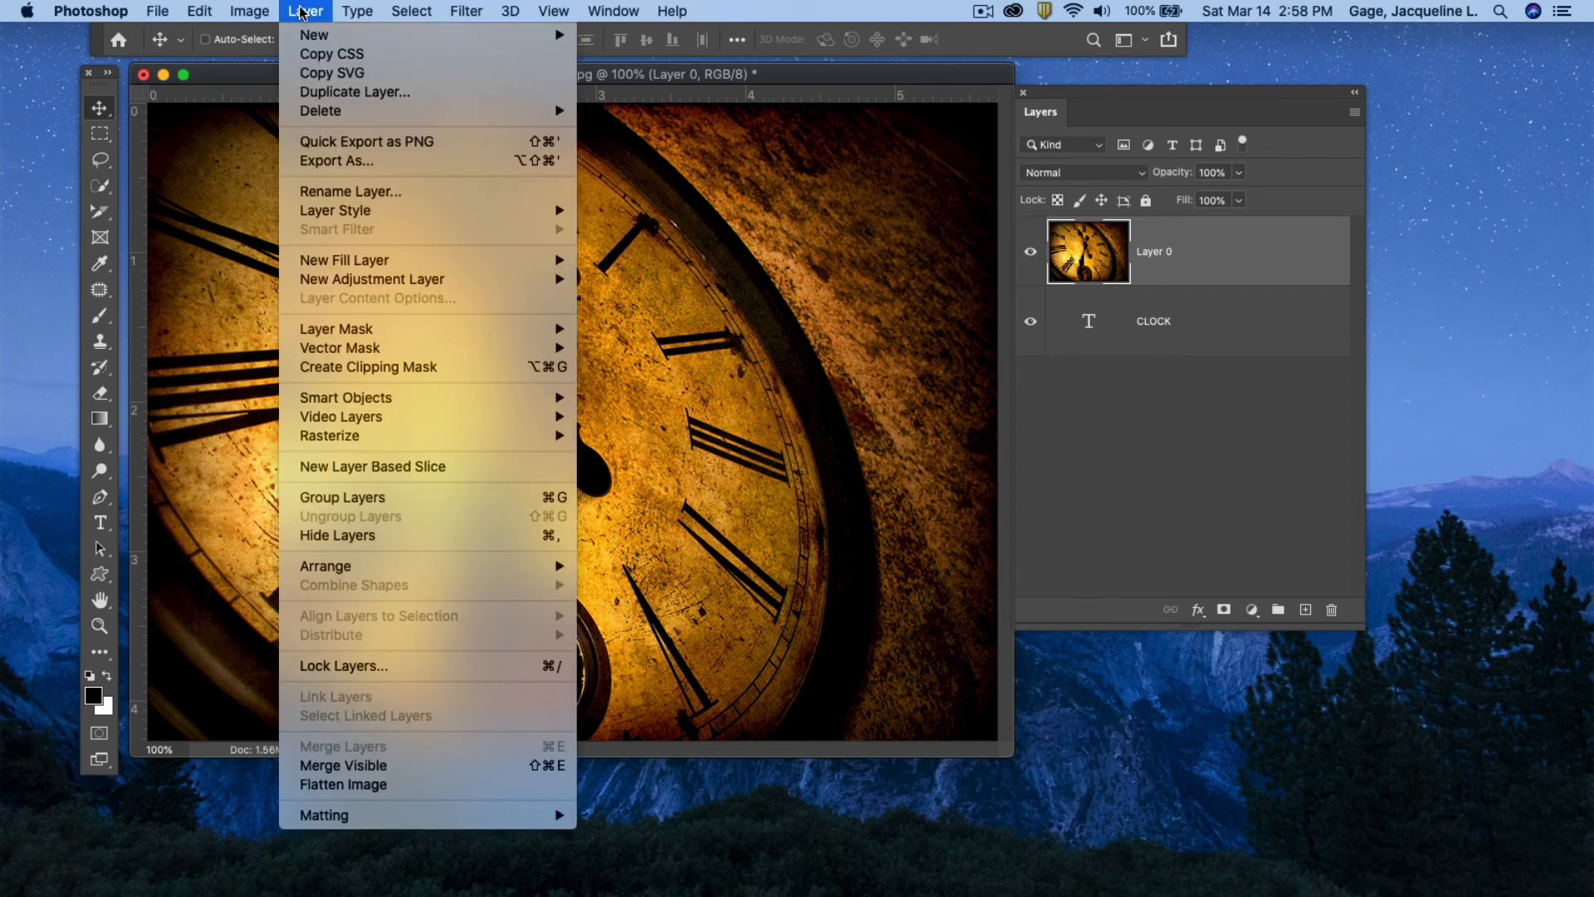
{"action": "left_click", "coordinate": [379, 367]}
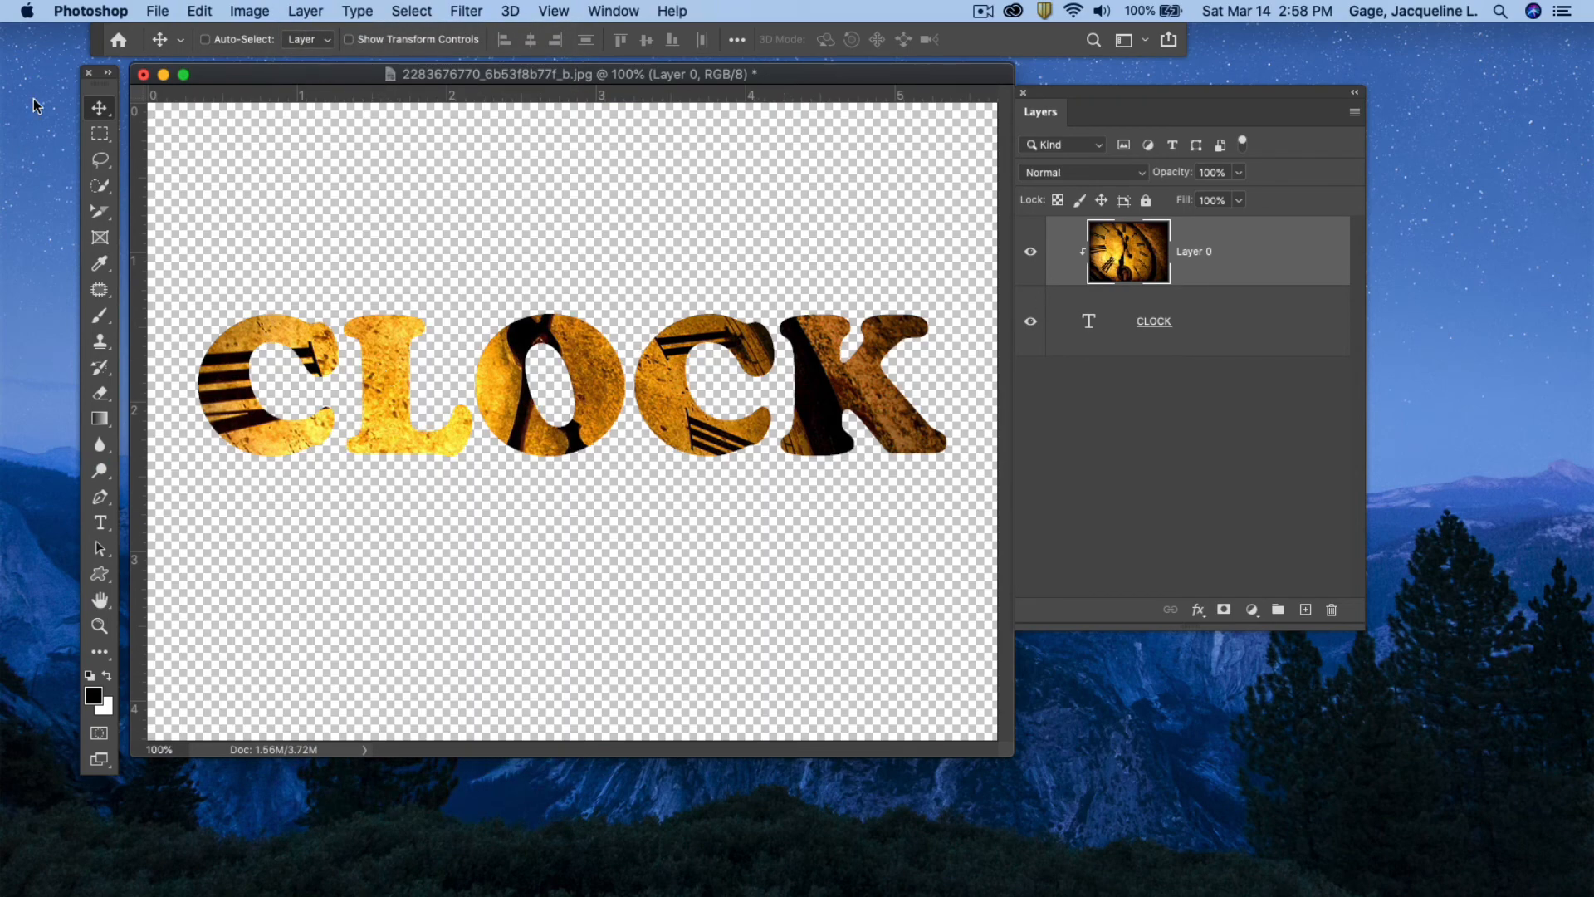
{"action": "left_click_drag", "start_coordinate": [522, 375], "coordinate": [479, 347]}
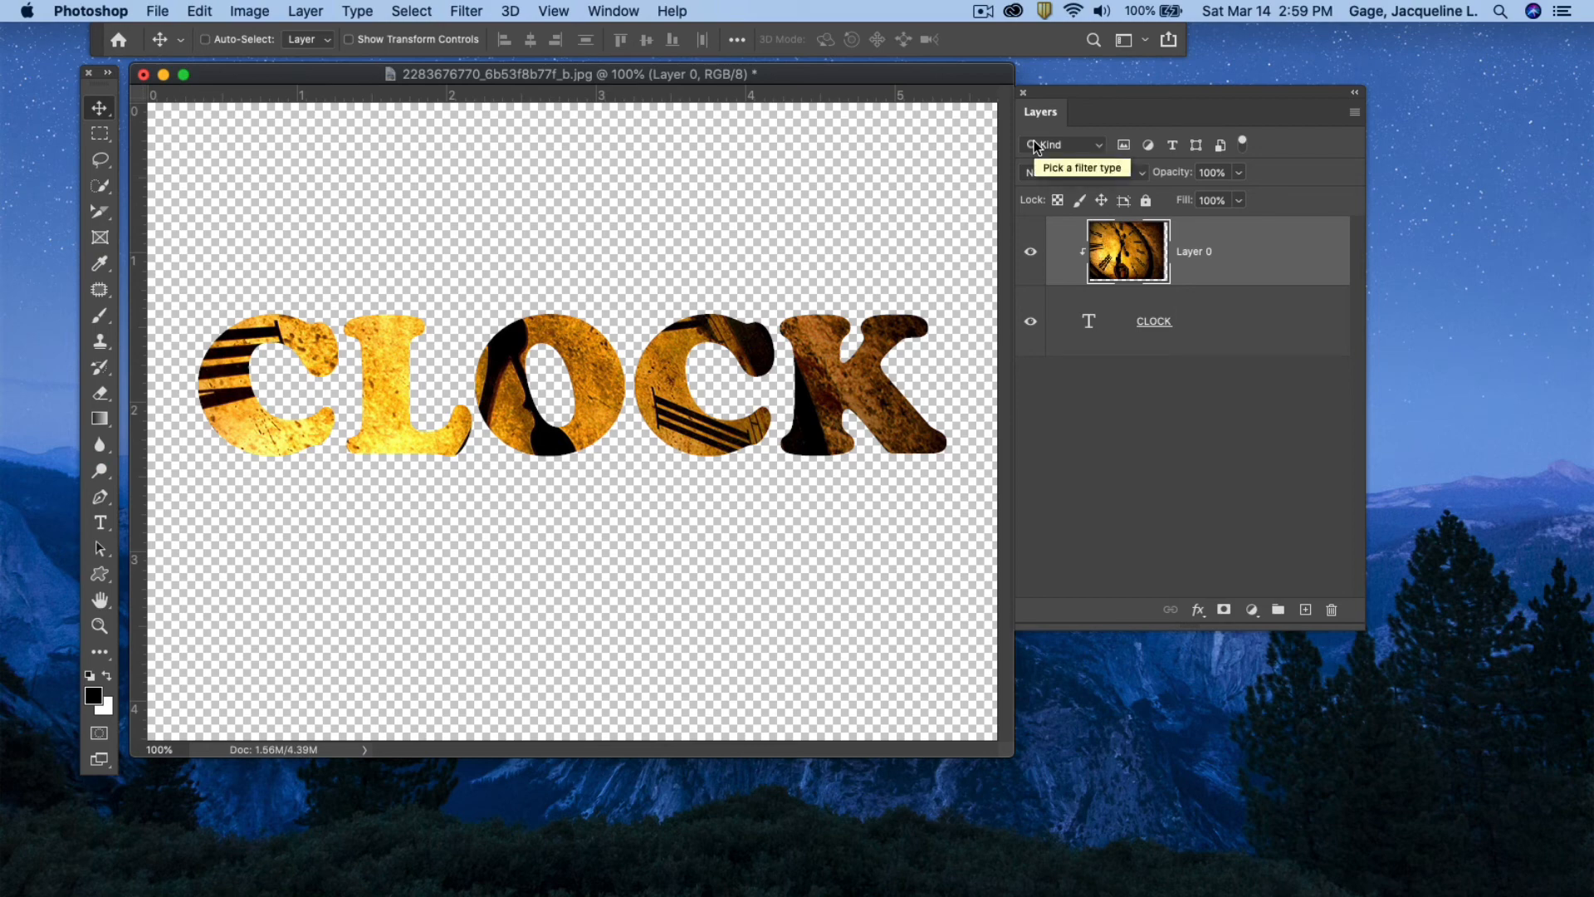
- Close the clock document without saving the changes and close the home screen
{"action": "left_click", "coordinate": [142, 77]}
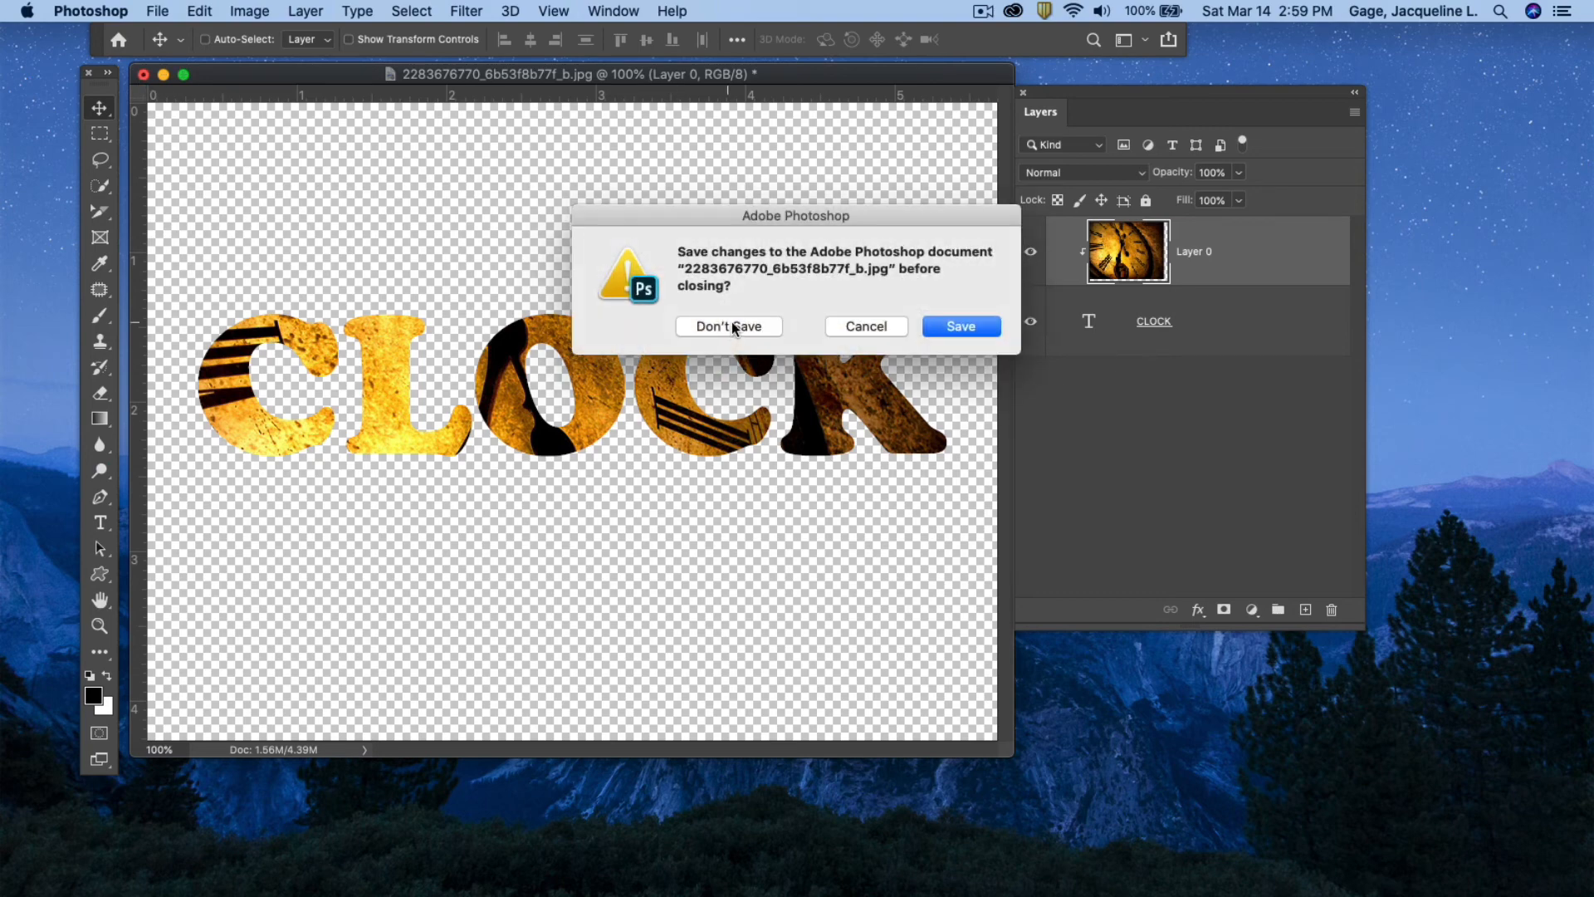
{"action": "left_click", "coordinate": [730, 324]}
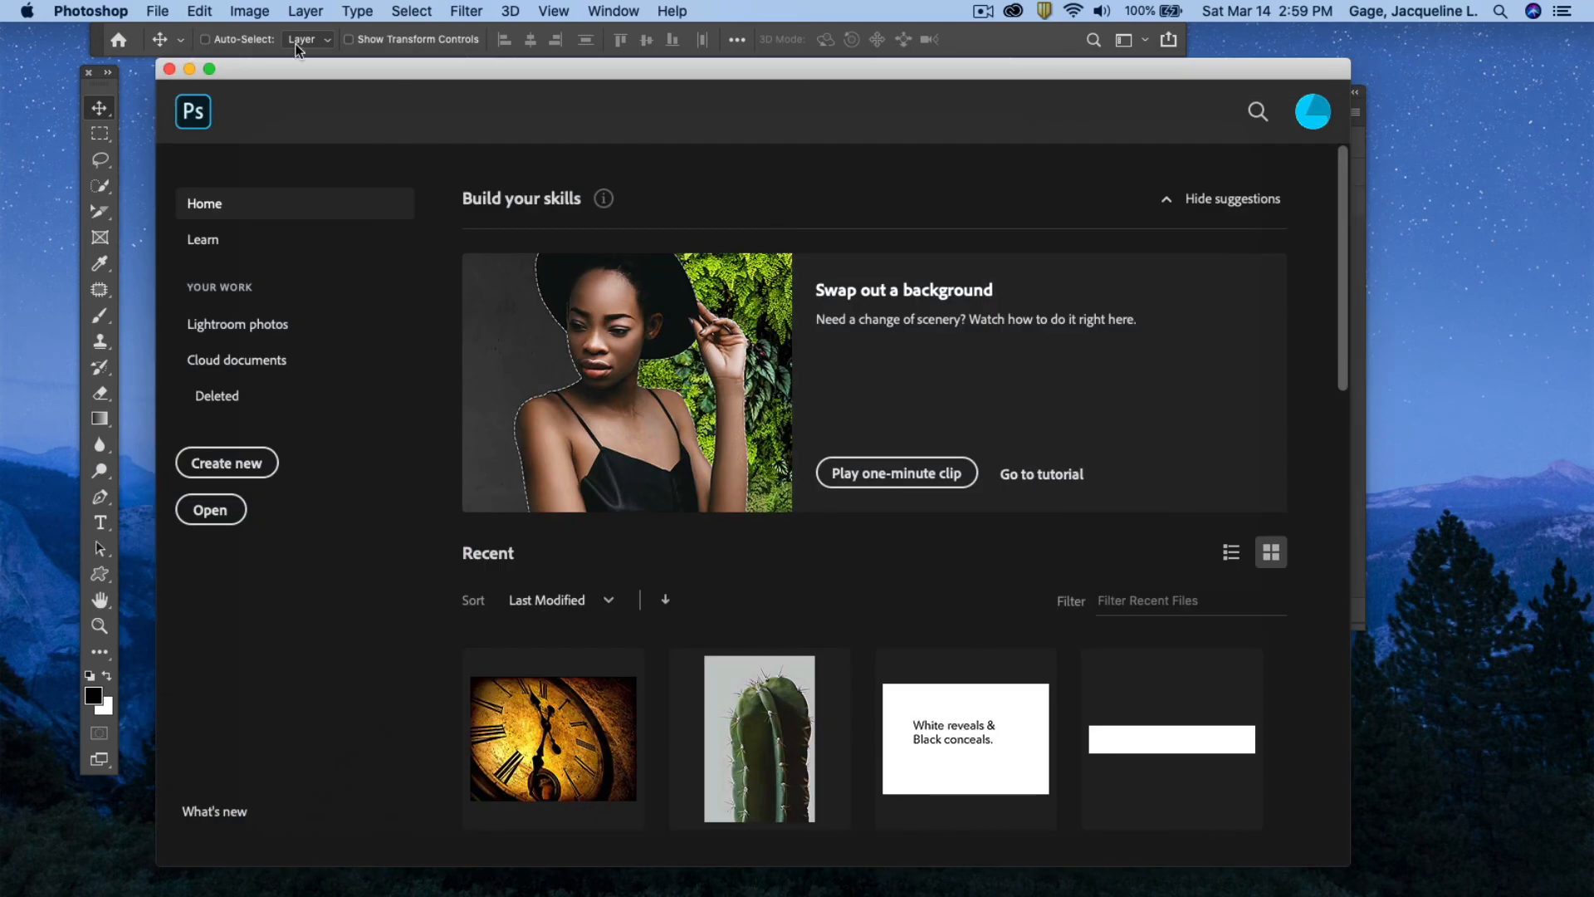
{"action": "left_click", "coordinate": [169, 70]}
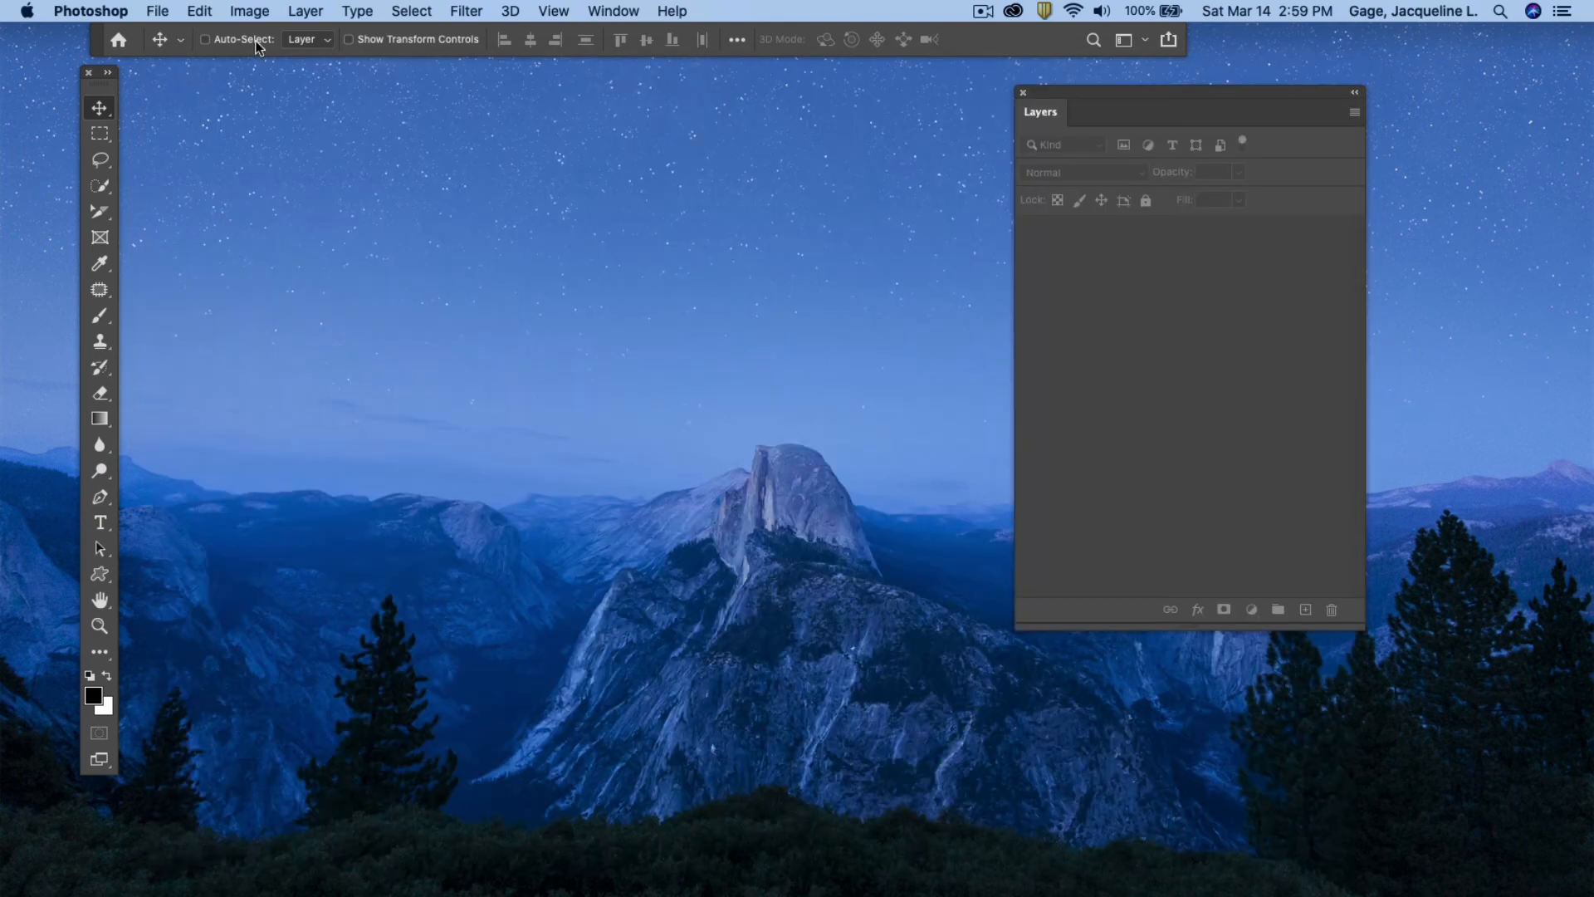
- Open face_soften.jpg from the 06-face soften folder in Desktop > class9-Files > Masking Photoshop class
{"action": "left_click", "coordinate": [160, 12]}
{"action": "left_click", "coordinate": [180, 53]}
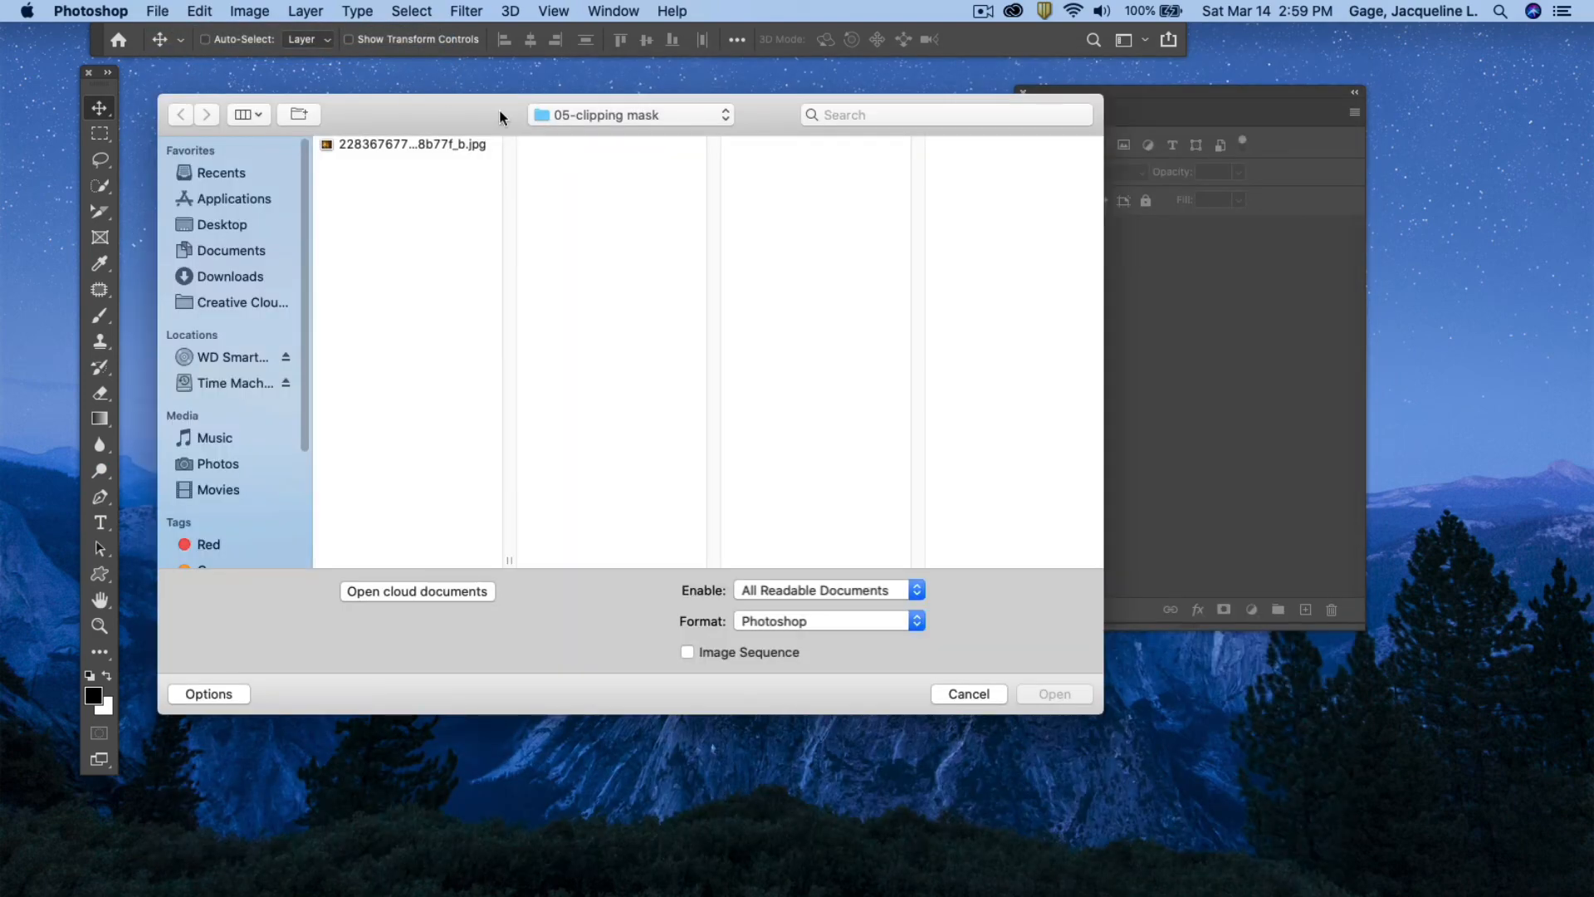
{"action": "left_click", "coordinate": [229, 217]}
{"action": "left_click", "coordinate": [382, 182]}
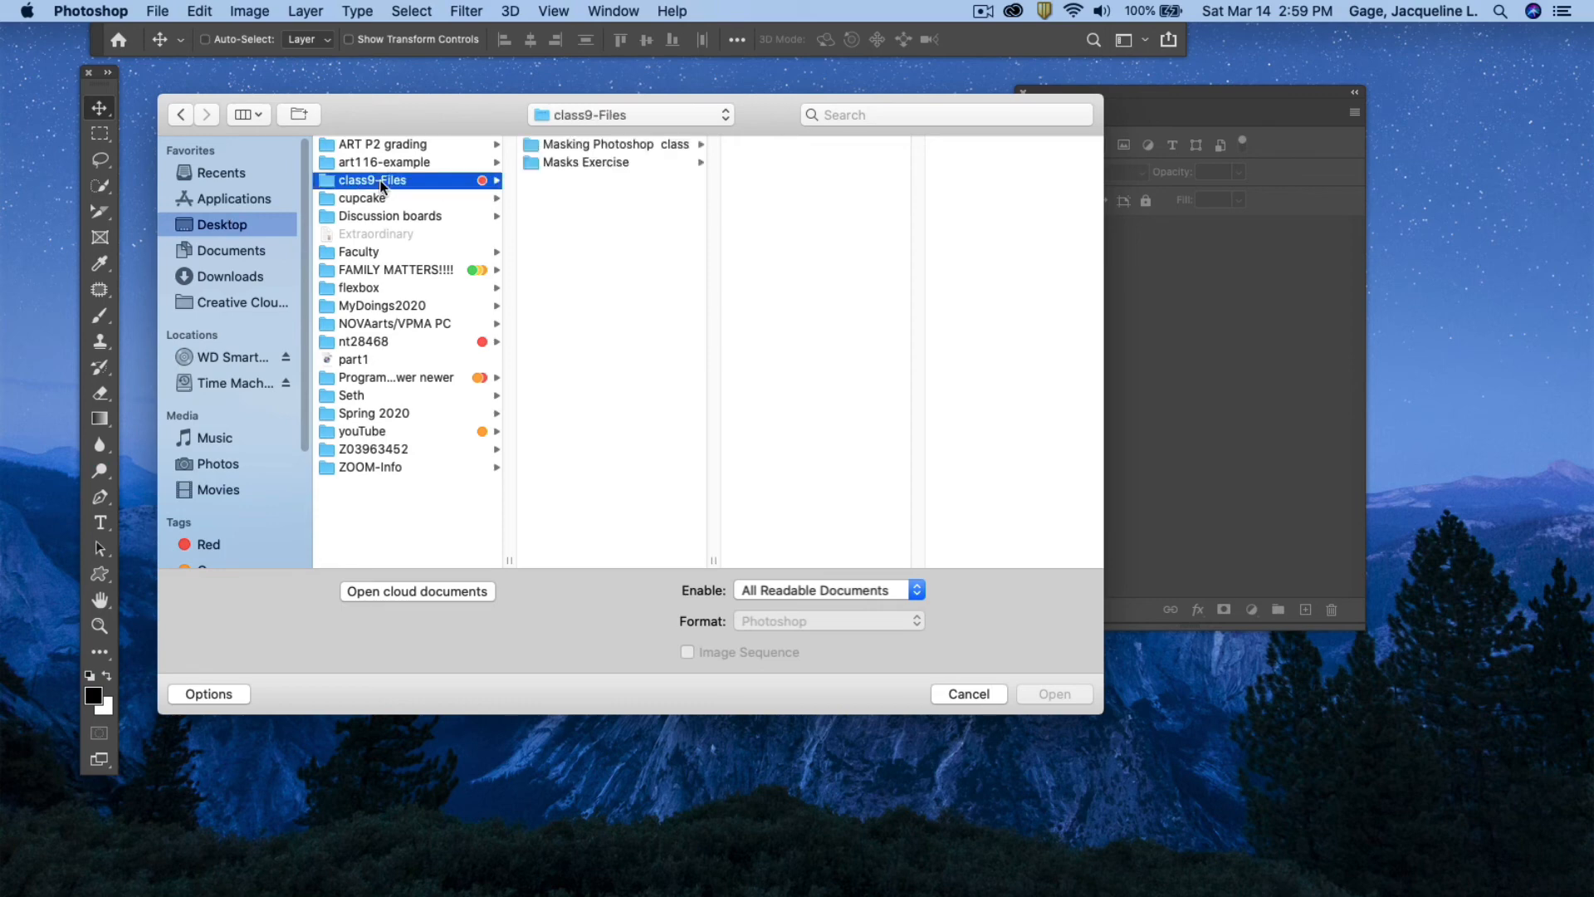
{"action": "left_click", "coordinate": [601, 142]}
{"action": "left_click", "coordinate": [808, 181]}
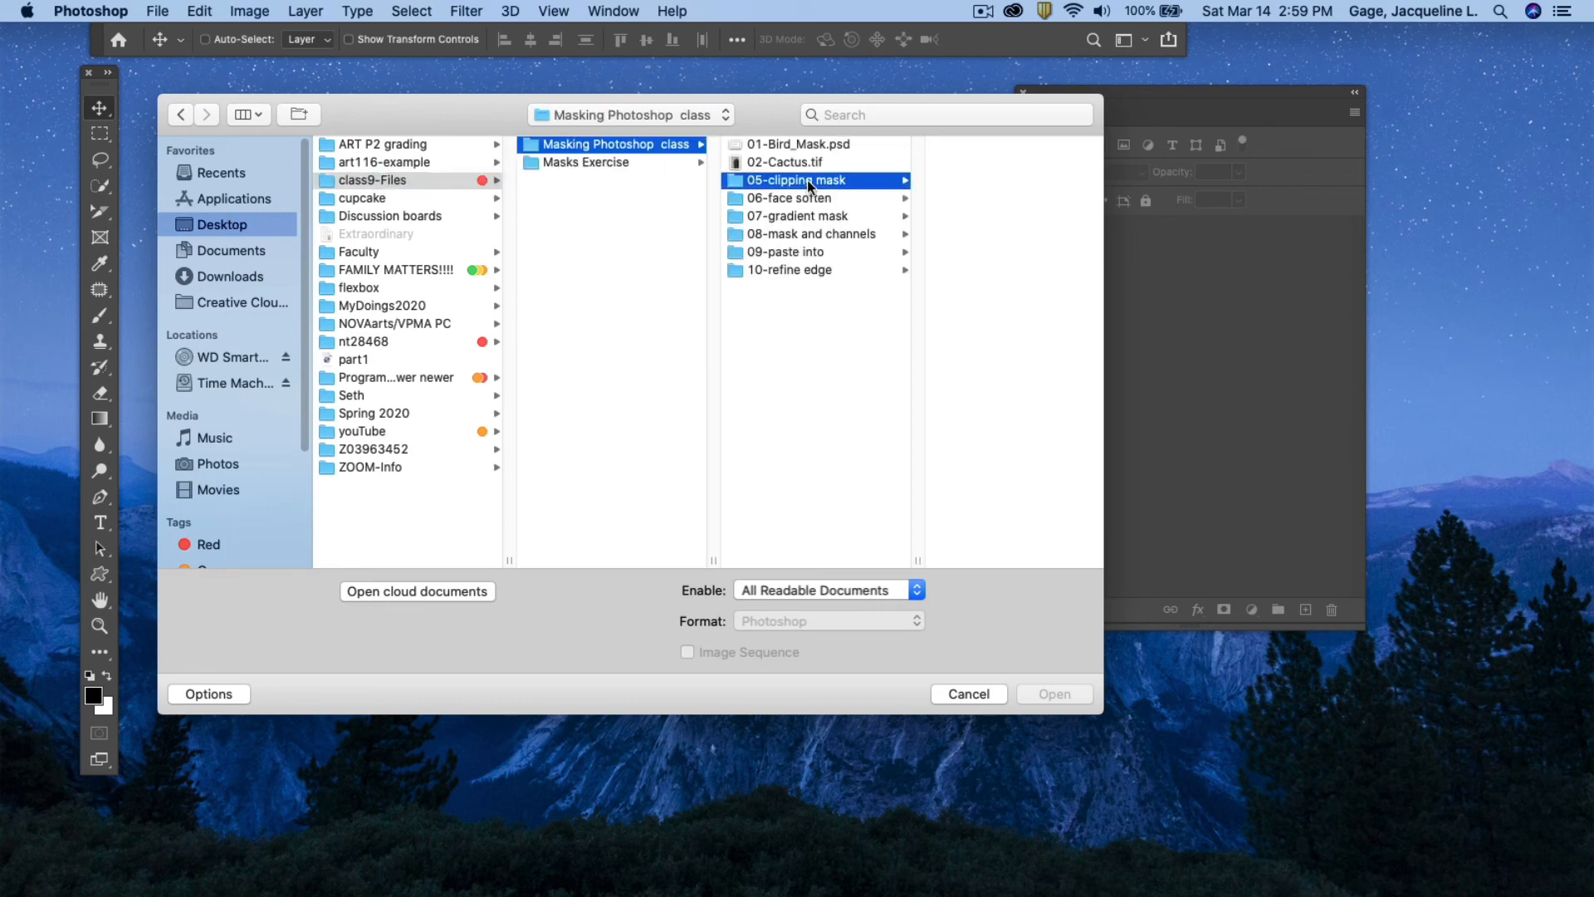
{"action": "left_click", "coordinate": [732, 199]}
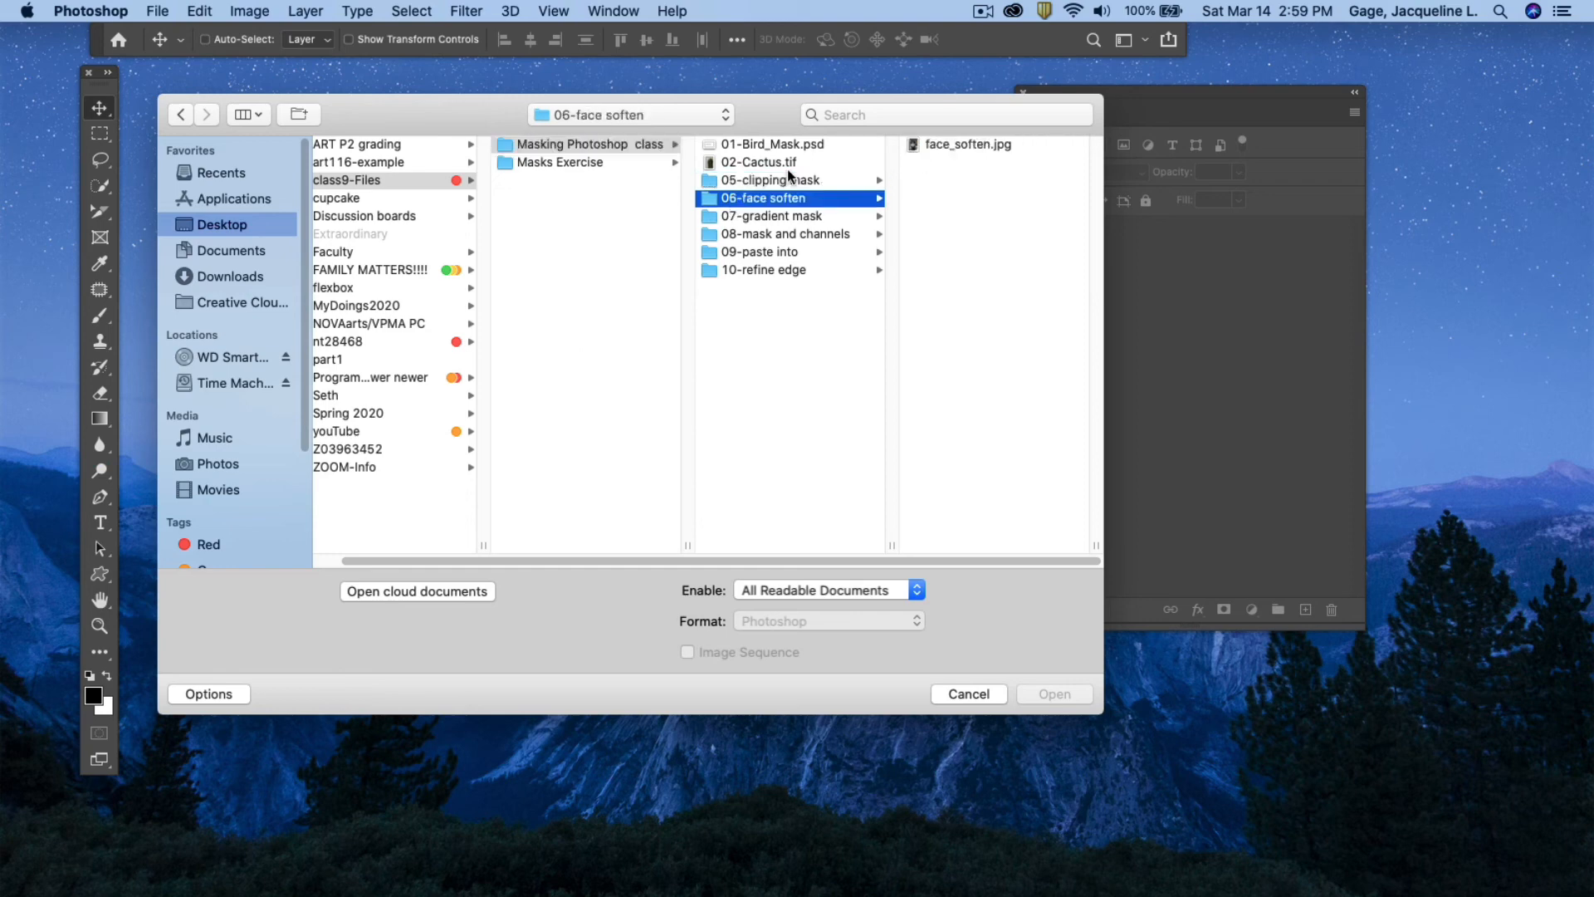
{"action": "left_click", "coordinate": [946, 144]}
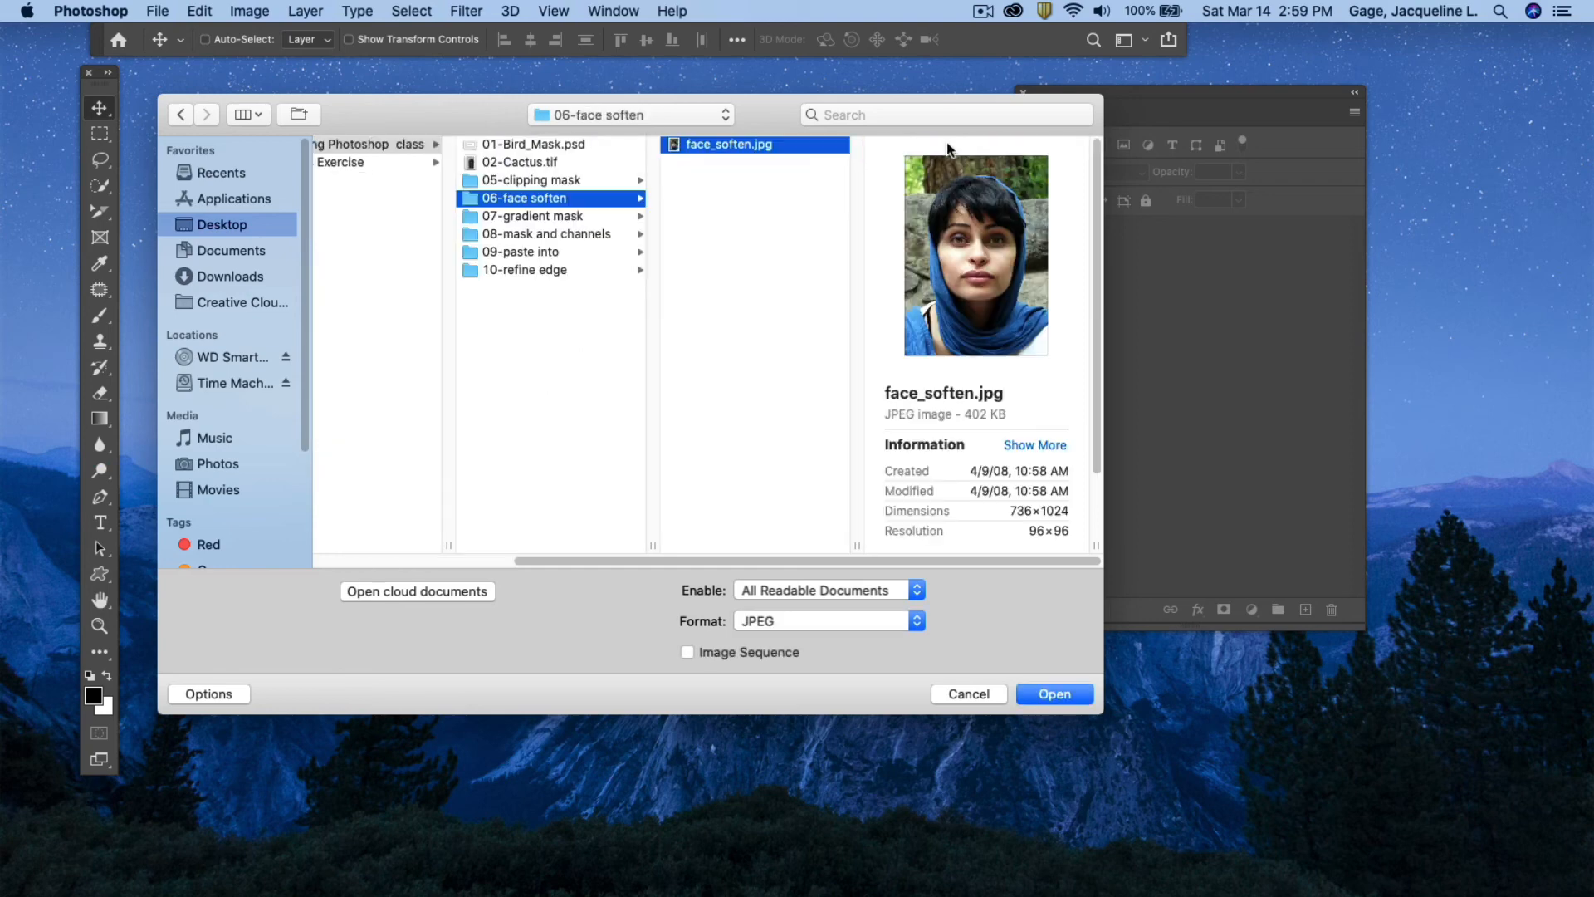
{"action": "left_click", "coordinate": [1053, 694]}
- Enlarge the face_soften.jpg window around the image and arrange it with the Layers panel directly beside it
{"action": "left_click_drag", "start_coordinate": [458, 73], "coordinate": [527, 71]}
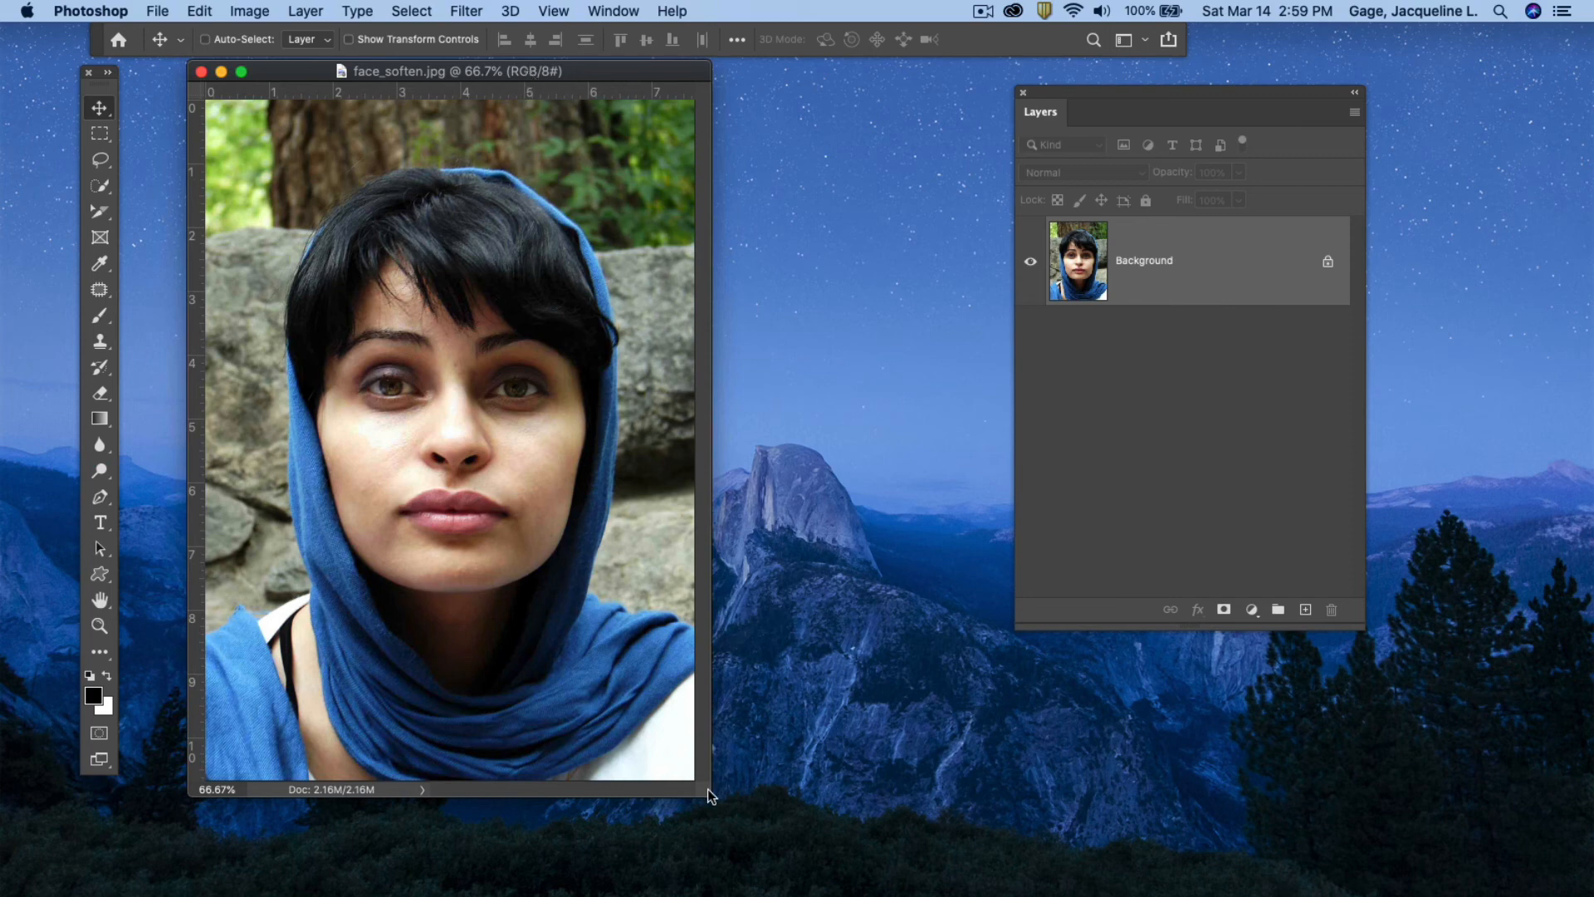
{"action": "left_click_drag", "start_coordinate": [700, 793], "coordinate": [805, 801]}
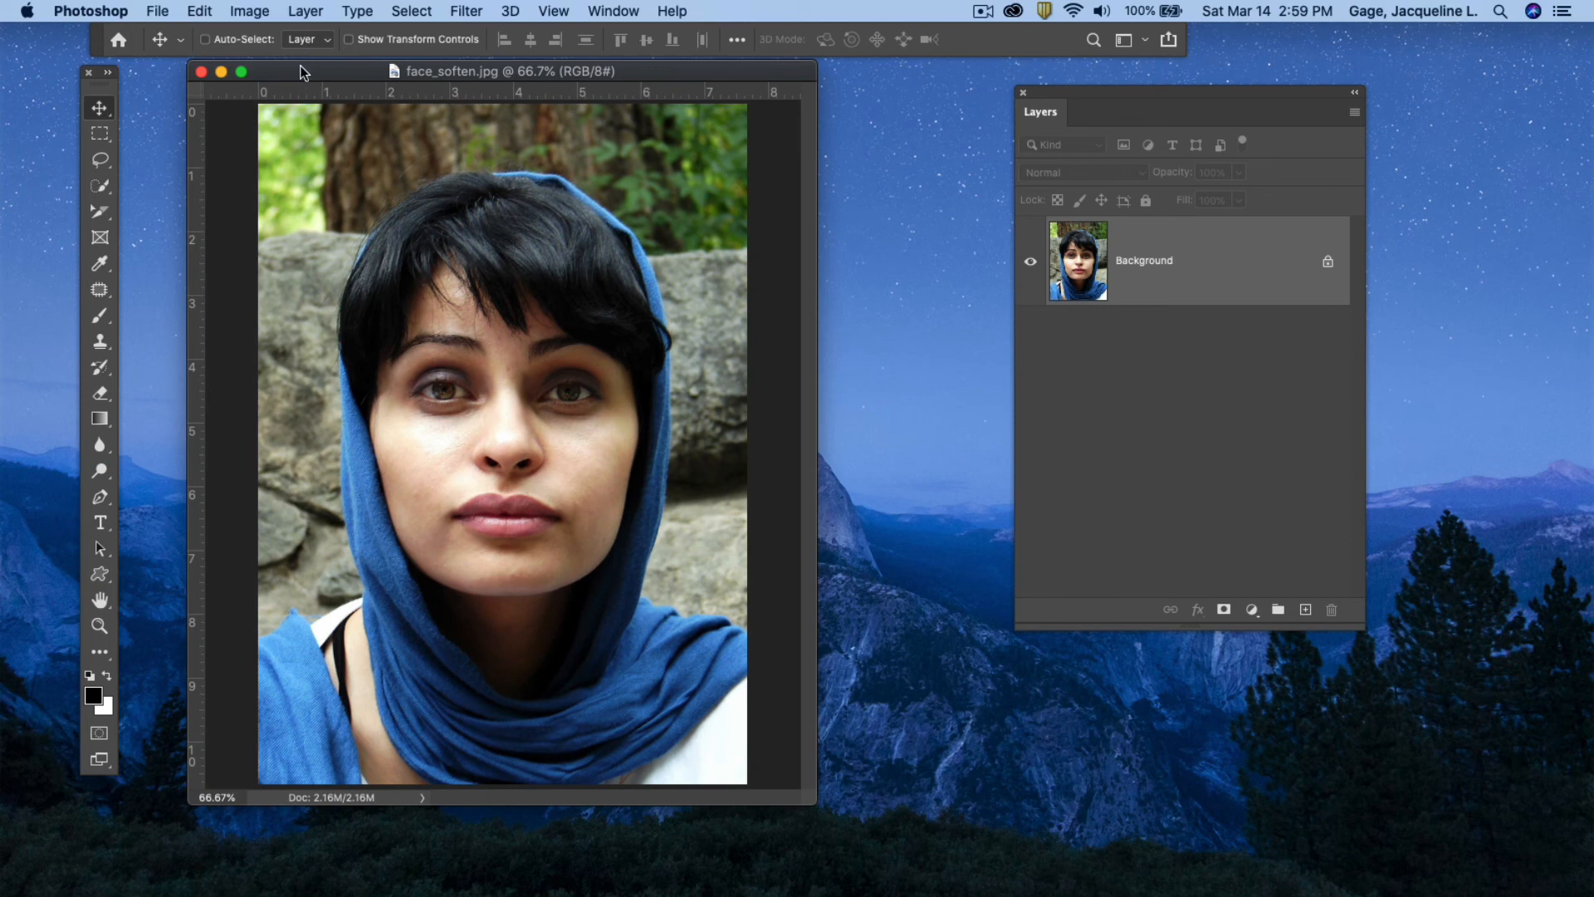
{"action": "left_click_drag", "start_coordinate": [301, 66], "coordinate": [267, 58]}
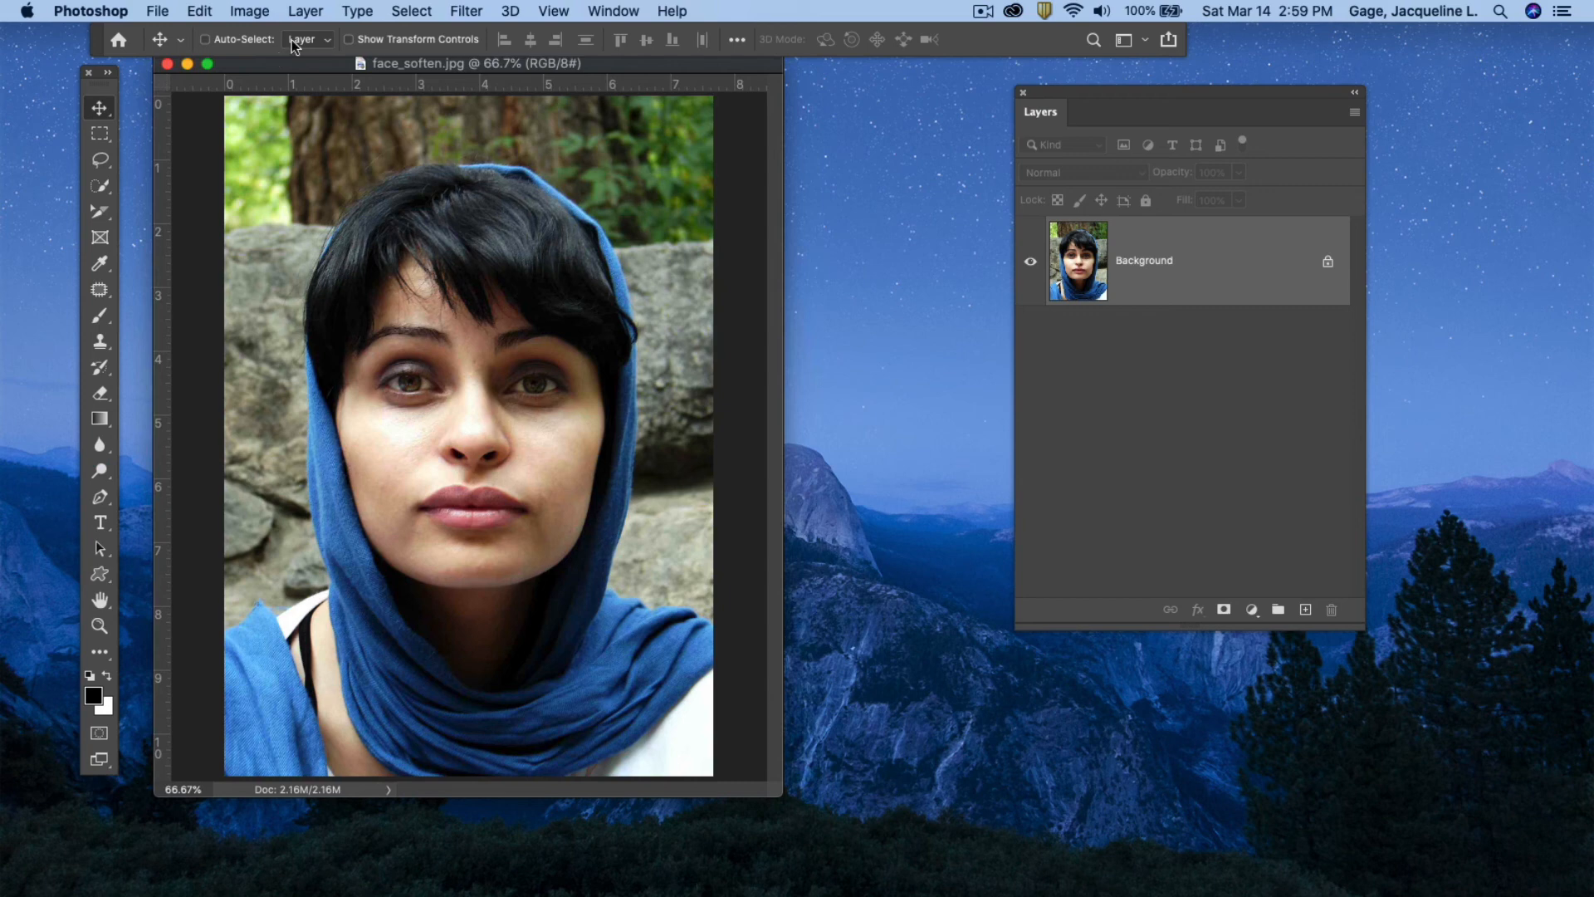
{"action": "left_click_drag", "start_coordinate": [288, 67], "coordinate": [278, 77]}
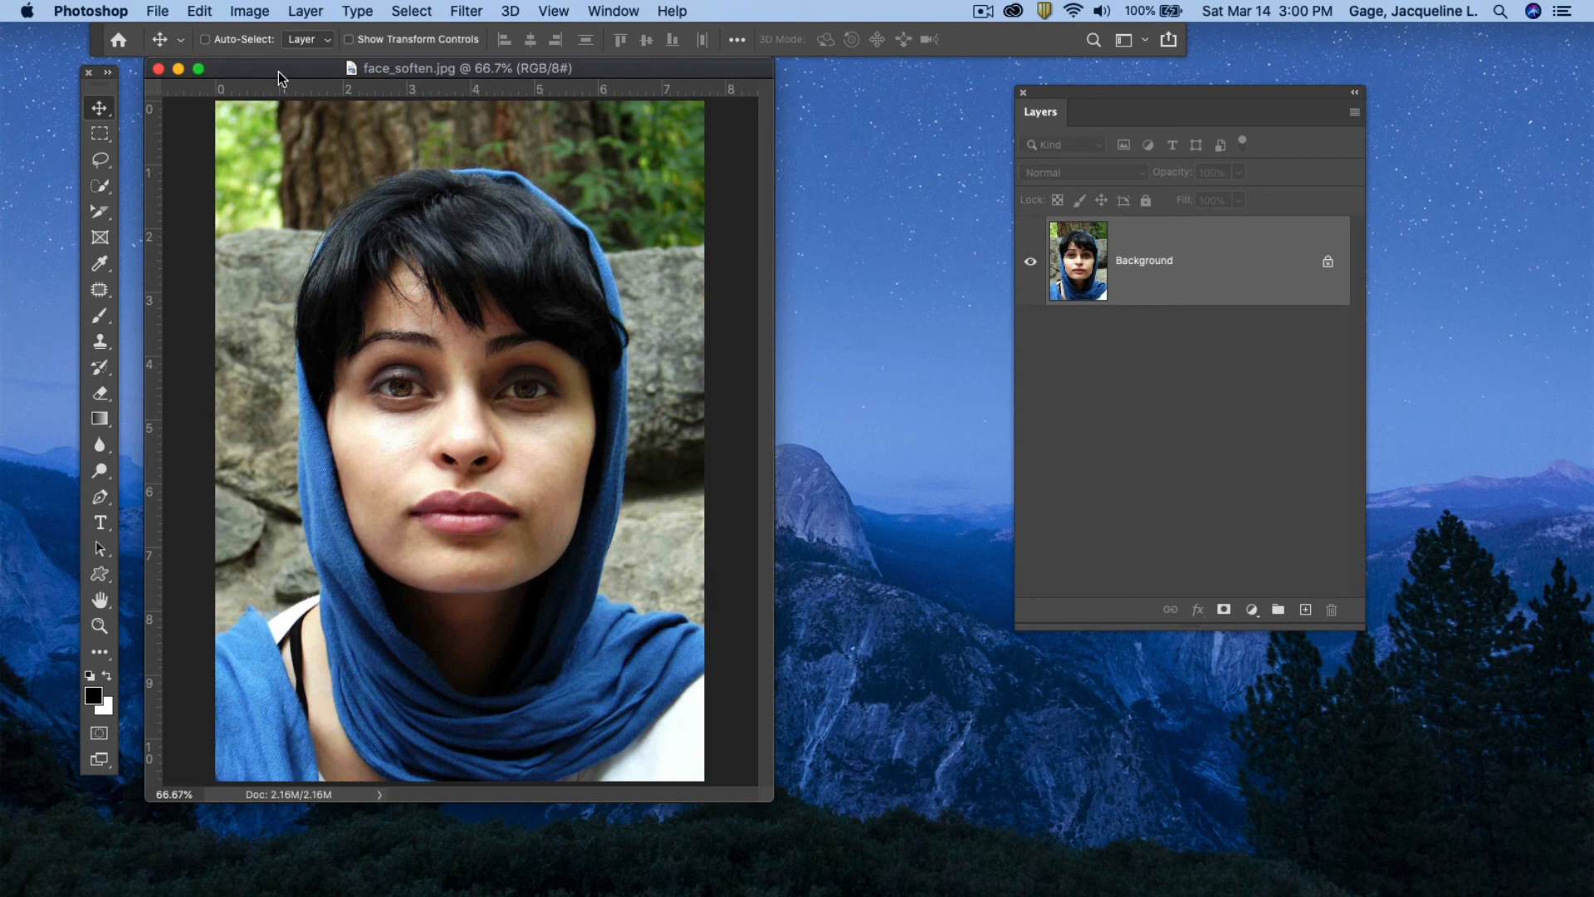
{"action": "left_click_drag", "start_coordinate": [1061, 93], "coordinate": [820, 111]}
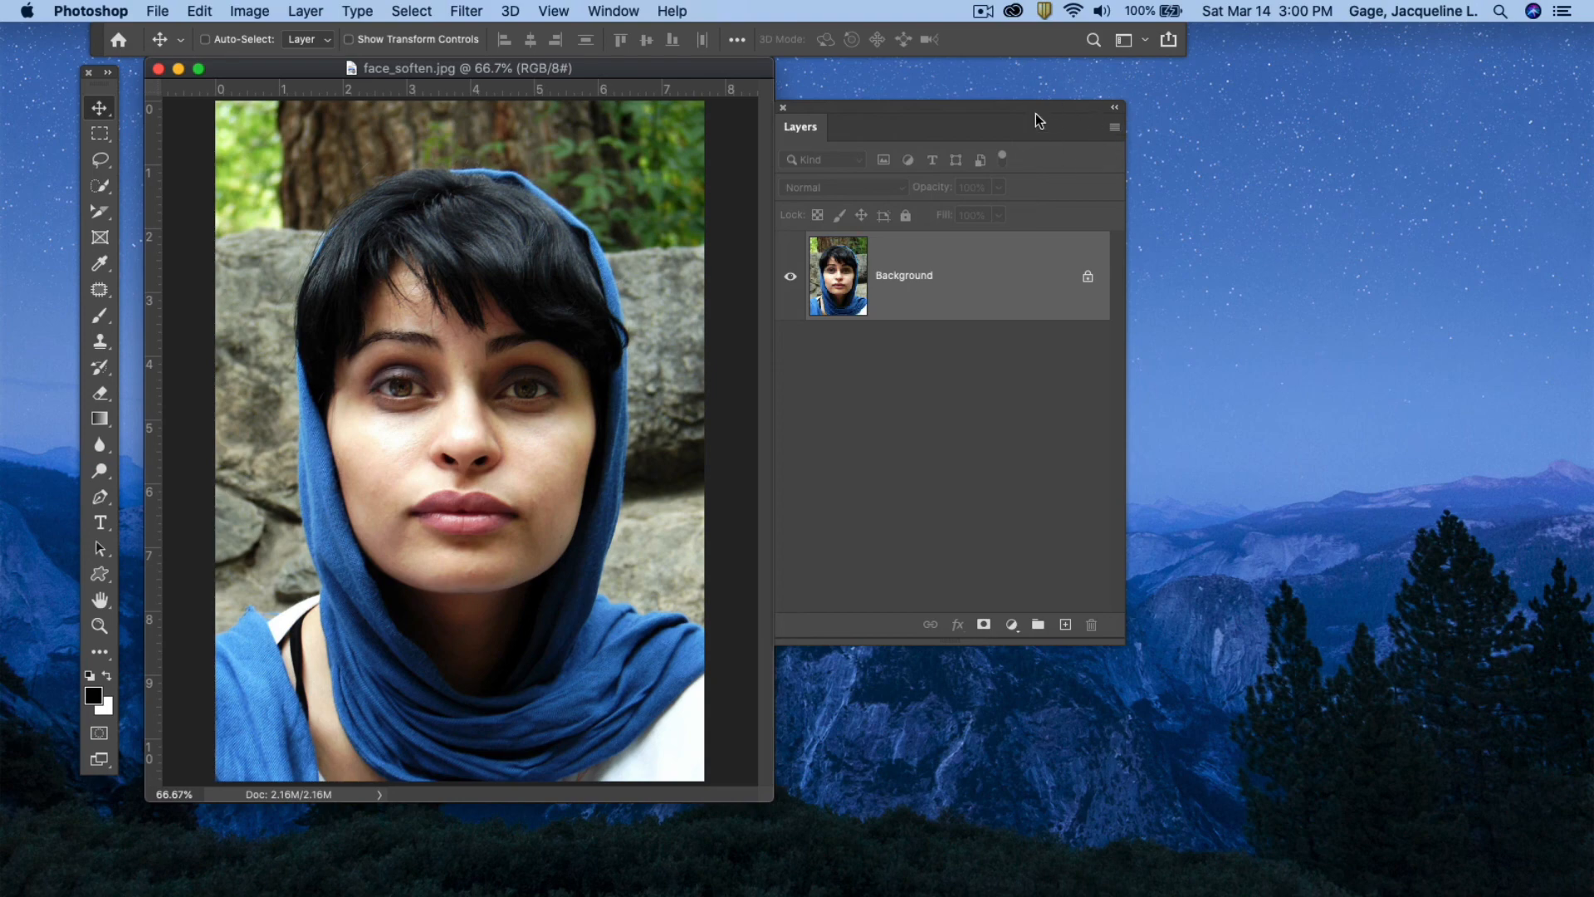
- Duplicate the Background layer of the portrait with the default name
{"action": "left_click", "coordinate": [1115, 129]}
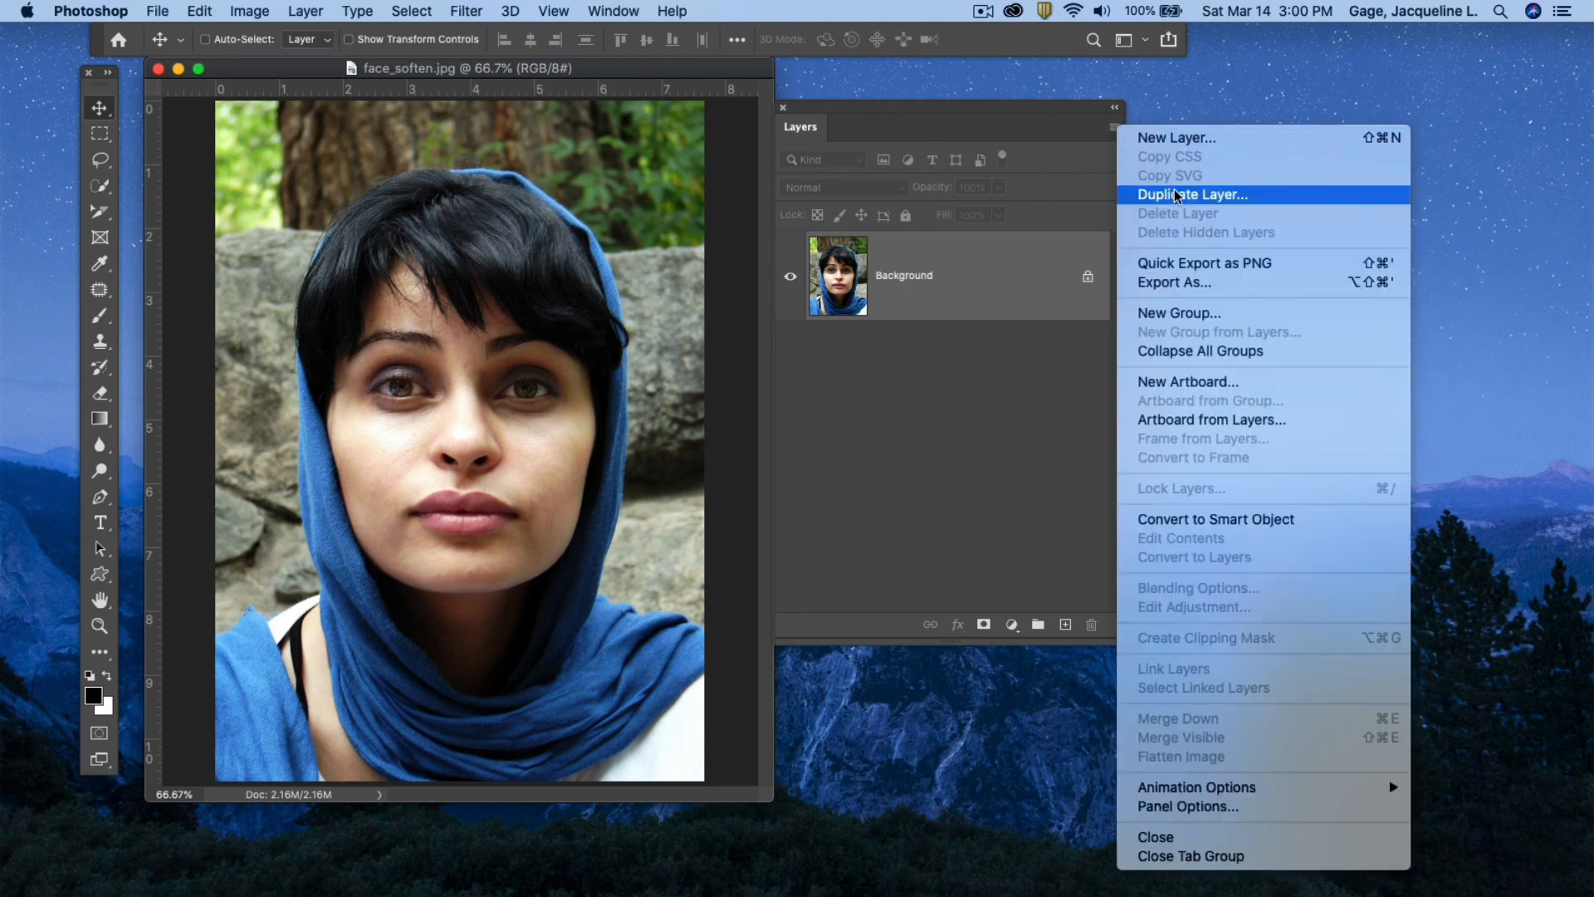
{"action": "left_click", "coordinate": [1044, 106]}
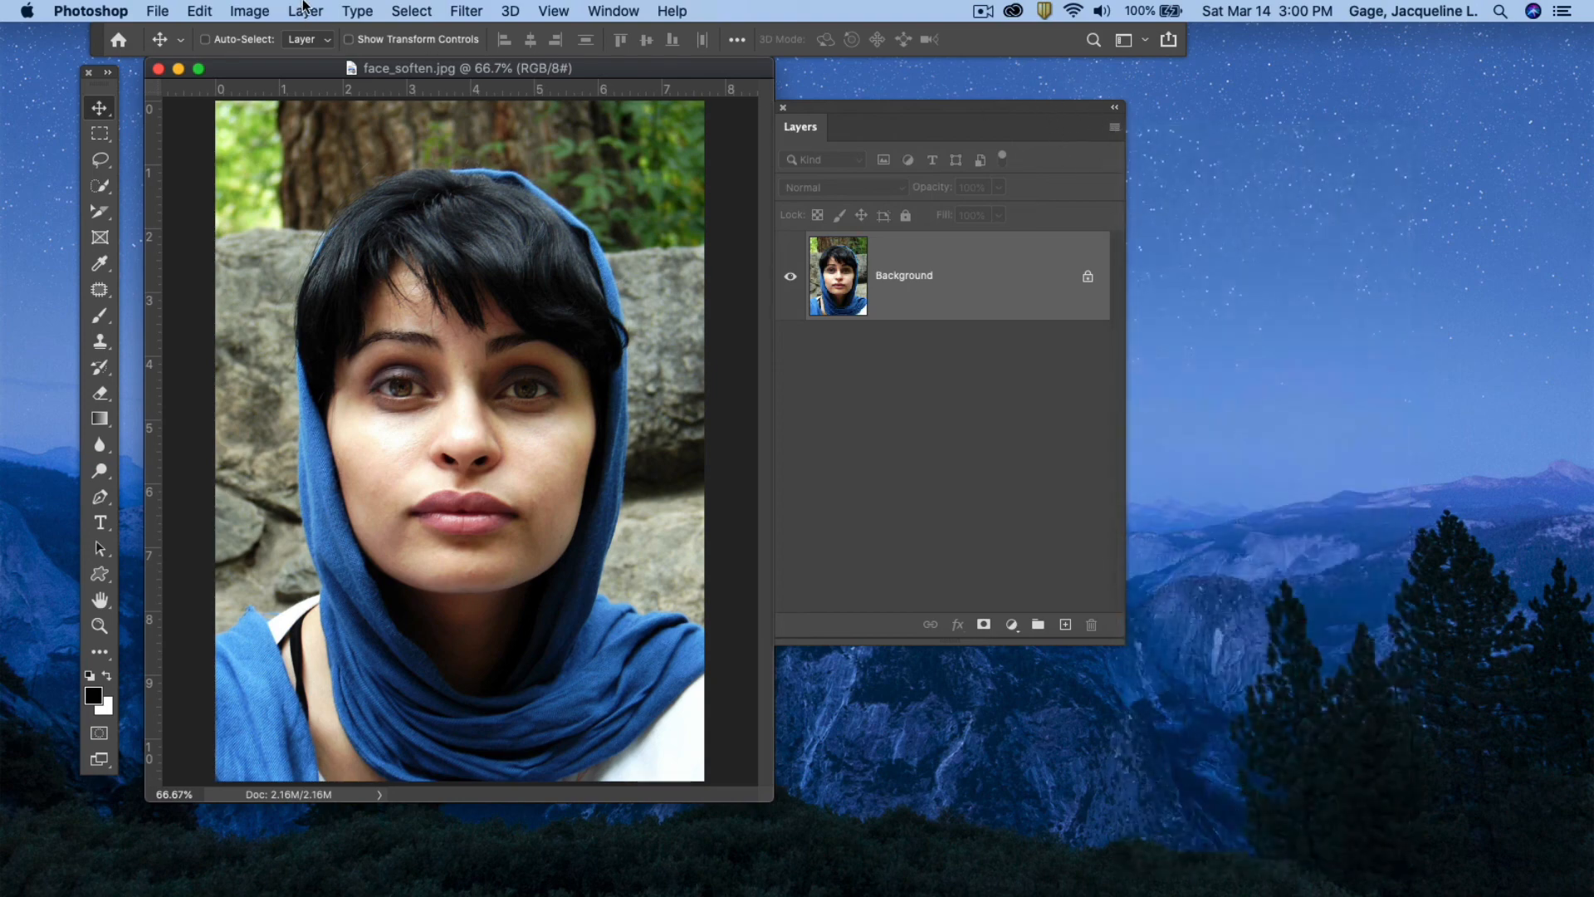
{"action": "left_click", "coordinate": [302, 11]}
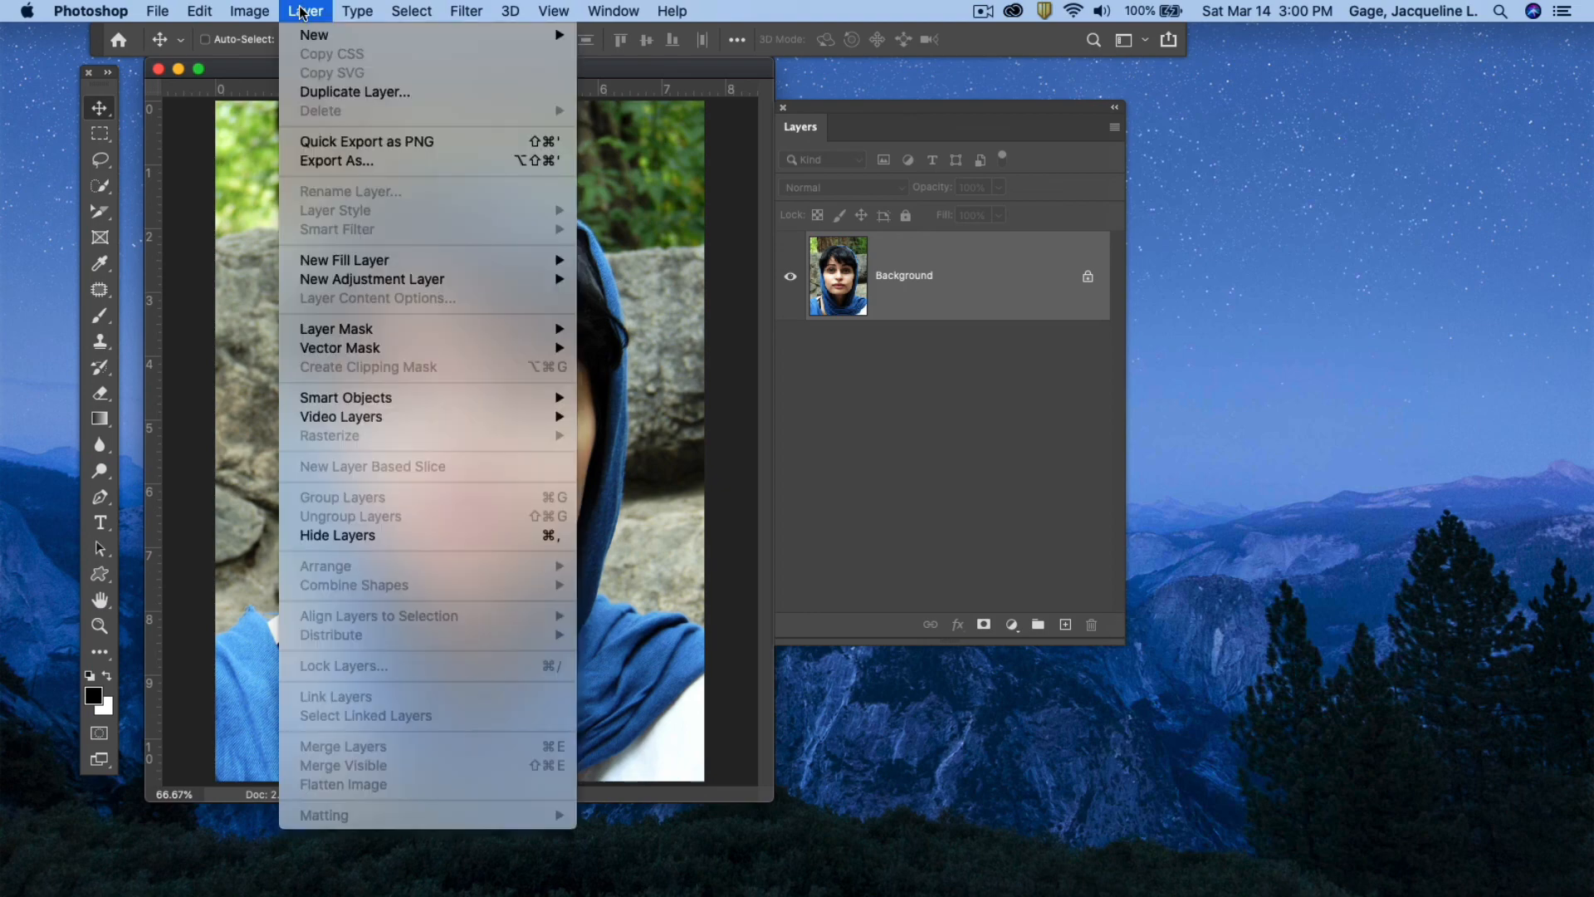
{"action": "left_click", "coordinate": [357, 92]}
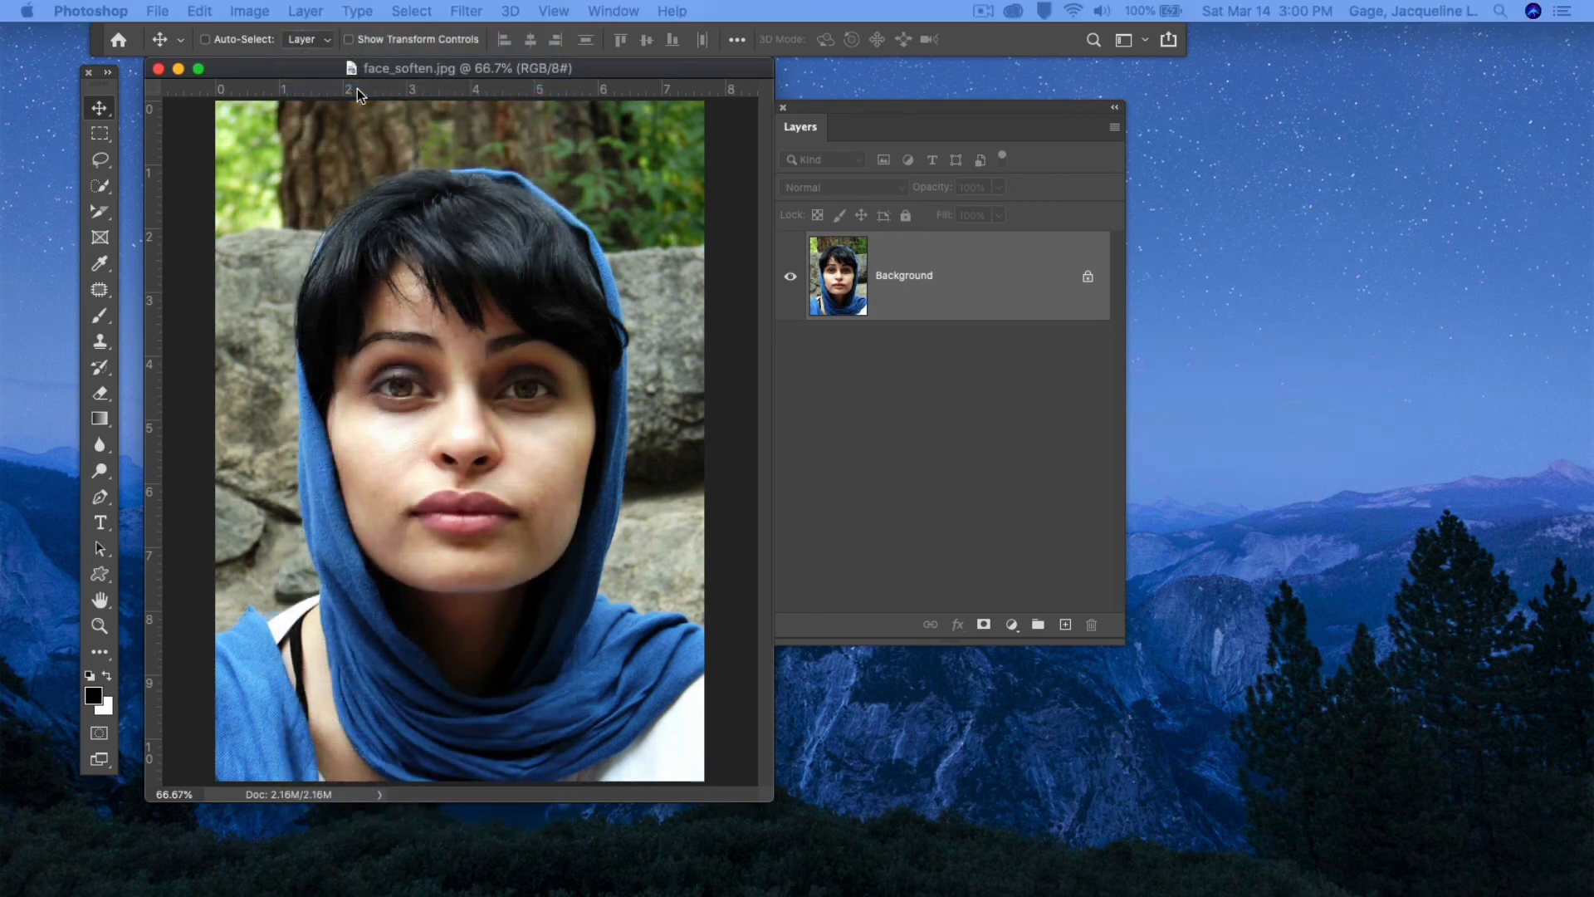
{"action": "key", "text": "Return"}
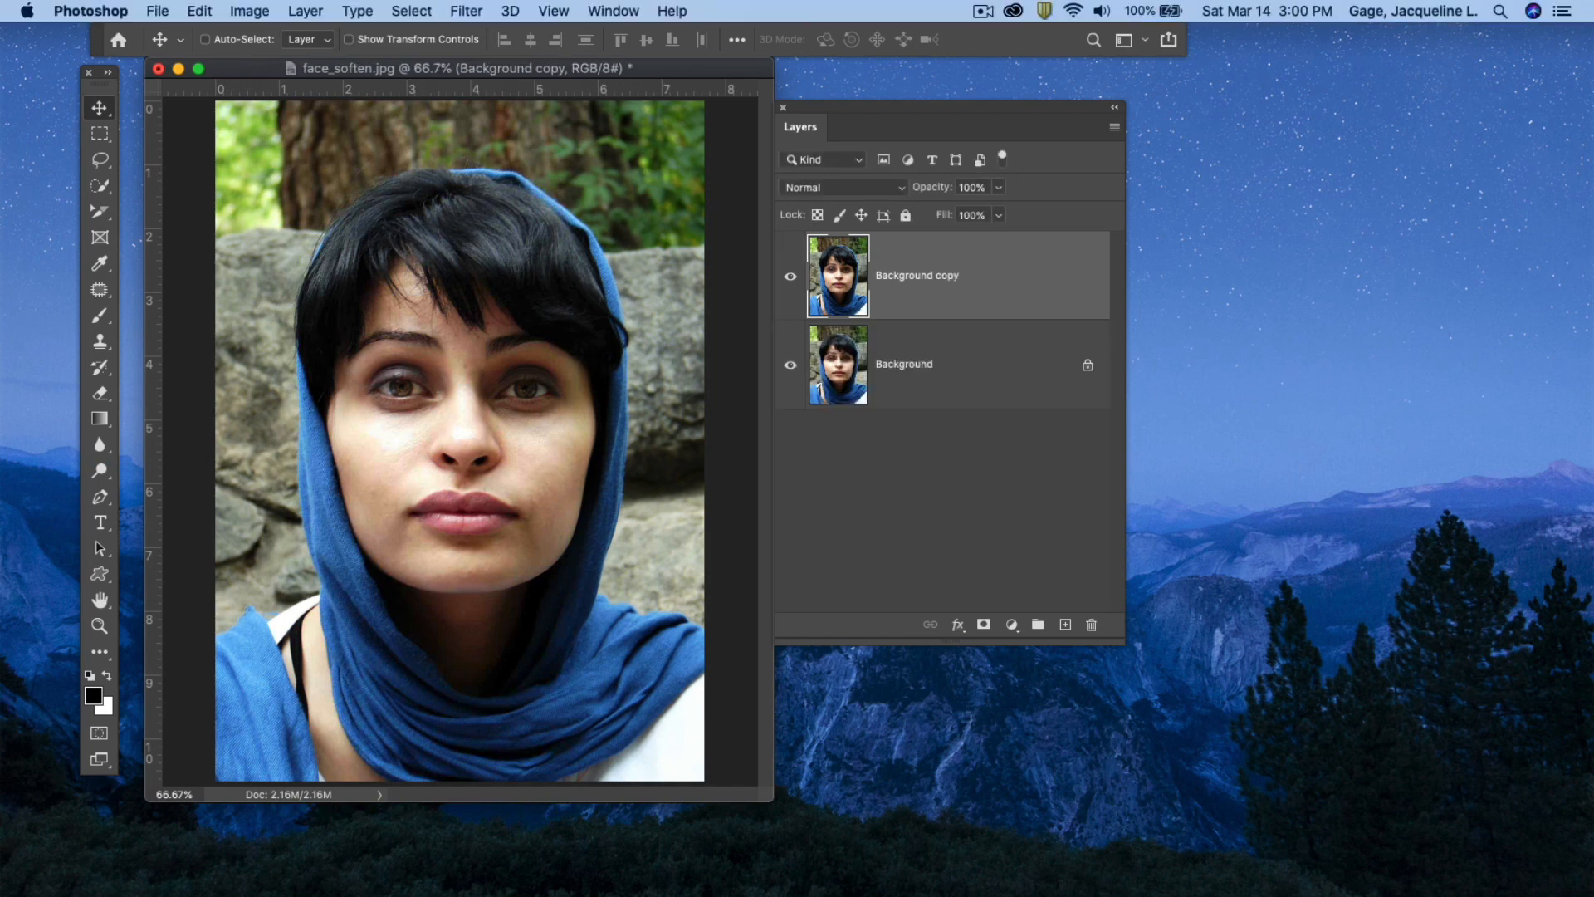
- Apply a Gaussian Blur with a radius of 3.5 pixels to the duplicated portrait layer
{"action": "left_click_drag", "start_coordinate": [907, 103], "coordinate": [916, 88]}
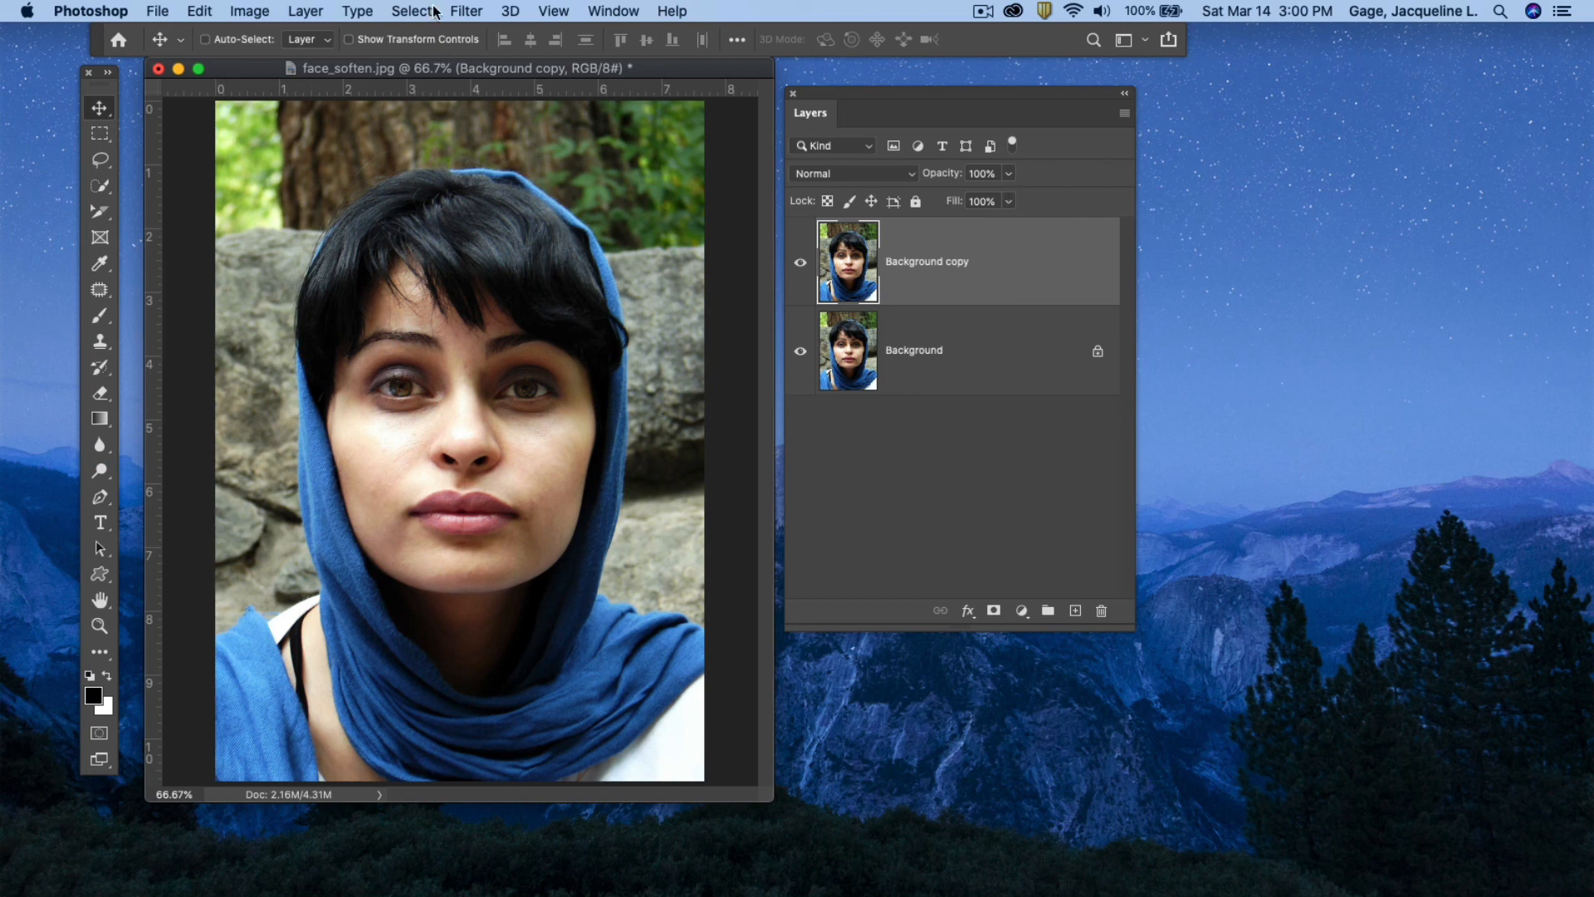
{"action": "left_click", "coordinate": [464, 12]}
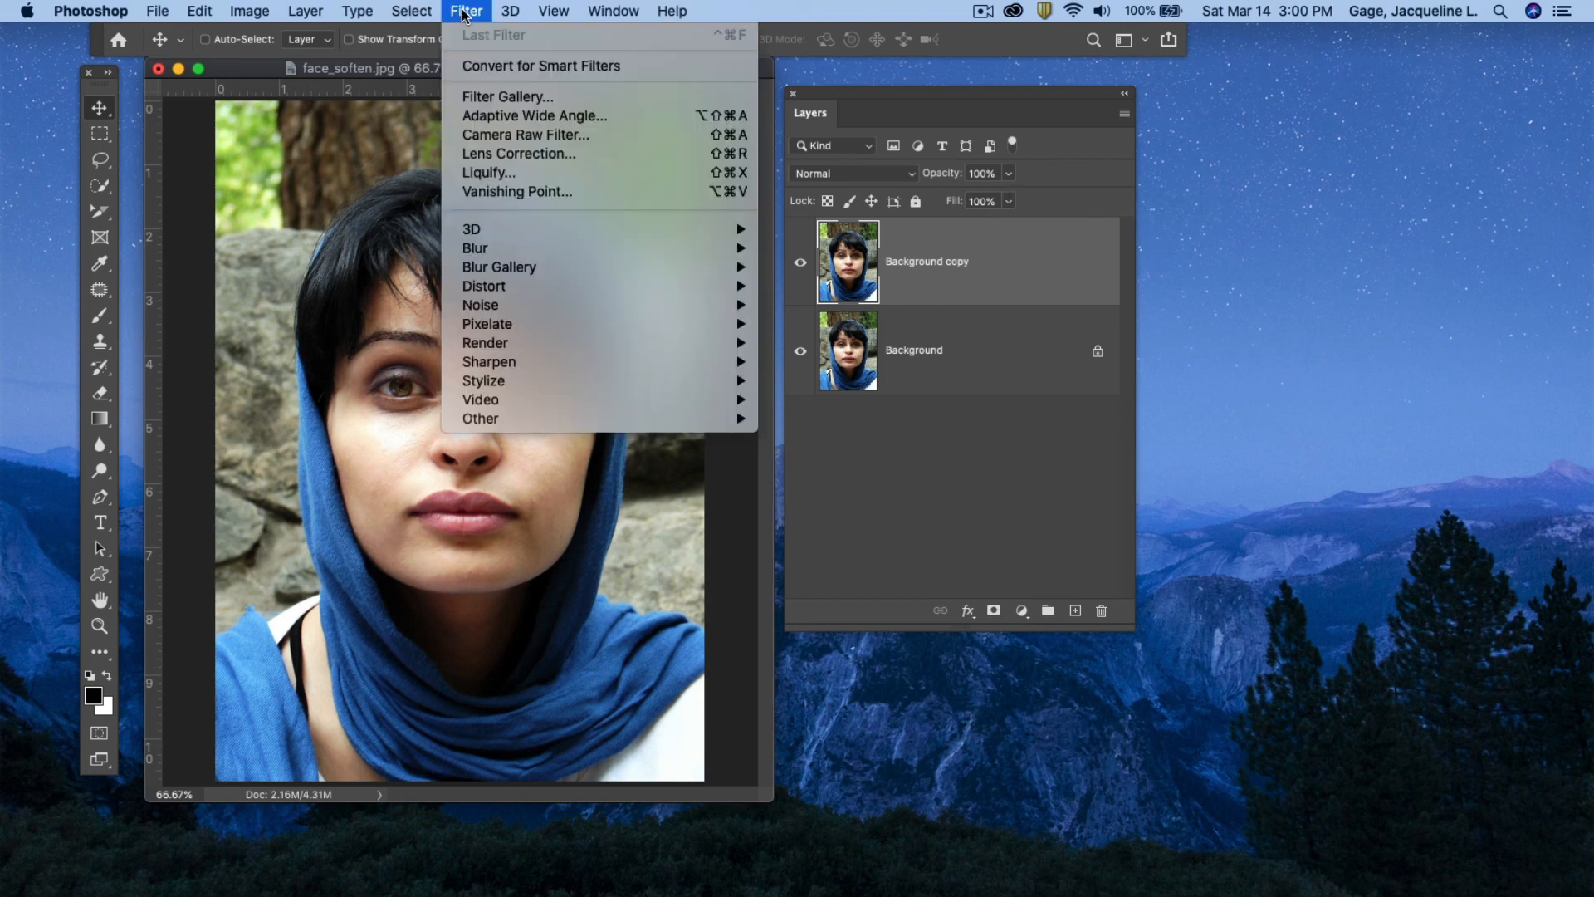
{"action": "mouse_move", "coordinate": [486, 249]}
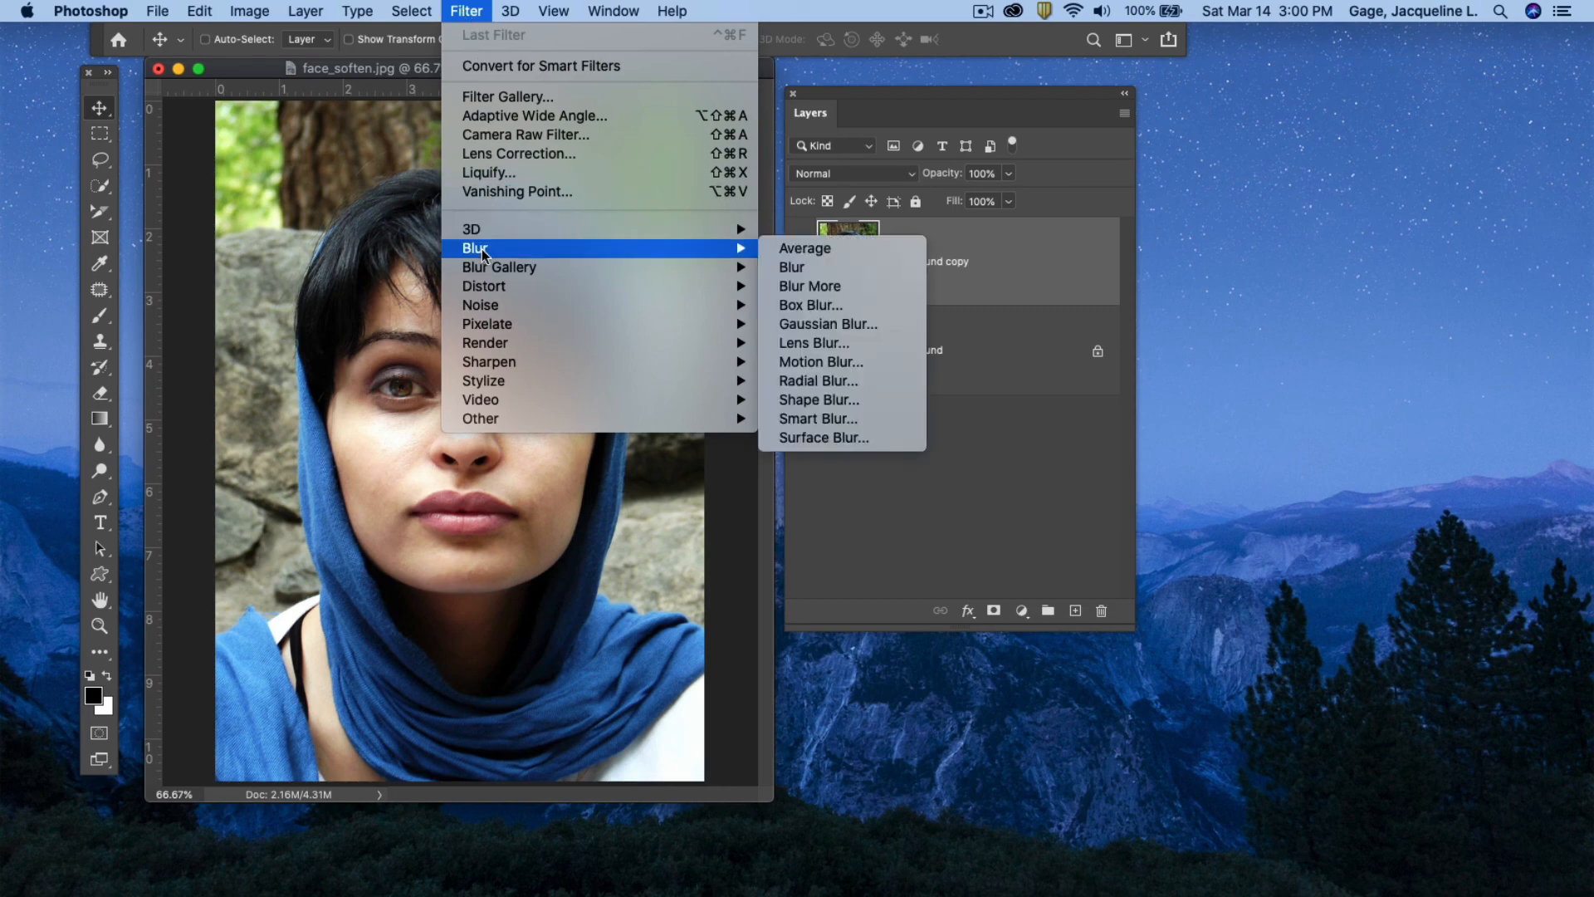
{"action": "left_click", "coordinate": [837, 324]}
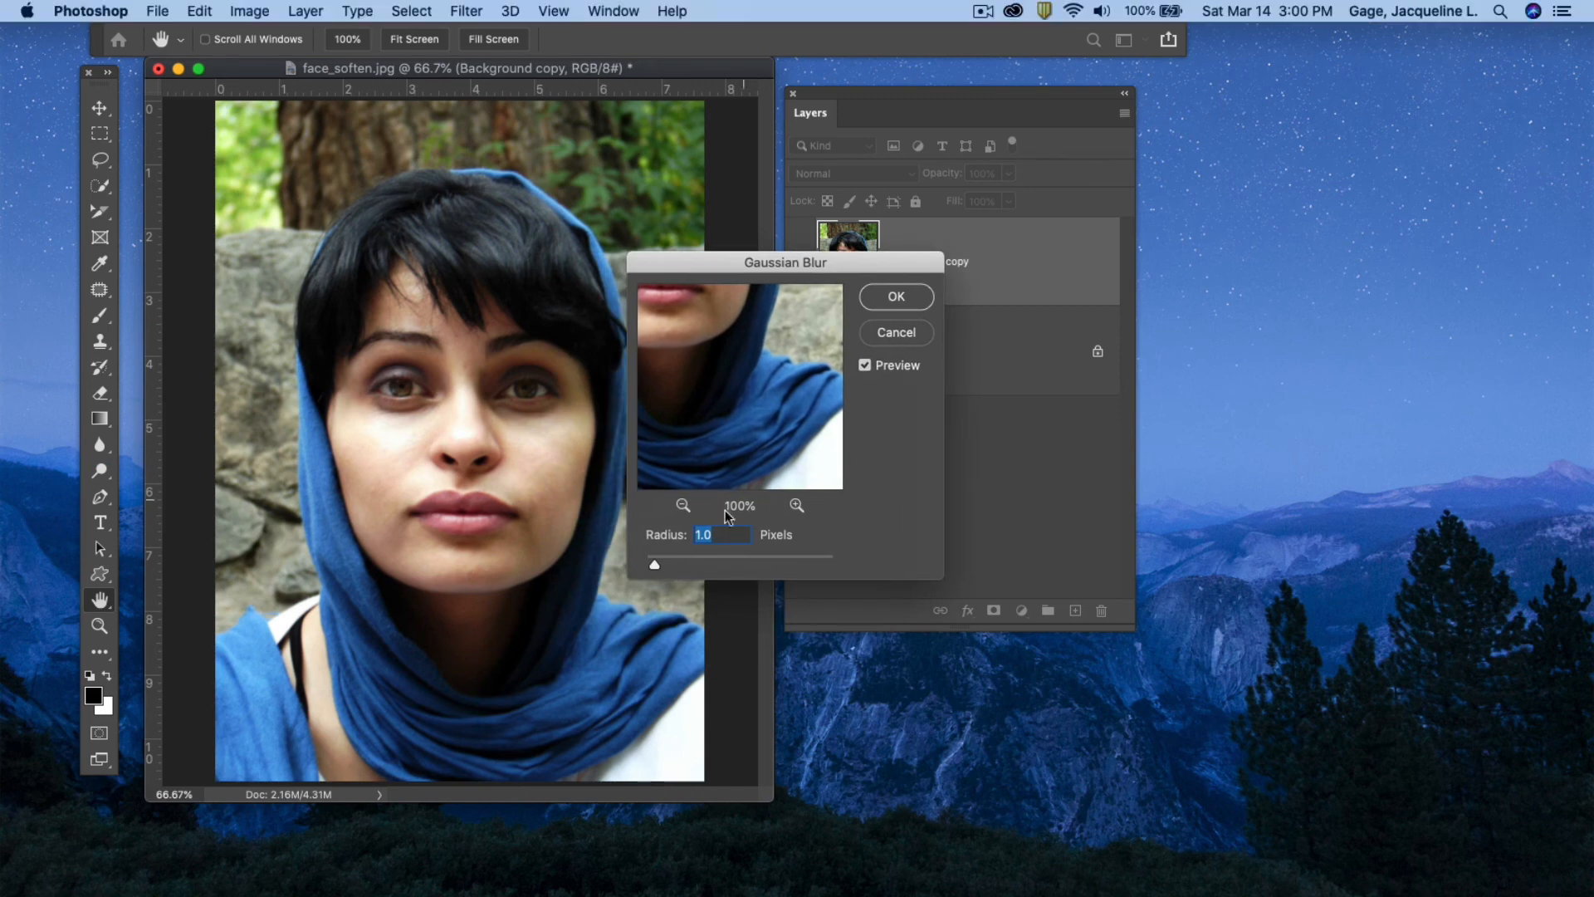
{"action": "left_click_drag", "start_coordinate": [653, 564], "coordinate": [679, 565]}
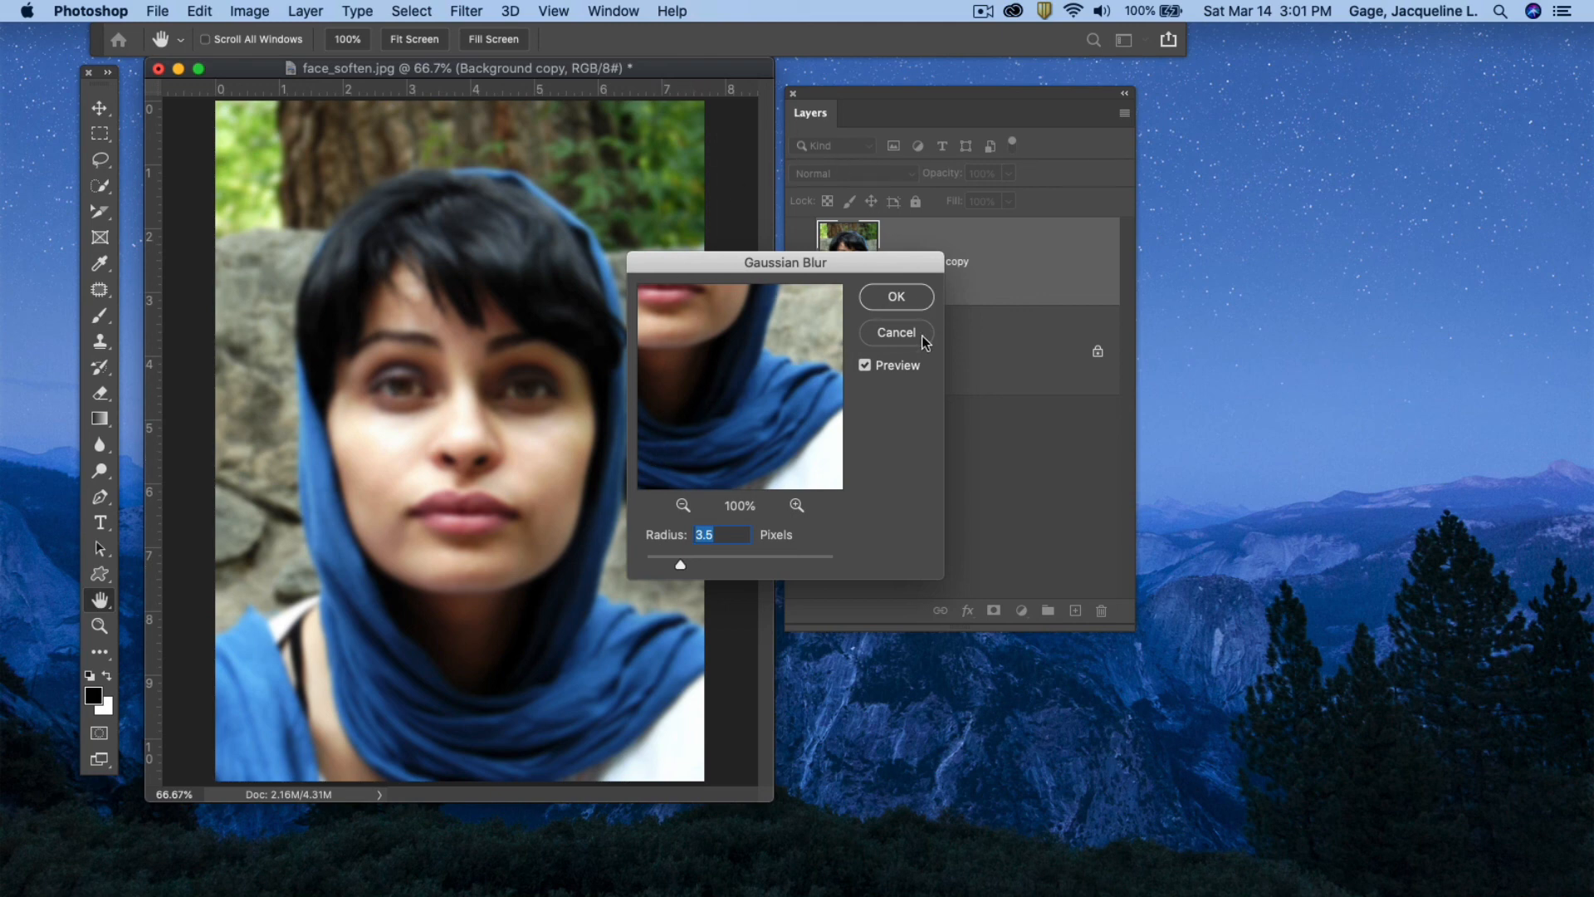
{"action": "left_click", "coordinate": [909, 296]}
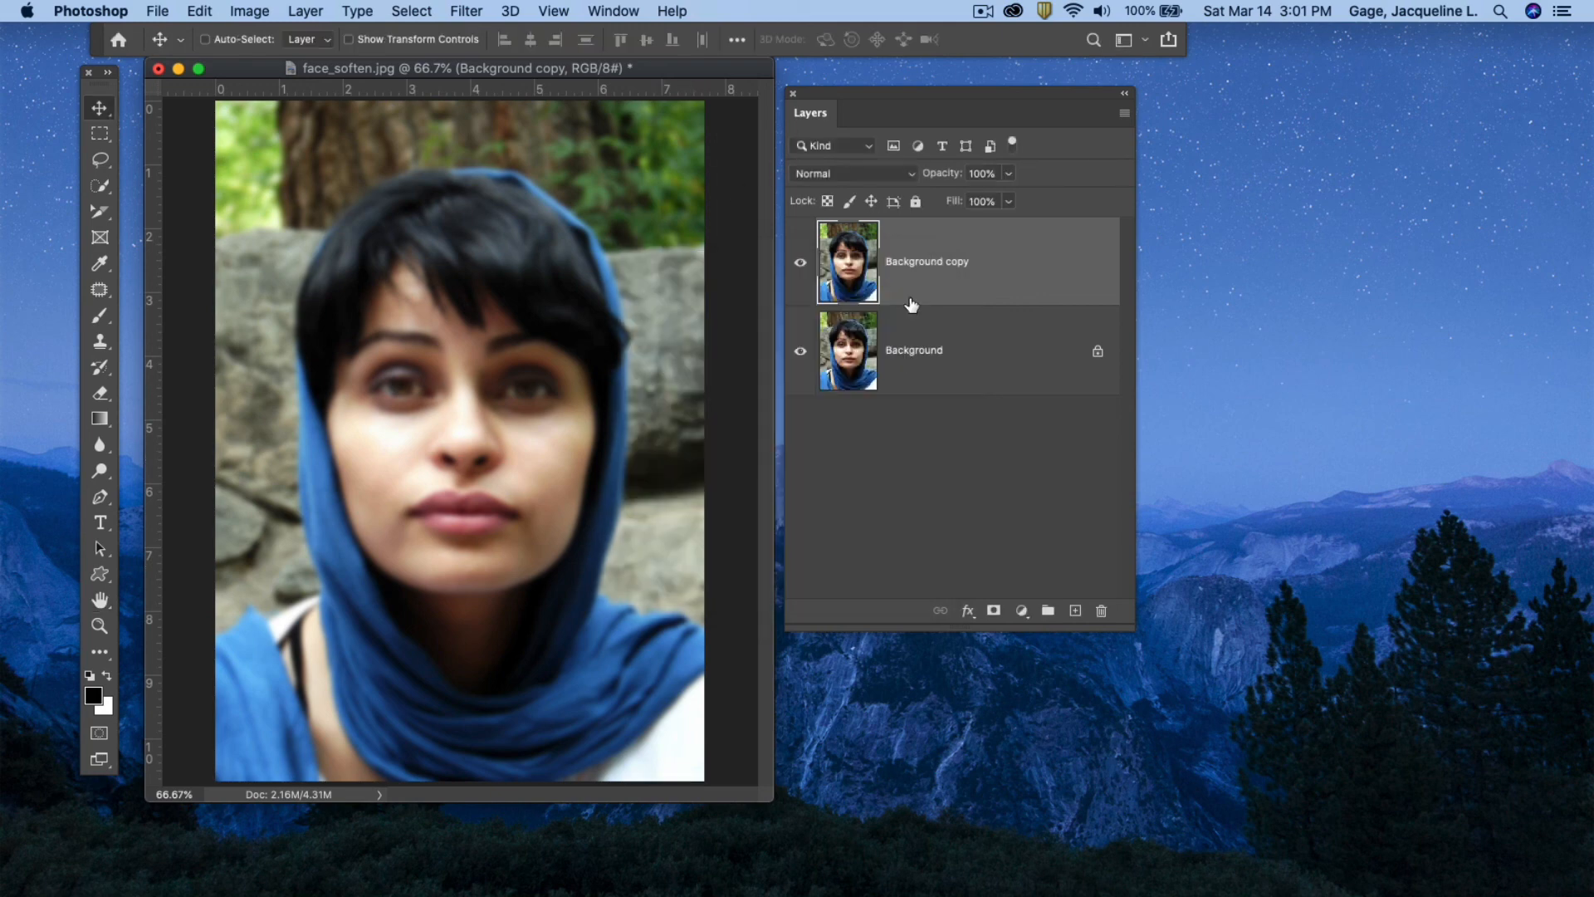